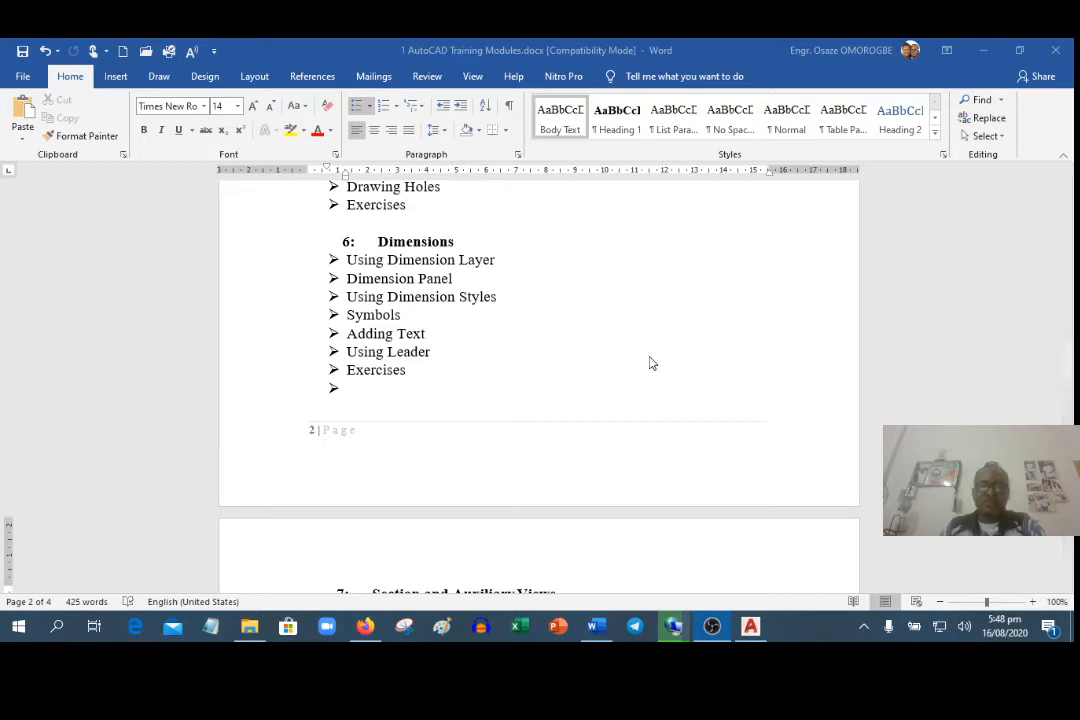
Review the Section and Auxiliary Views topics in the training outline and switch to the Class seven drawing in AutoCAD
scroll(650, 363, down, 3)
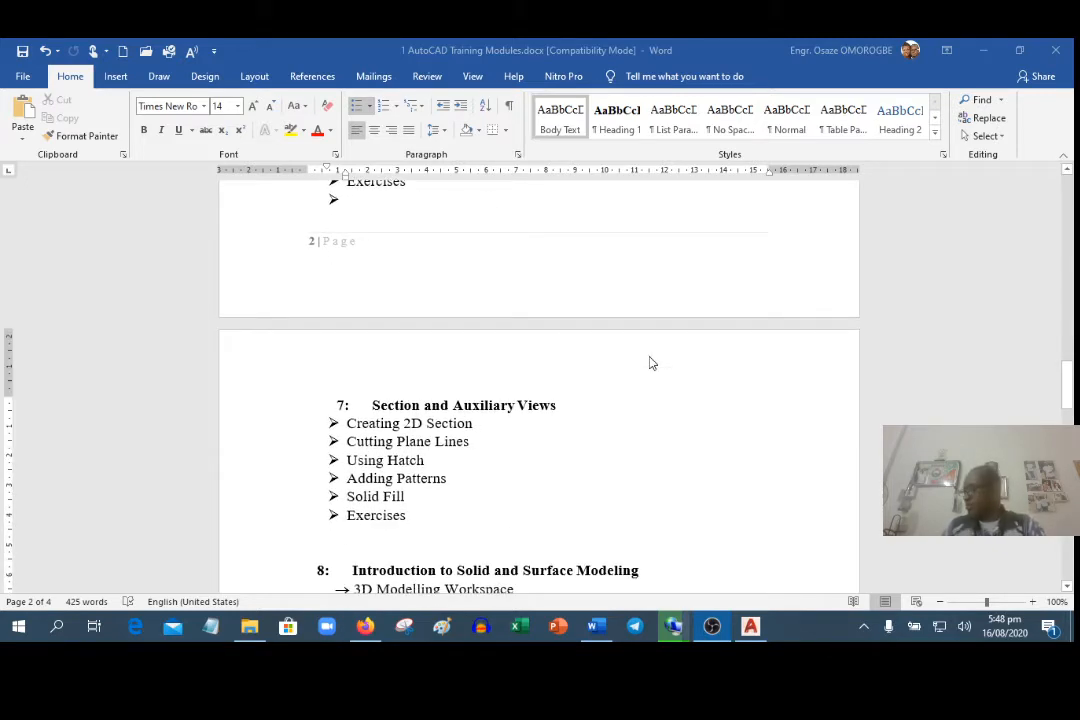
scroll(648, 364, down, 1)
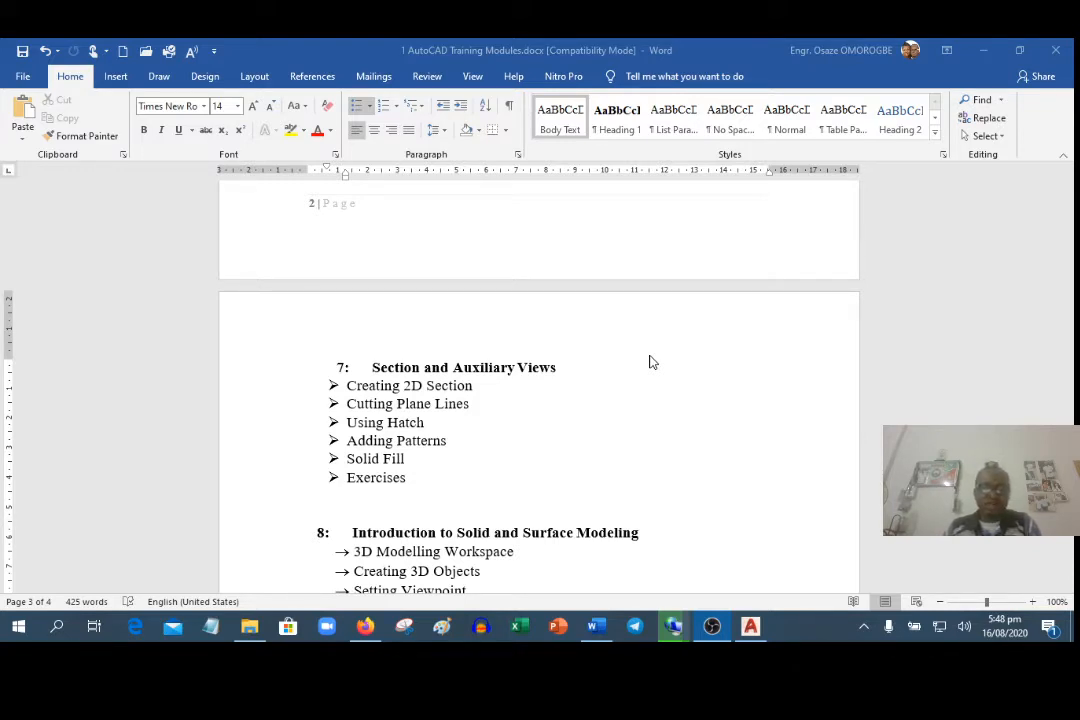
click(752, 628)
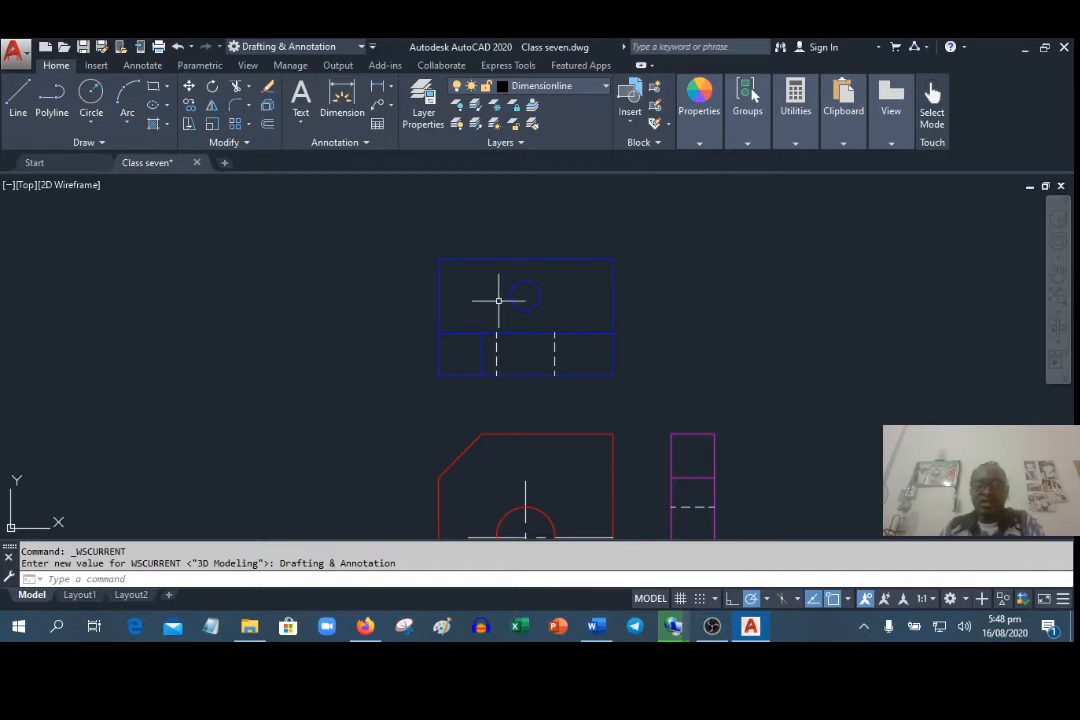
scroll(499, 299, down, 2)
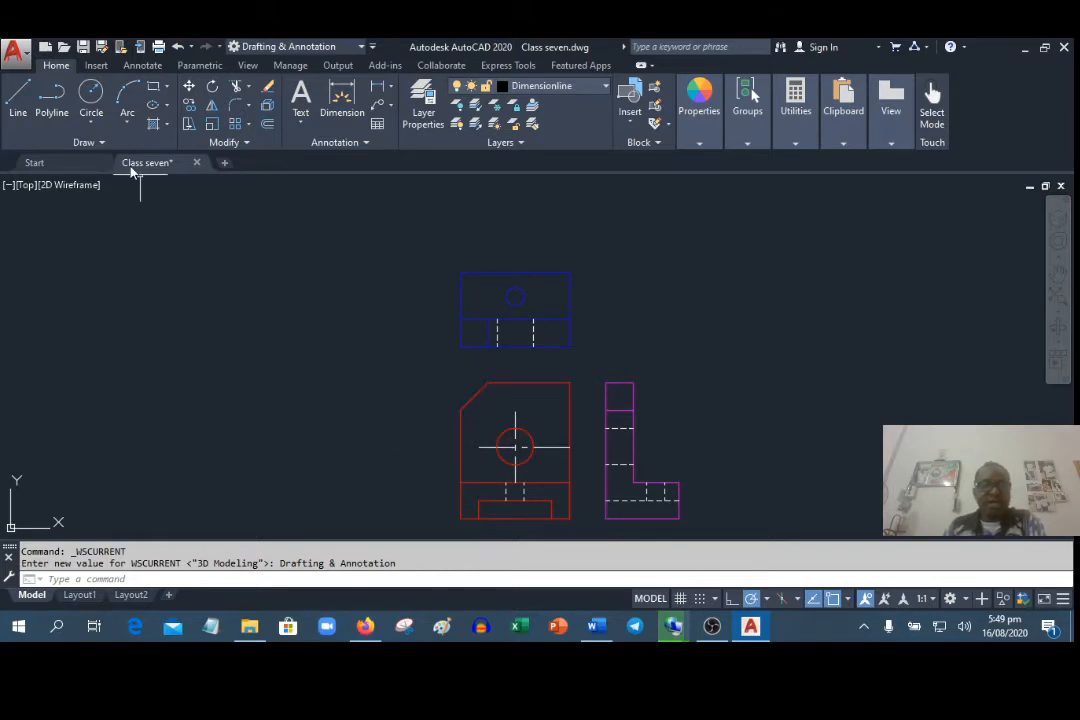
Try to draw a horizontal line across the red front view near the circle's centre on the Dimensionline layer
click(28, 97)
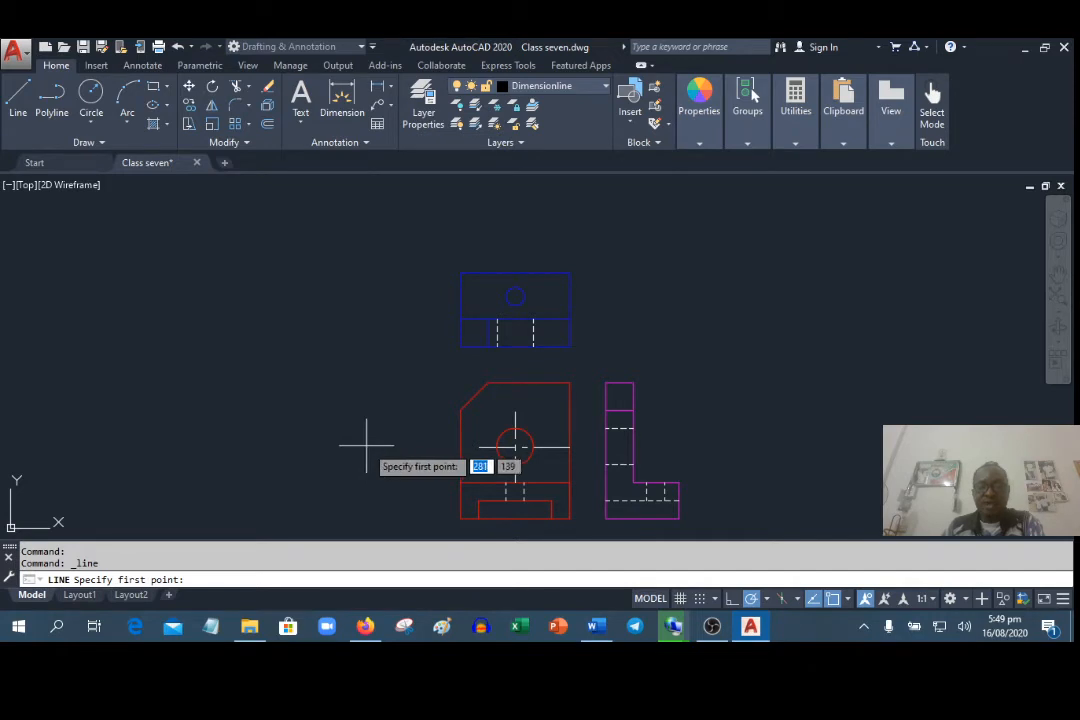
click(367, 442)
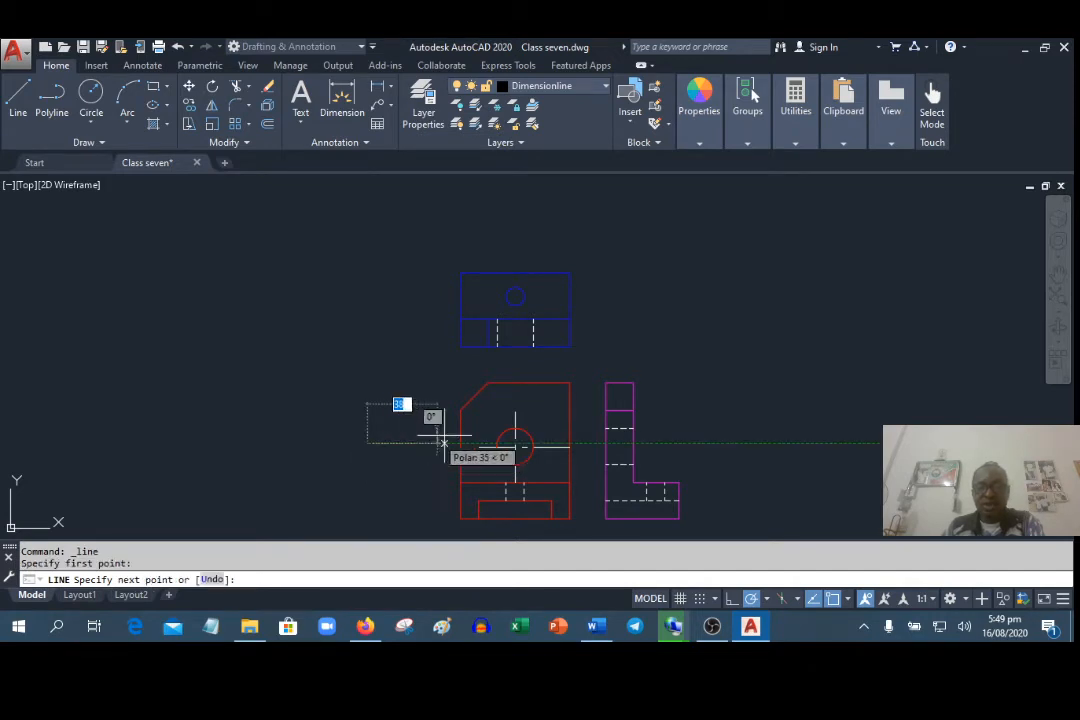
click(595, 443)
right_click(595, 443)
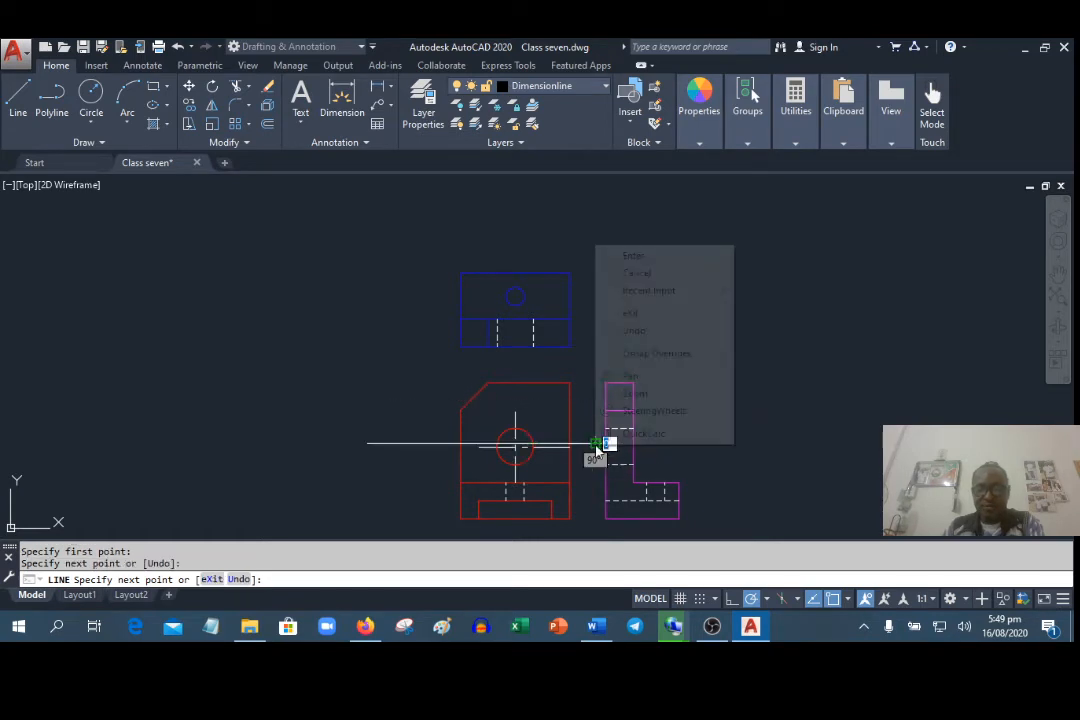
click(620, 254)
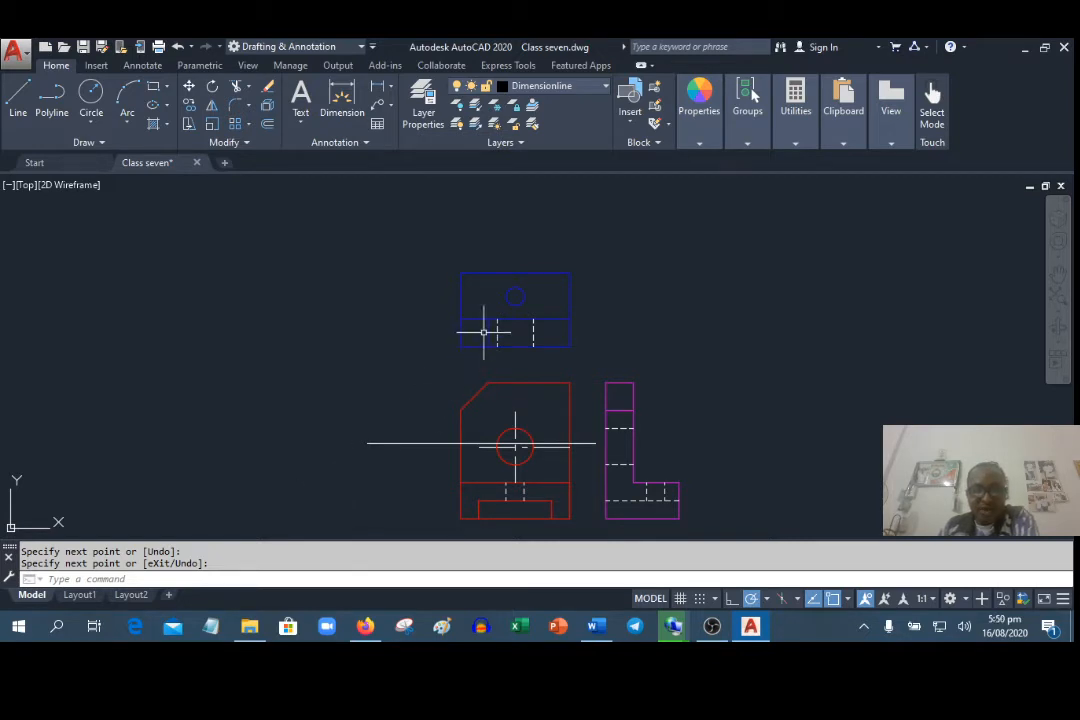
Erase the long horizontal line across the front view and the short blue vertical line in the top view
key(Return)
click(488, 327)
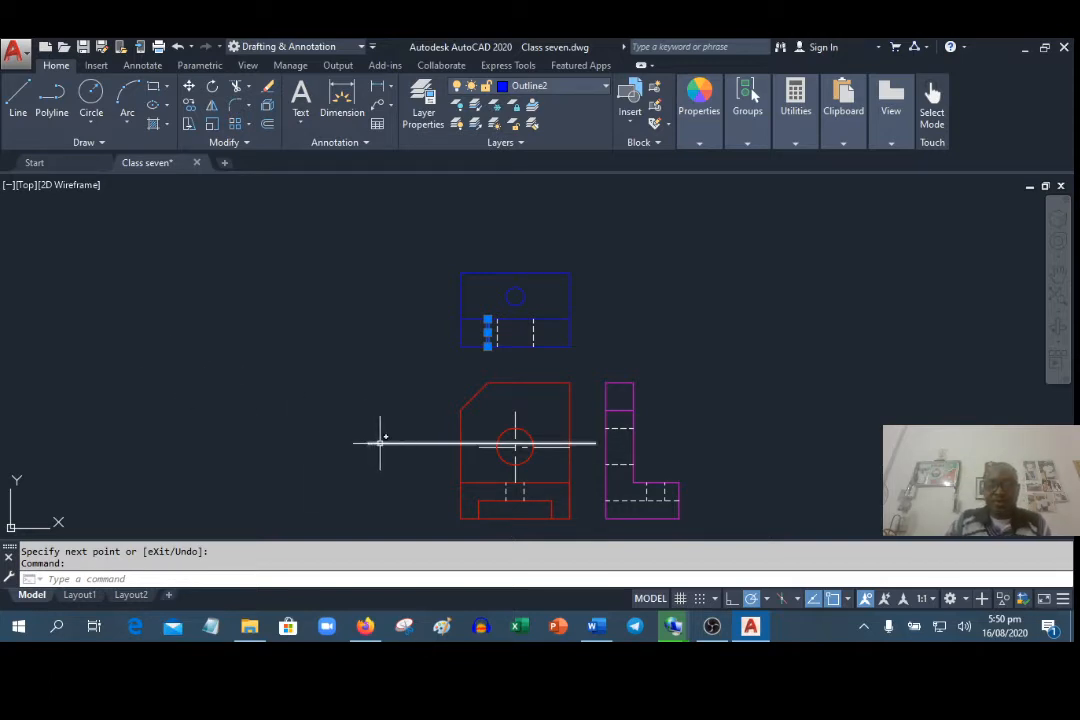
click(380, 442)
key(Delete)
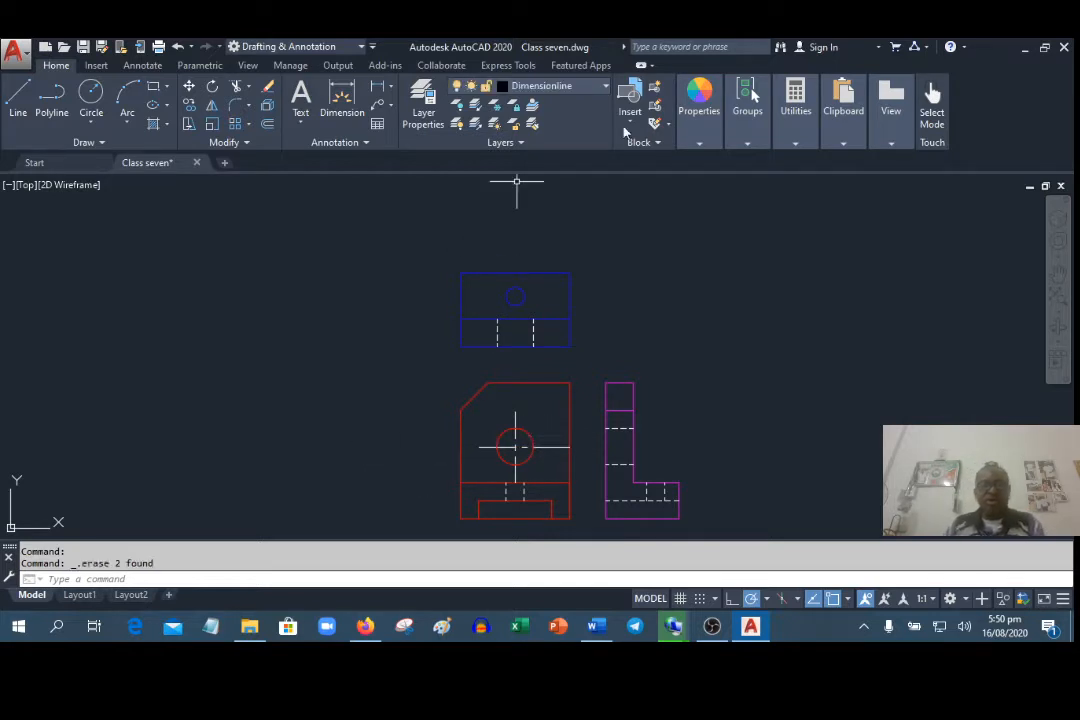
Make Outline2 the current layer and draw a horizontal line through the front view's circle centre, from the right edge past the left edge
click(597, 88)
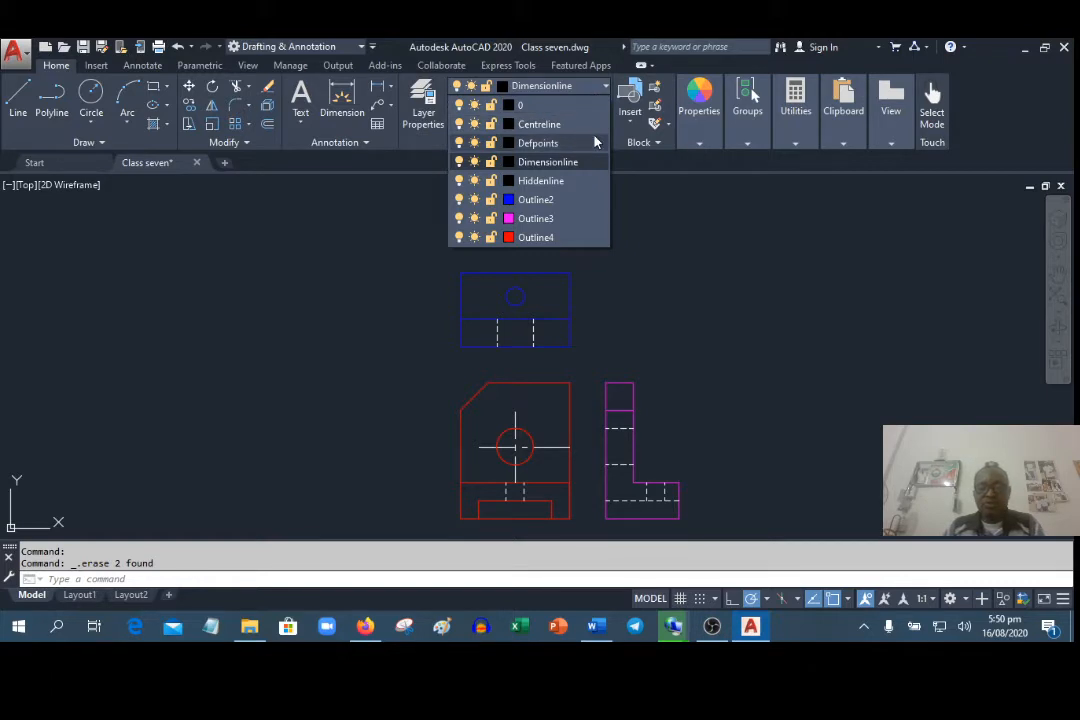
click(584, 200)
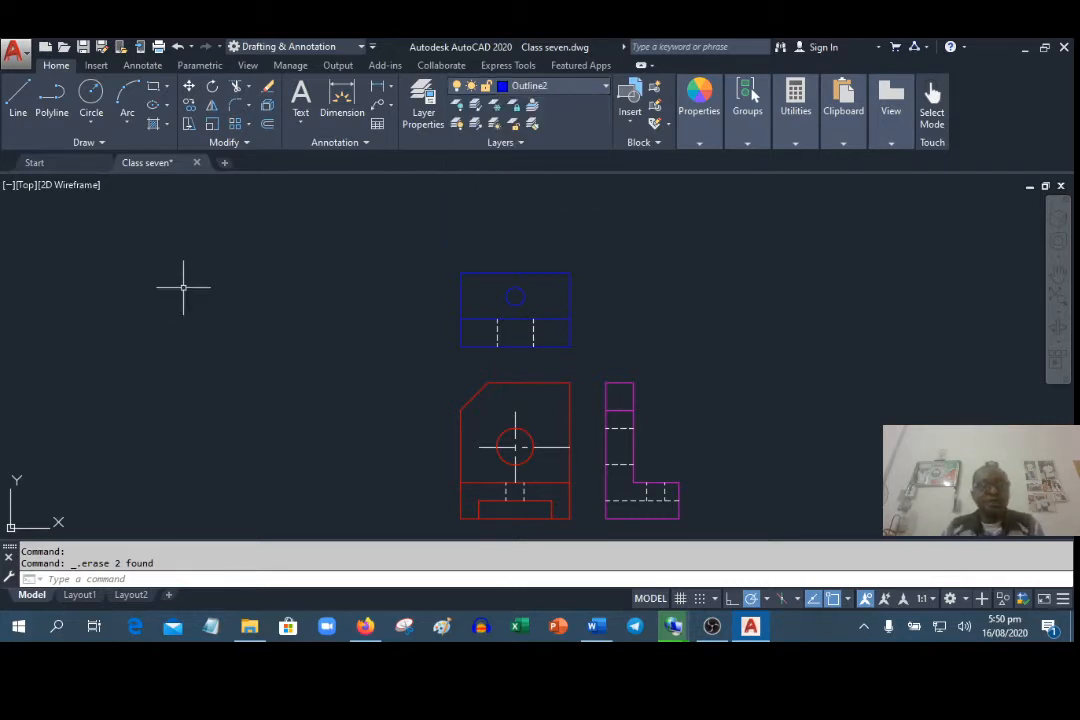
click(26, 90)
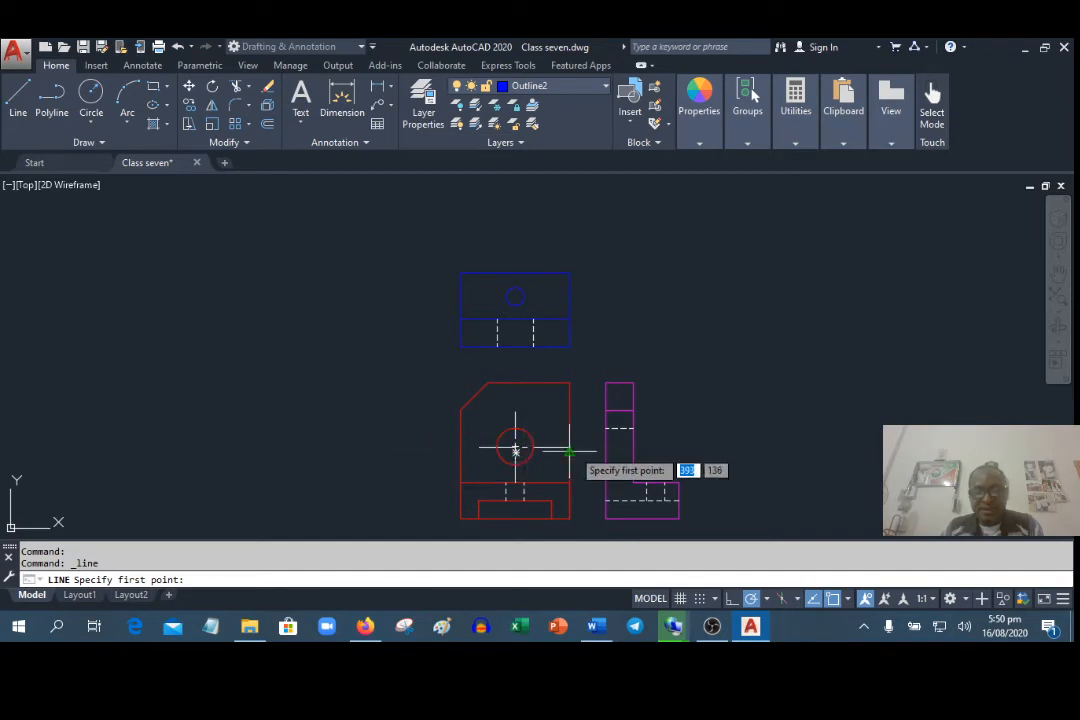
click(570, 447)
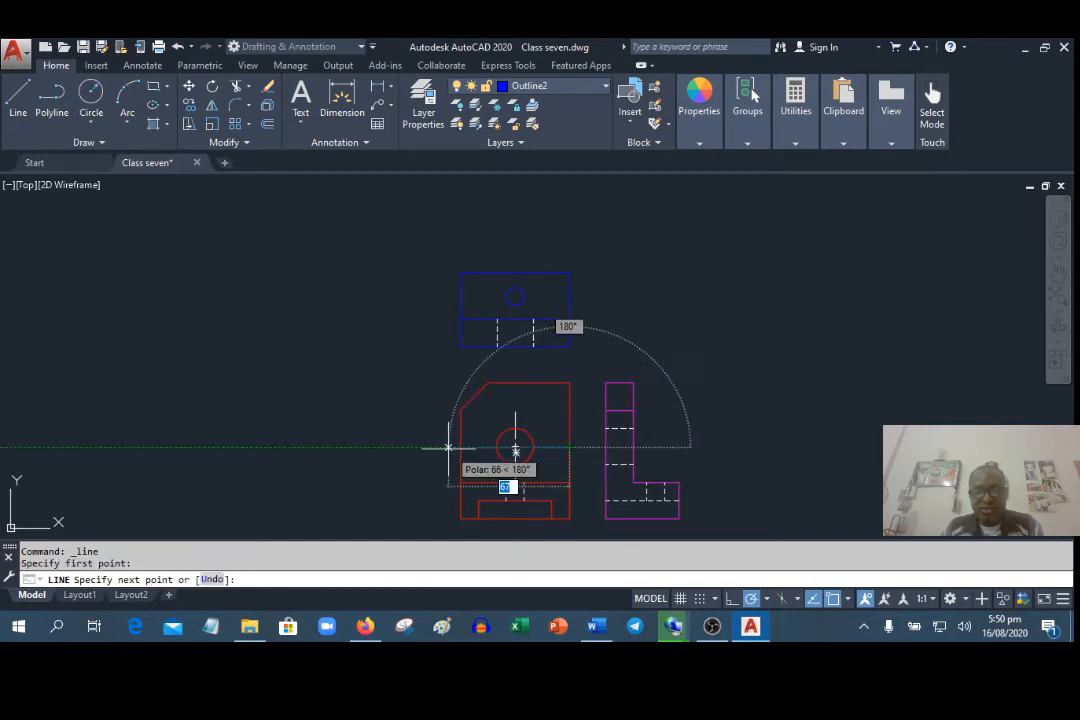
click(446, 447)
right_click(424, 447)
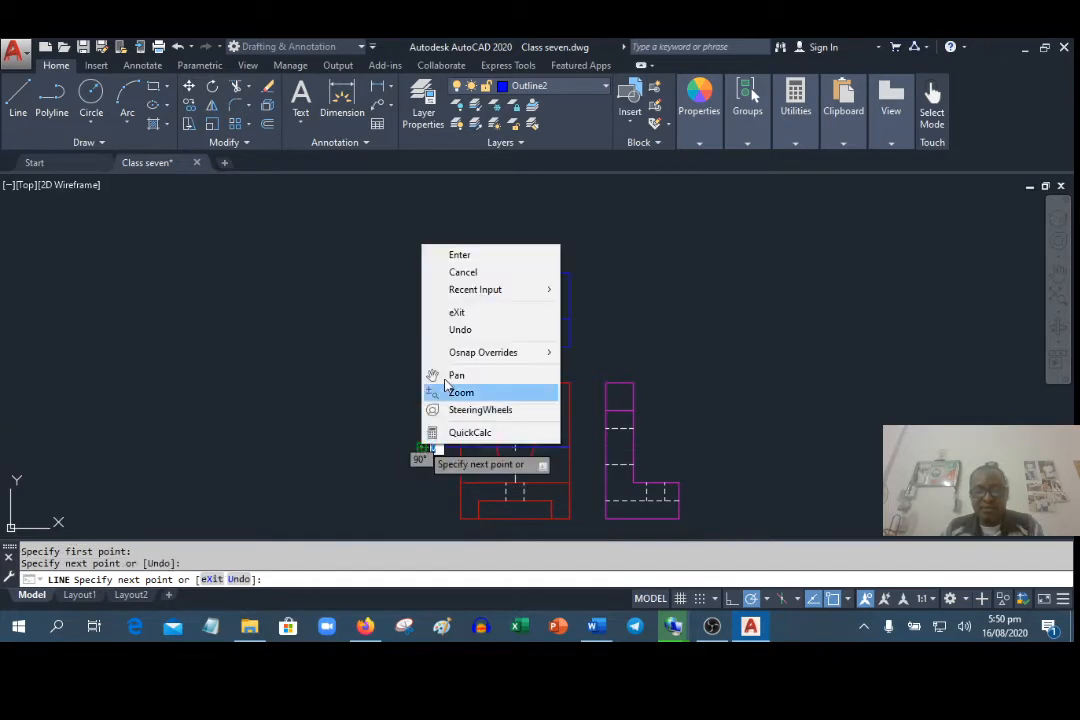
click(451, 256)
Stretch the cutting line past the front view's right edge and draw a rectangle about 93 by 40 above it, starting at its left end
click(527, 447)
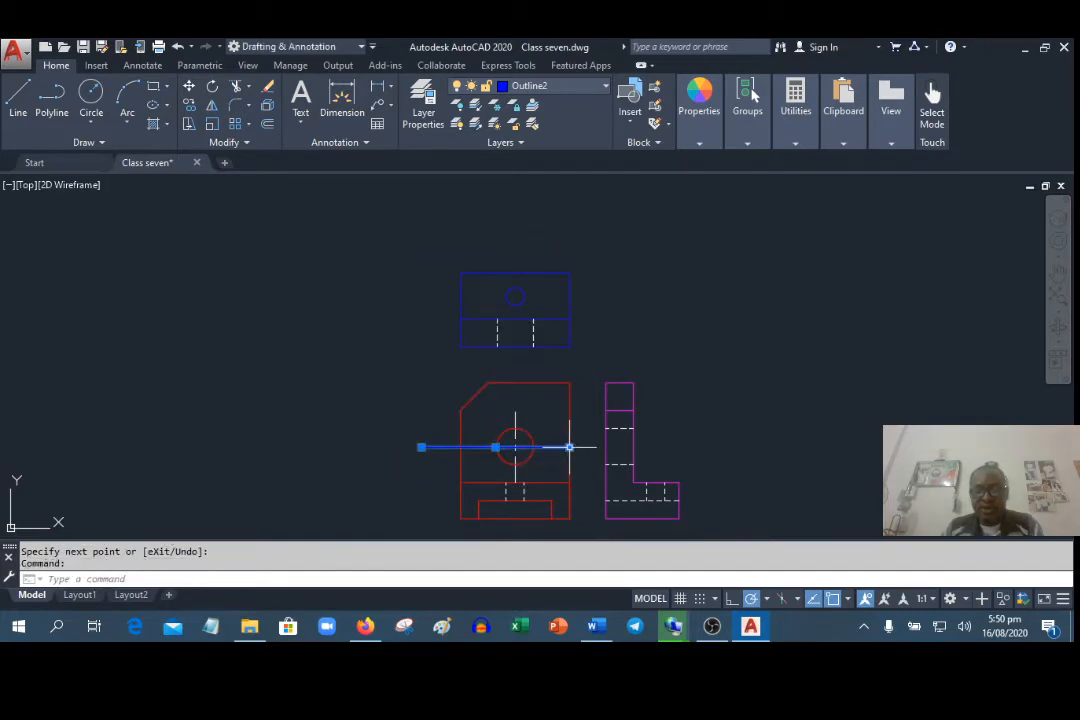
click(570, 447)
click(590, 447)
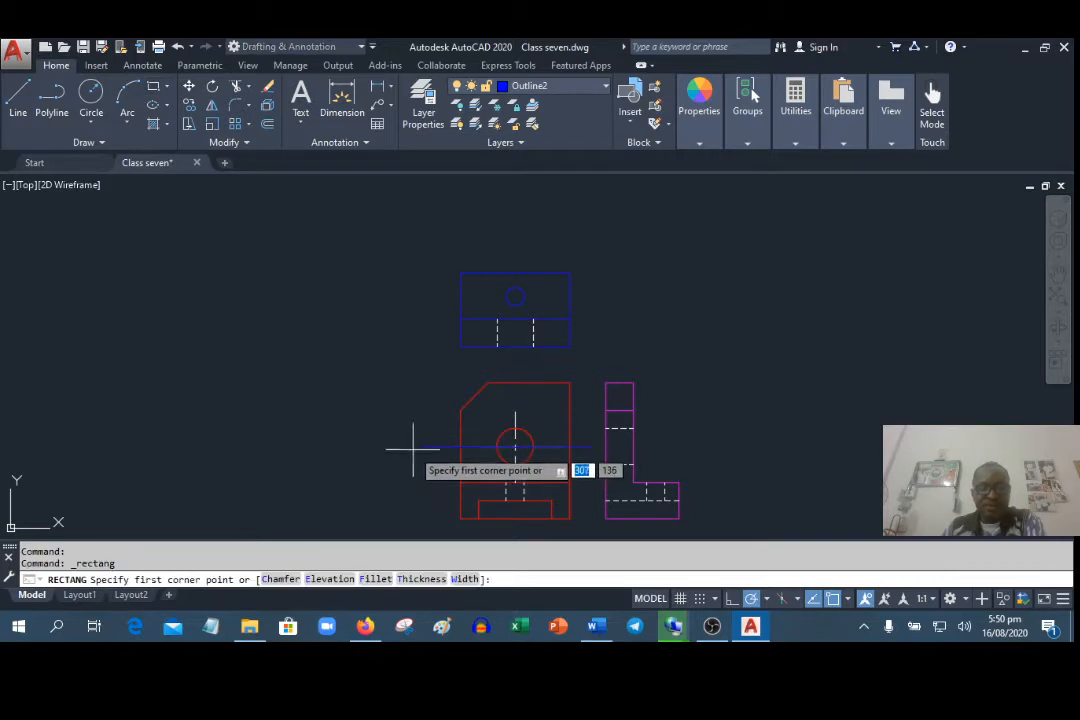
click(422, 447)
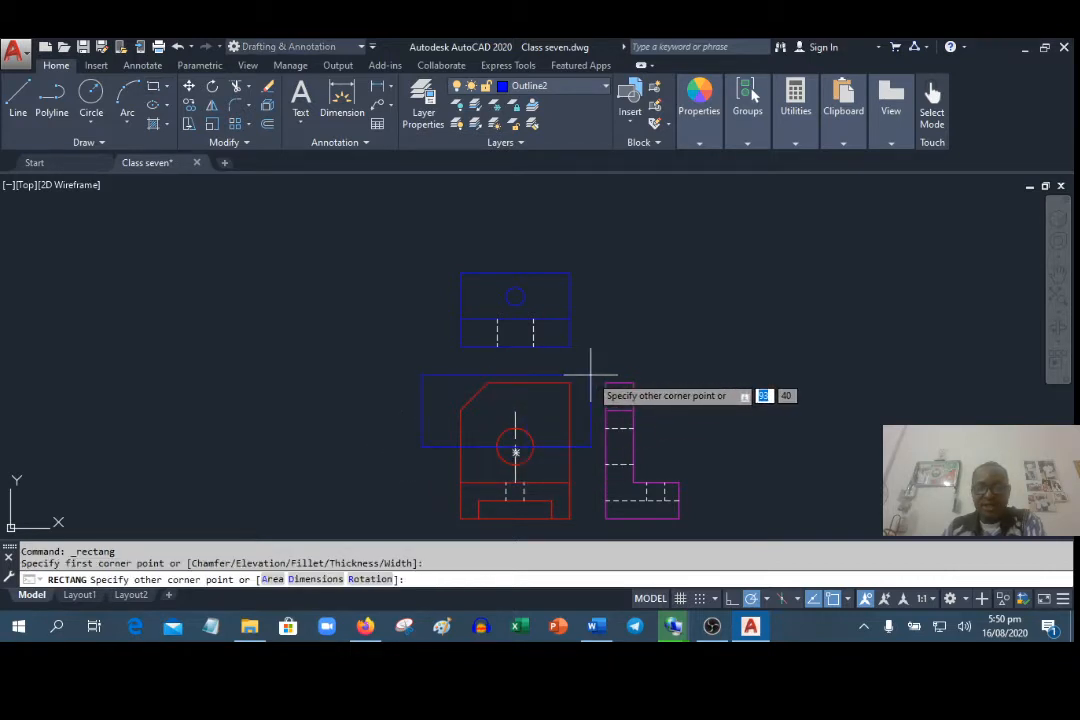
click(590, 375)
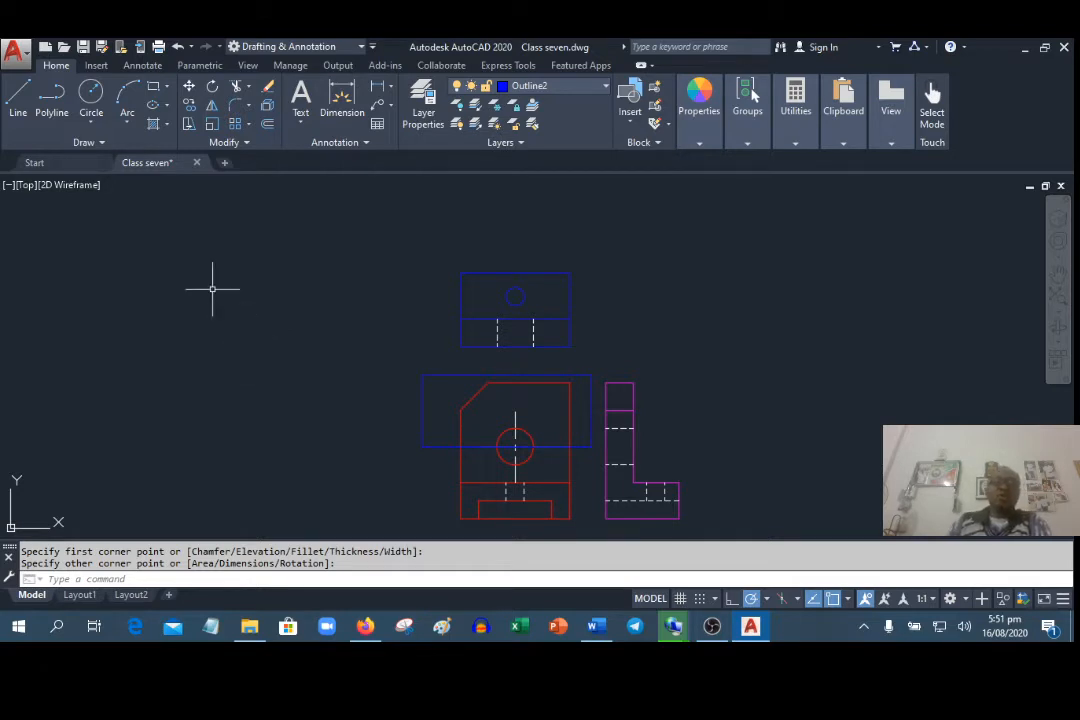
Show the menu bar and start a hatch in the two areas outside the dashed lines in the top view's lower strip
click(372, 48)
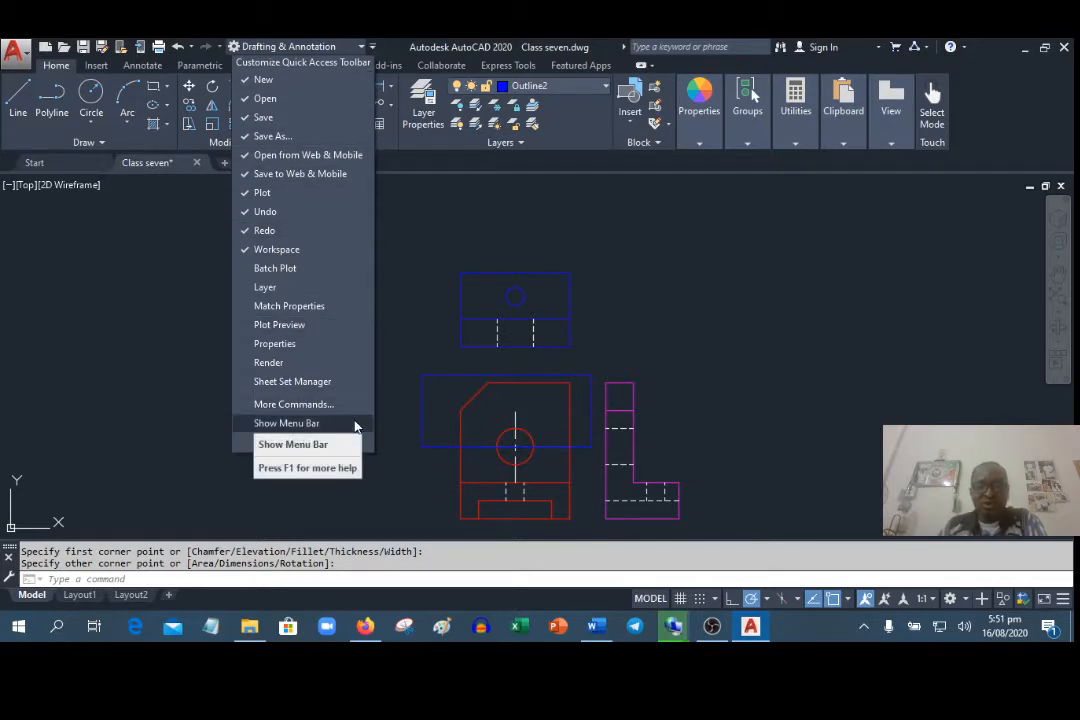
click(354, 424)
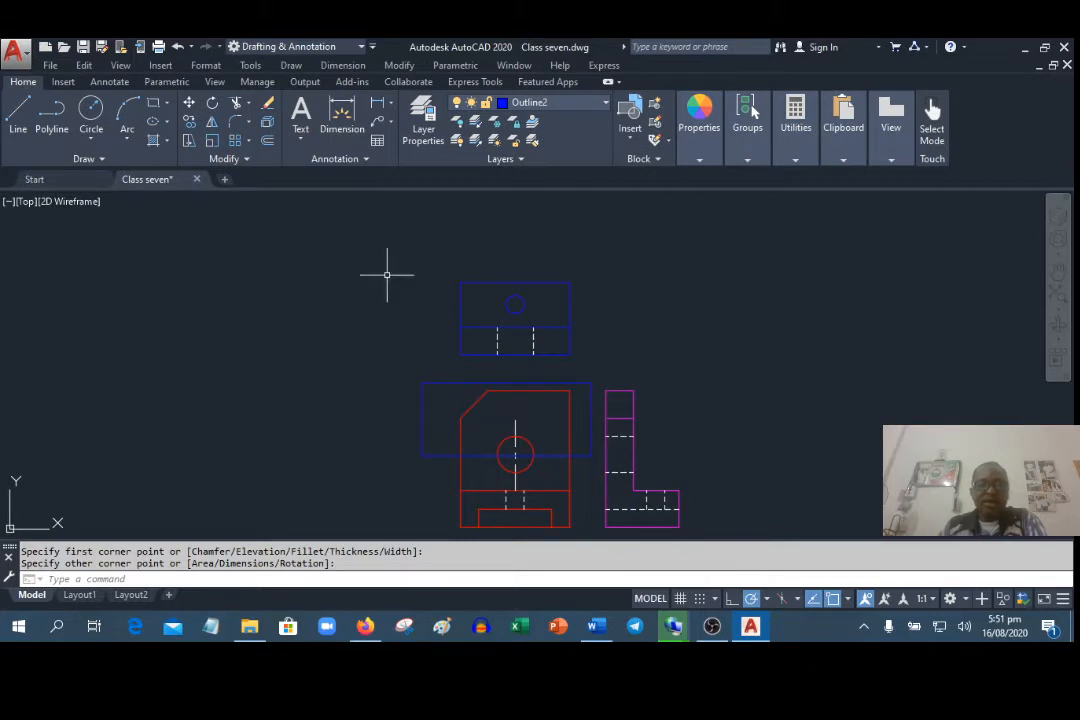
click(290, 66)
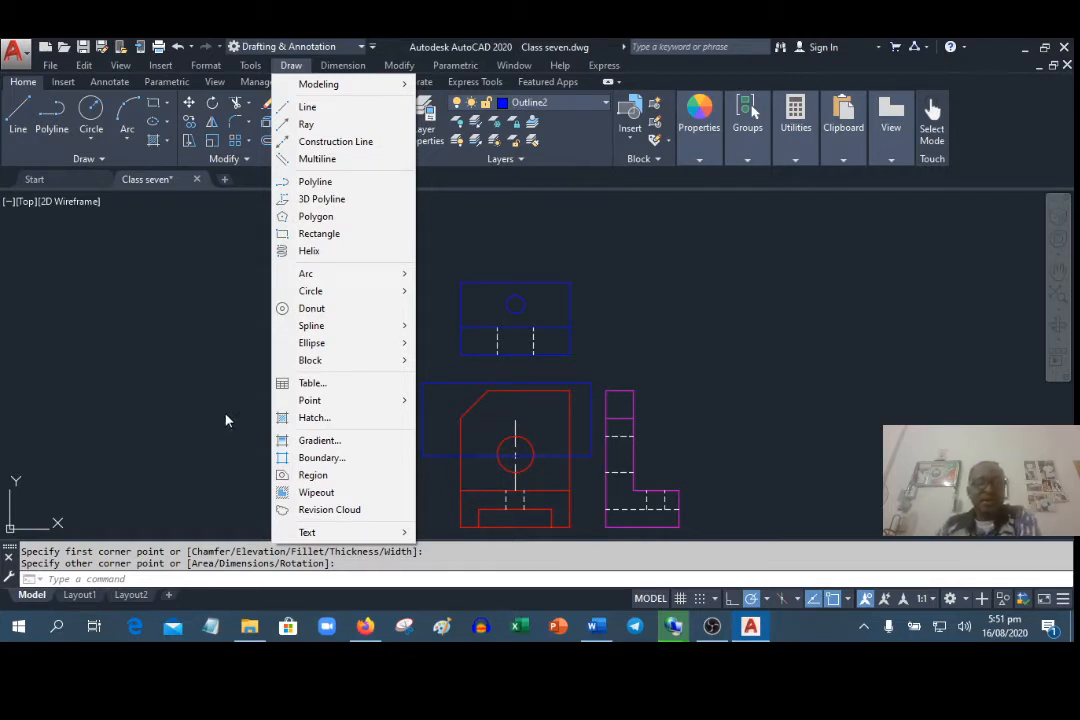
click(300, 420)
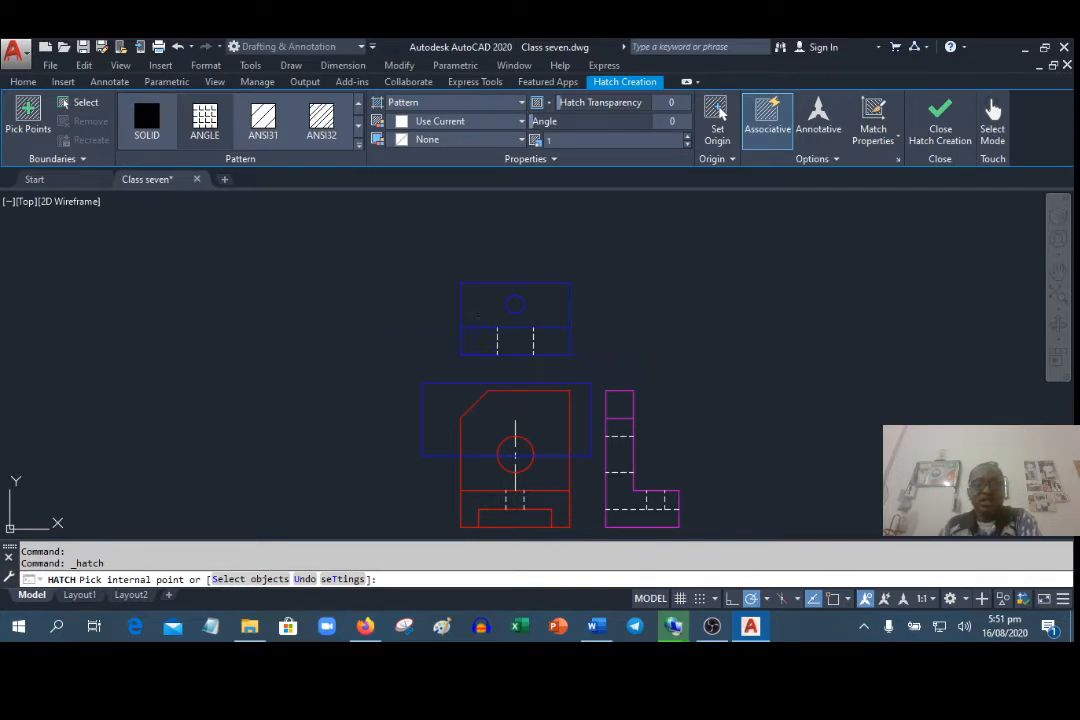
click(478, 341)
click(553, 341)
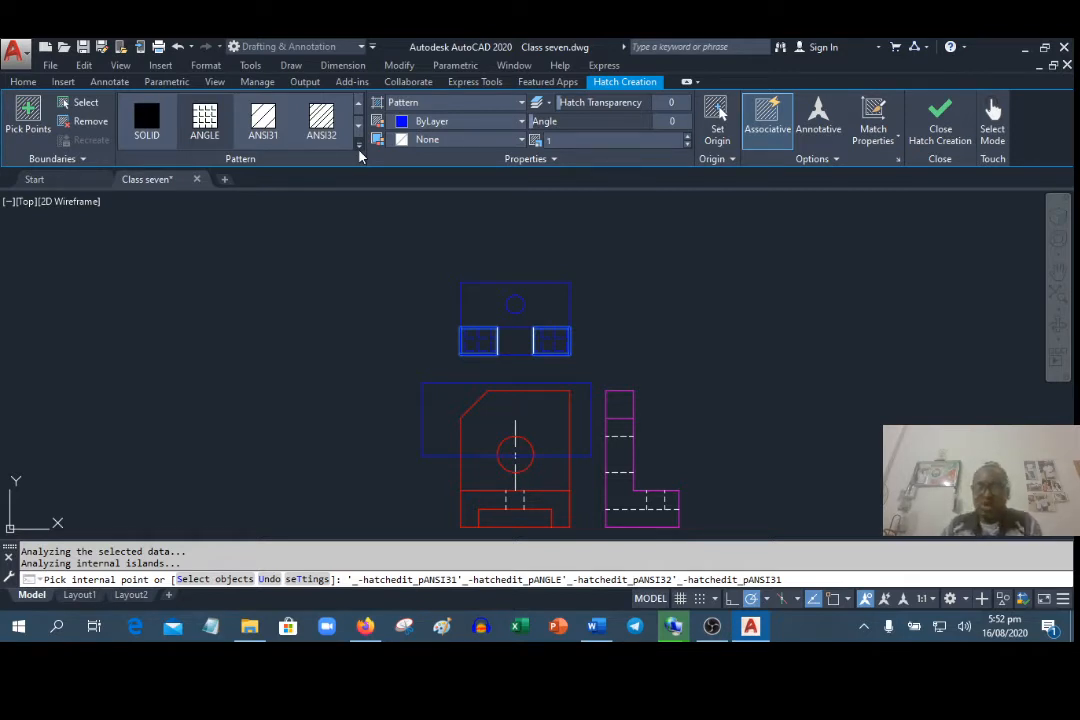
Apply the ANSI31 pattern to the top view's hatch and finish the hatch
click(358, 146)
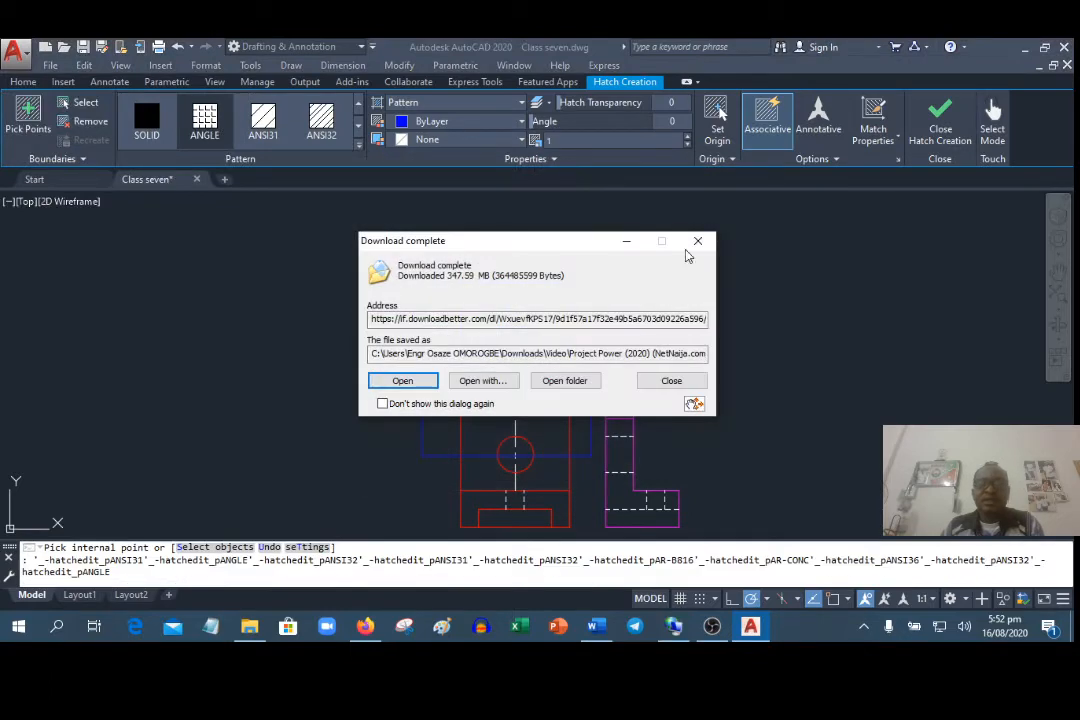
click(698, 245)
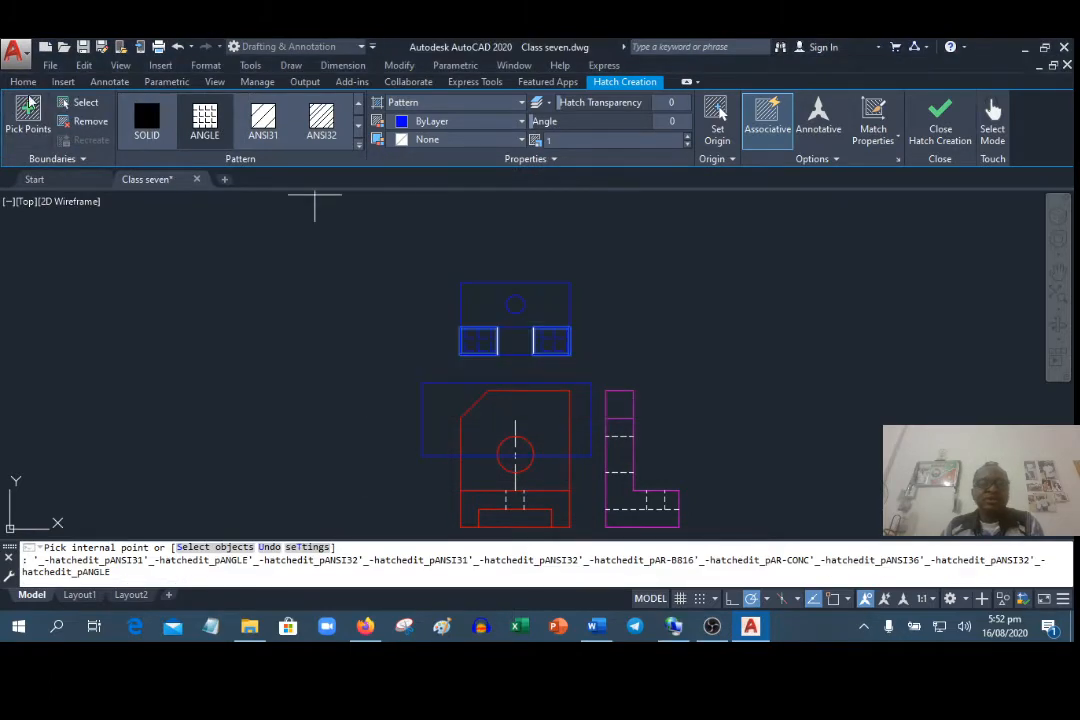
click(359, 147)
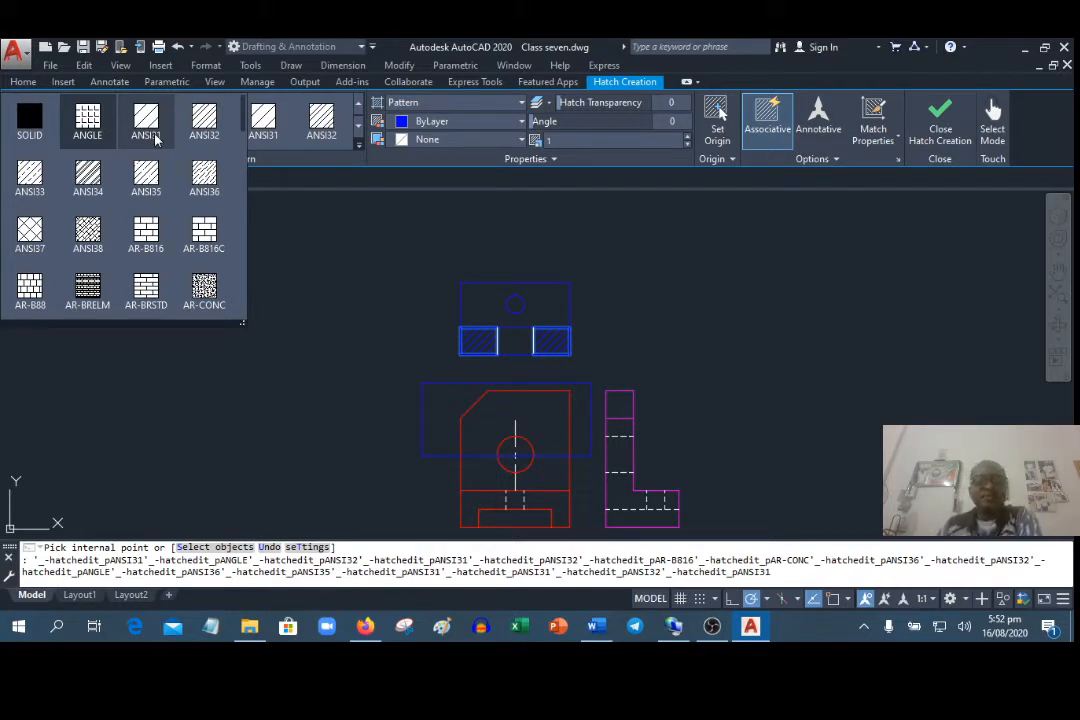
click(138, 120)
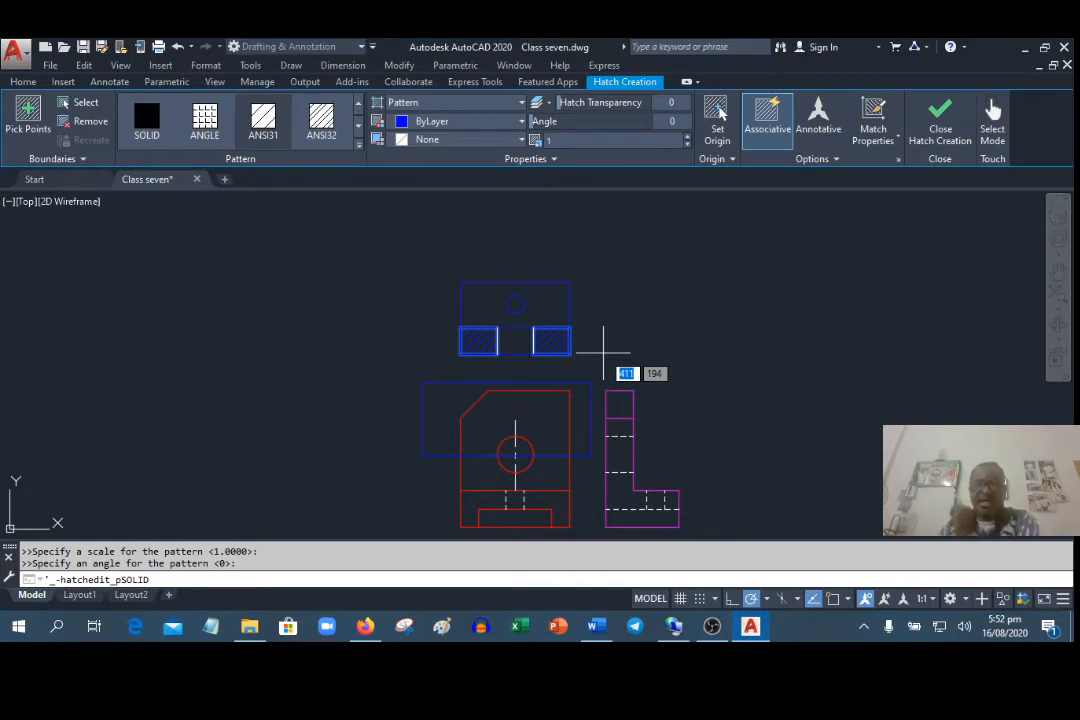
scroll(515, 345, up, 5)
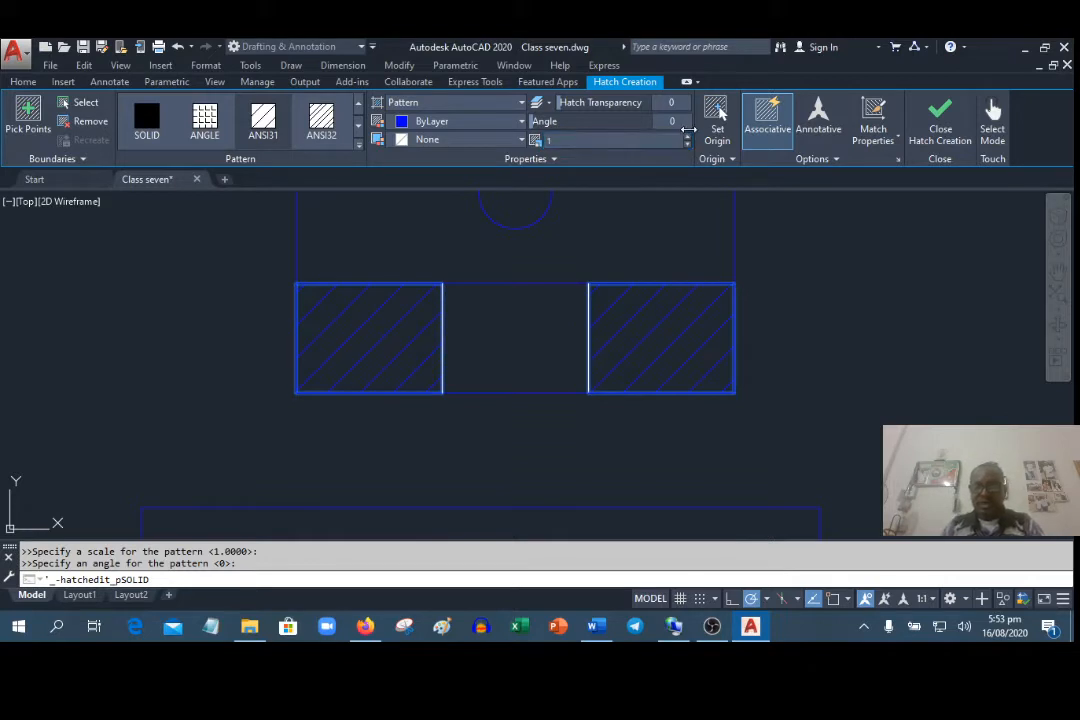
click(649, 140)
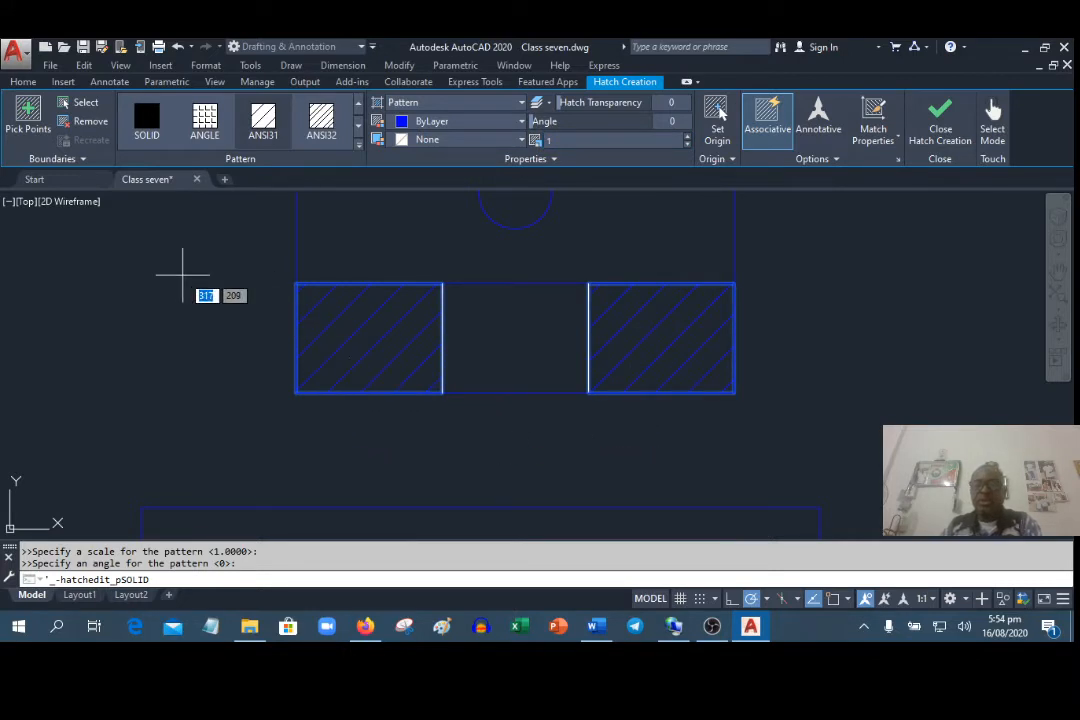
click(945, 122)
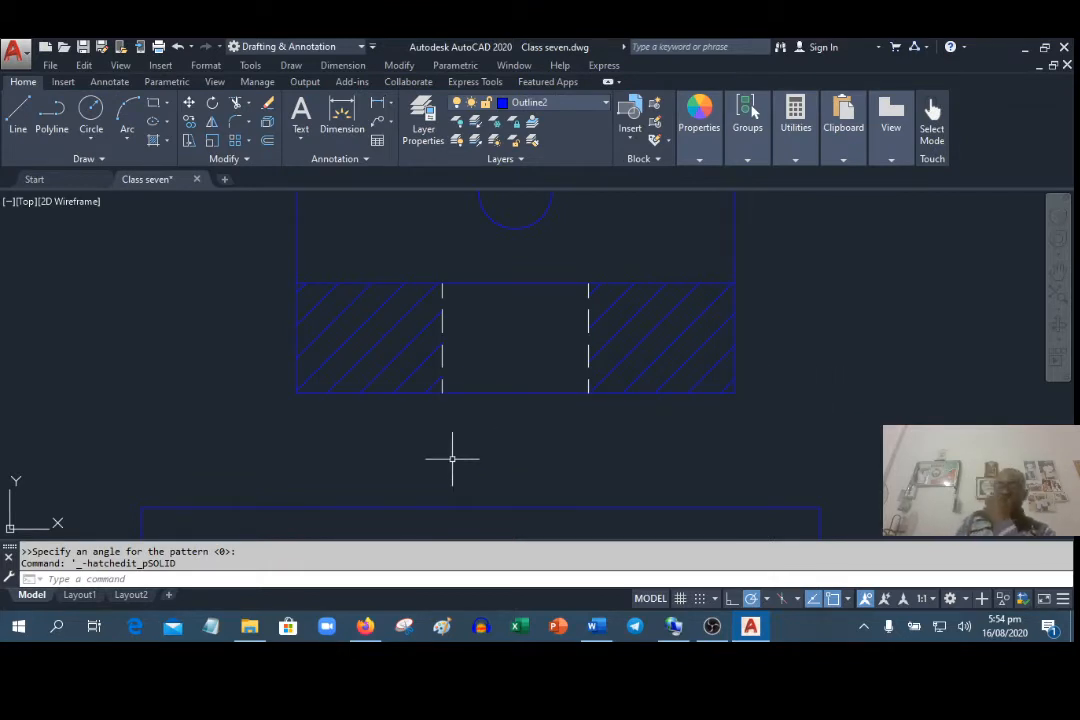
click(441, 291)
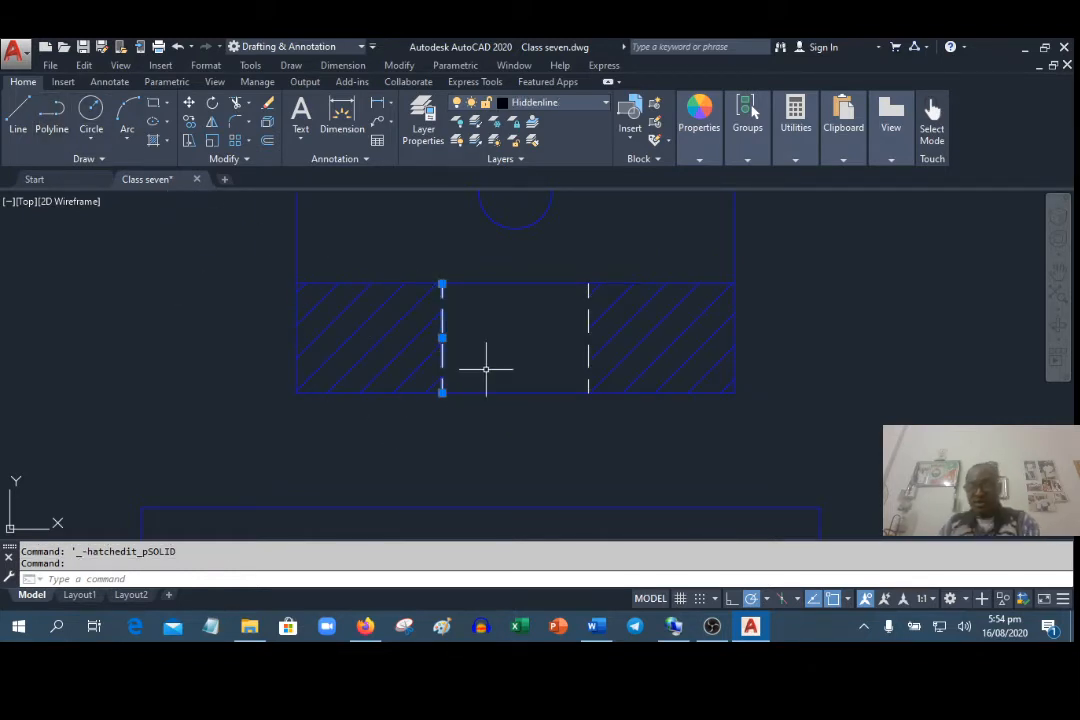
key(Delete)
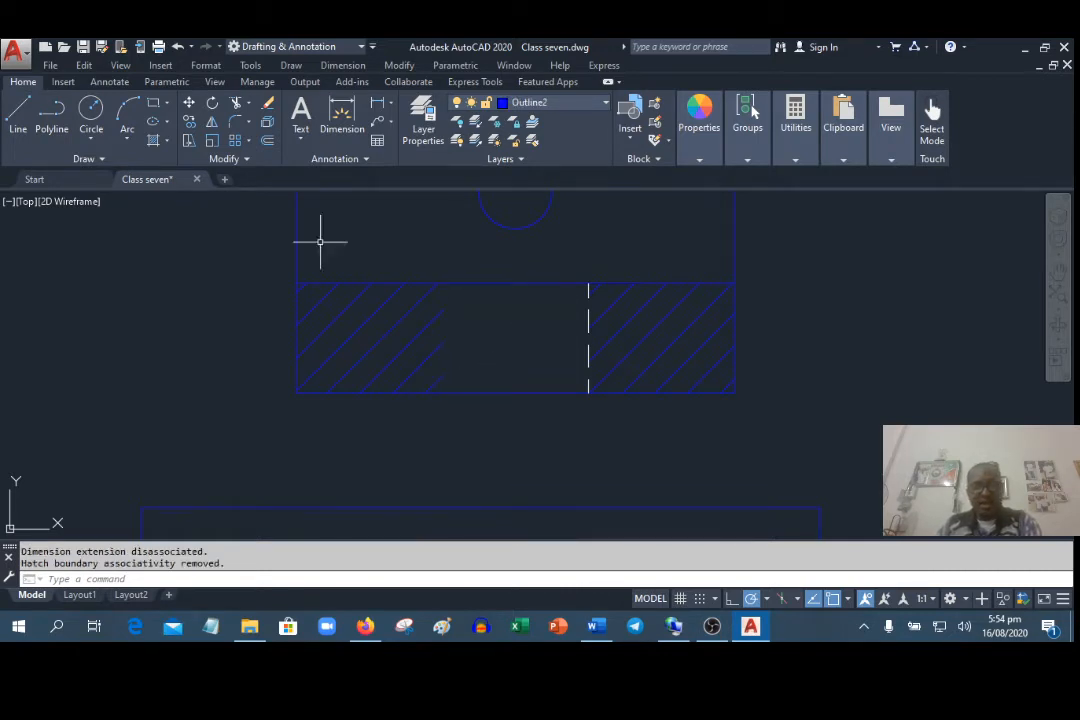
click(22, 108)
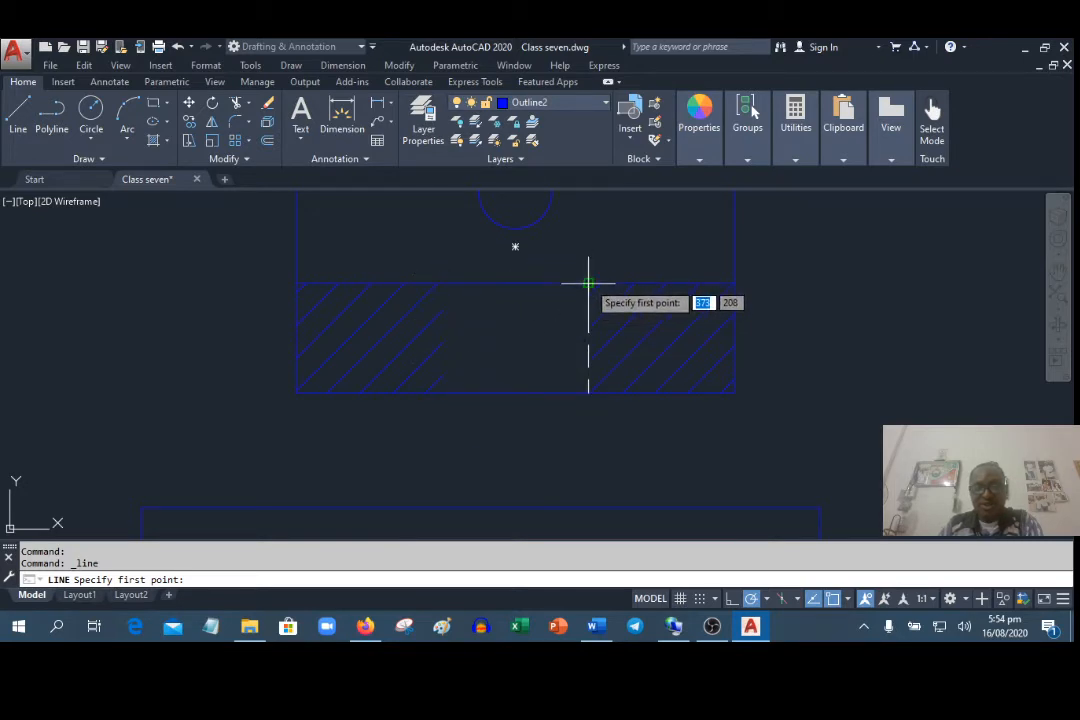
click(588, 284)
click(588, 392)
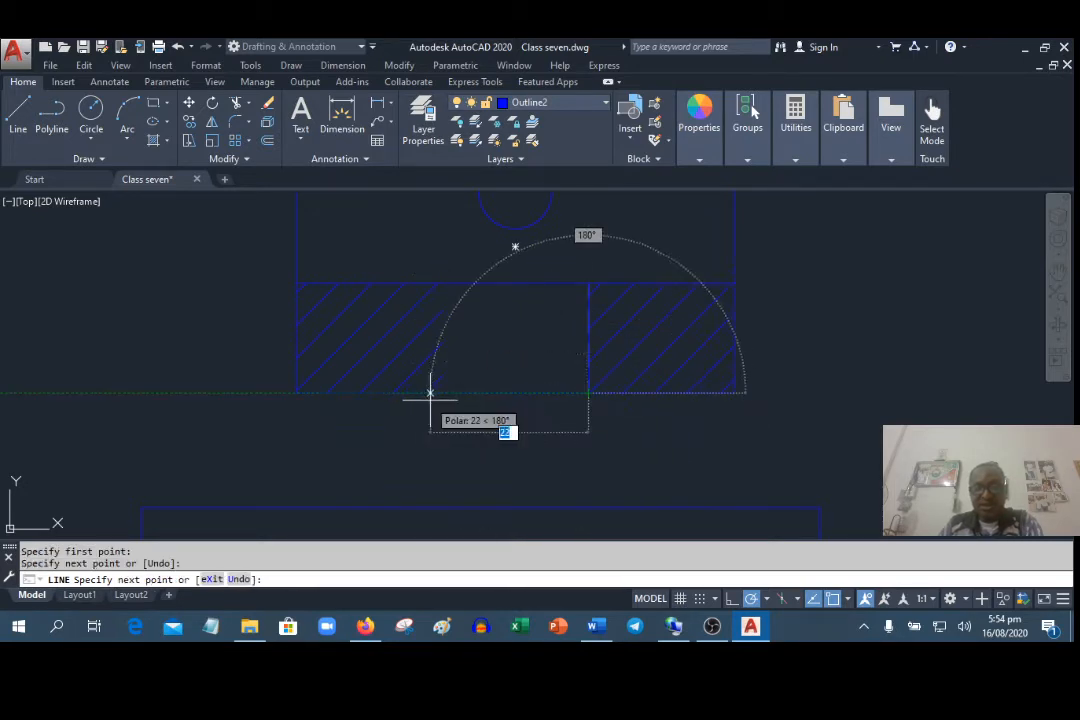
right_click(430, 393)
click(497, 414)
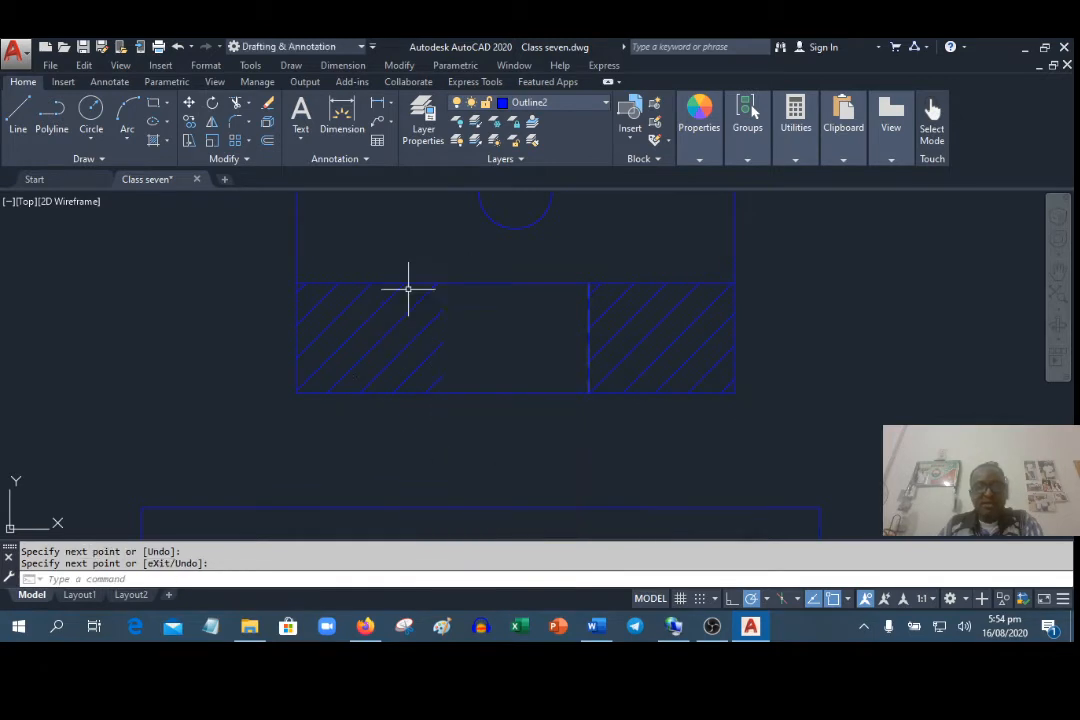
click(179, 48)
click(179, 48)
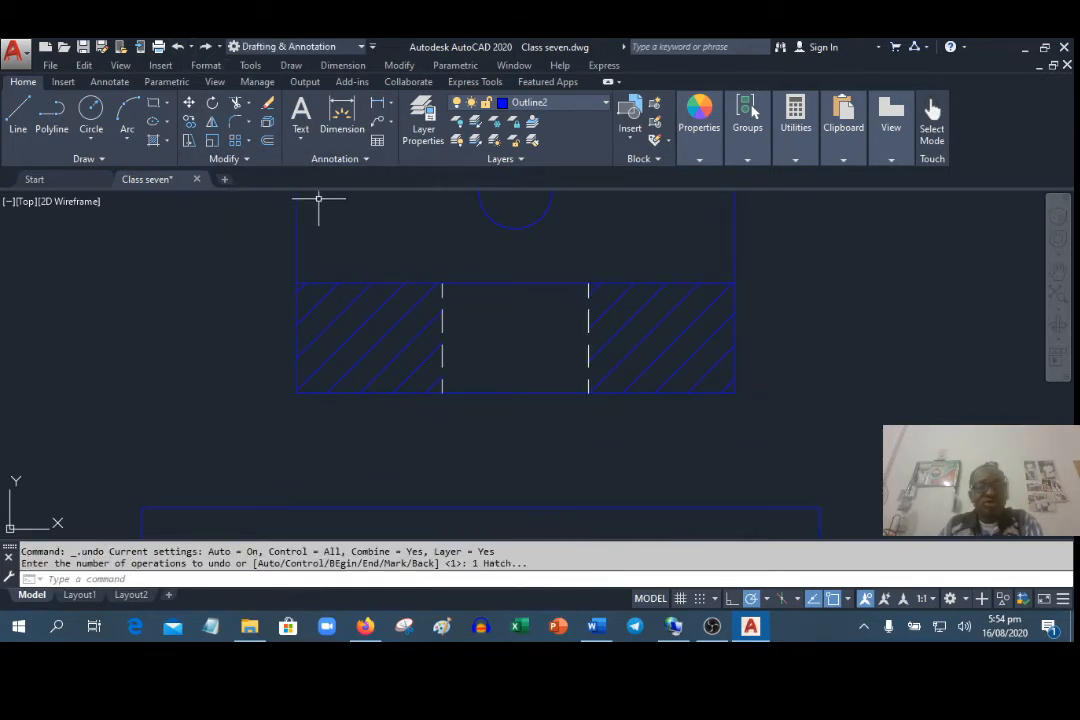
Draw a solid Outline2 line over the left dashed line in the top view's lower strip, from its upper to its lower end
click(19, 112)
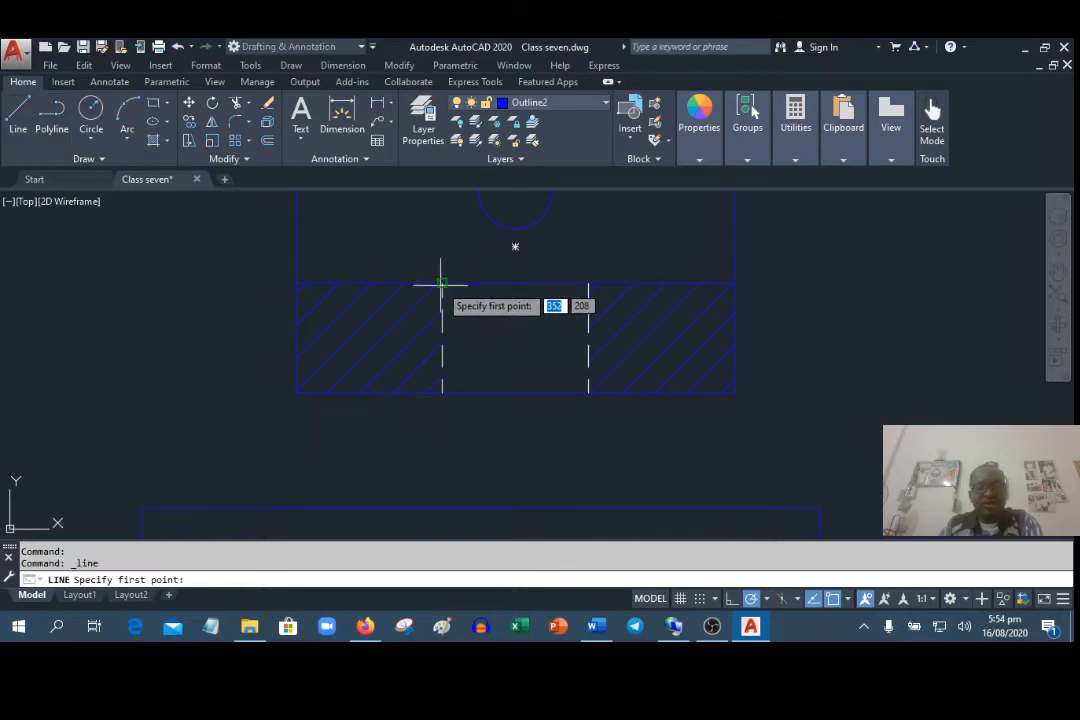
click(442, 284)
click(442, 392)
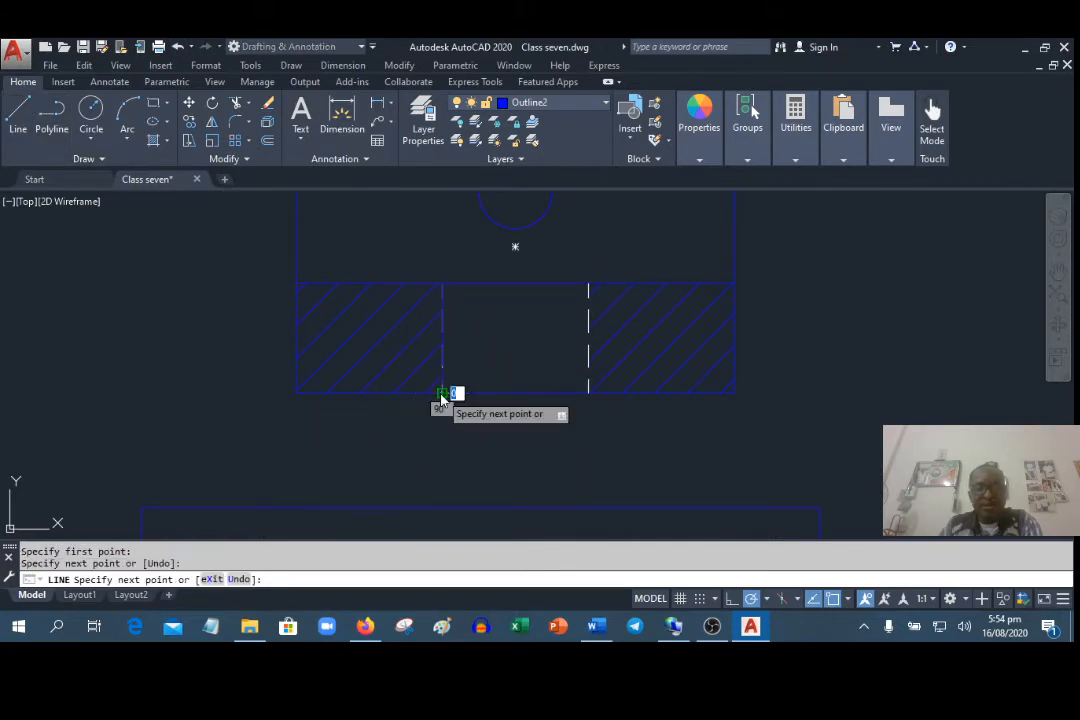
right_click(442, 394)
click(478, 405)
Draw a matching solid line over the right dashed line, from its upper to its lower end
click(556, 127)
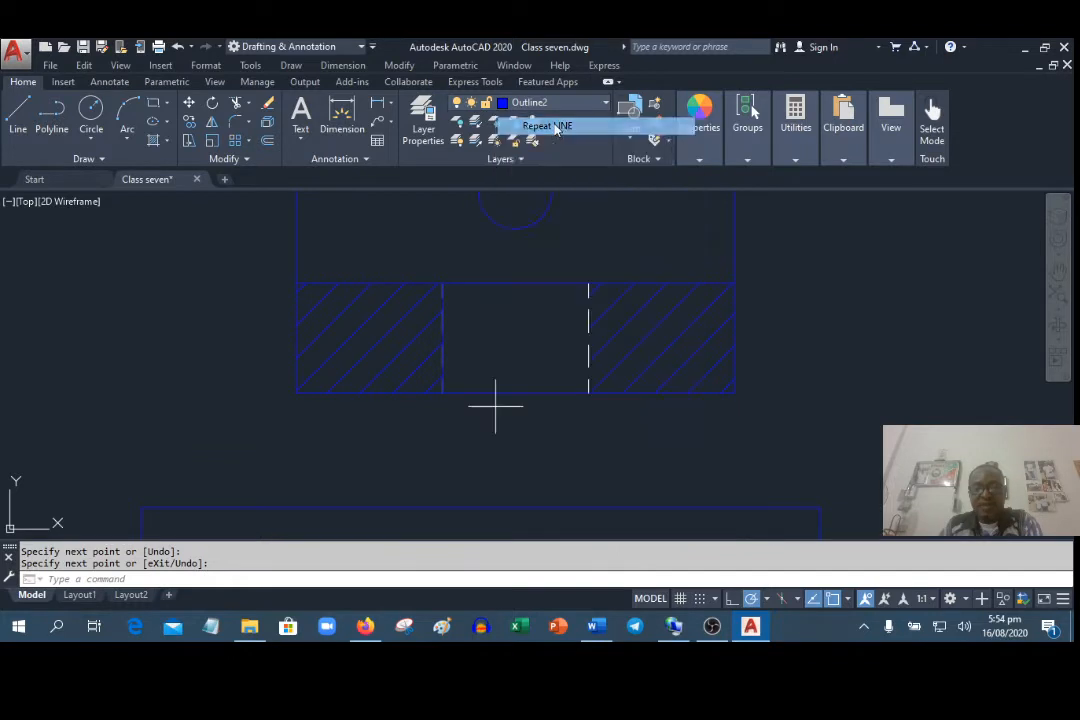
click(588, 284)
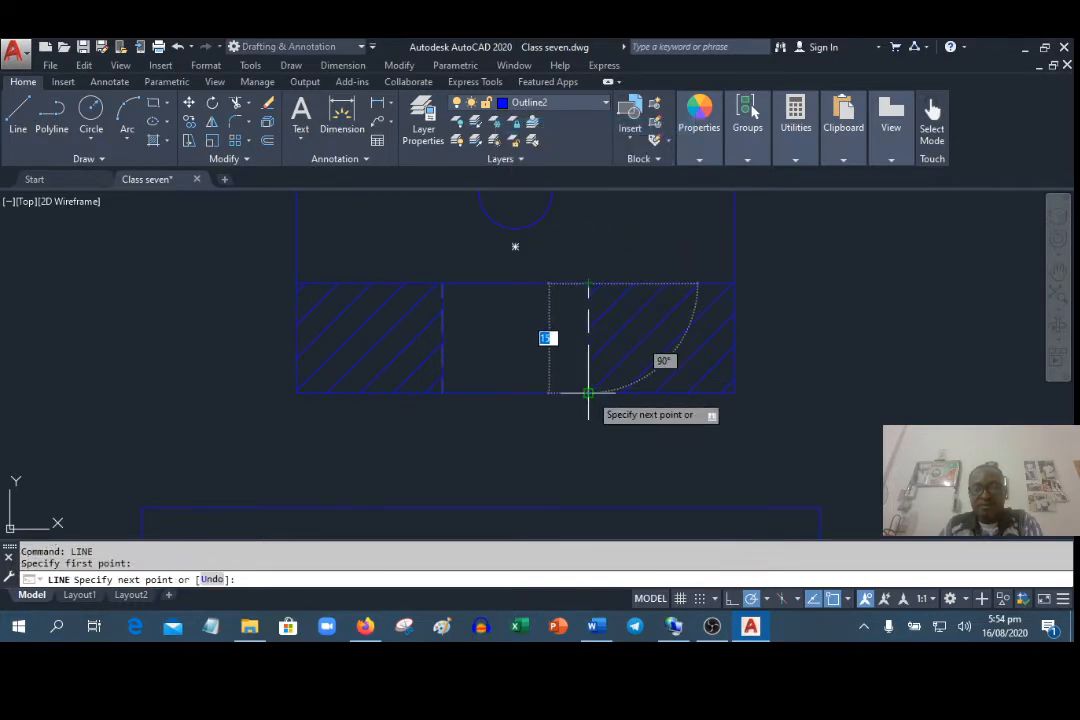
click(588, 392)
right_click(598, 396)
click(620, 405)
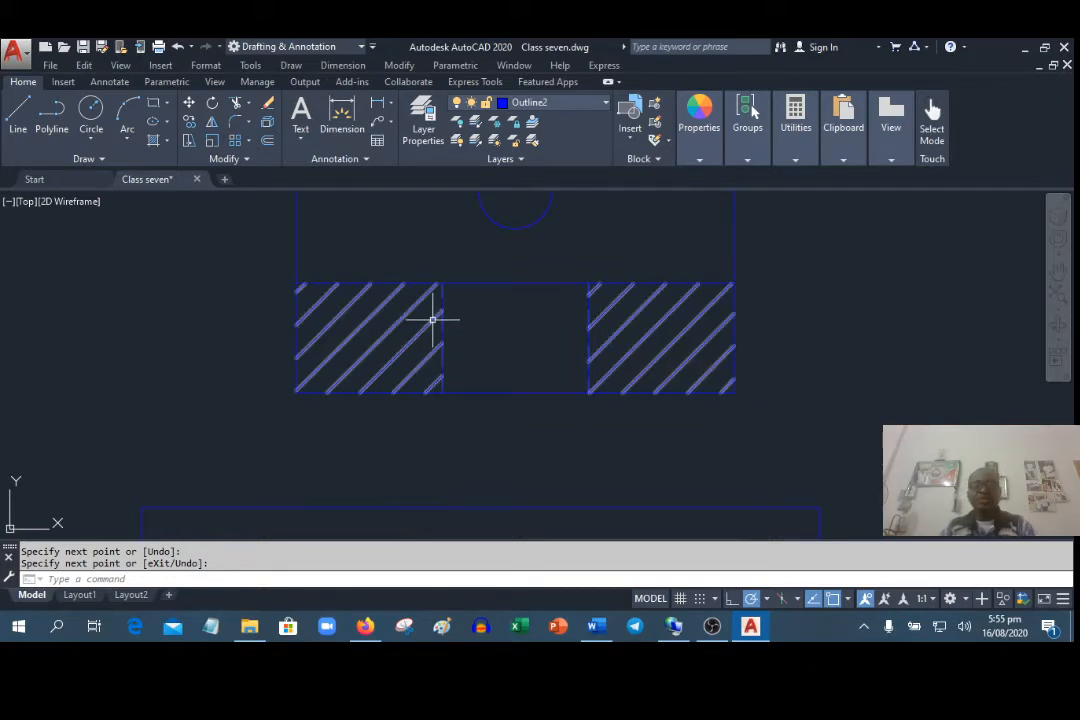
Create a layer named Hatch lines with a 0.15 mm lineweight
click(428, 118)
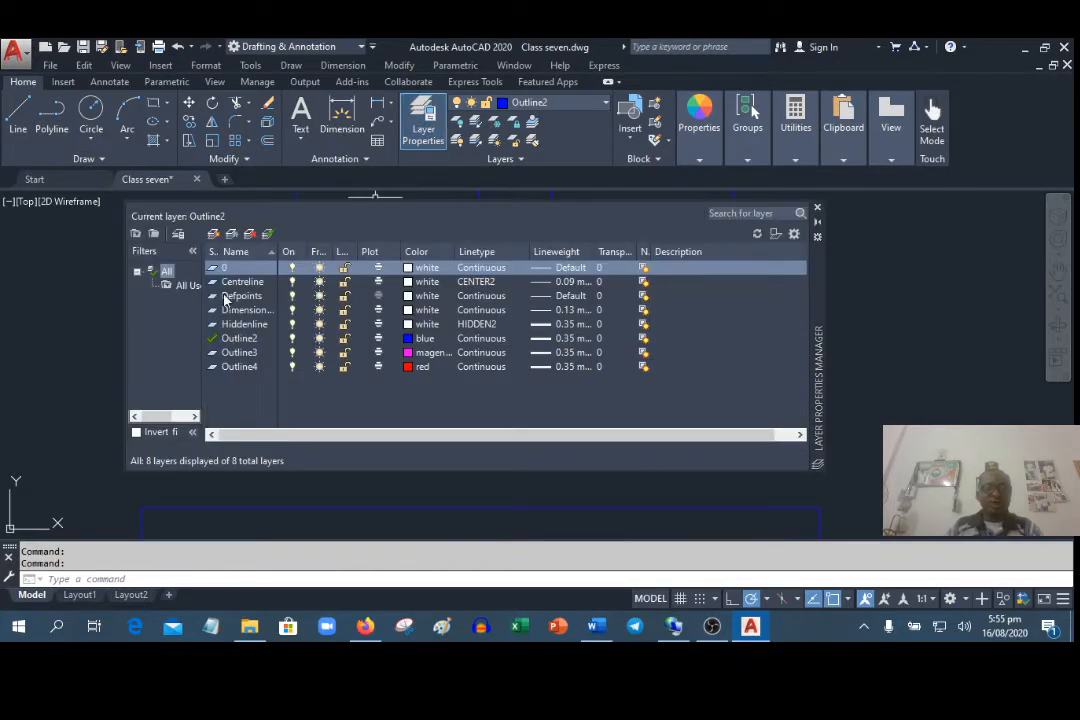
click(213, 234)
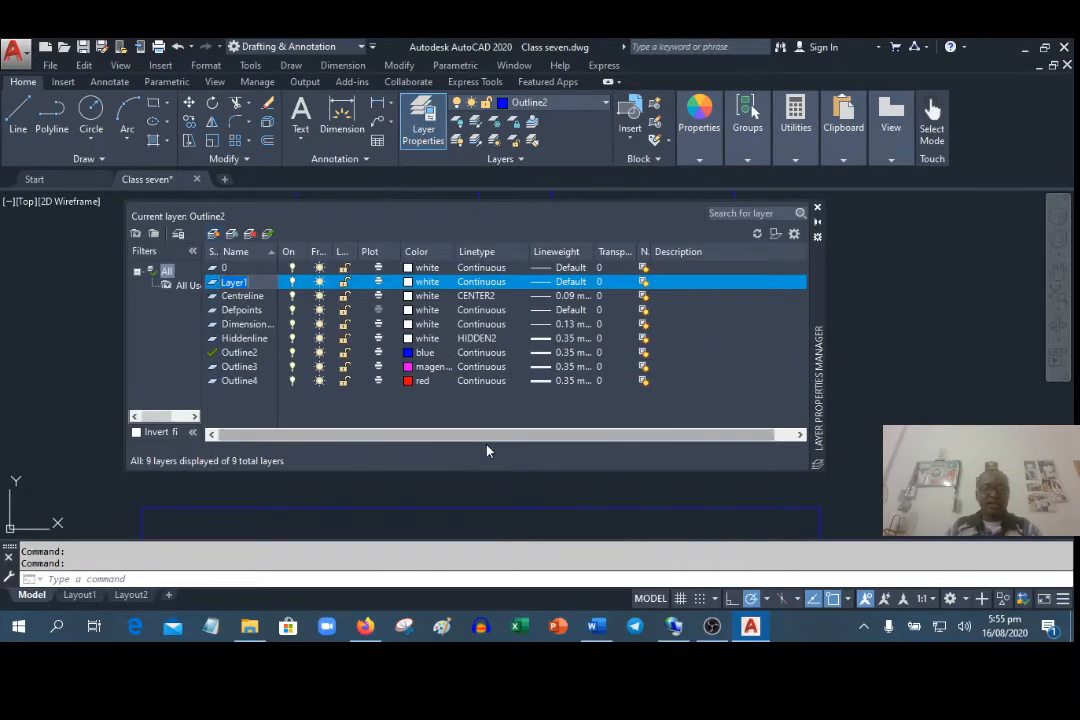
text(Hatch lines)
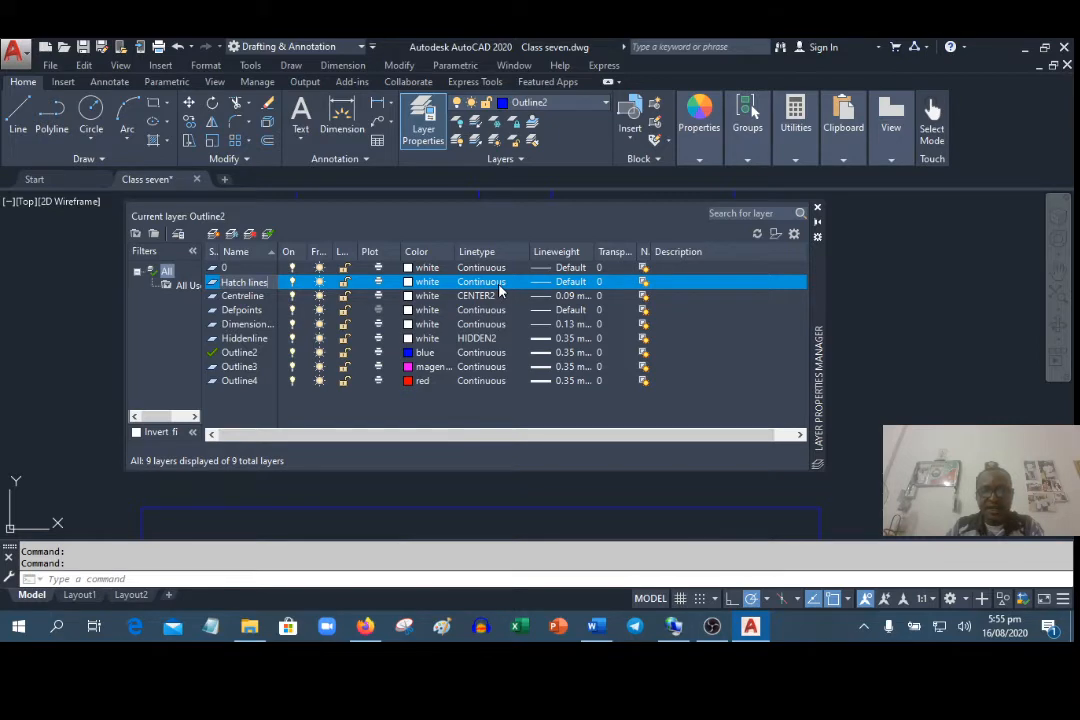
click(573, 284)
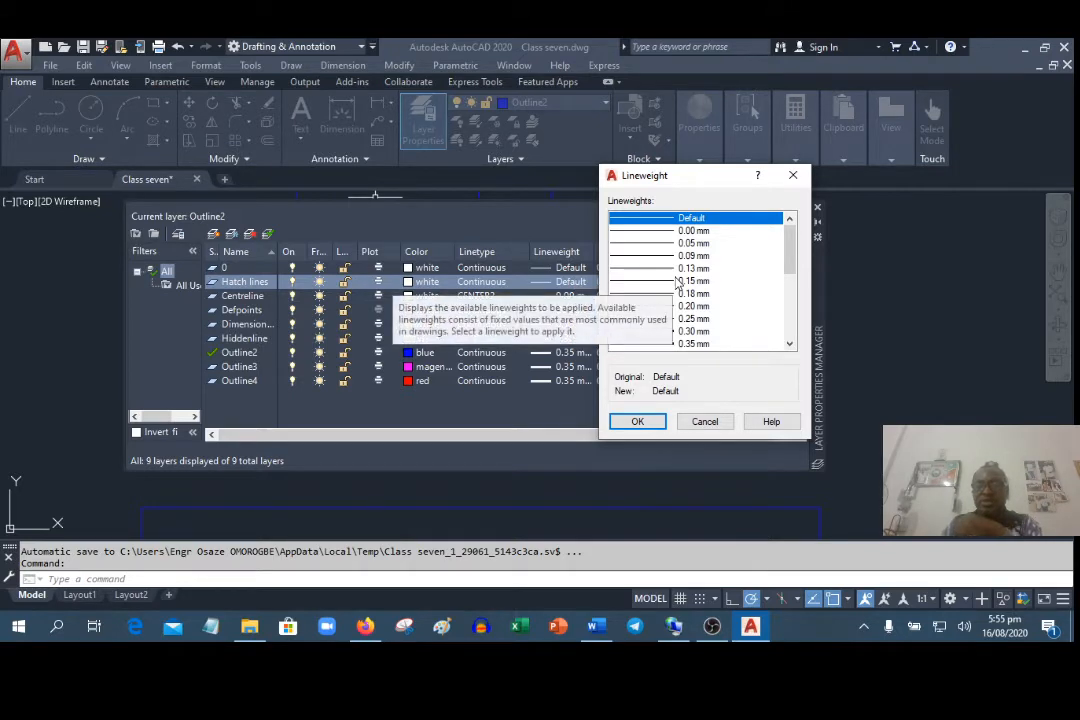
click(677, 282)
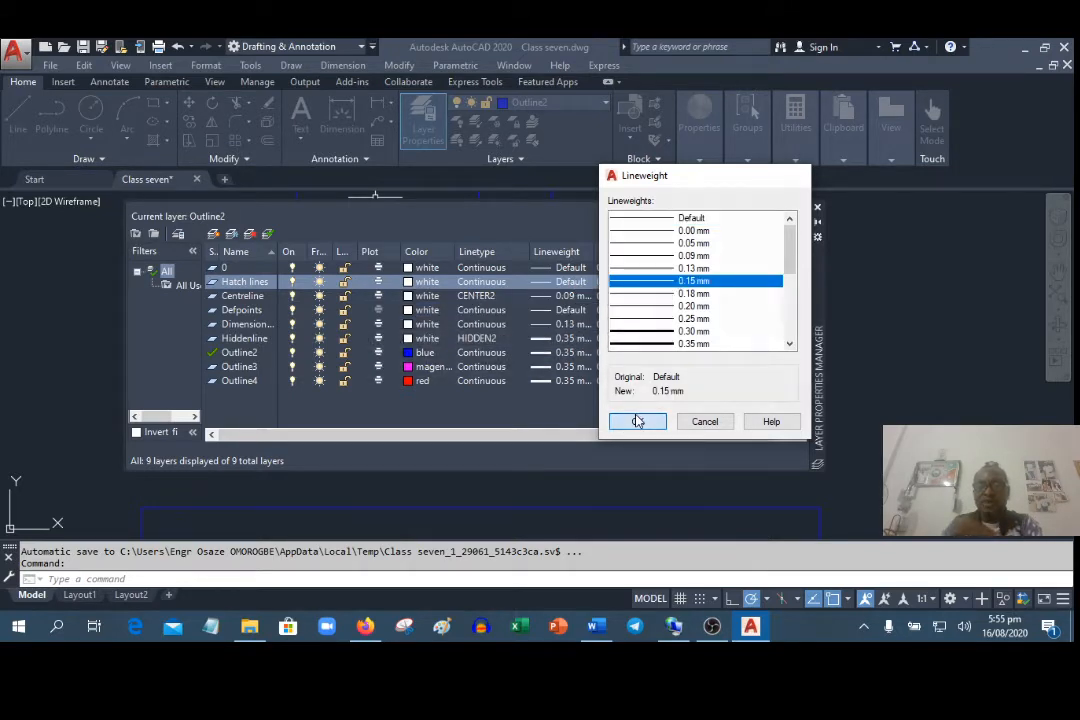
click(633, 421)
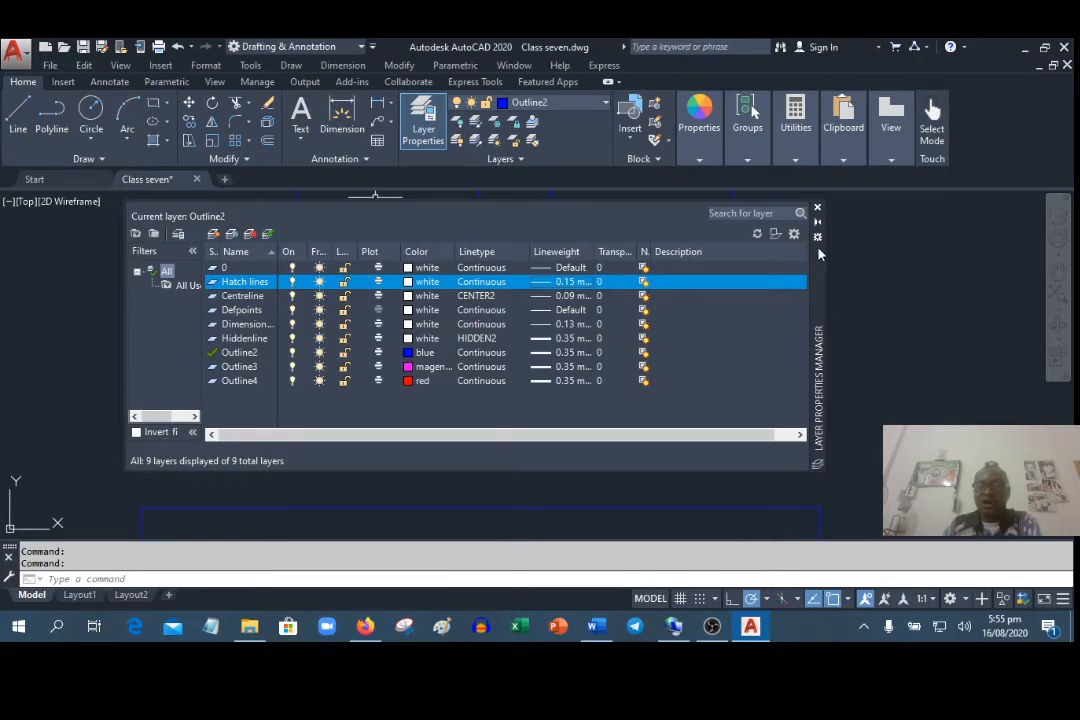
click(817, 210)
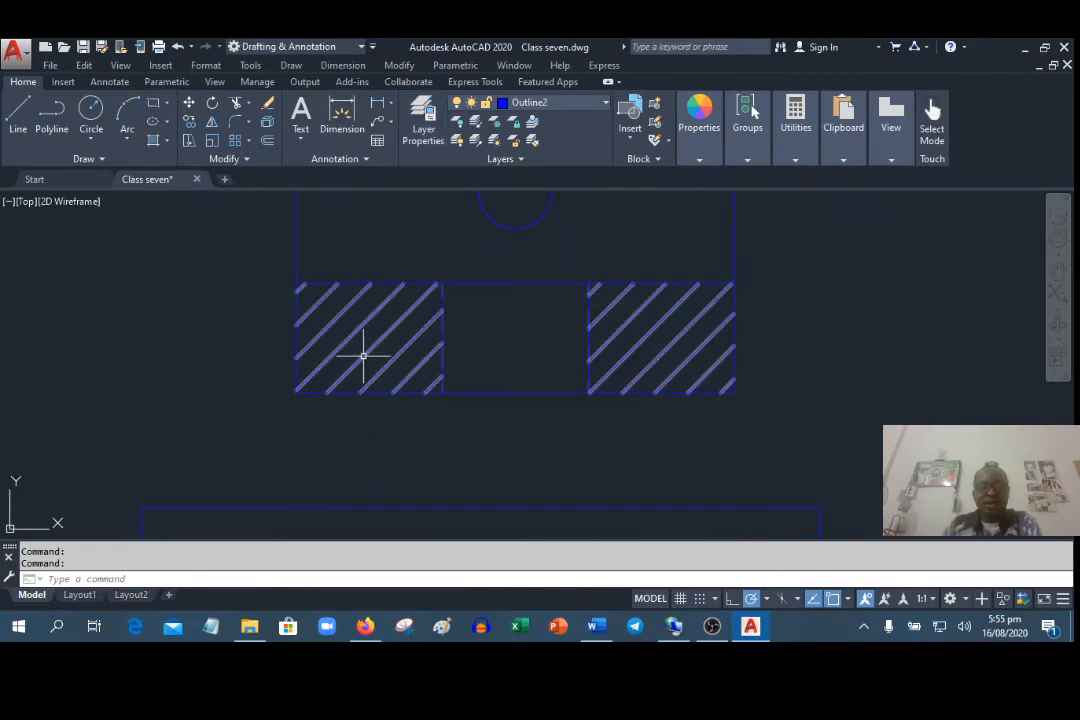
Move the top view's hatch to the Hatch lines layer, make it non-associative and finish editing it
click(363, 355)
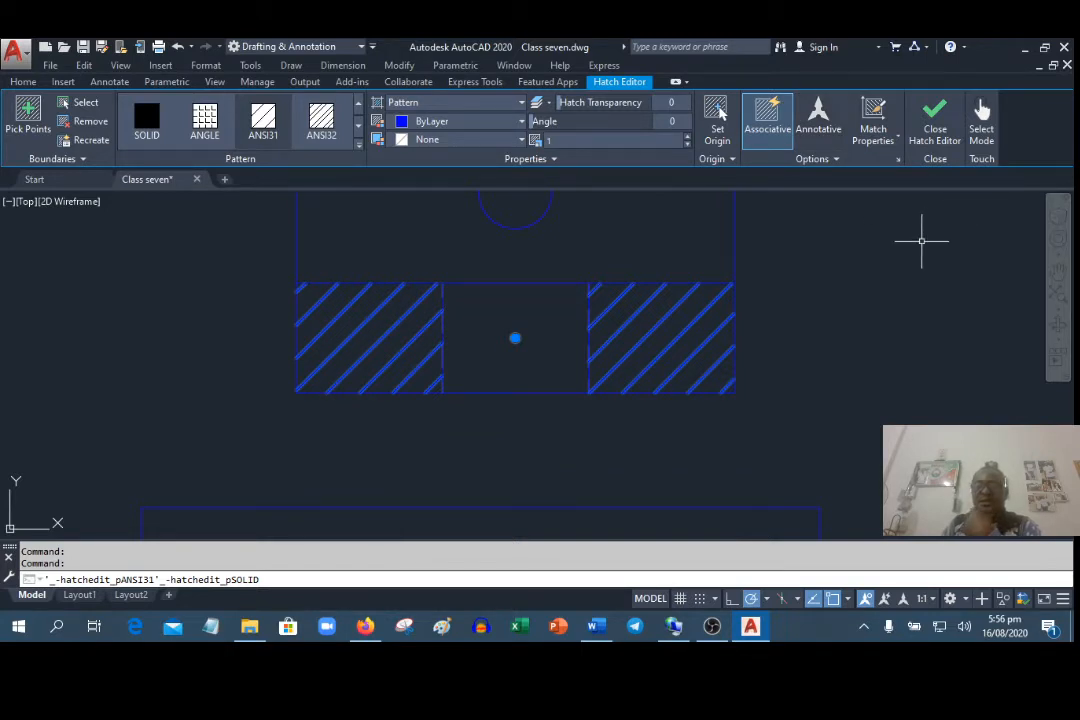
click(22, 81)
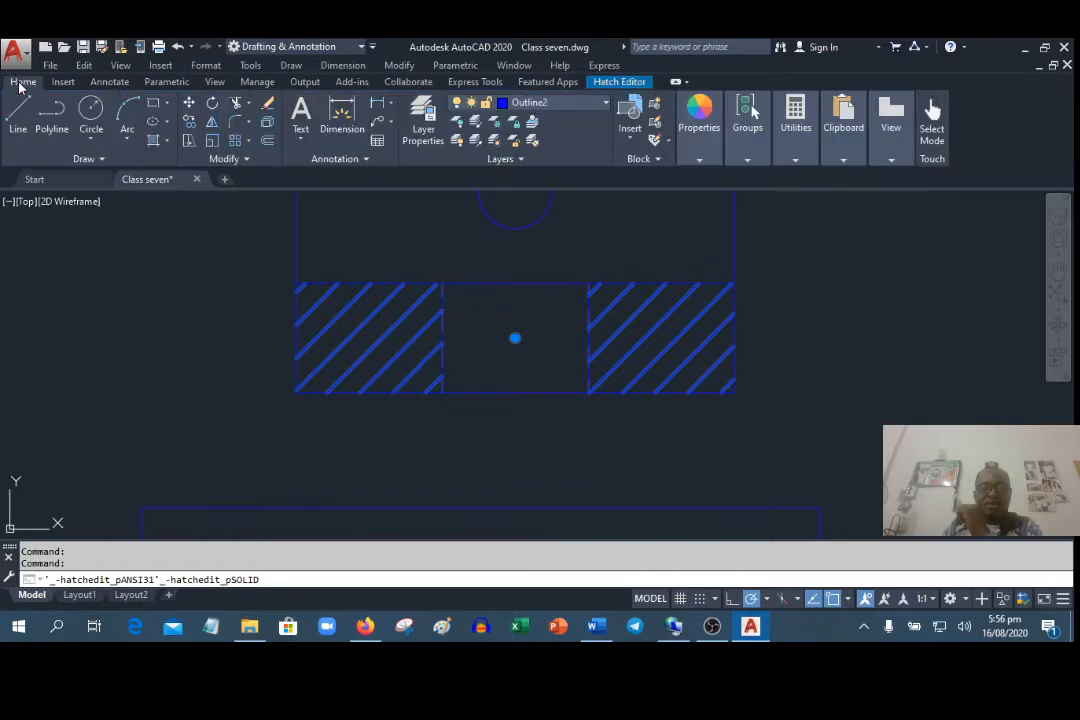
click(592, 106)
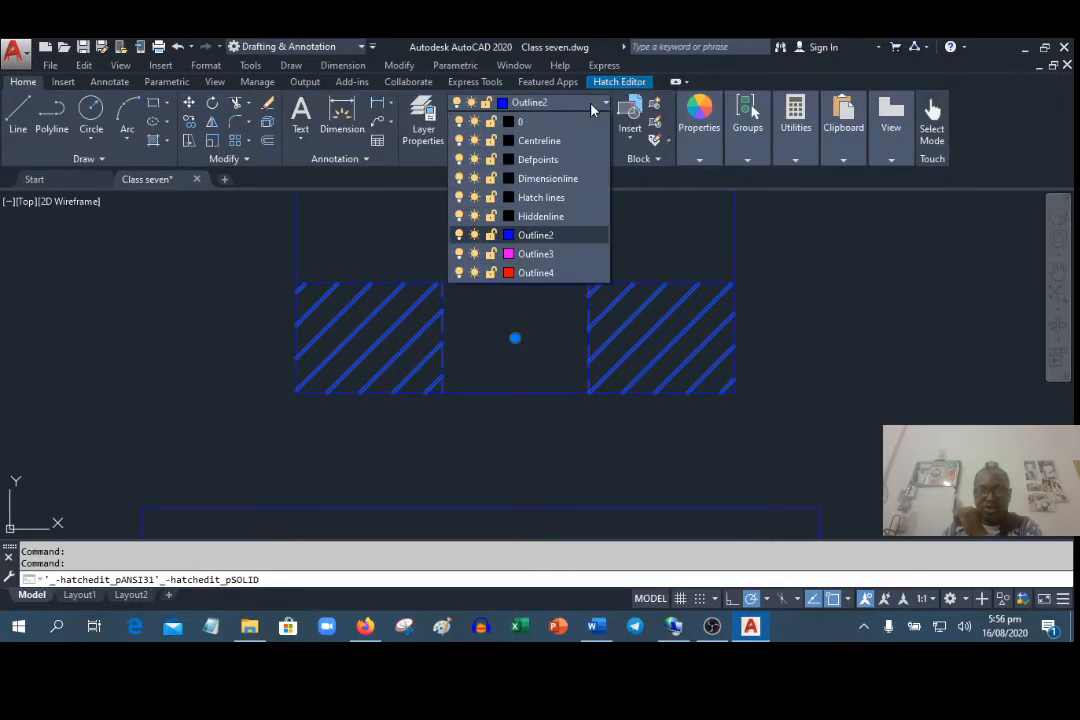
click(586, 198)
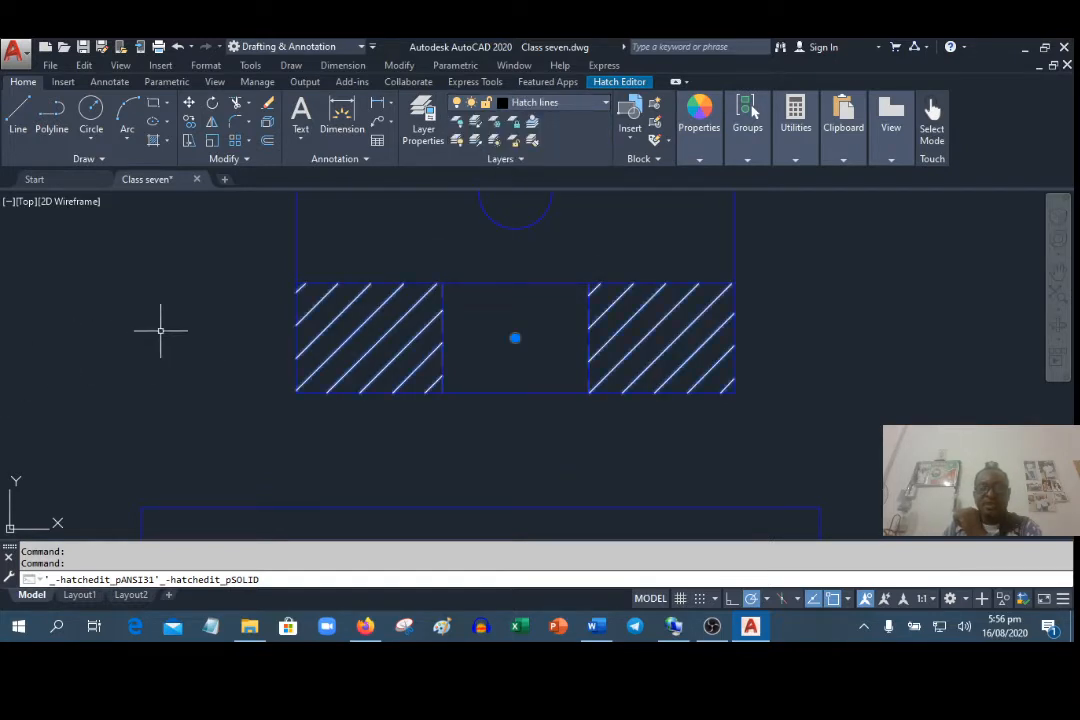
click(620, 82)
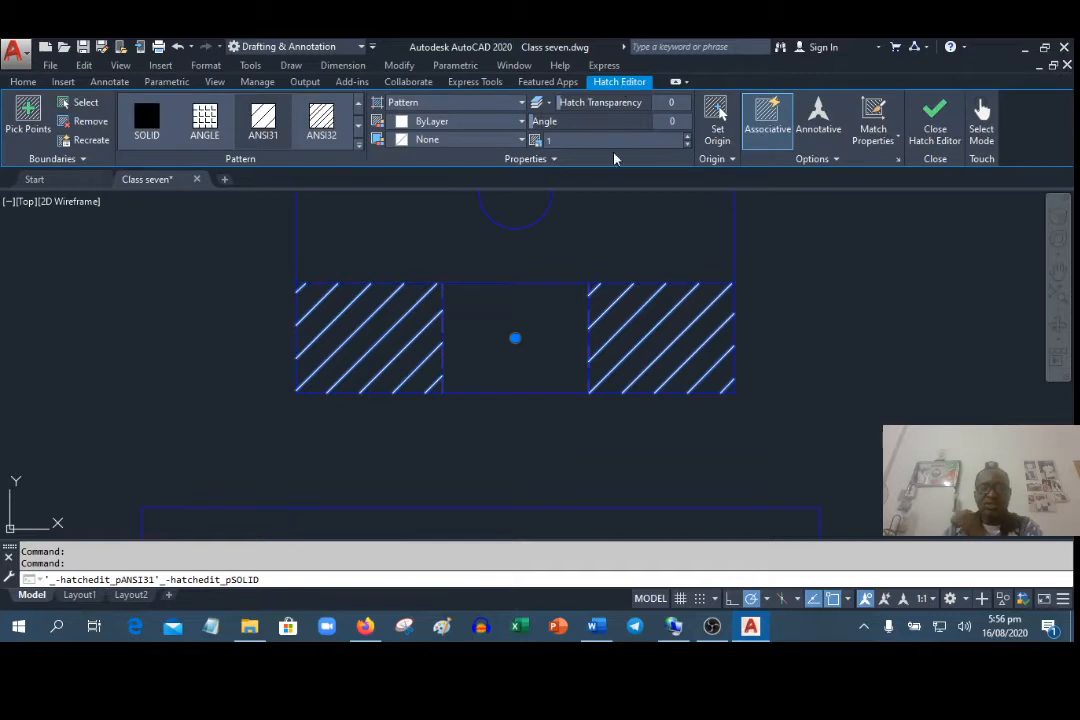
click(787, 126)
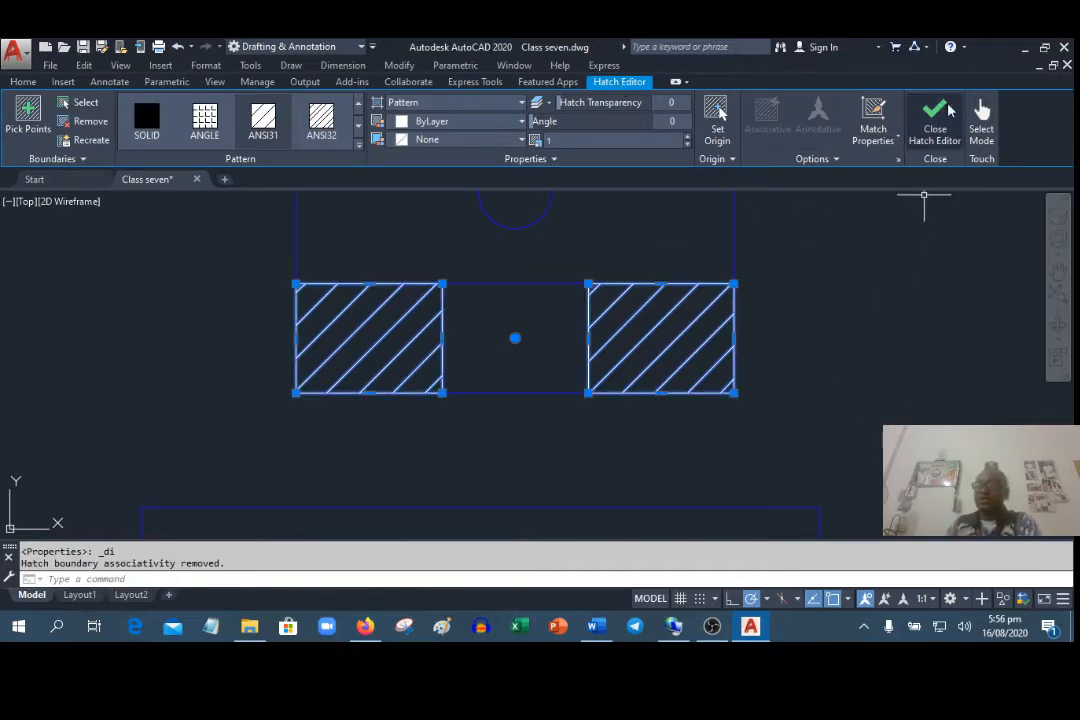
click(940, 118)
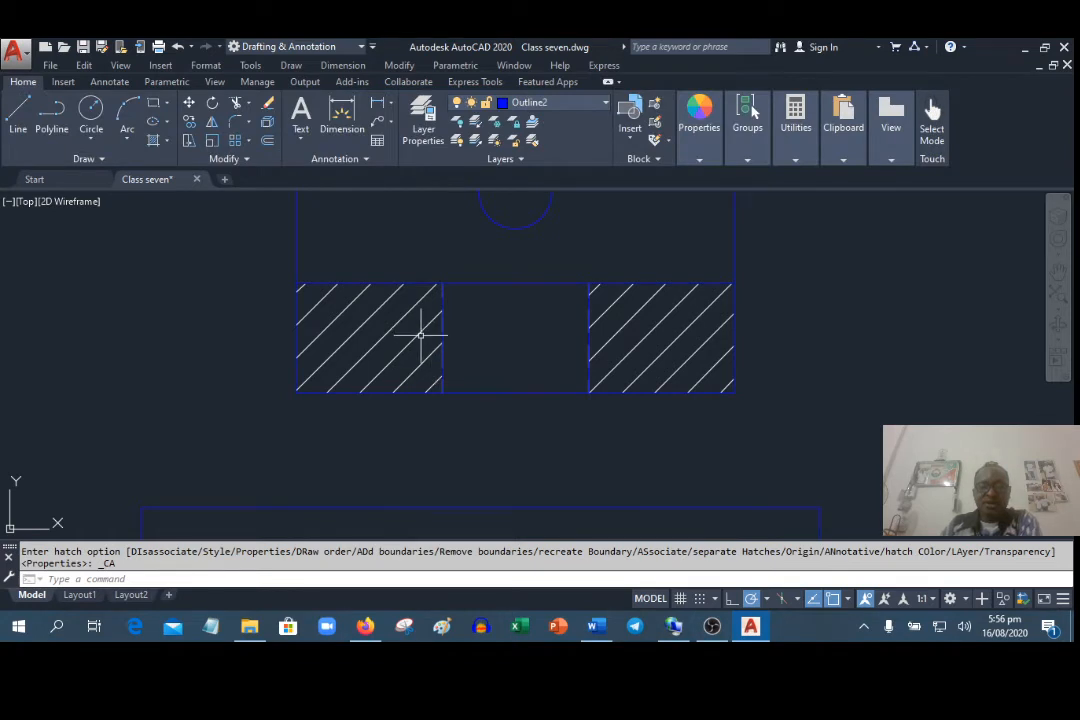
Separate the top view's hatch into independent hatches, and select each hatched area to check the split
click(419, 335)
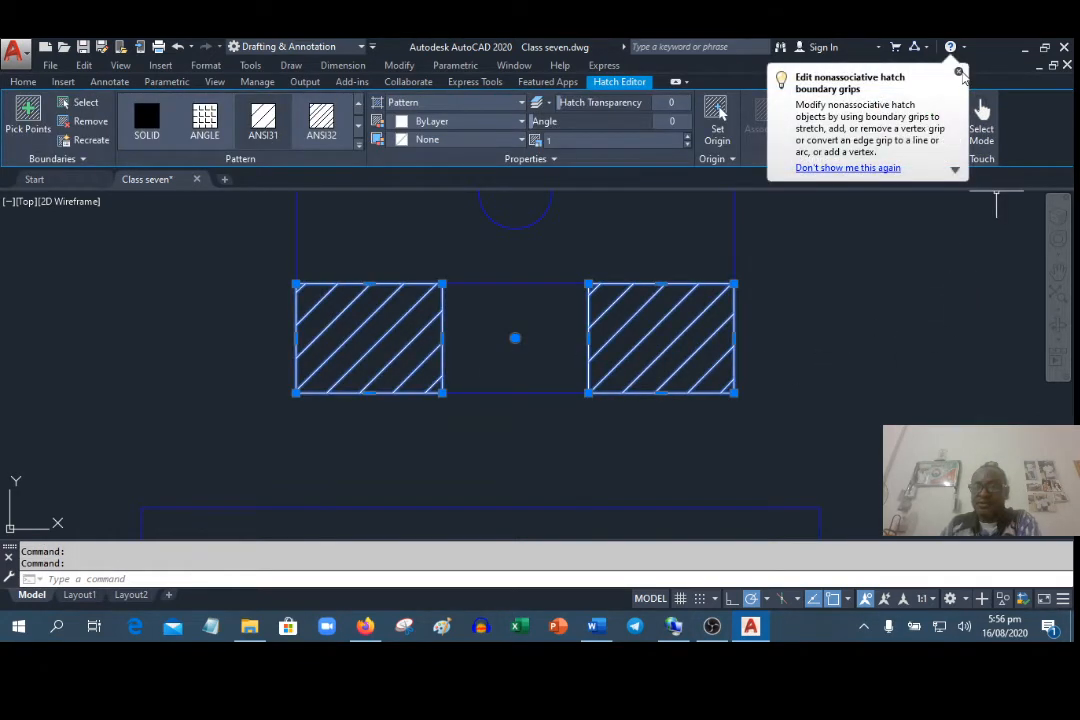
click(958, 72)
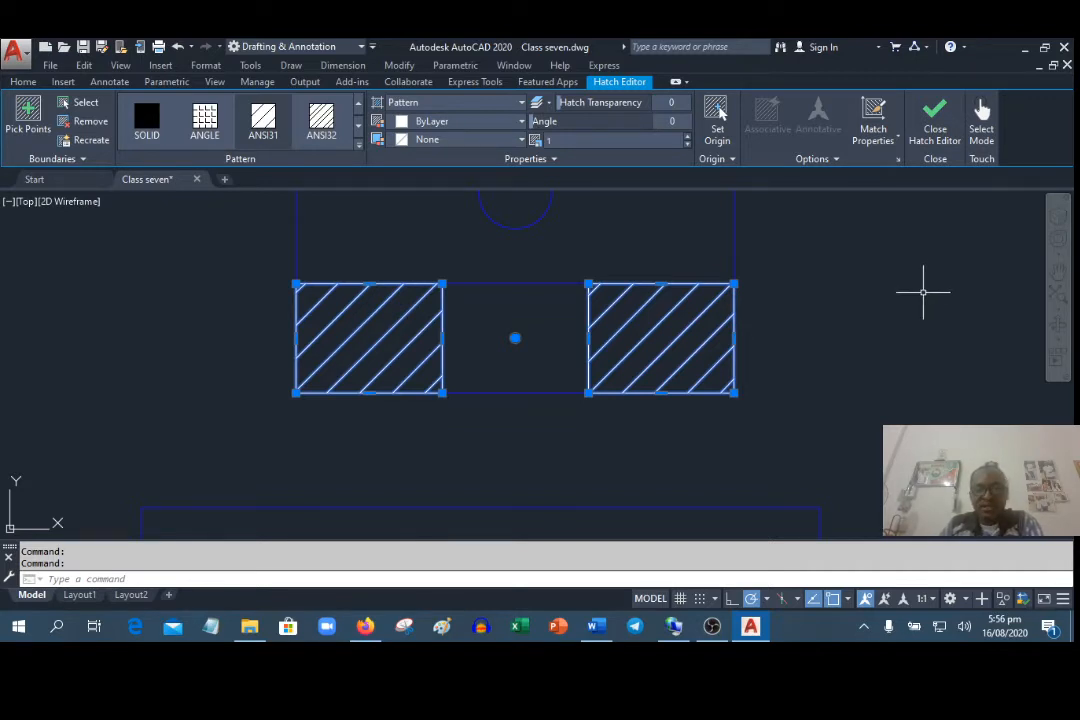
click(839, 160)
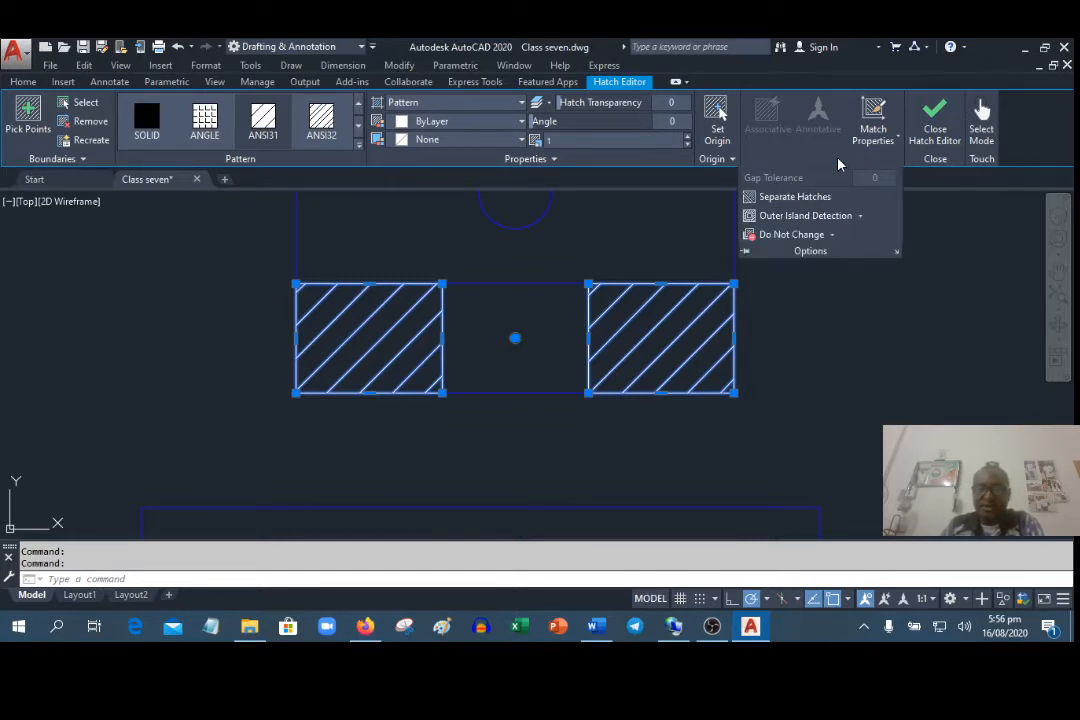
click(797, 199)
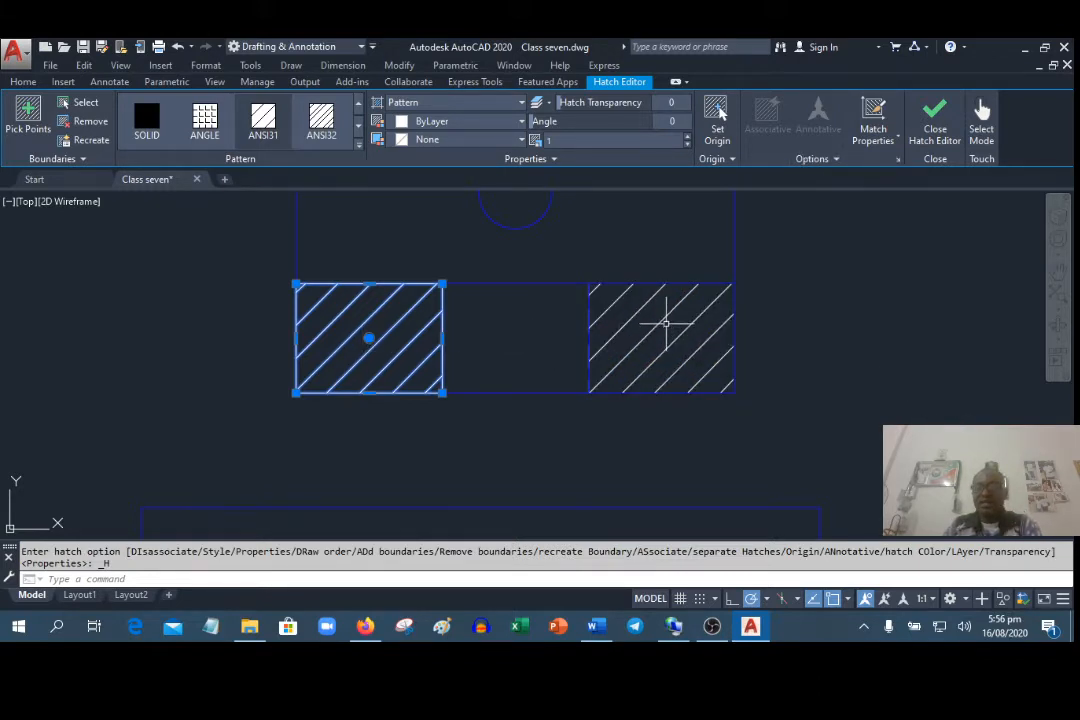
key(Escape)
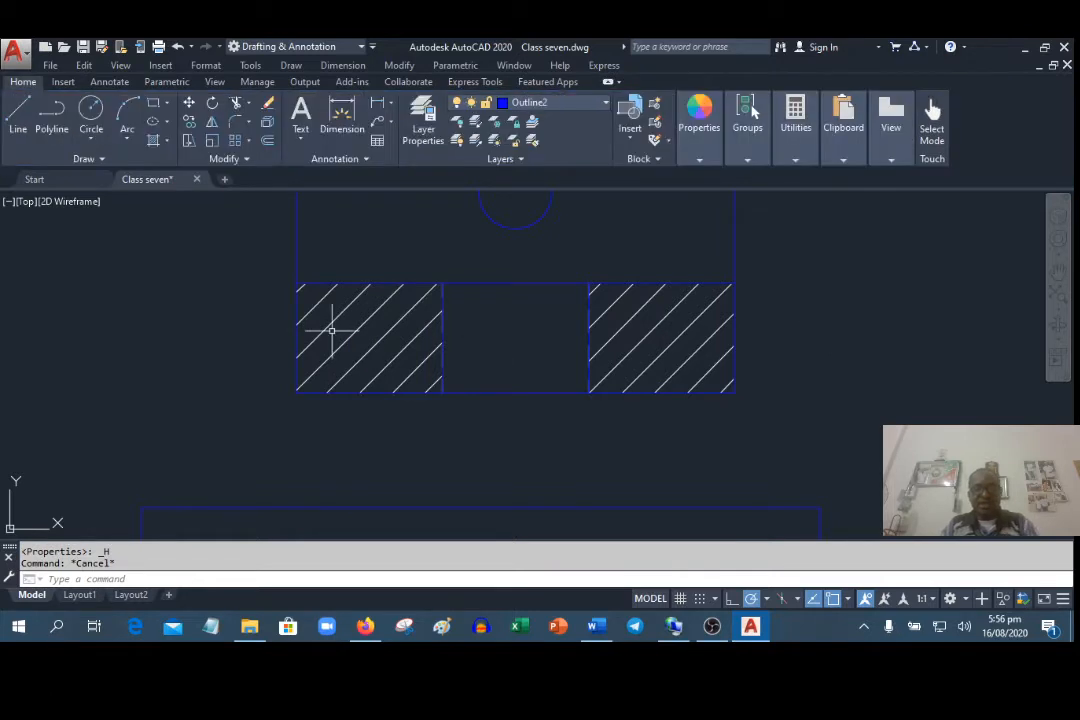
click(366, 322)
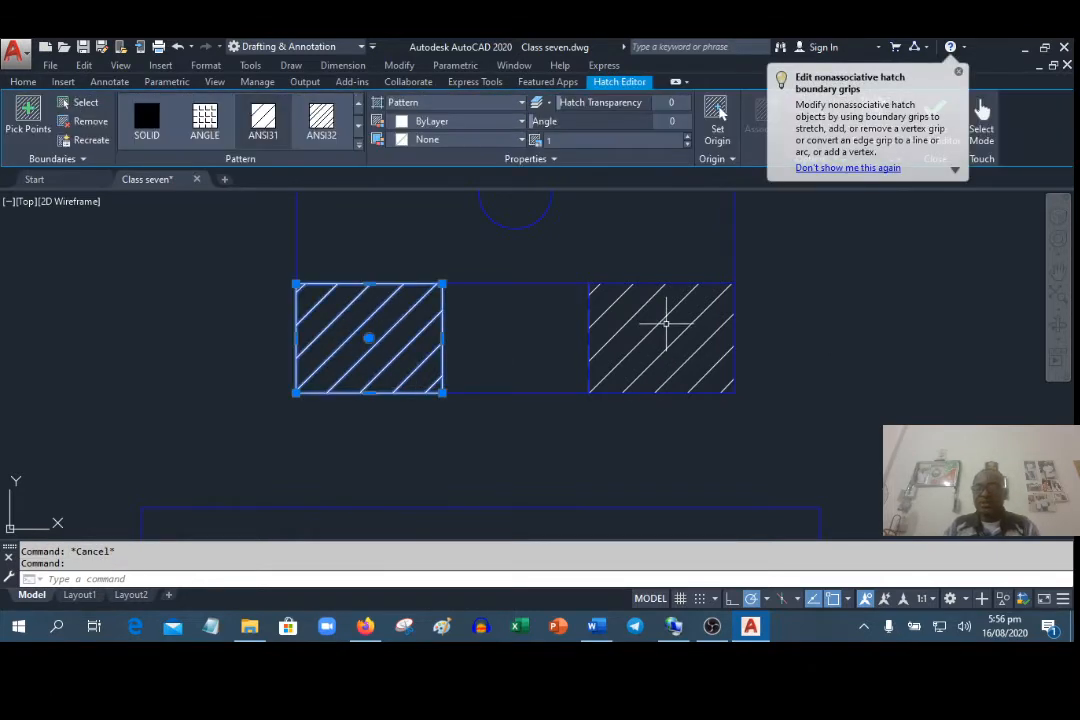
click(670, 326)
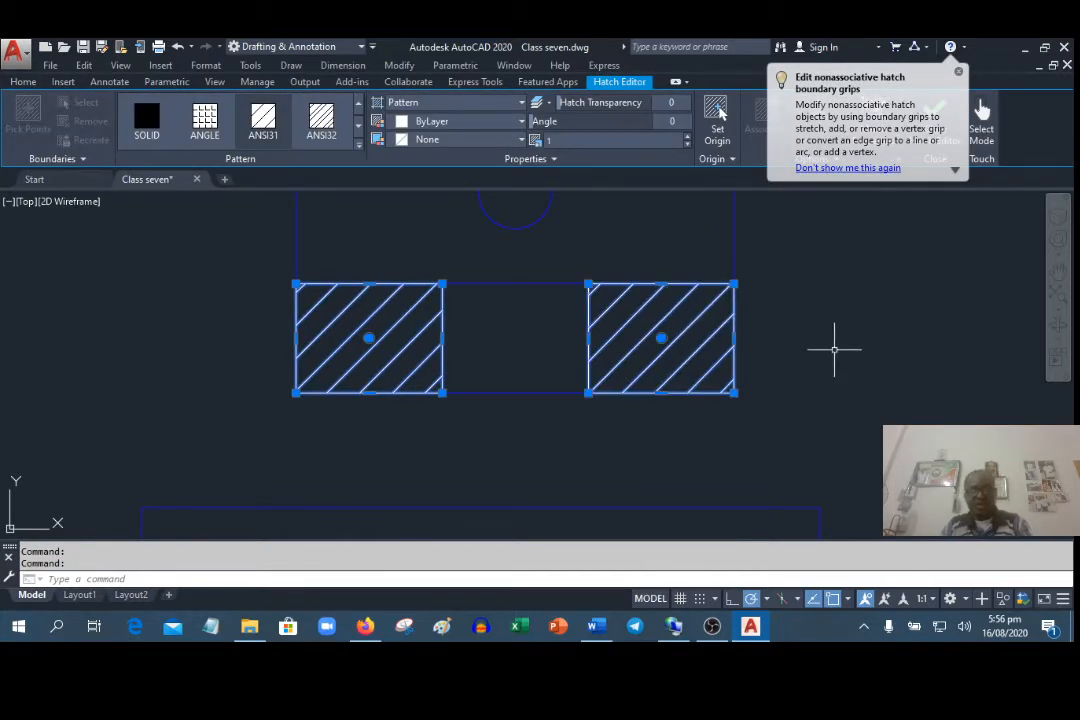
key(Escape)
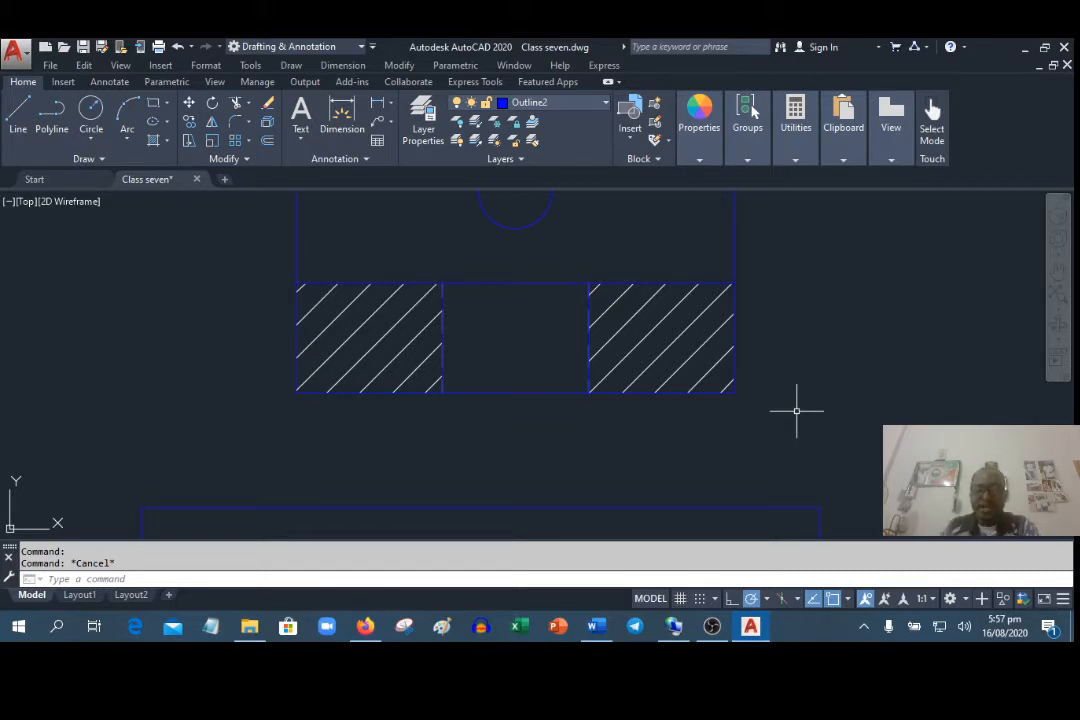
Fill the top view's upper rectangle around the circle with a SOLID hatch
scroll(418, 336, down, 4)
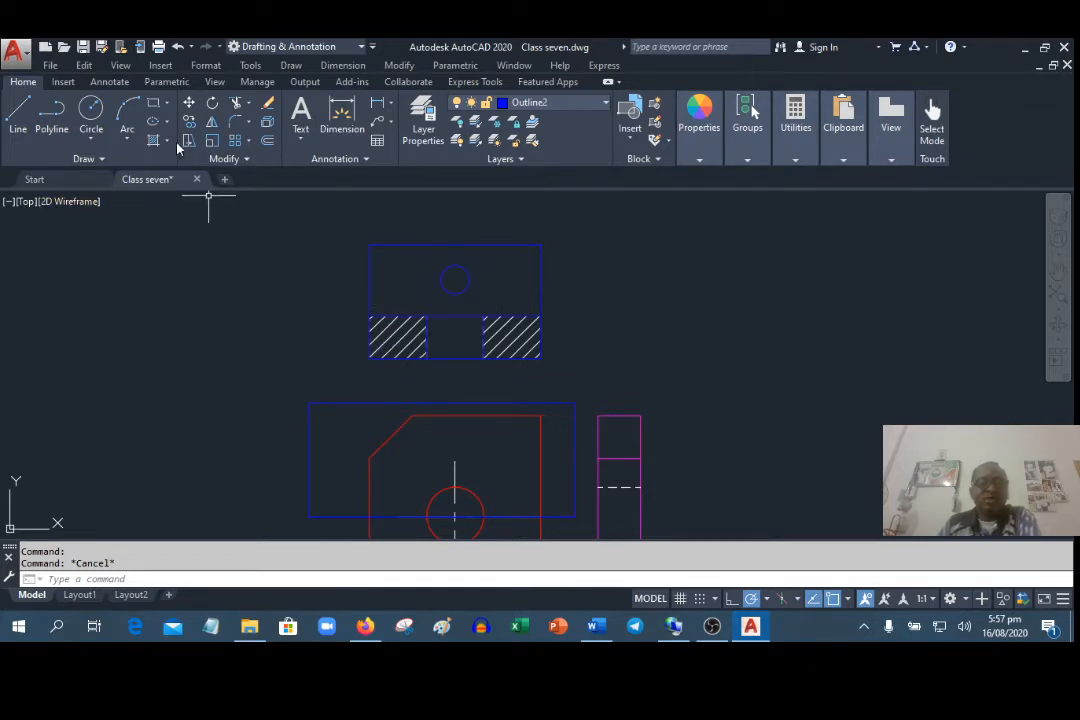
click(153, 121)
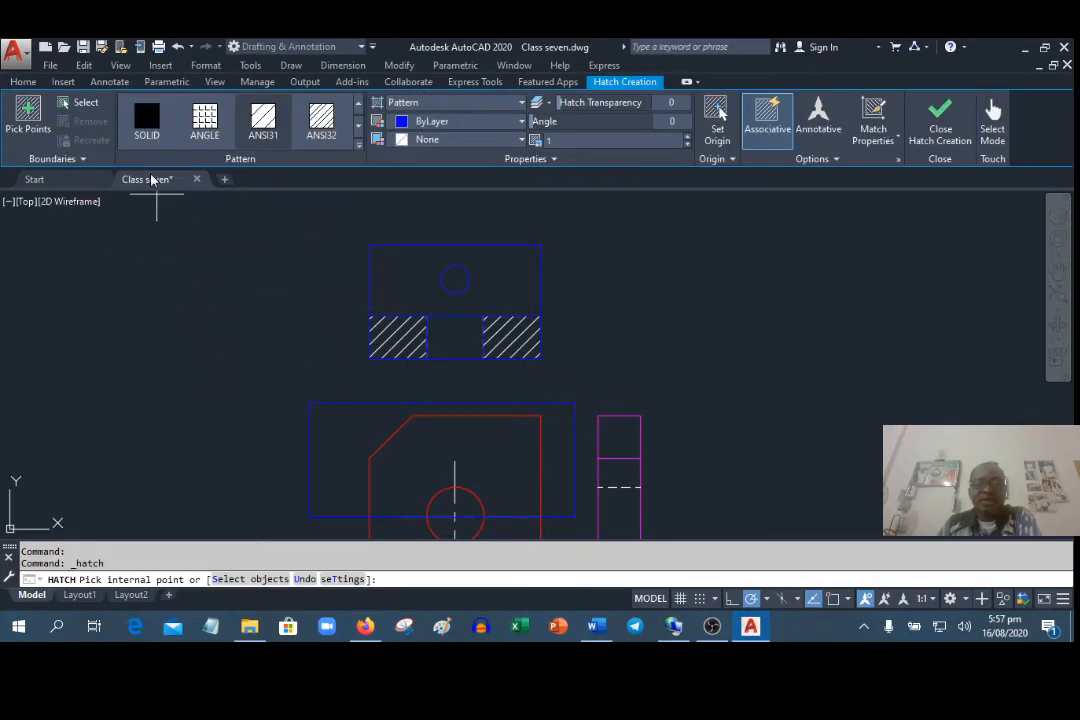
click(147, 118)
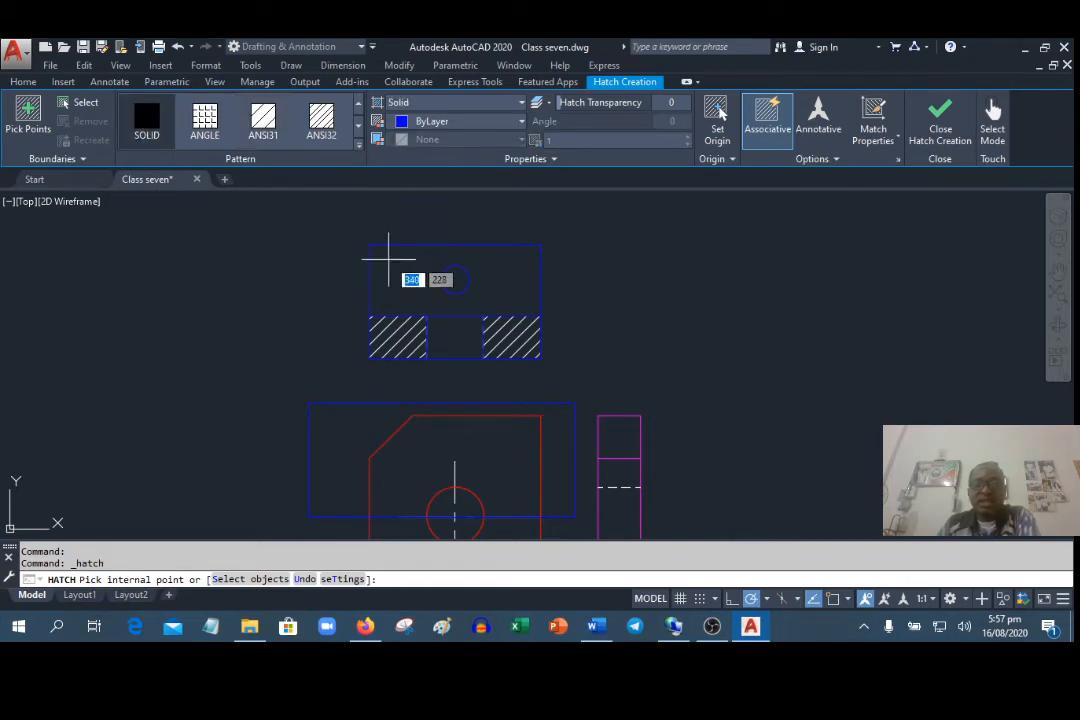
click(400, 268)
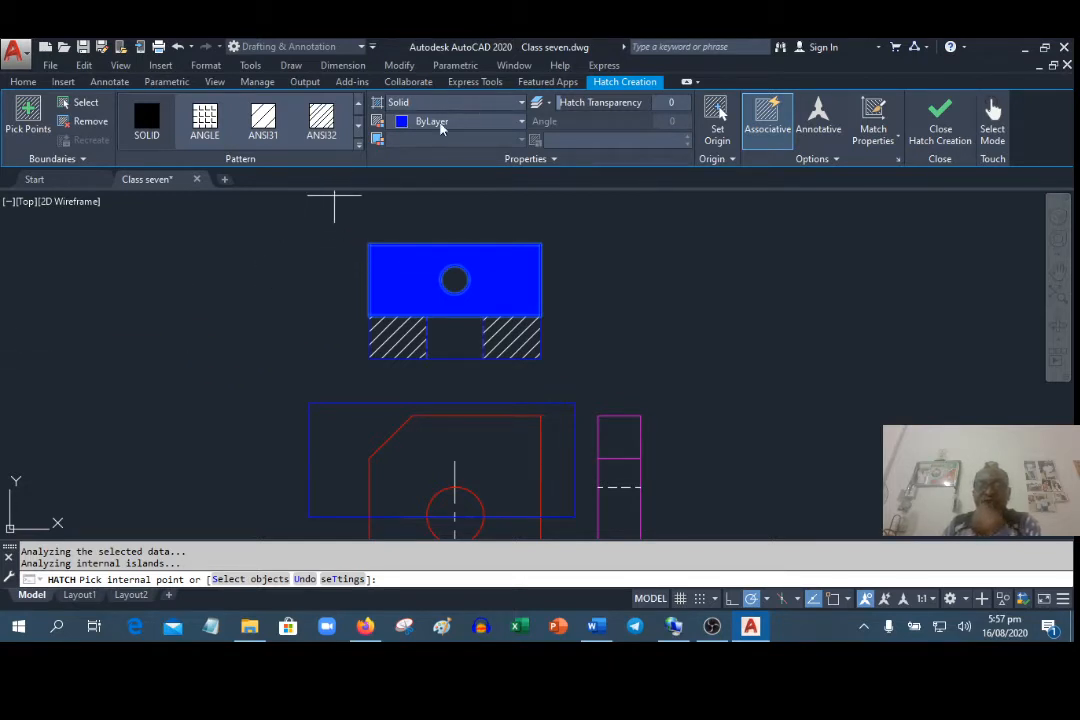
Try the ByBlock colour on the solid hatch, and set its colour to dark red 153,27,30
click(521, 121)
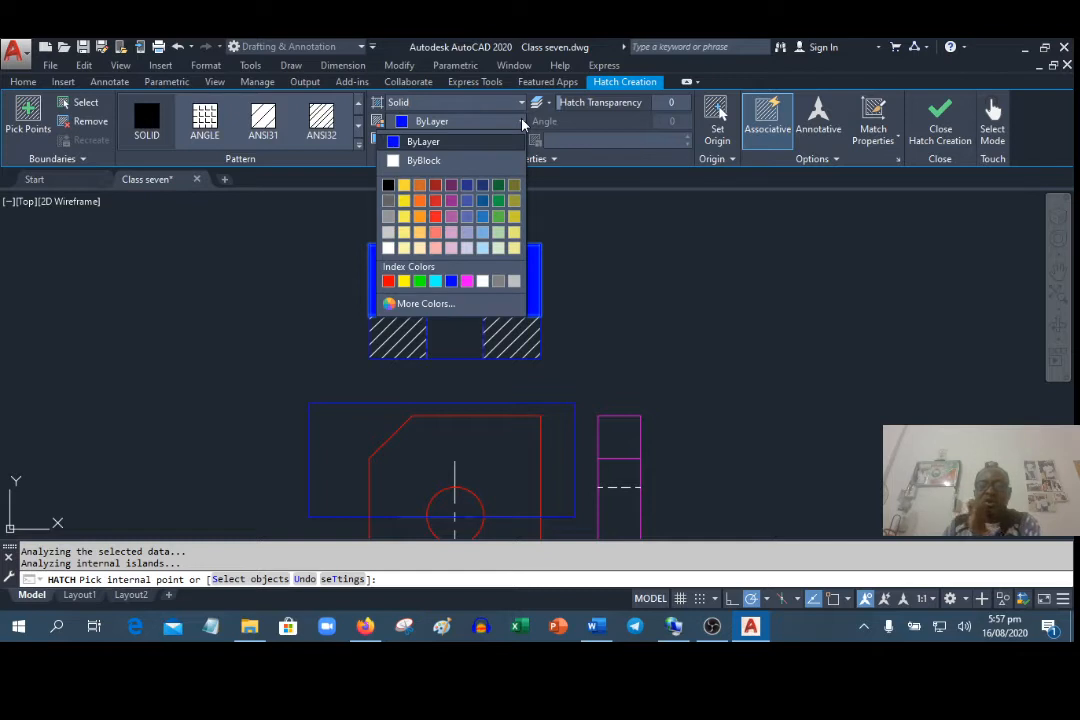
click(455, 161)
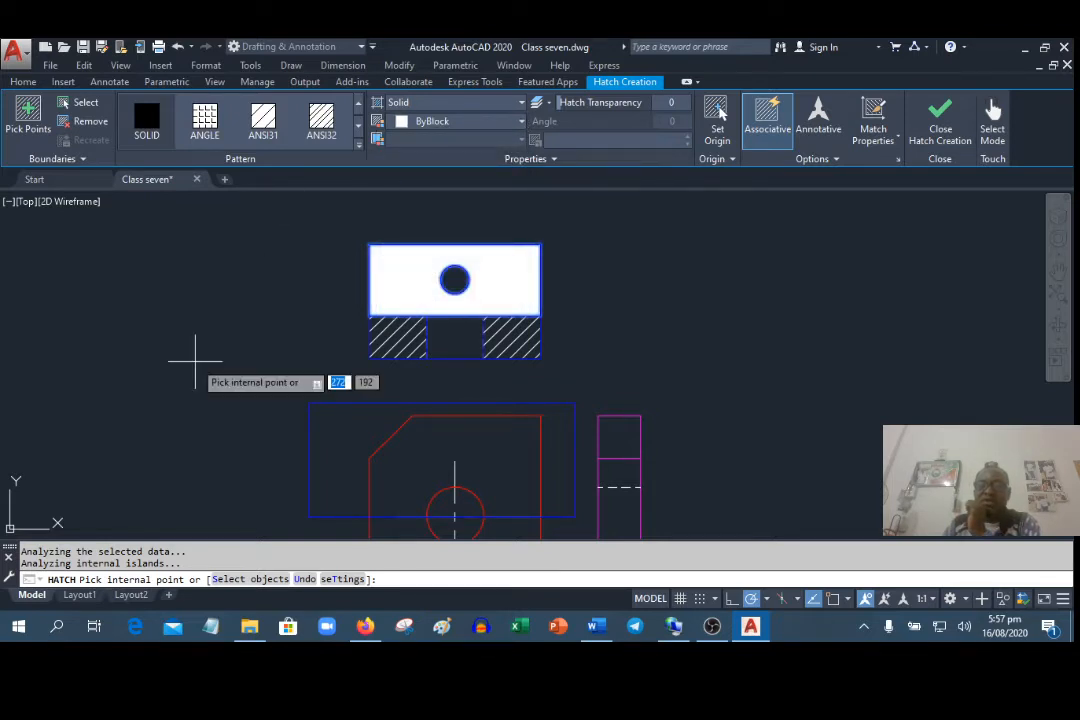
click(507, 121)
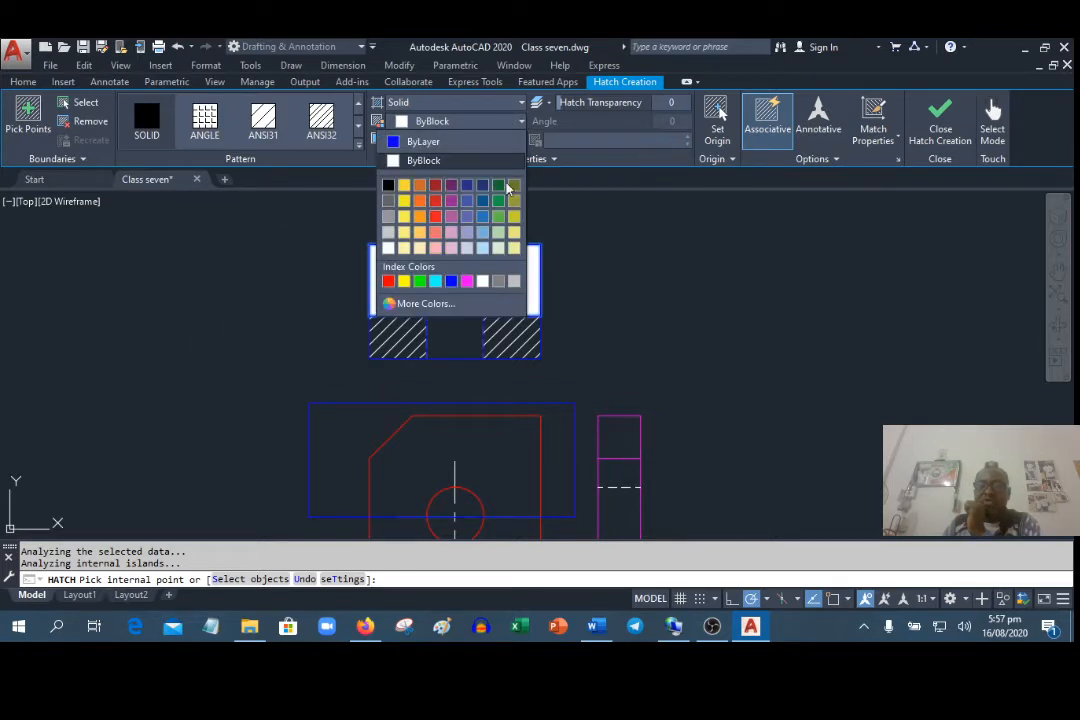
click(433, 185)
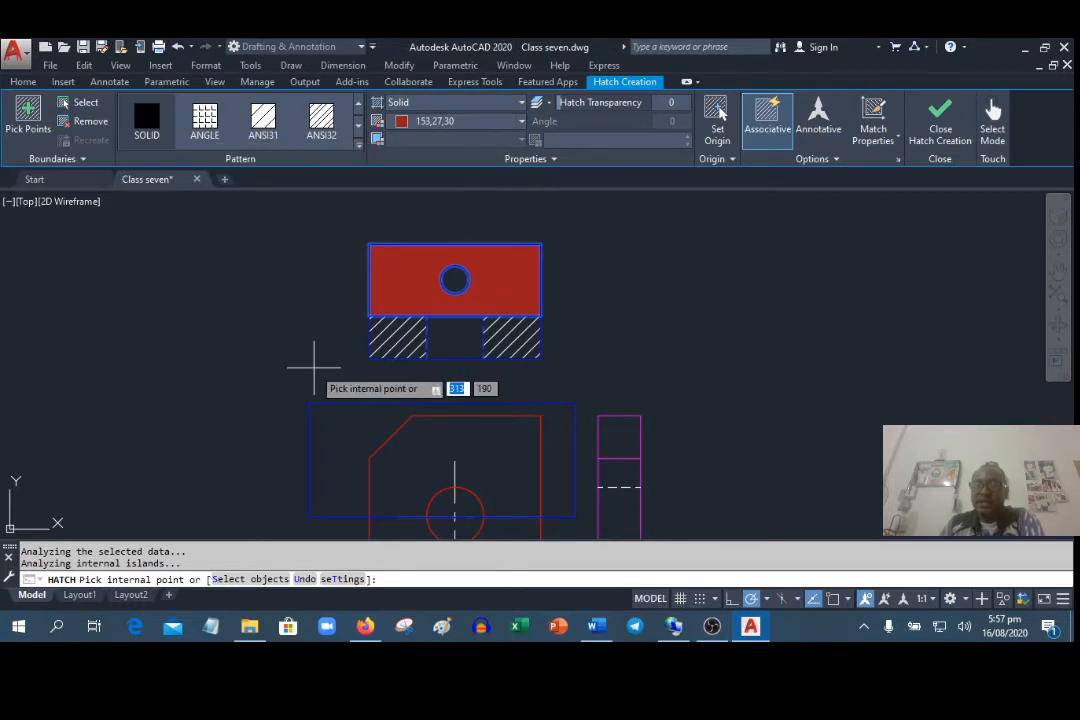
Add the side view's upper square, middle block, L-shaped area and base strip to the solid hatch, leaving the openings unfilled
scroll(284, 251, down, 3)
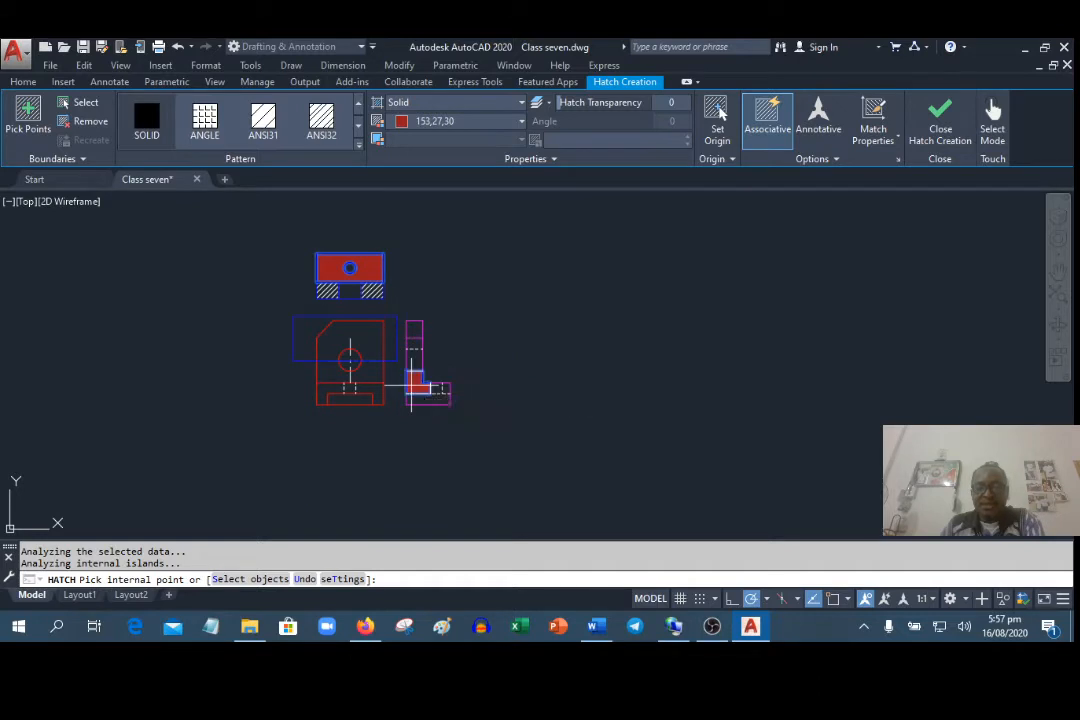
scroll(409, 383, up, 5)
click(424, 321)
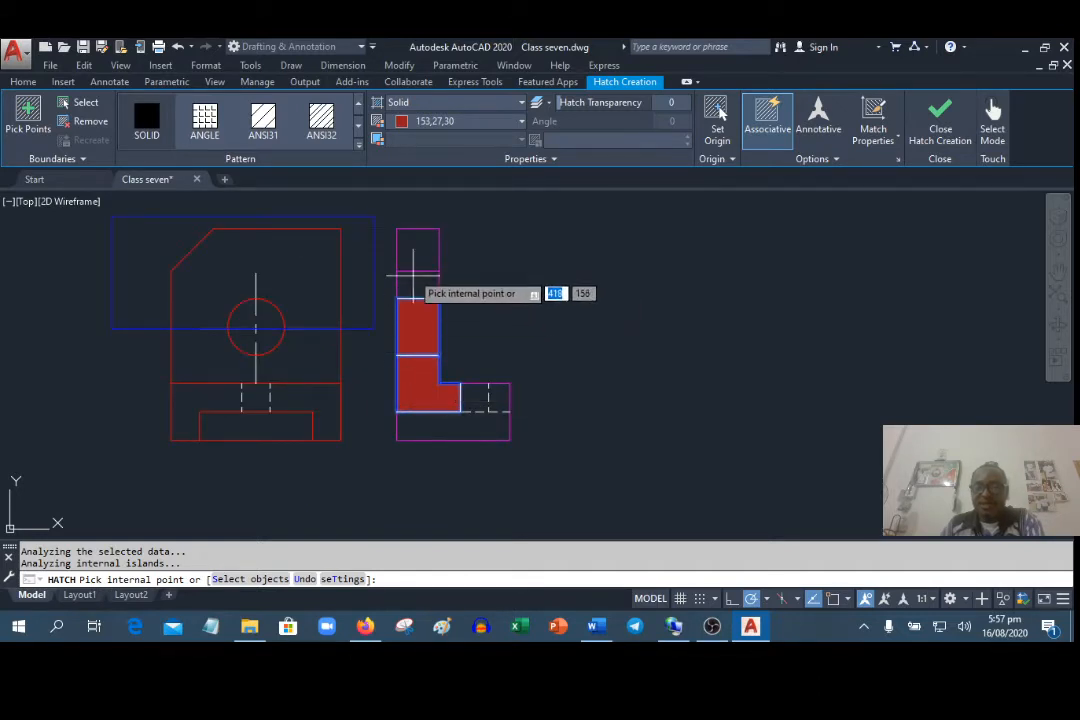
click(410, 428)
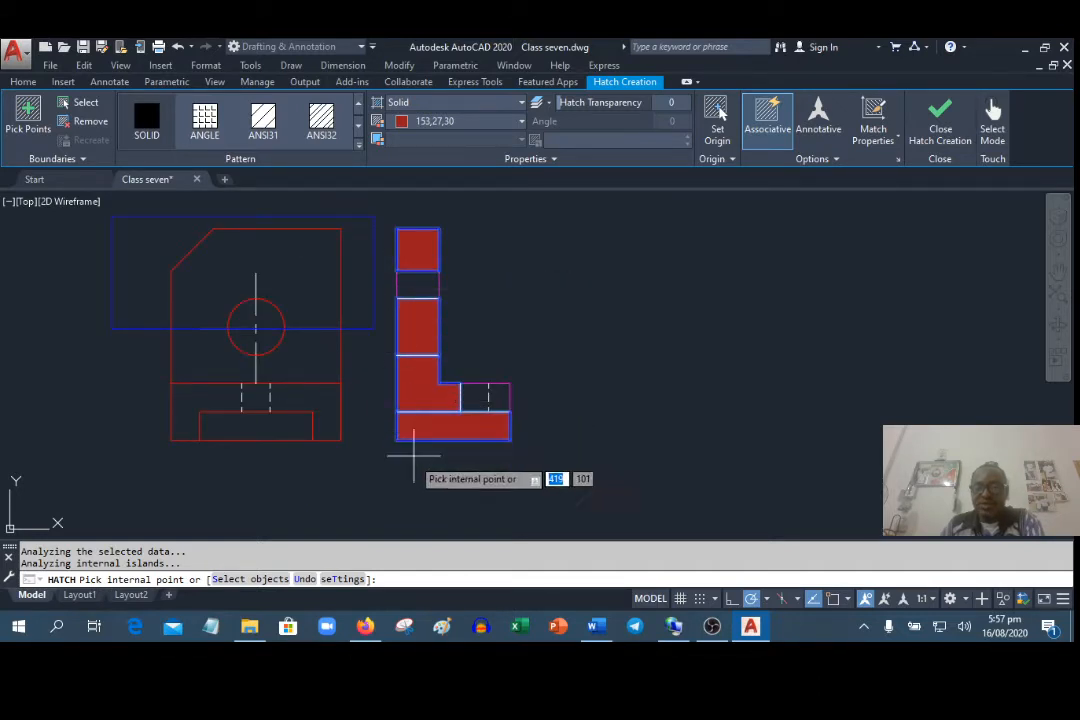
Add the front view's base areas and both regions below the cutting line beside the circle to the solid hatch
click(272, 422)
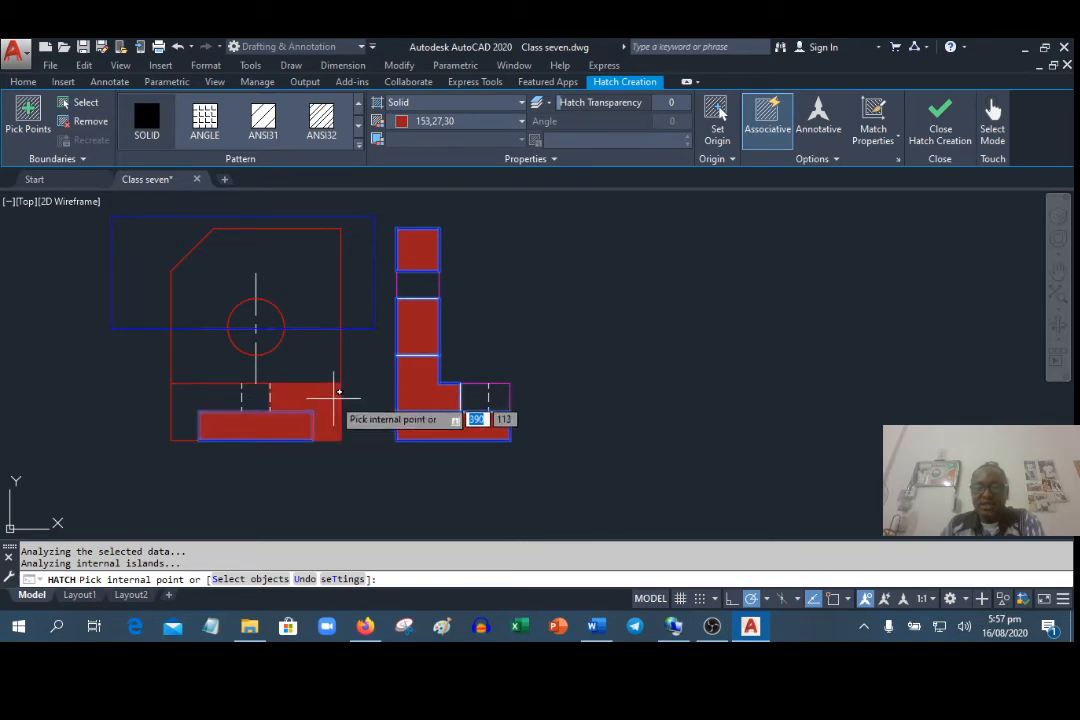
click(335, 400)
click(177, 398)
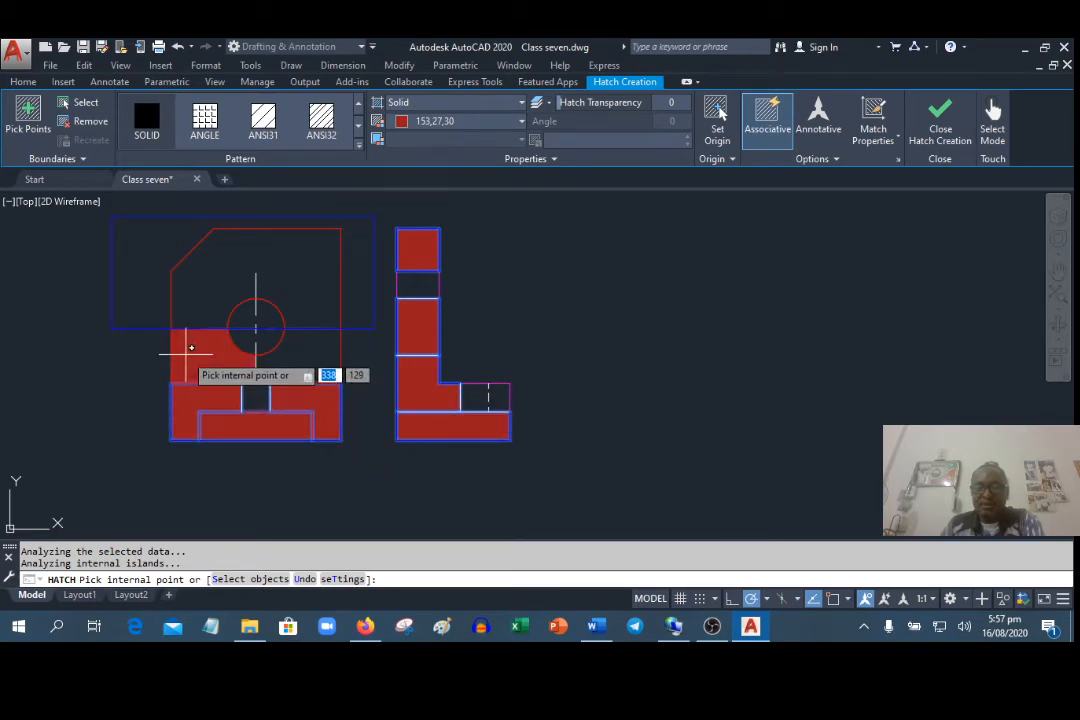
click(190, 353)
click(257, 368)
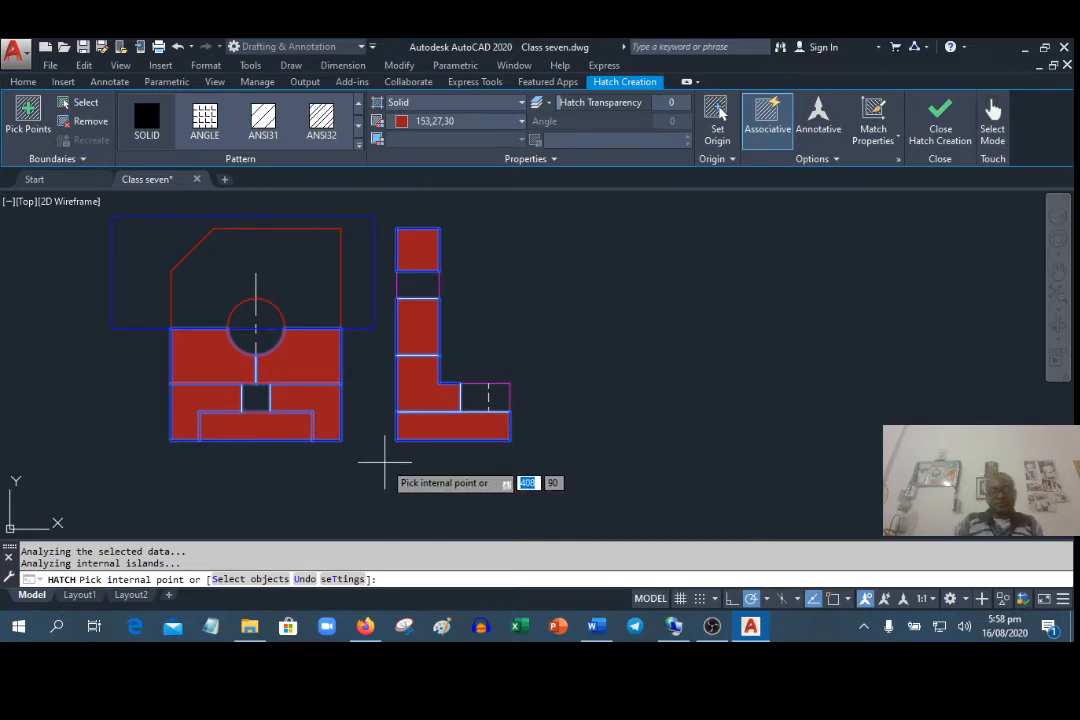
Turn on Create Separate Hatches for the solid fills and finish creating the hatch
scroll(386, 460, down, 1)
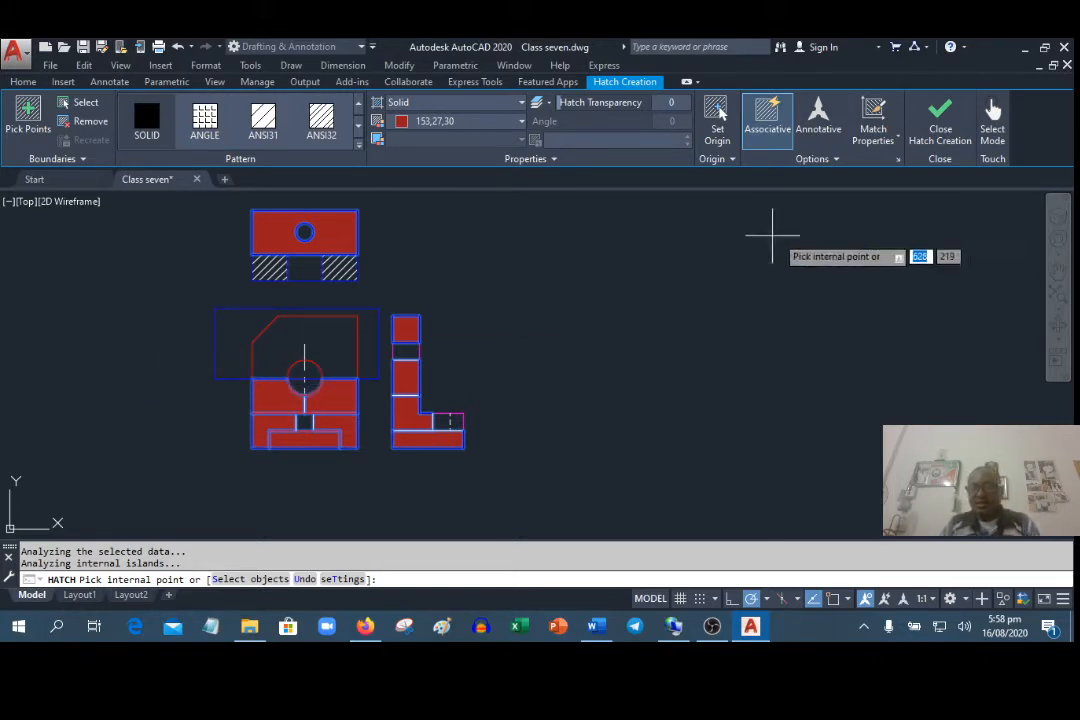
click(838, 160)
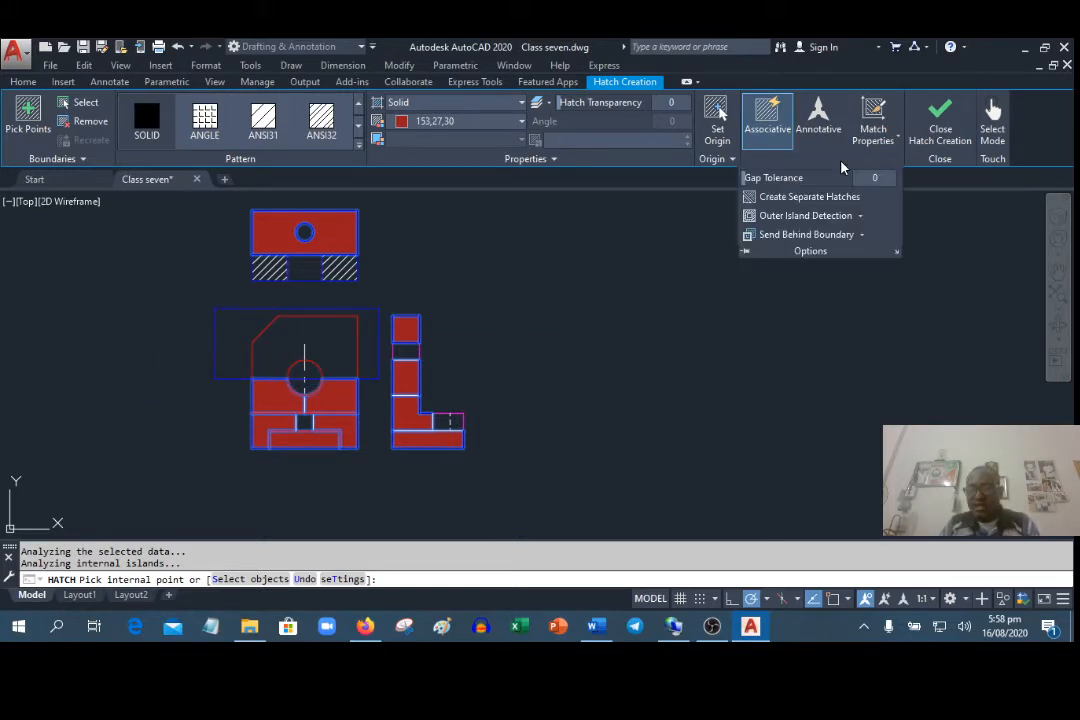
click(835, 197)
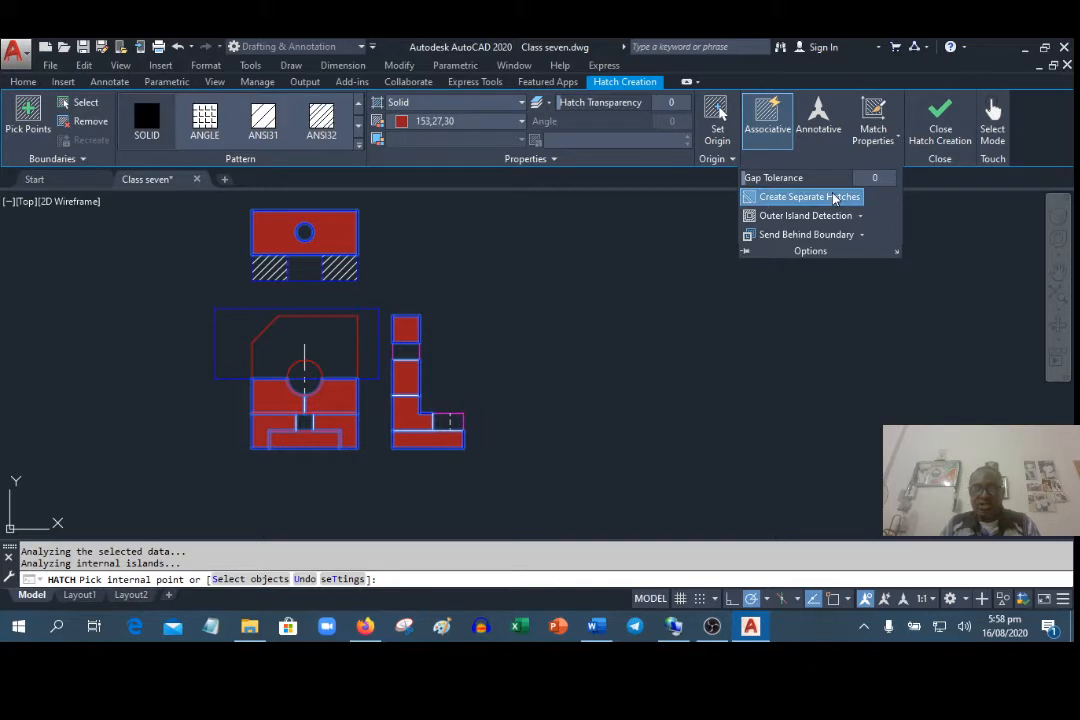
click(958, 138)
Delete the solid hatch from the slot rectangle at the bottom of the front view
click(282, 436)
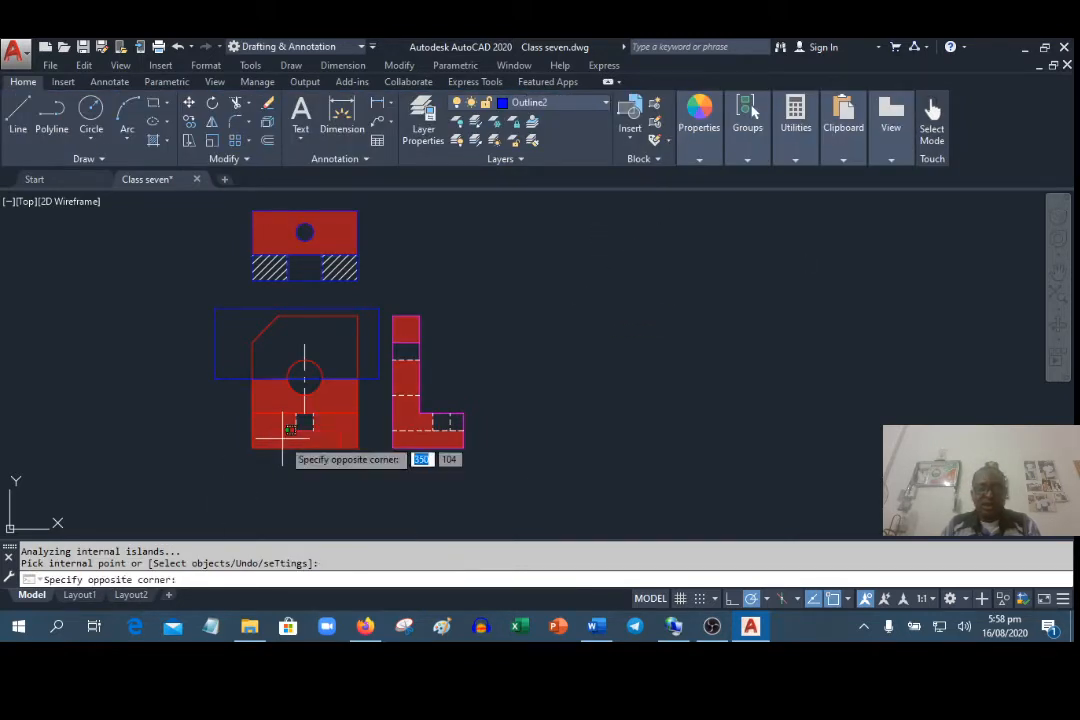
click(296, 525)
key(Delete)
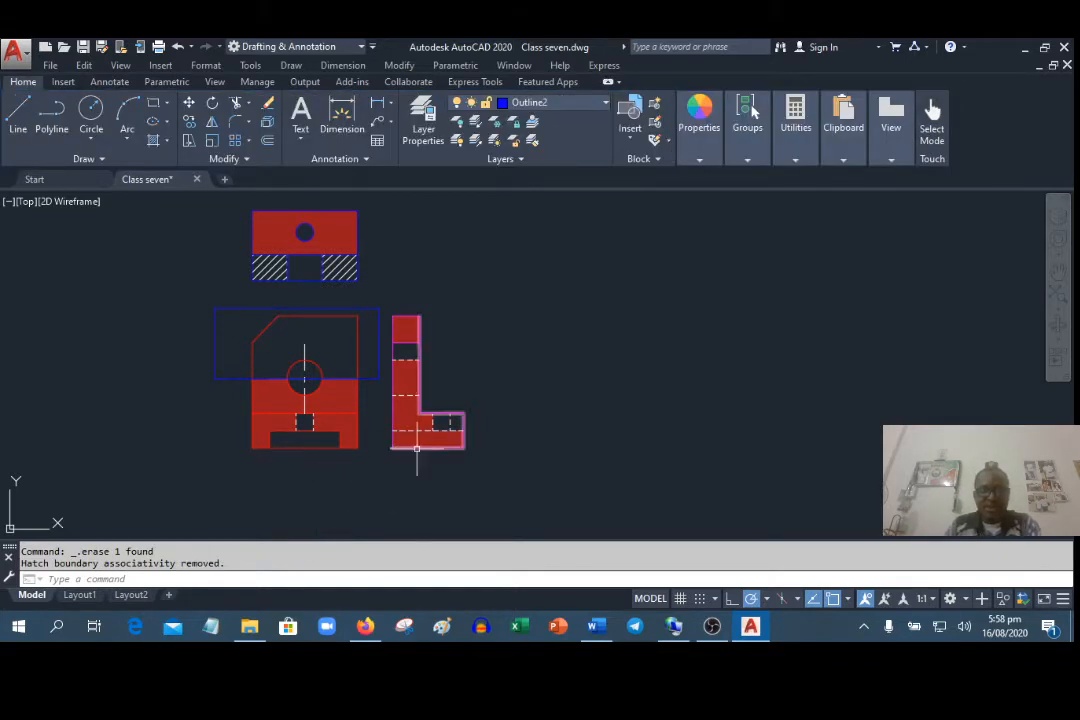
scroll(251, 441, up, 3)
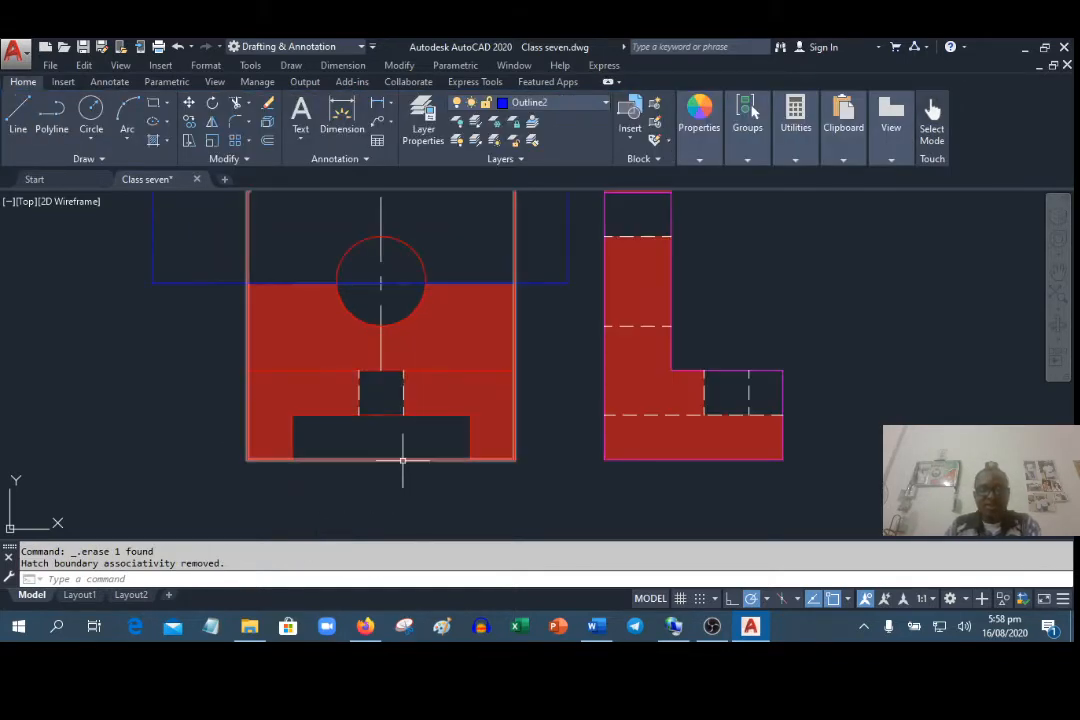
scroll(353, 465, down, 2)
scroll(353, 465, down, 2)
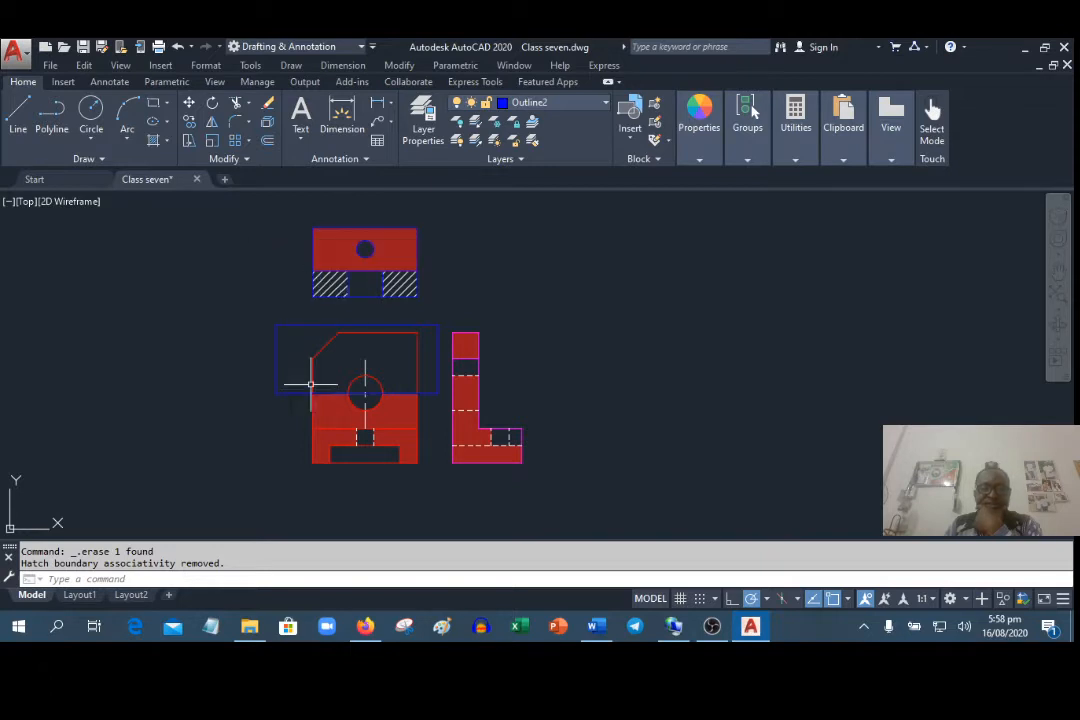
scroll(336, 219, up, 2)
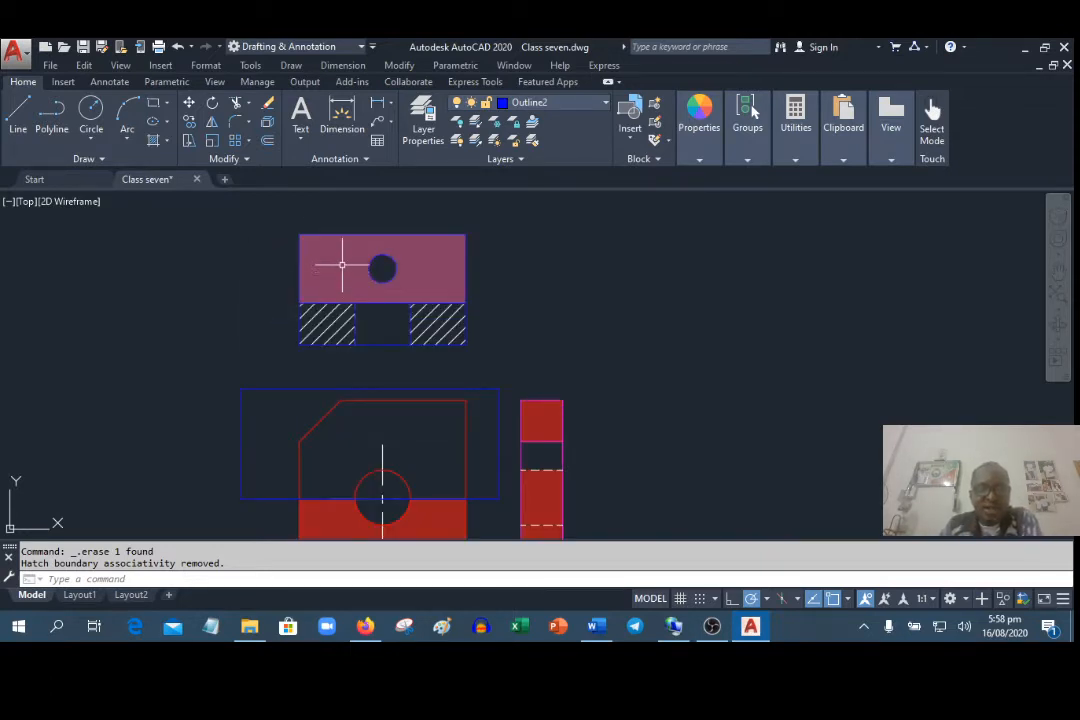
scroll(370, 310, down, 2)
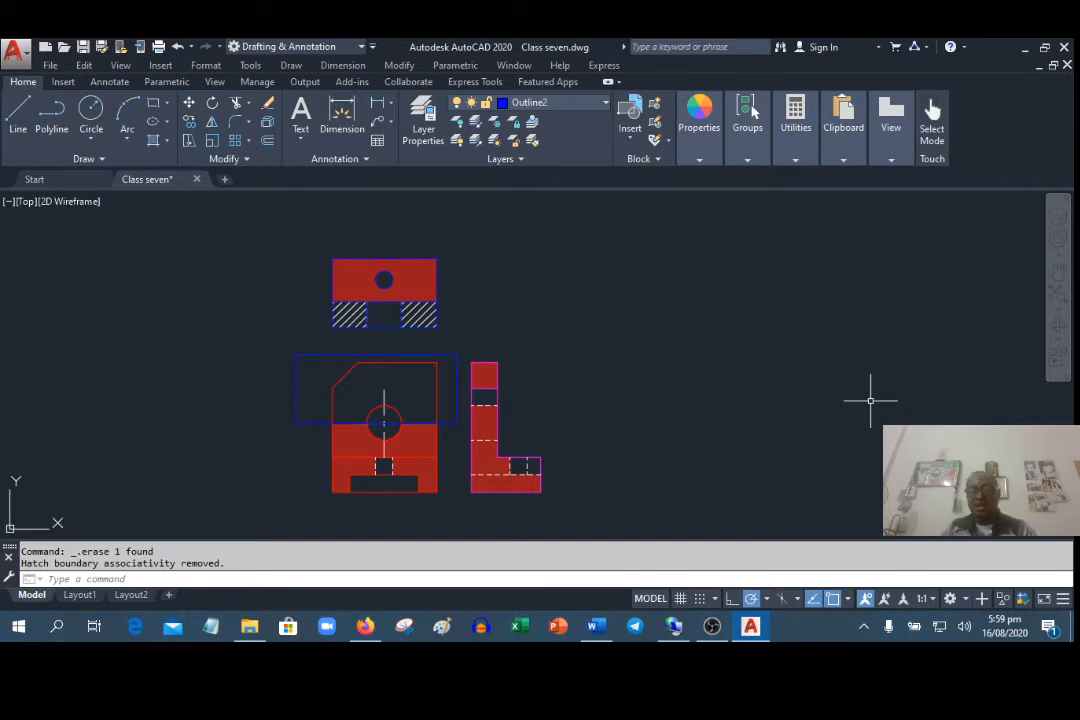
Try to remove boundary objects from the front view's hatch at the lower right of the circle, and close the hatch editor
click(413, 433)
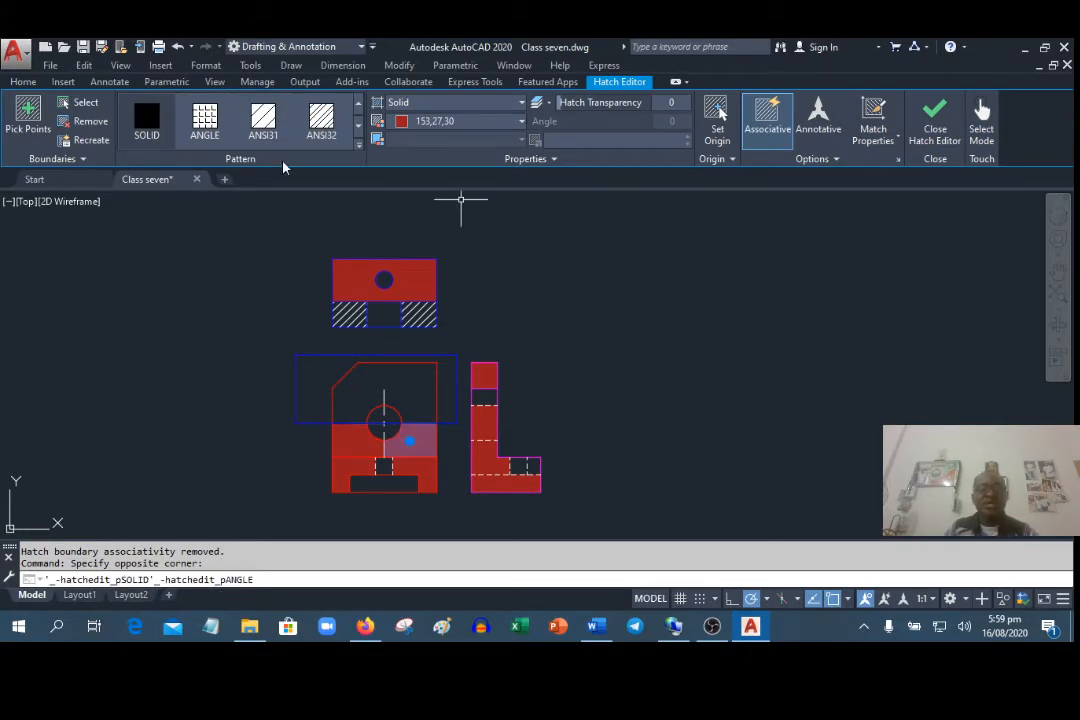
click(88, 121)
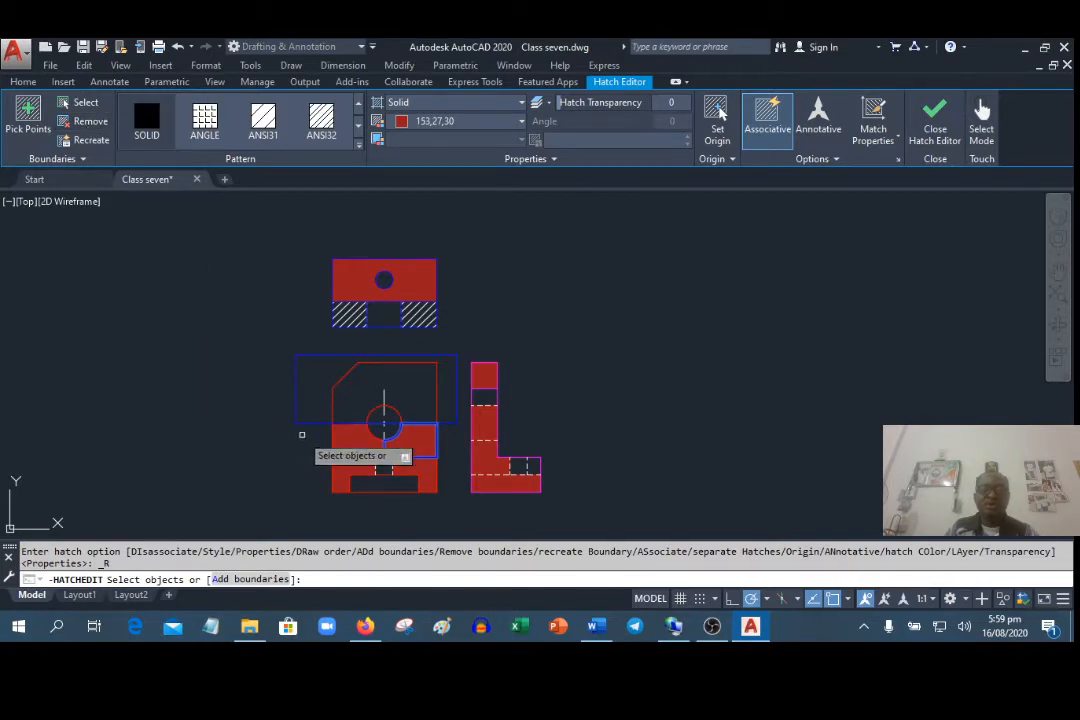
right_click(412, 441)
click(435, 453)
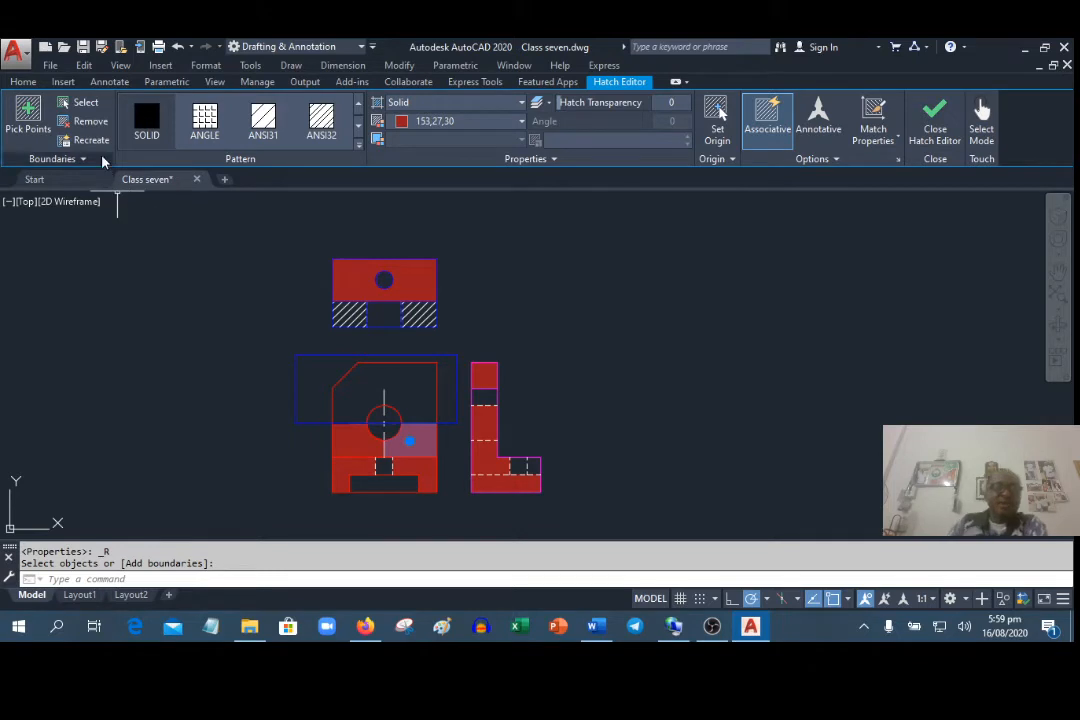
click(85, 102)
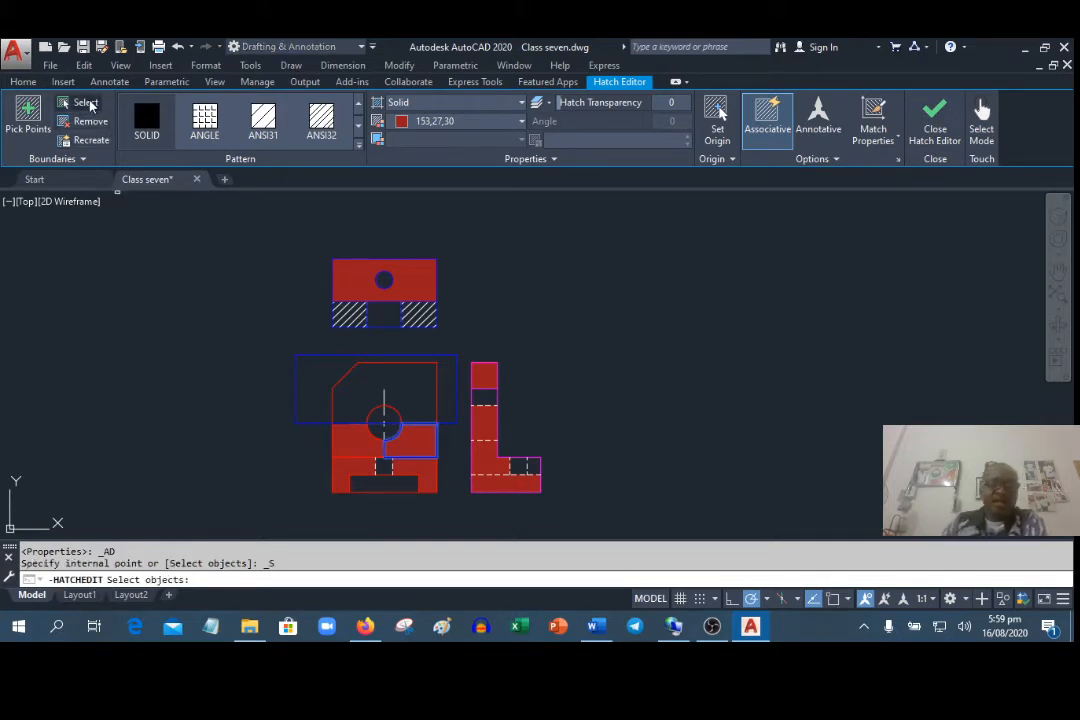
click(89, 124)
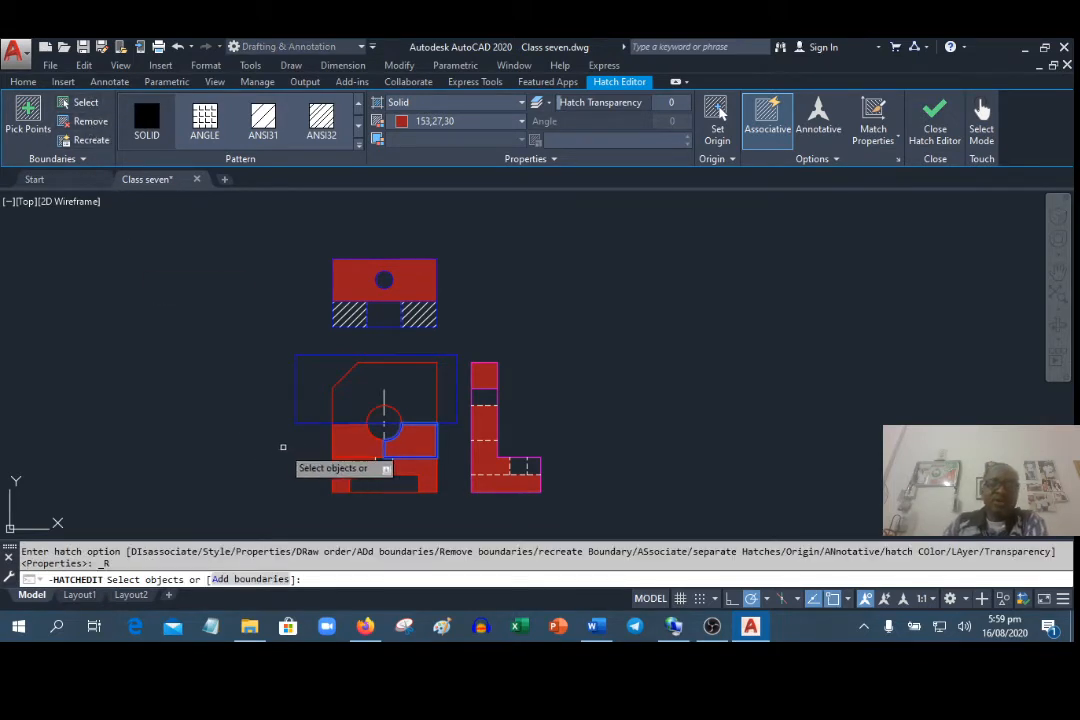
click(339, 452)
click(935, 122)
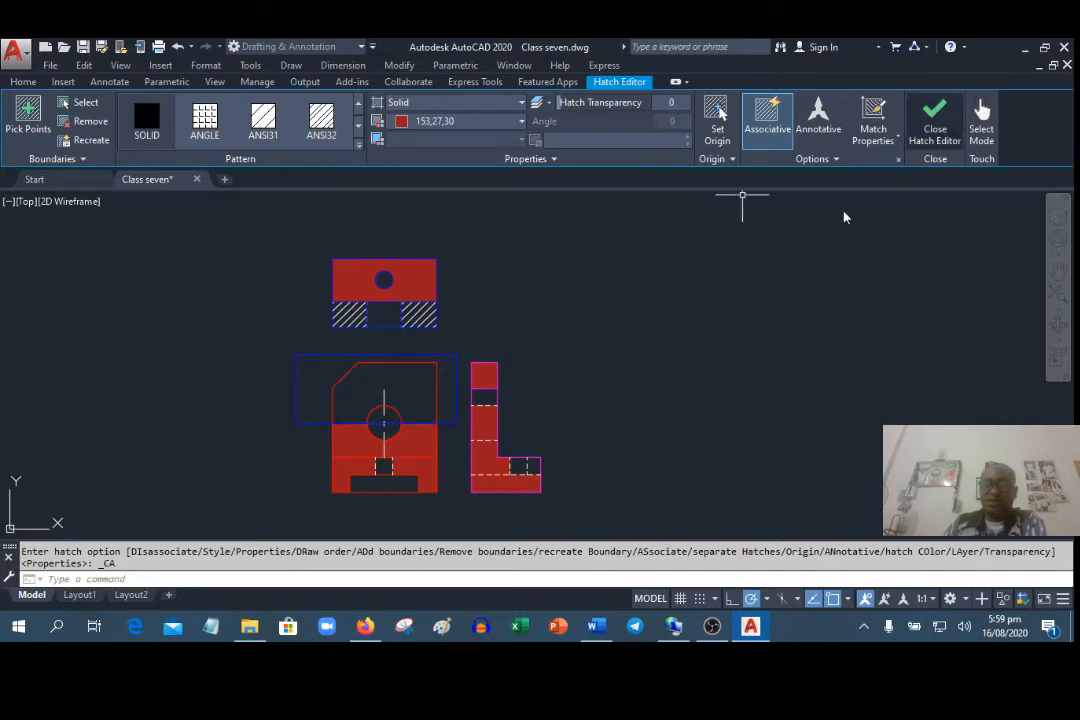
Select the hatch at the circle's lower right again and try to add the neighbouring left hatch as its boundary
click(422, 445)
click(203, 521)
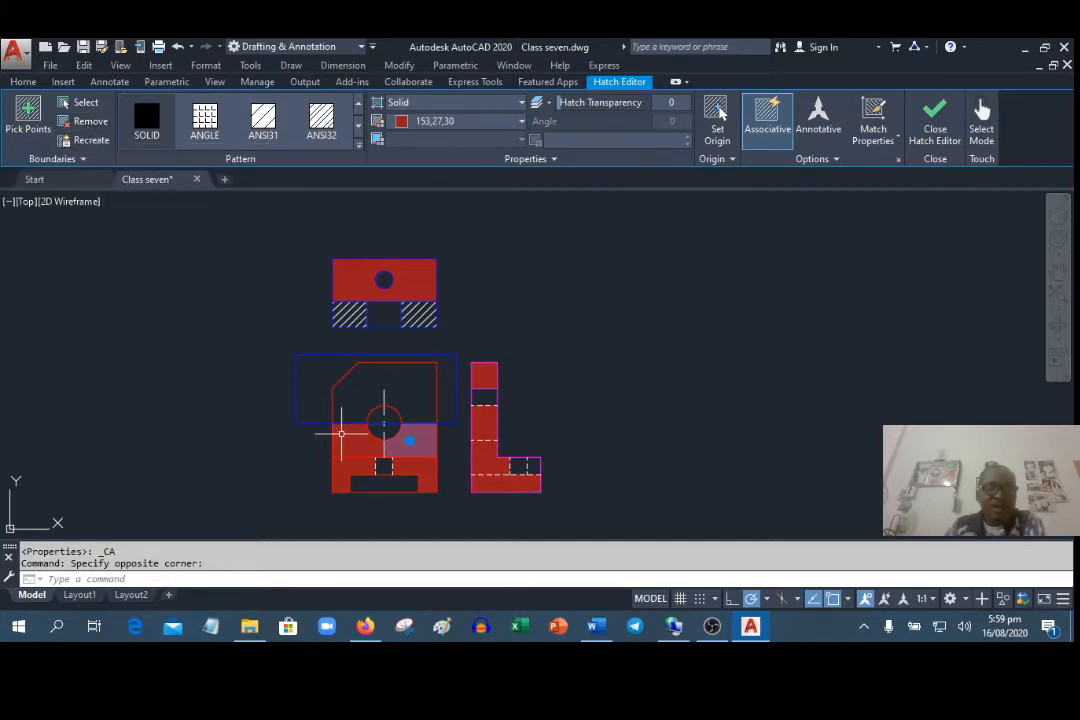
scroll(420, 447, up, 2)
scroll(420, 447, up, 4)
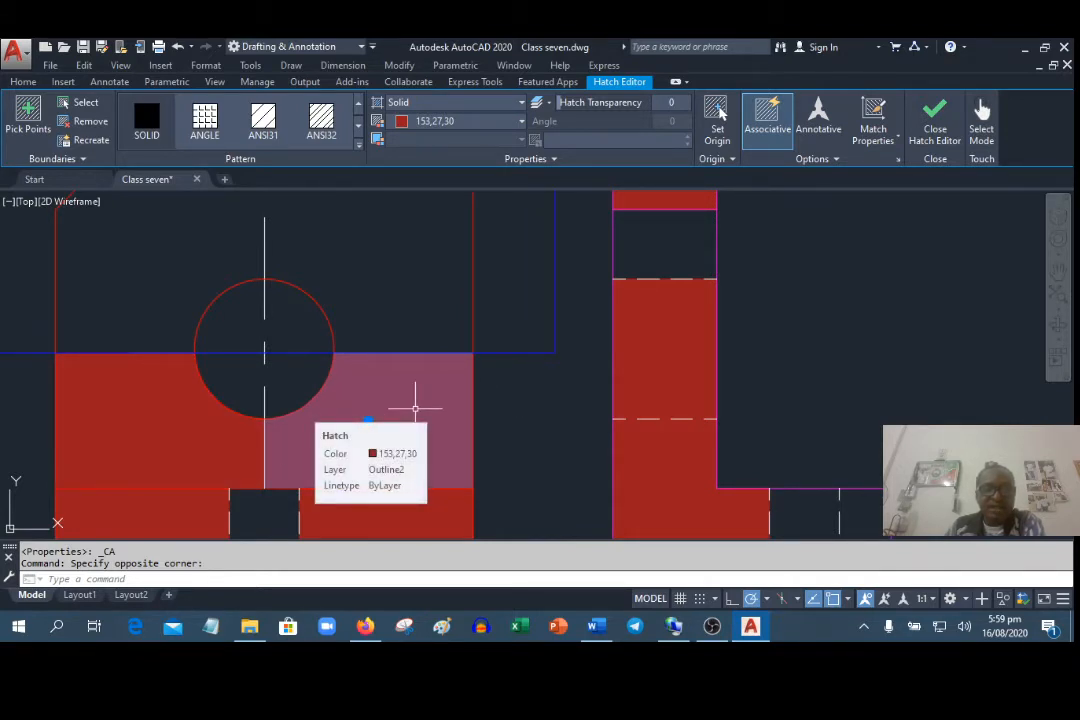
scroll(415, 408, down, 2)
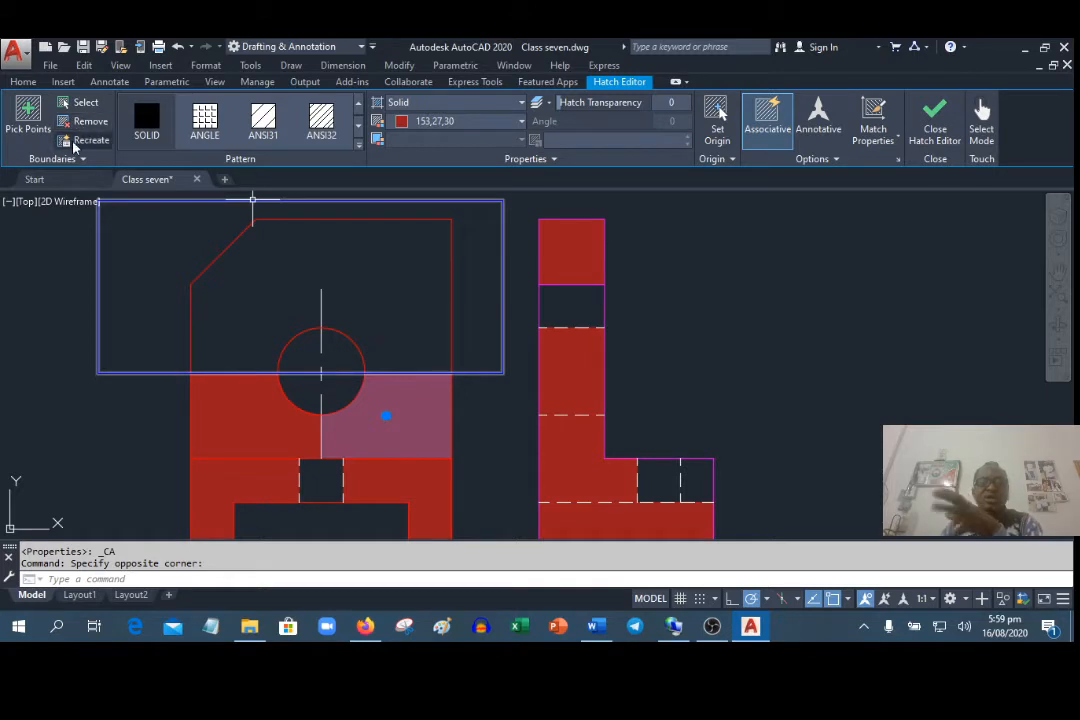
click(87, 104)
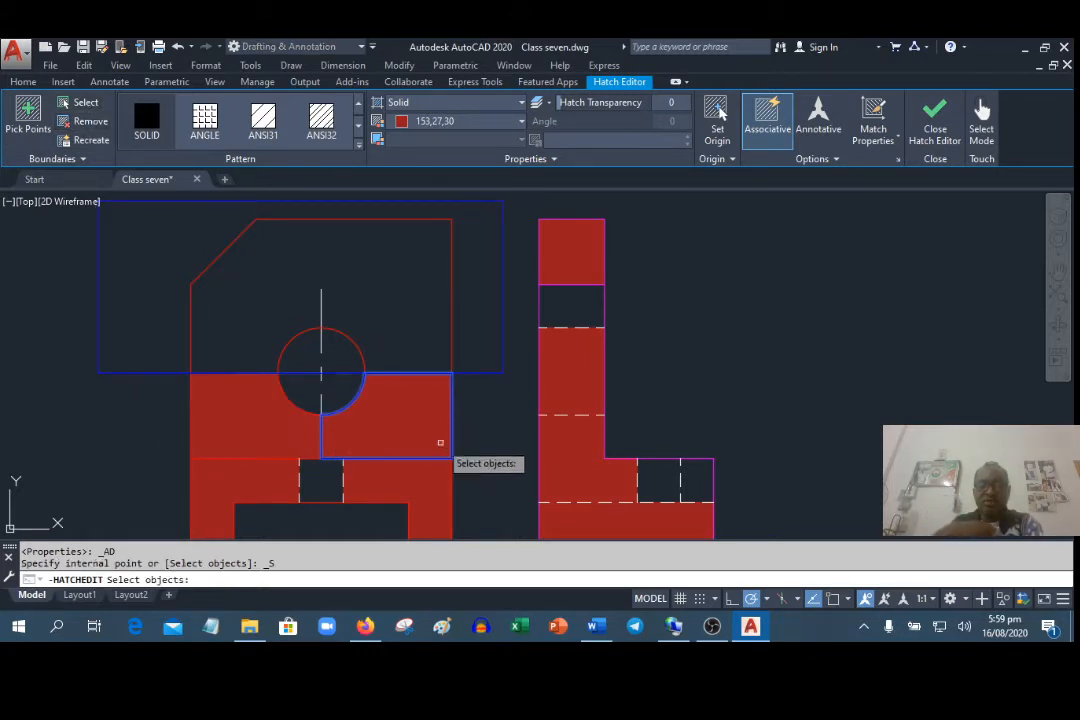
click(229, 403)
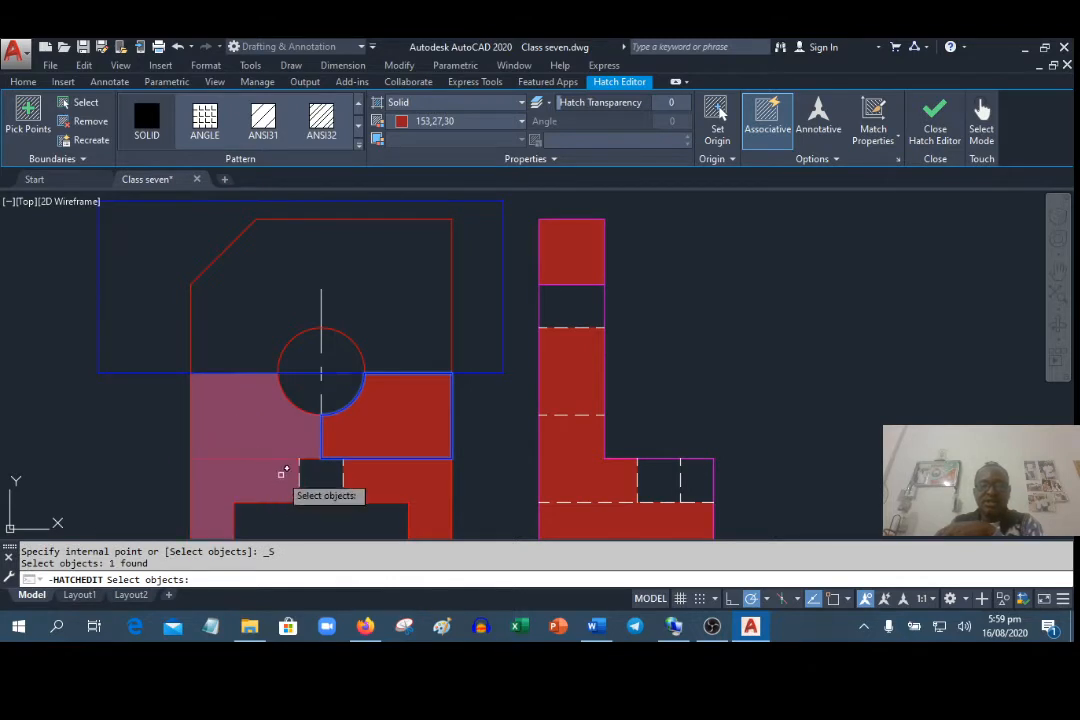
key(Return)
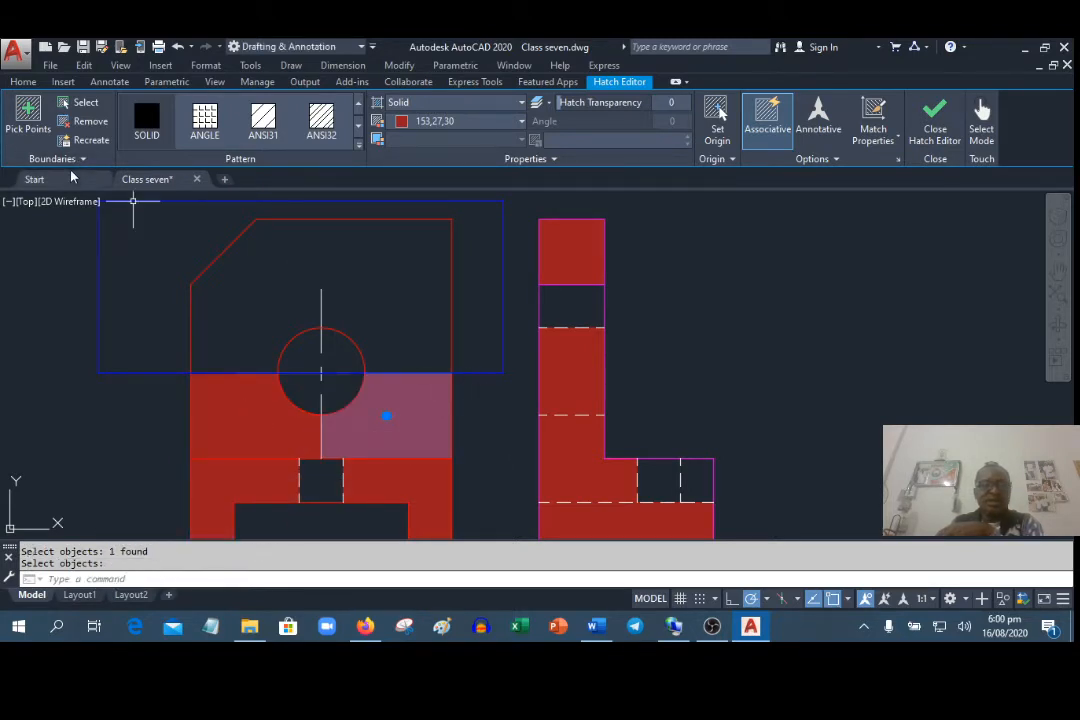
Try to remove the neighbouring left hatch from the boundary of the hatch at the circle's lower right, and close the hatch editor
click(82, 121)
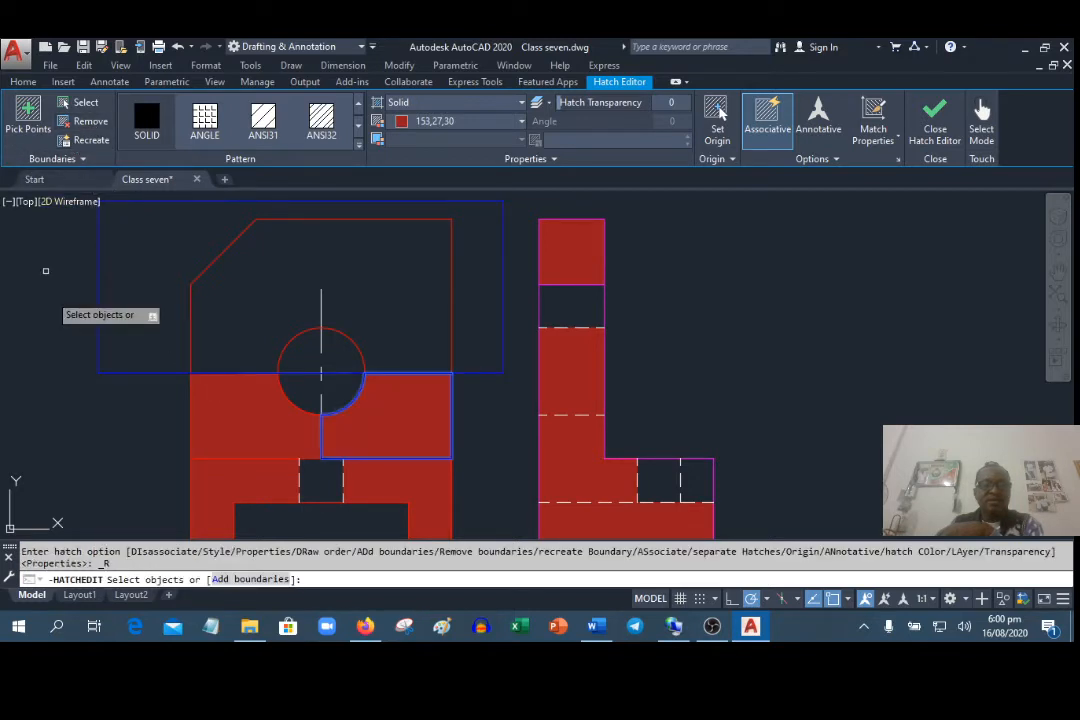
click(239, 394)
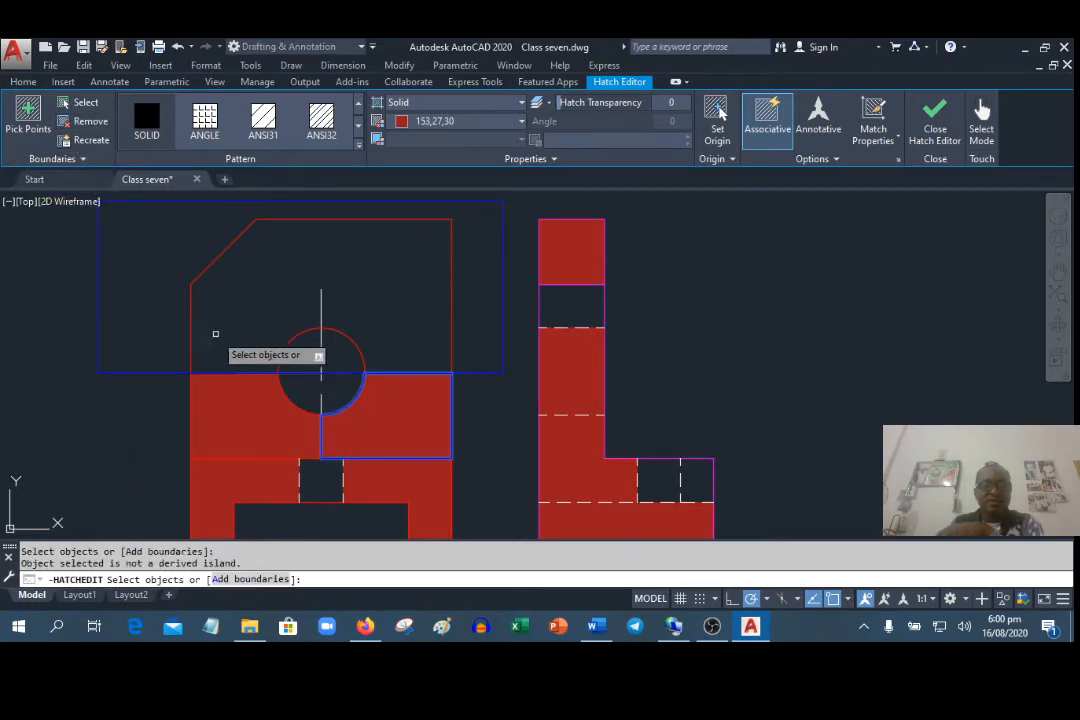
right_click(160, 346)
click(190, 356)
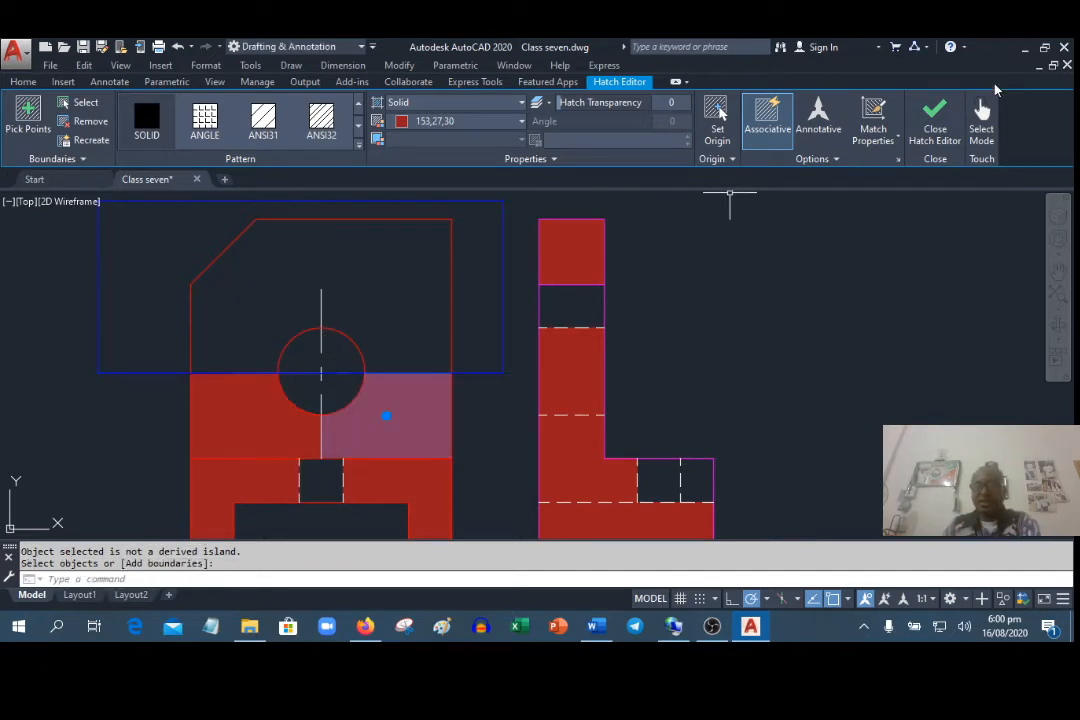
click(935, 120)
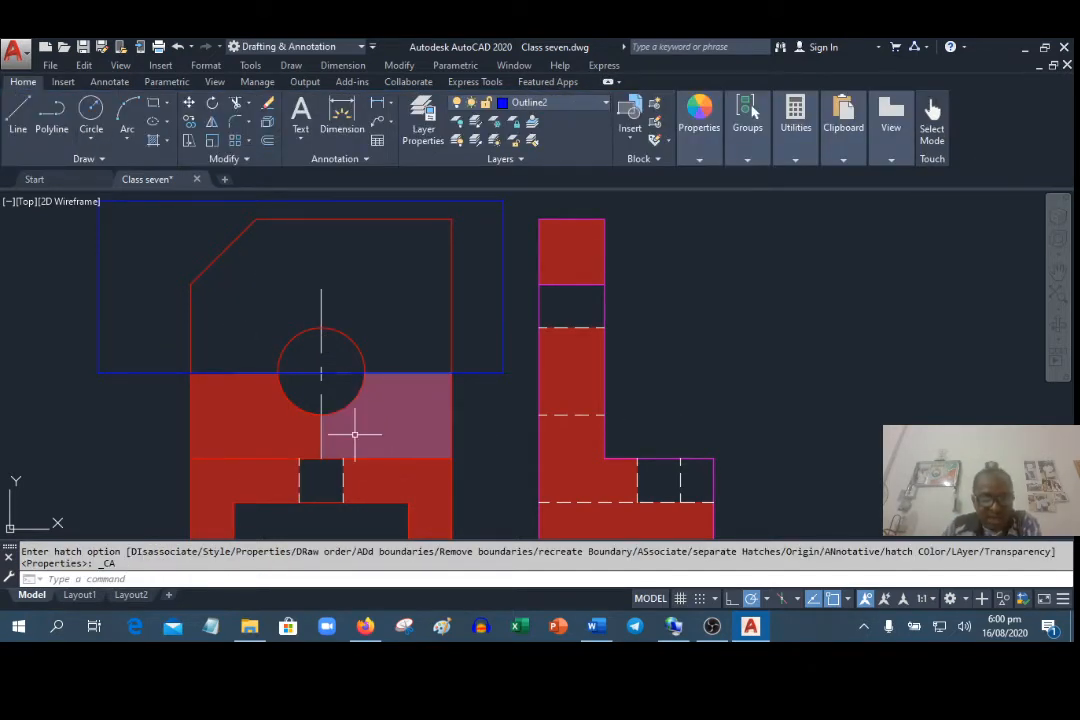
Delete the solid hatch at the circle's lower right in the front view
click(420, 422)
click(420, 422)
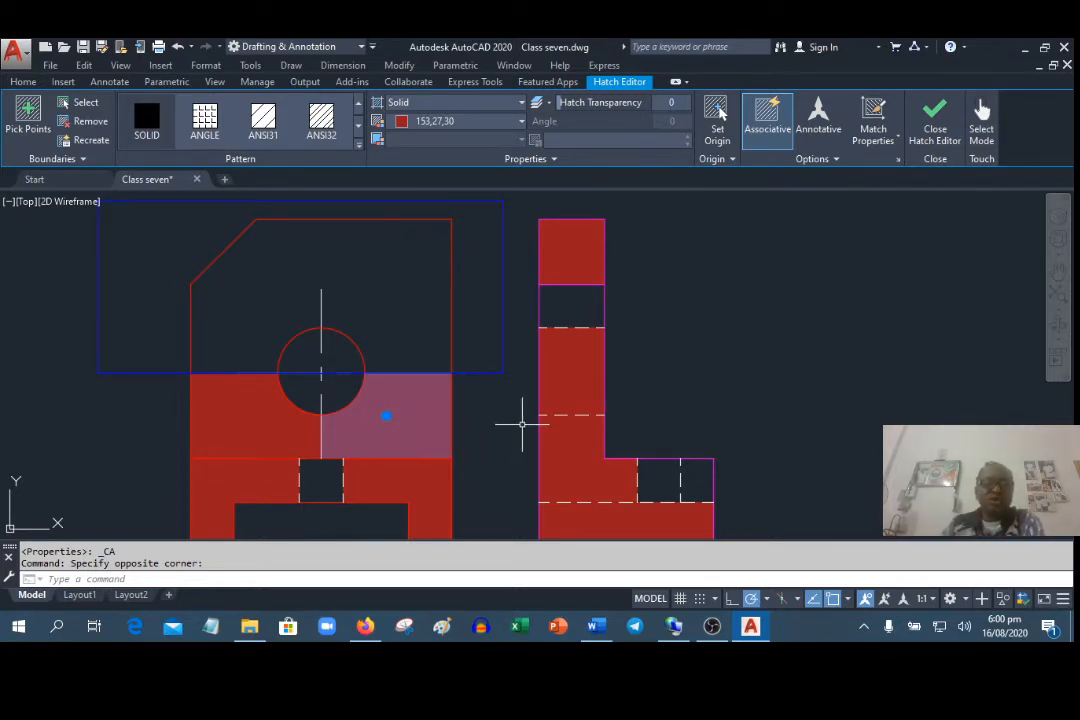
scroll(537, 401, down, 2)
key(Delete)
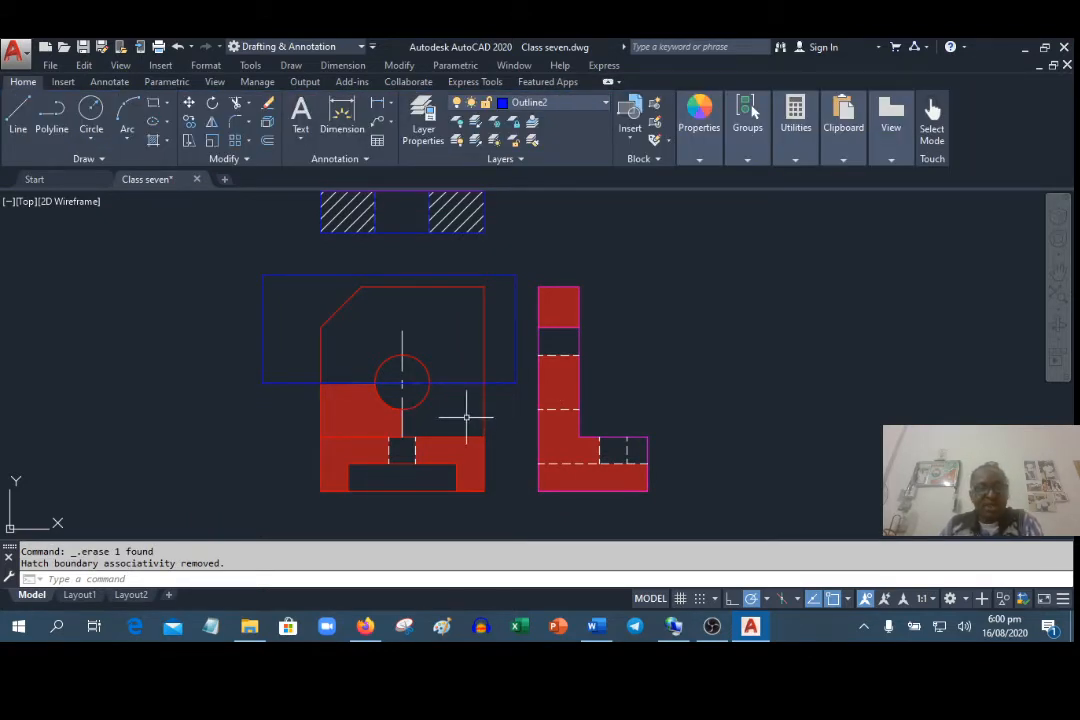
Reapply the SOLID pattern to the hatch at the circle's lower left and try to extend its boundary with objects from the empty right region
click(361, 409)
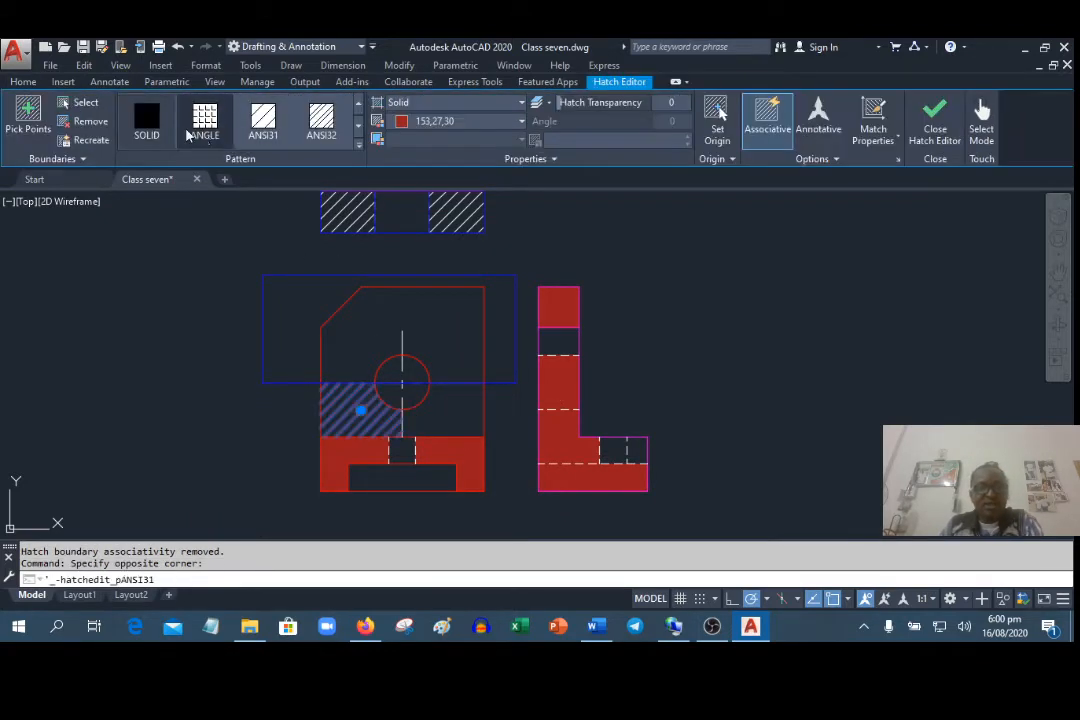
click(146, 118)
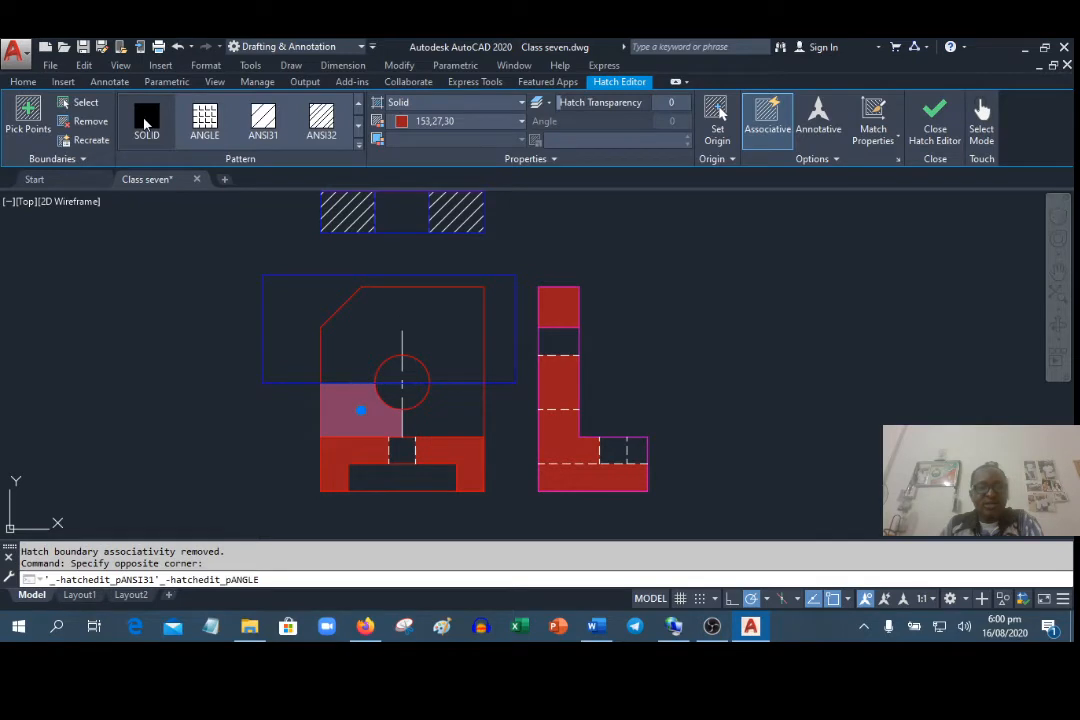
click(454, 405)
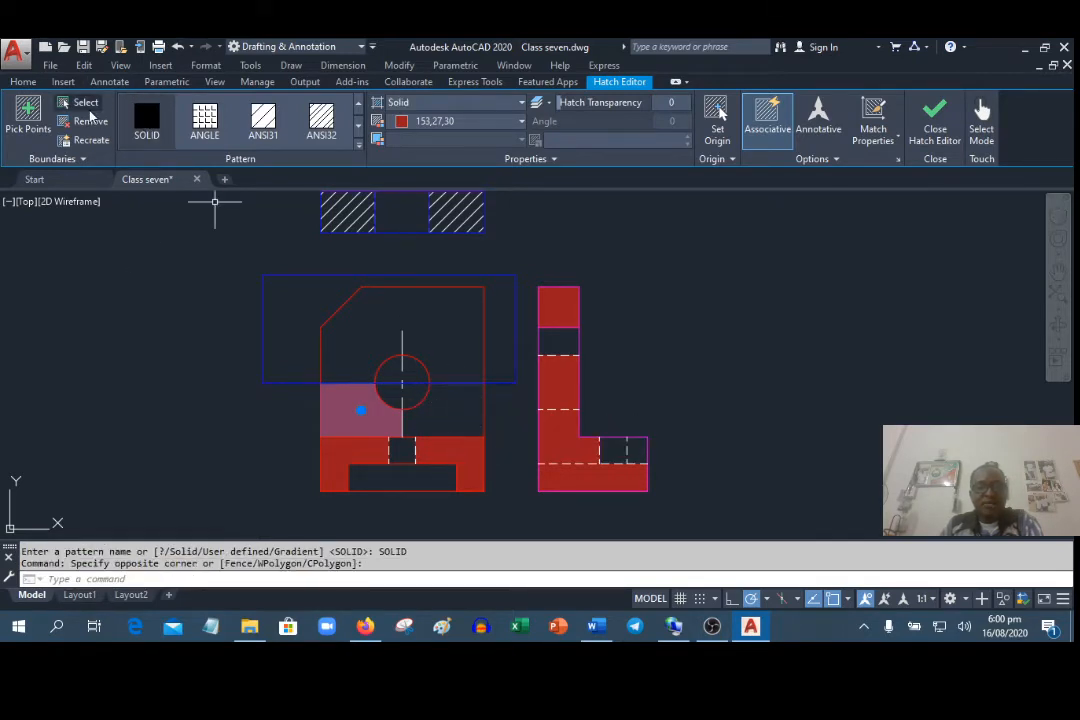
click(82, 102)
click(446, 413)
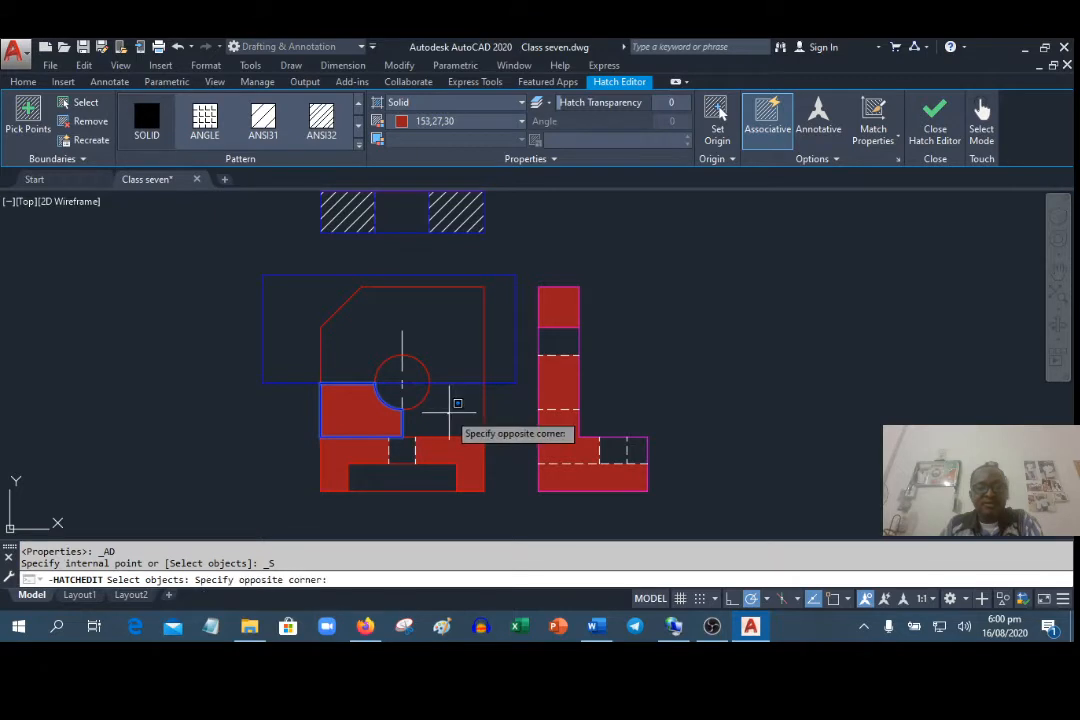
click(378, 424)
key(Return)
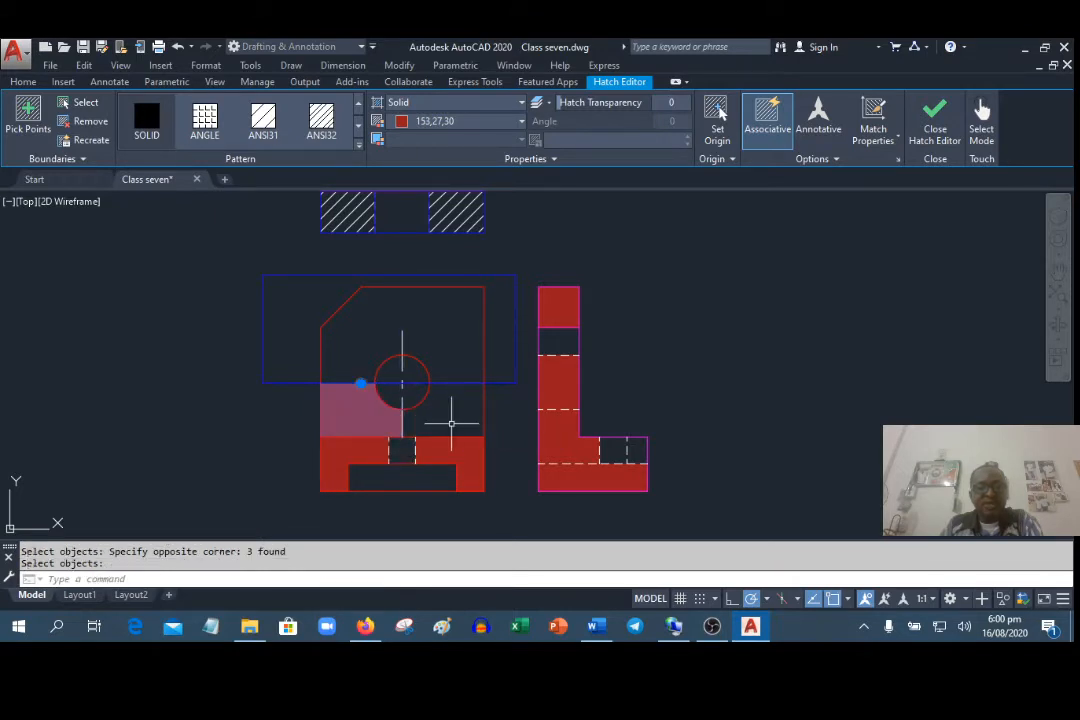
click(363, 349)
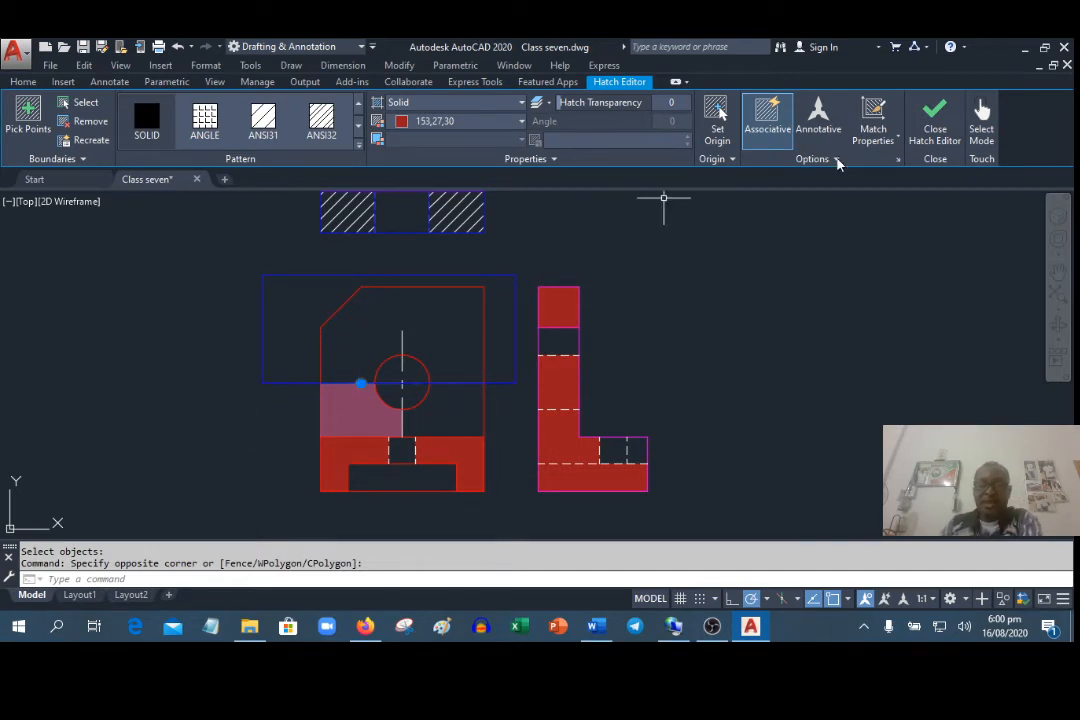
click(936, 122)
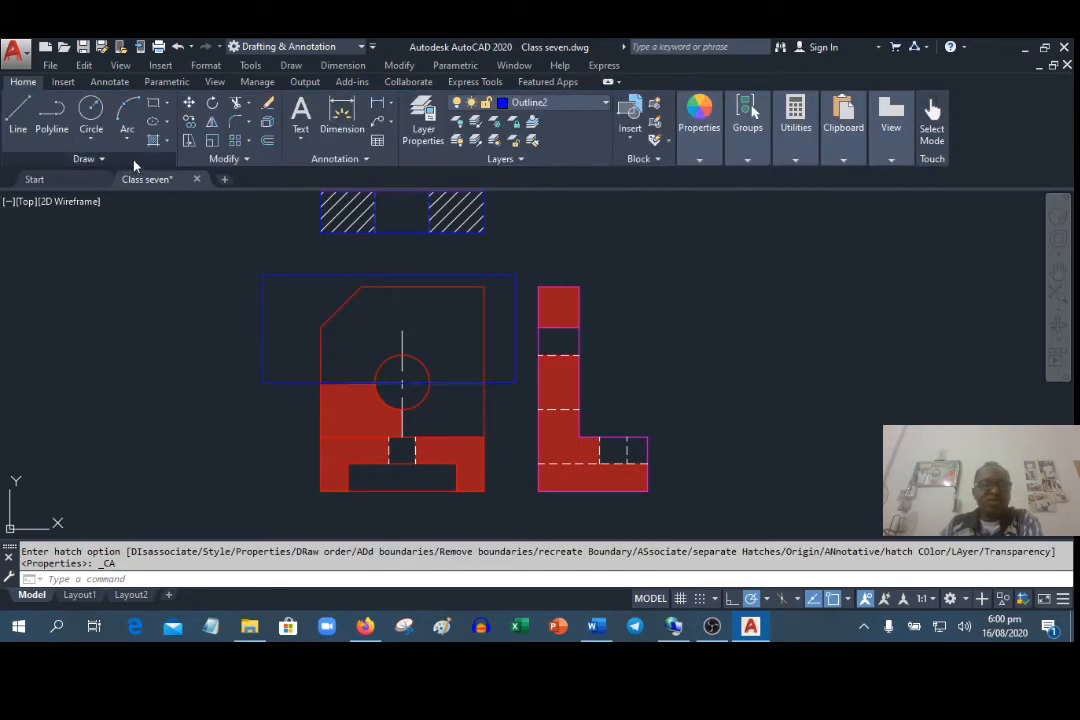
Fill the empty region at the circle's lower right with a separate solid hatch in colour 153,27,30, then select it and close its editor
click(153, 140)
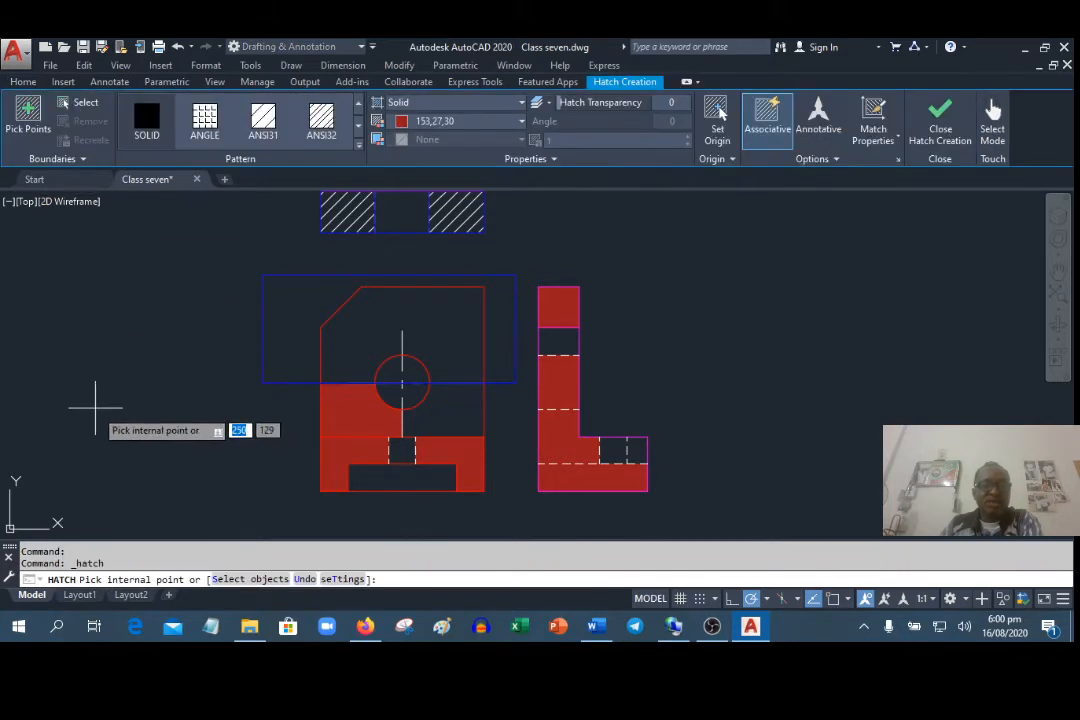
click(437, 401)
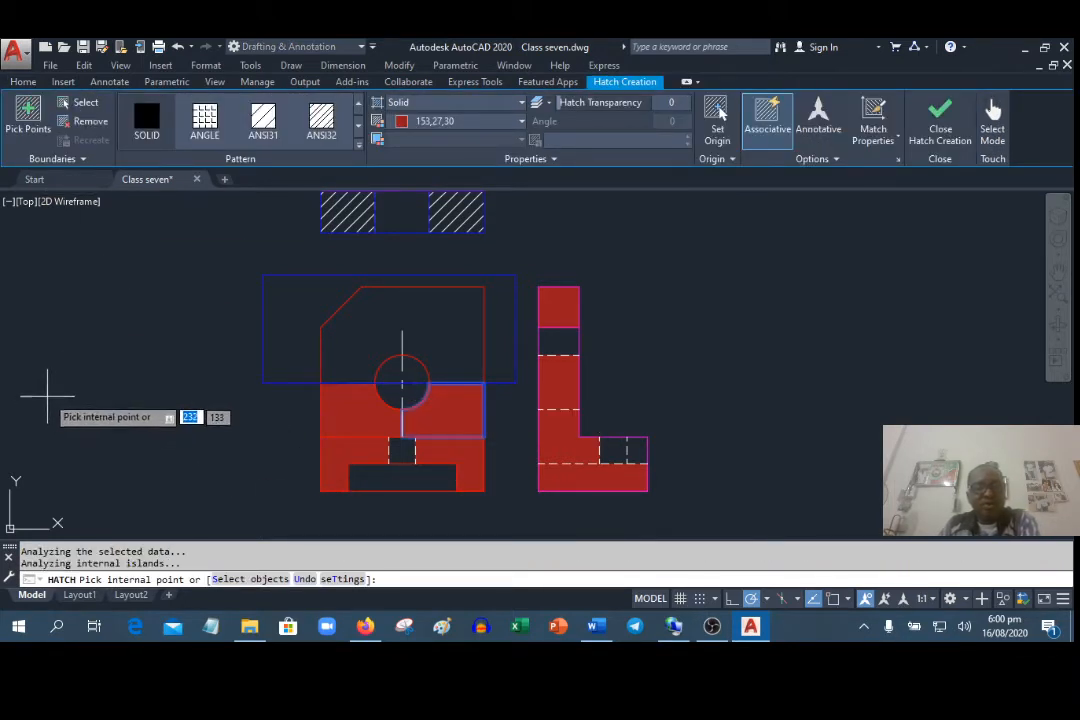
right_click(82, 328)
click(95, 337)
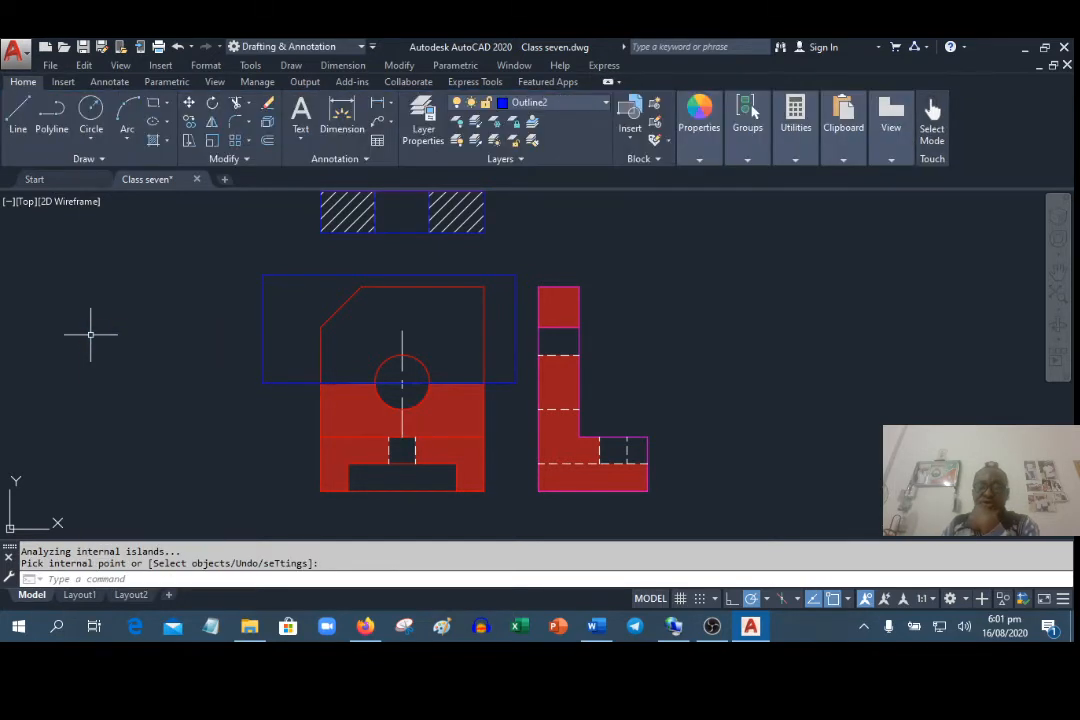
click(453, 418)
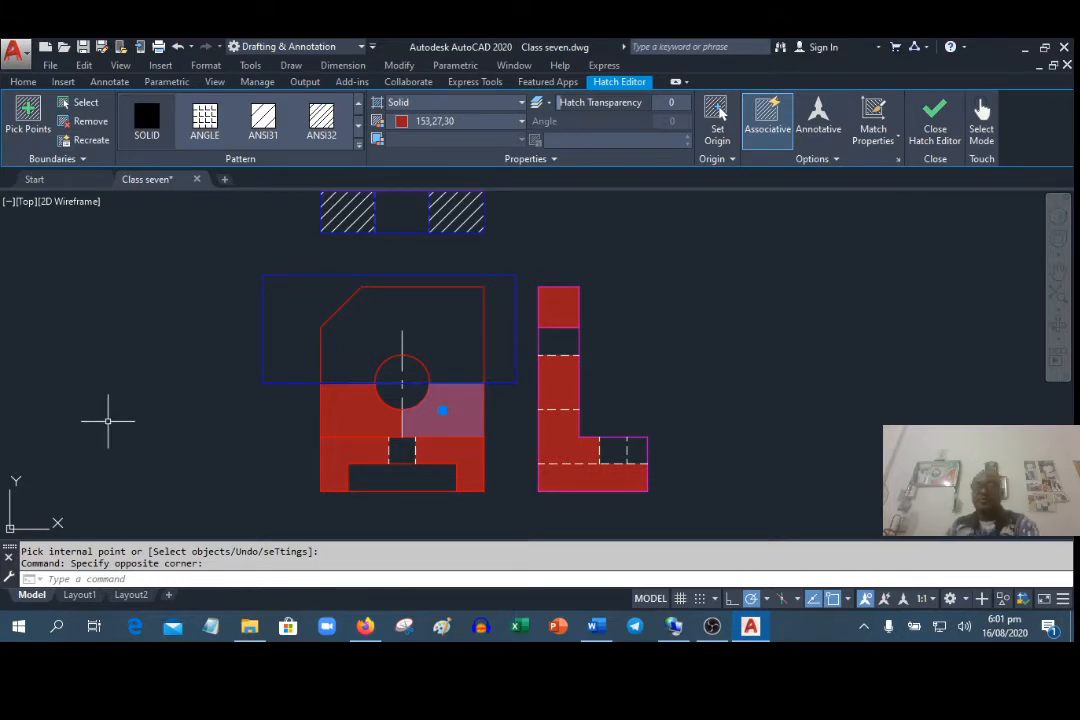
click(932, 137)
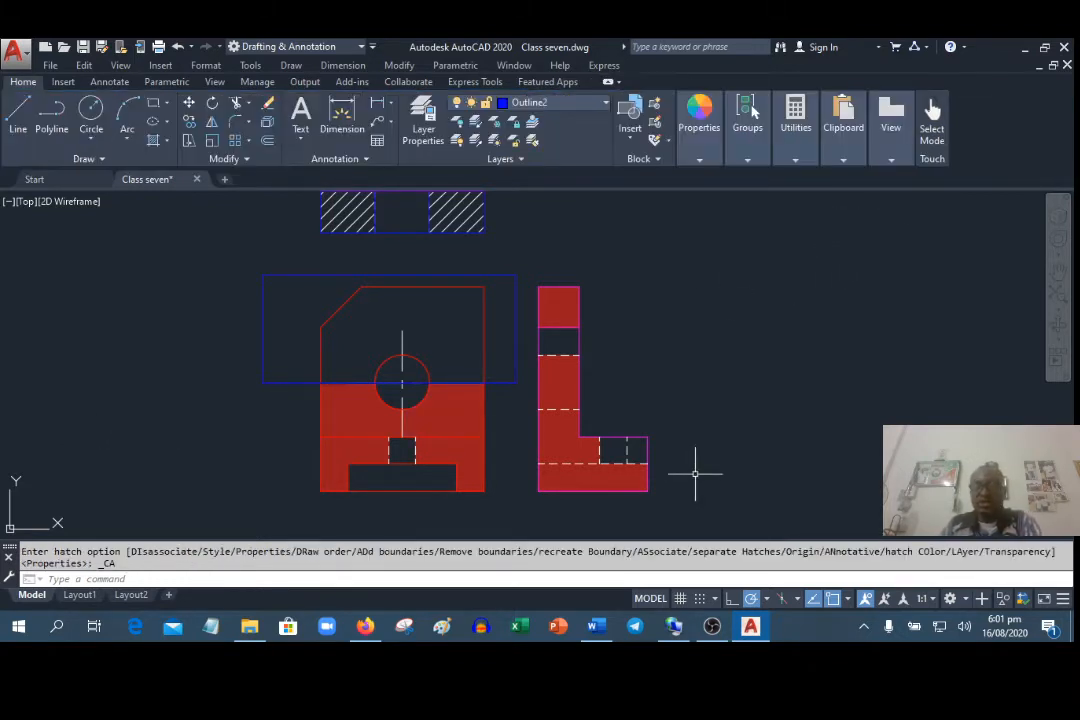
Switch to the Word training modules document to check the Section and Auxiliary Views topics, and return to the AutoCAD drawing
click(597, 626)
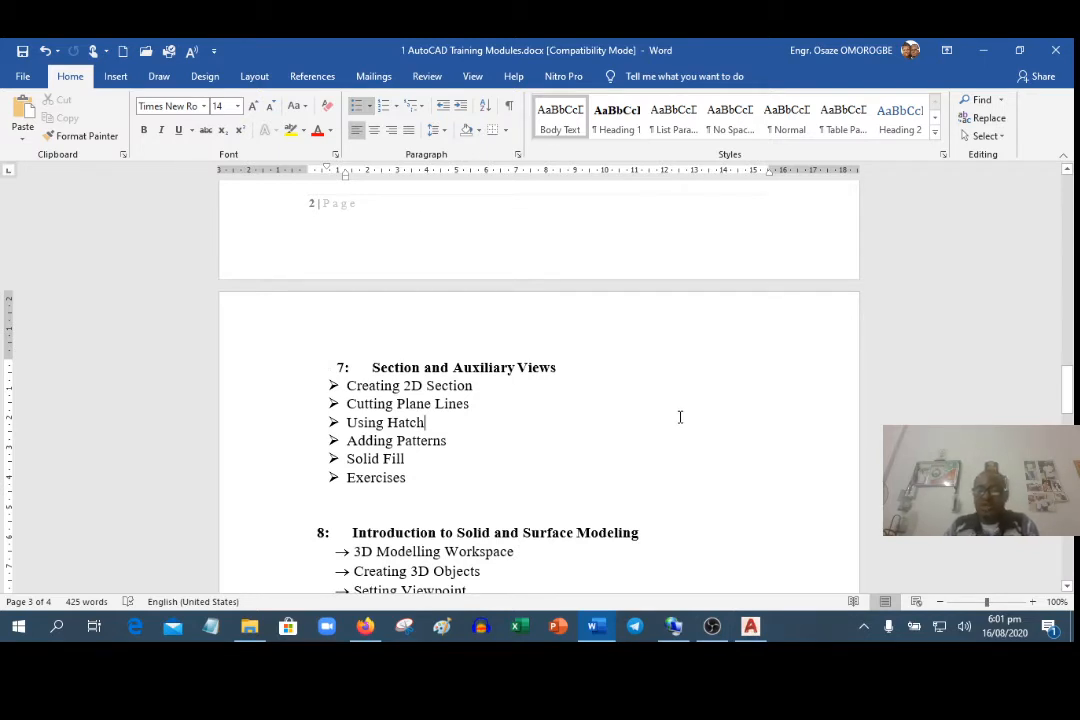
click(750, 626)
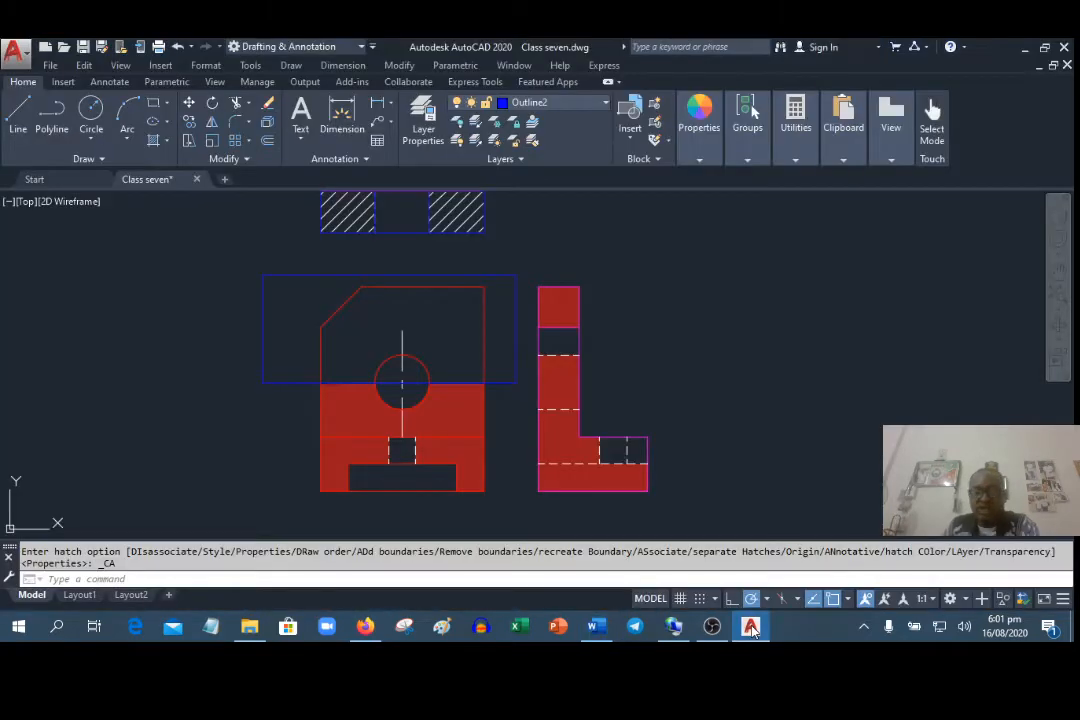
Draw a vertical cutting plane line through the middle of the side view's upright, extending beyond its upper and lower edges
scroll(389, 440, down, 4)
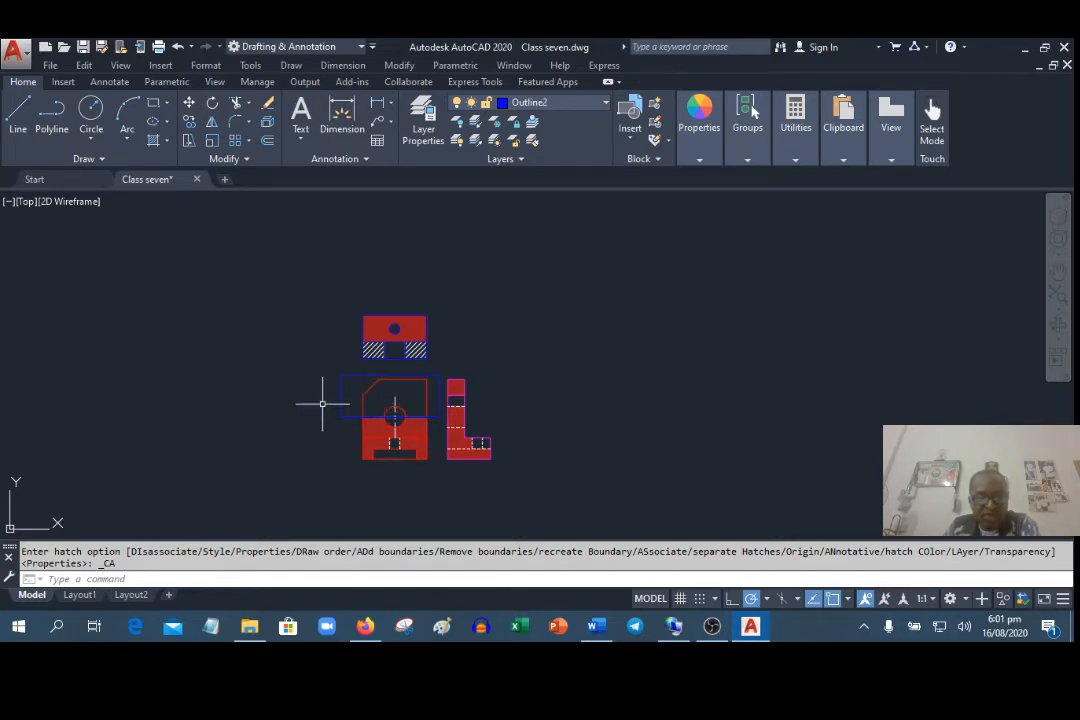
scroll(434, 415, up, 3)
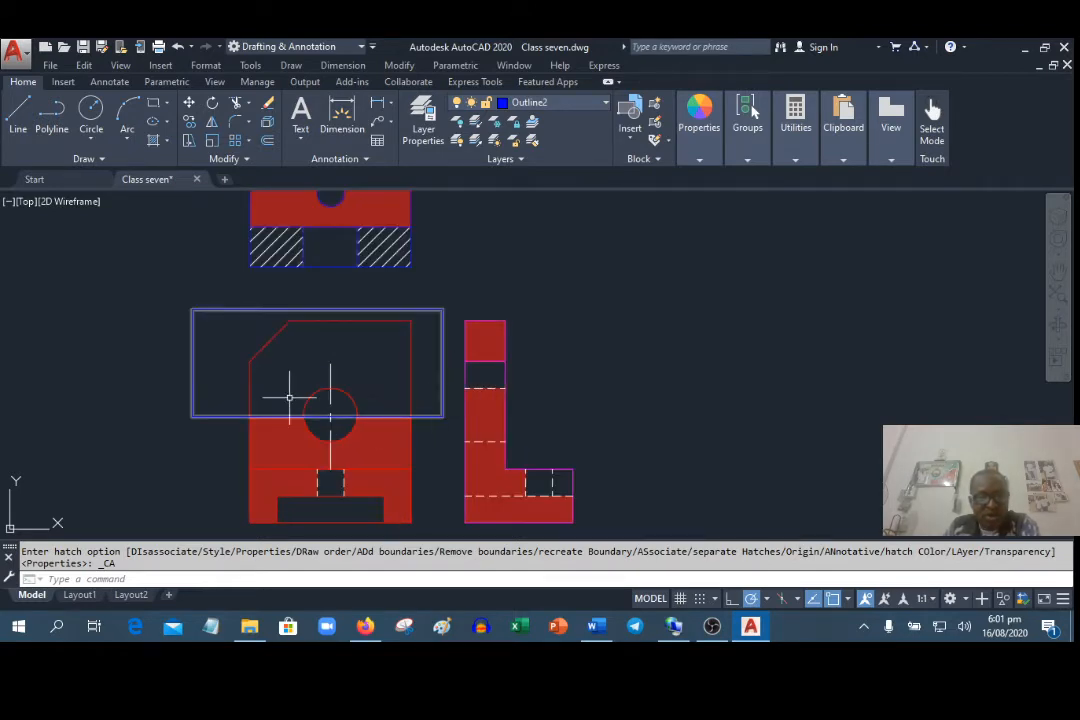
scroll(395, 447, down, 2)
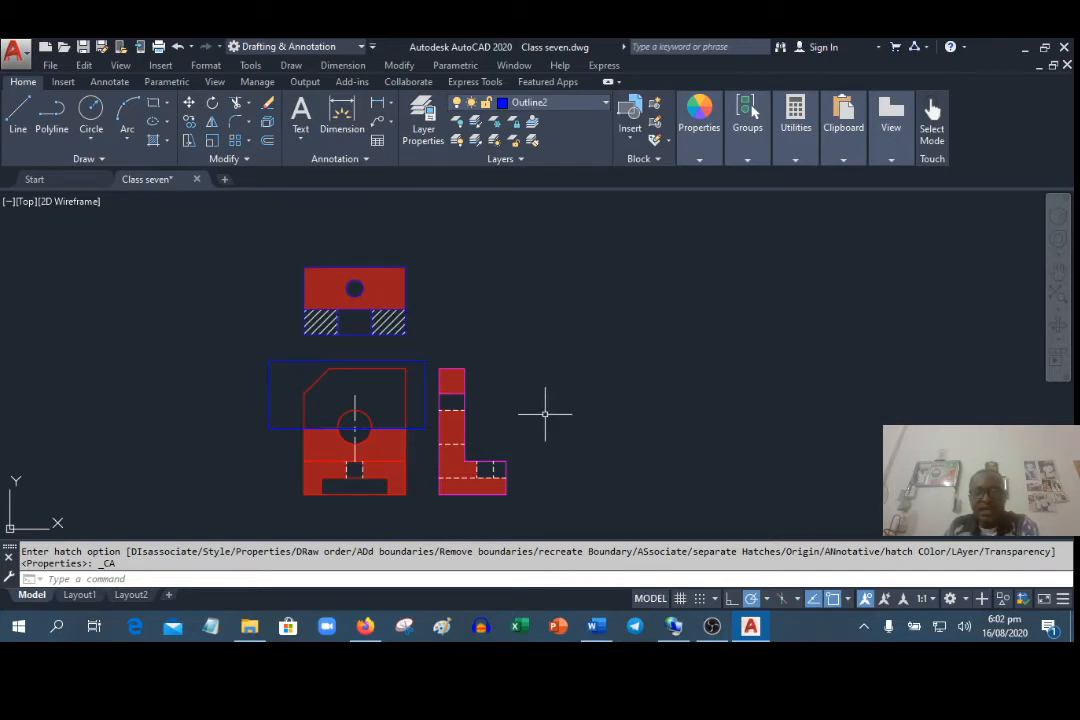
click(27, 115)
click(453, 343)
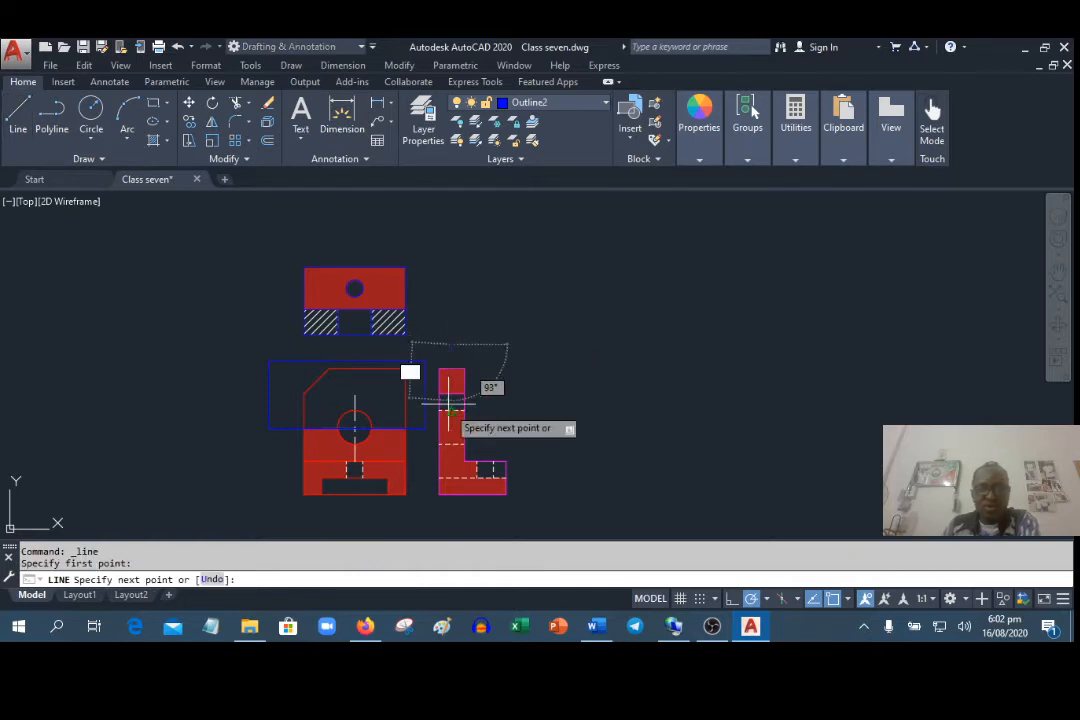
click(451, 519)
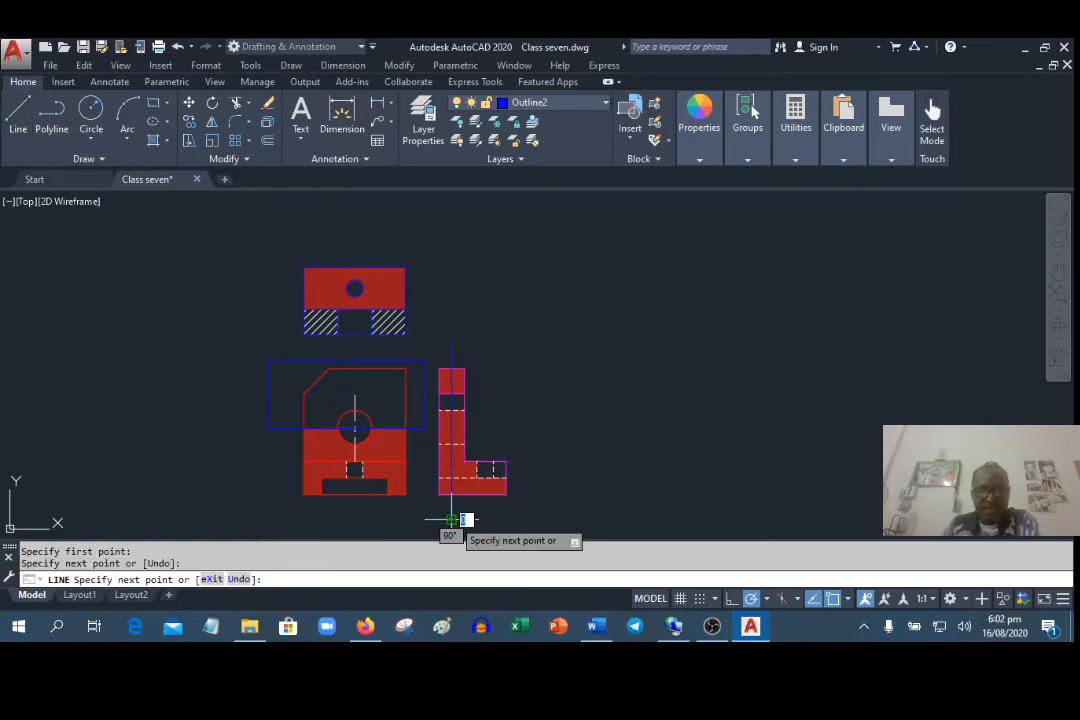
right_click(569, 411)
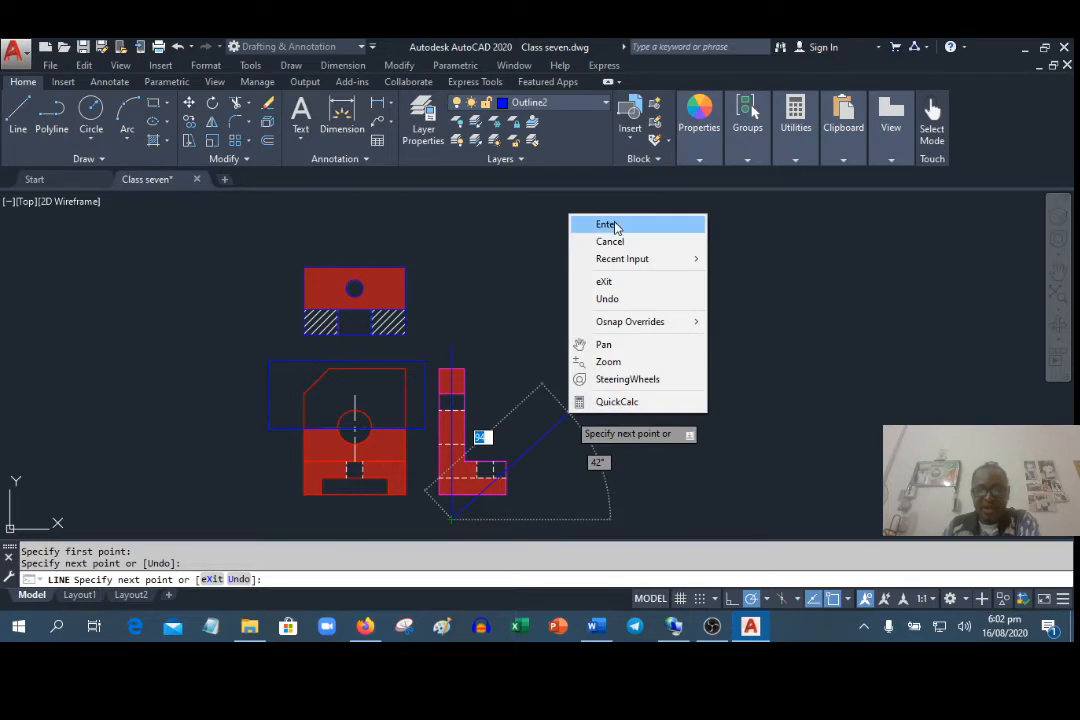
click(610, 225)
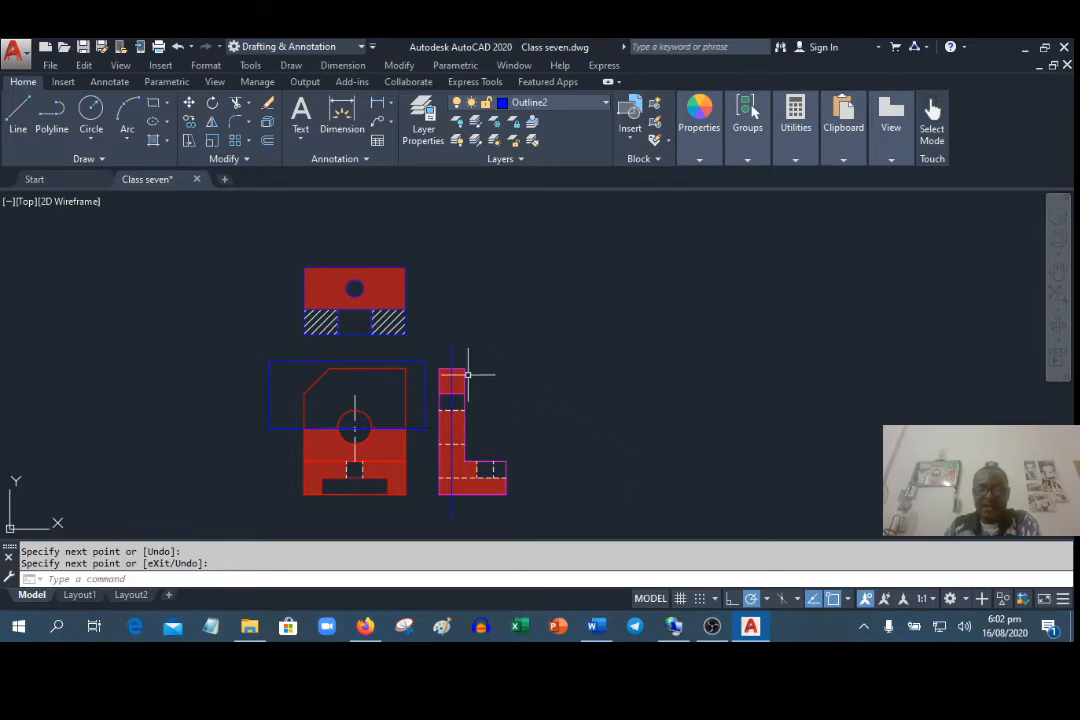
Copy the whole front view with its hatches from its lower-left corner about 143 units horizontally, to the right of the side view
click(407, 370)
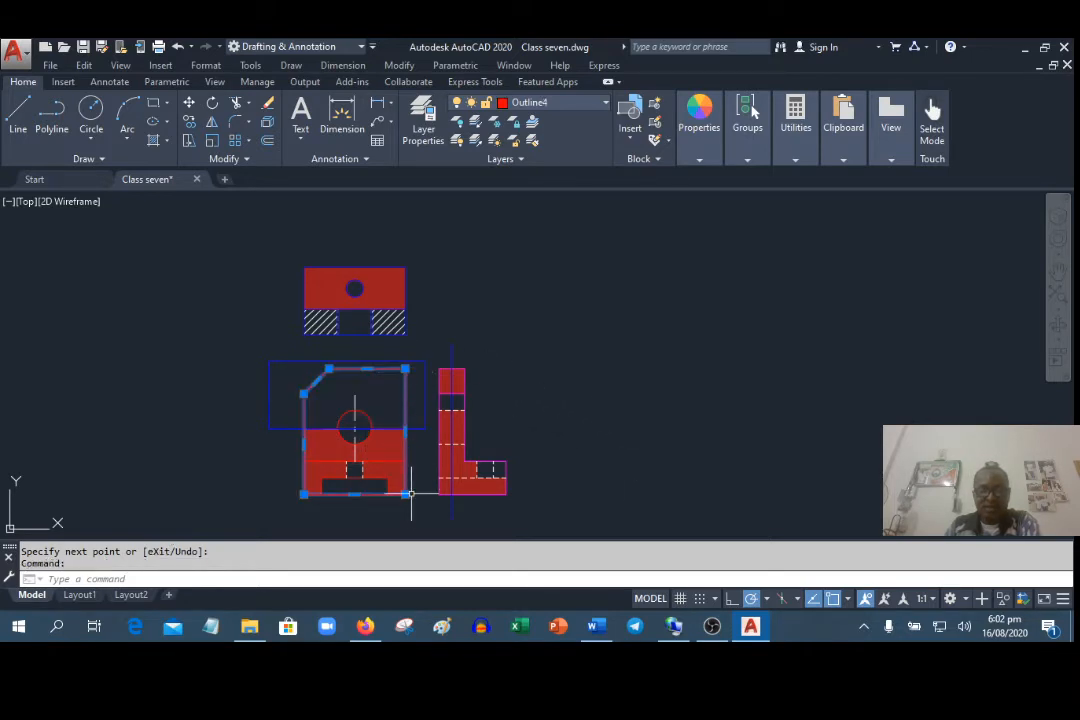
click(406, 490)
click(279, 465)
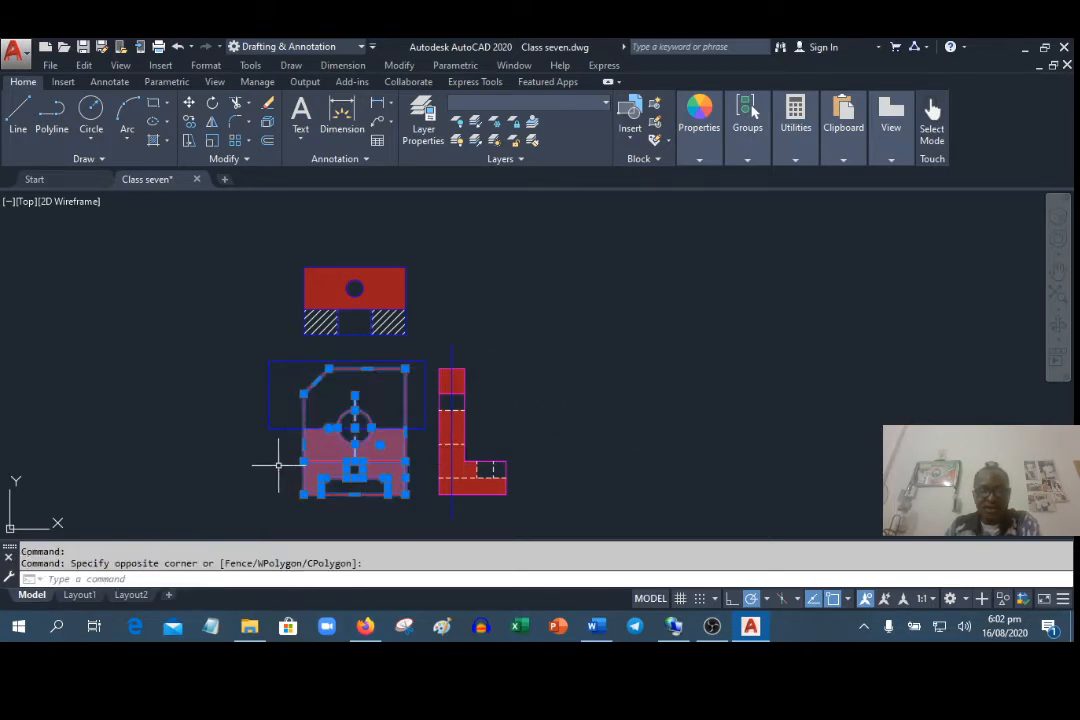
right_click(178, 432)
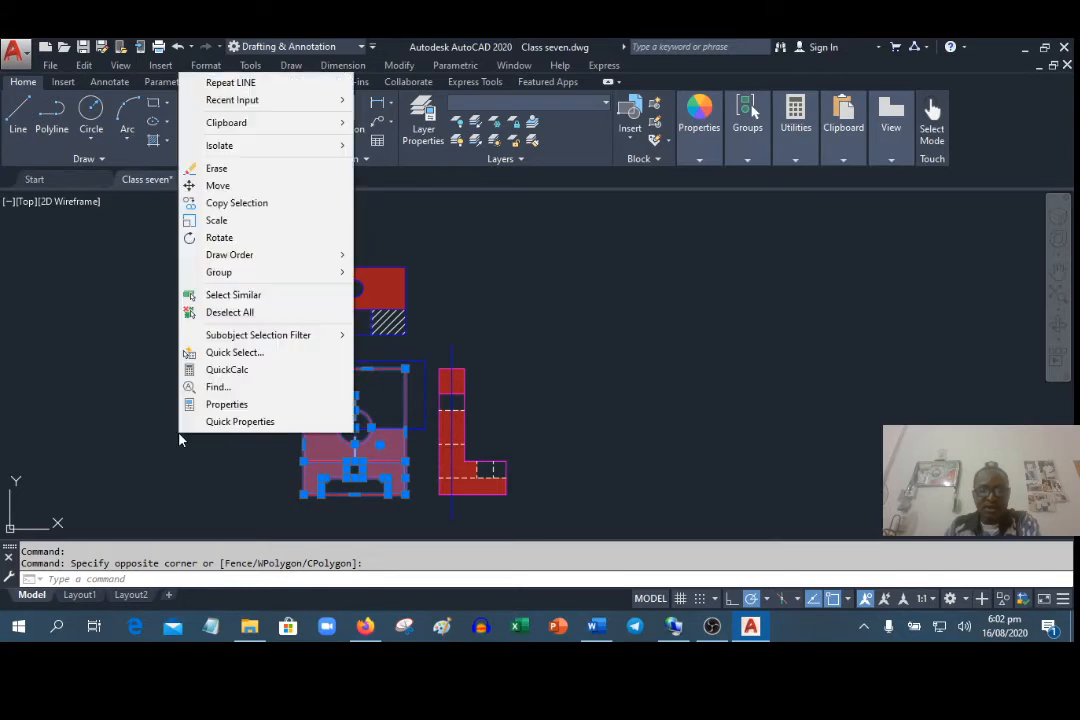
click(228, 203)
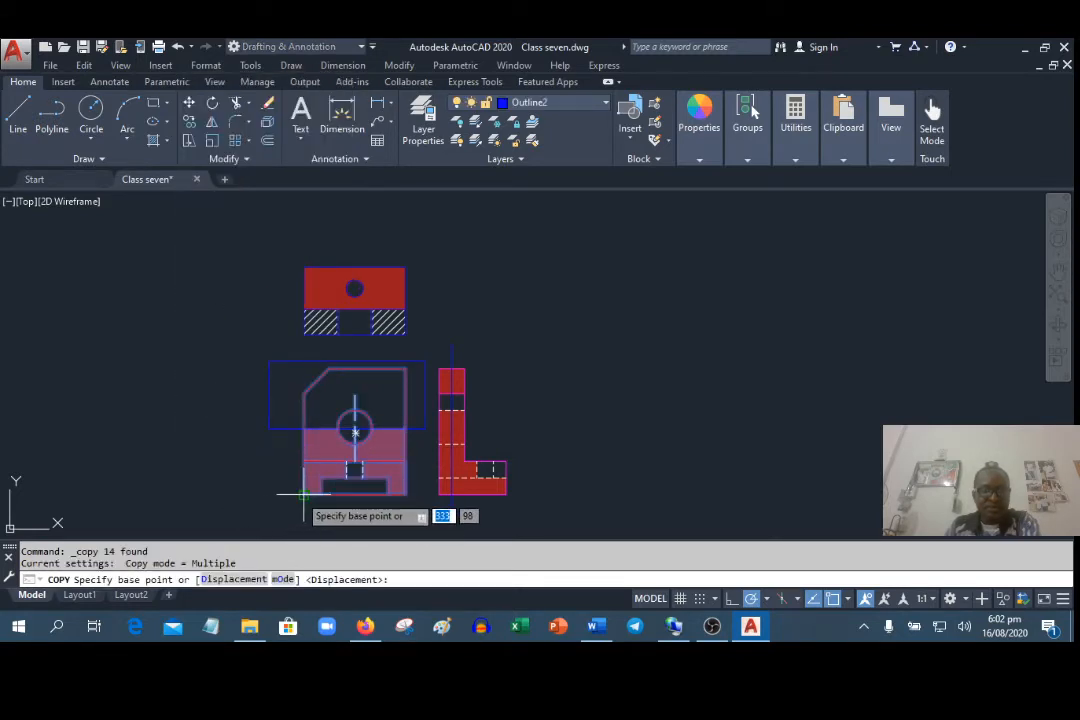
click(303, 495)
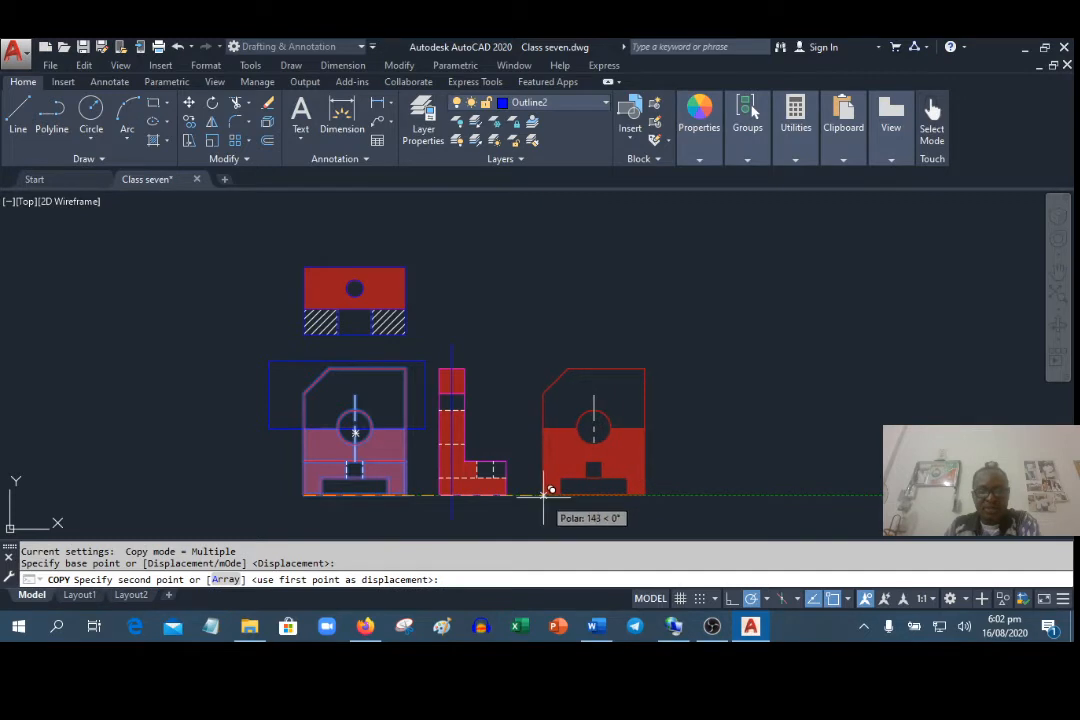
click(543, 495)
right_click(545, 494)
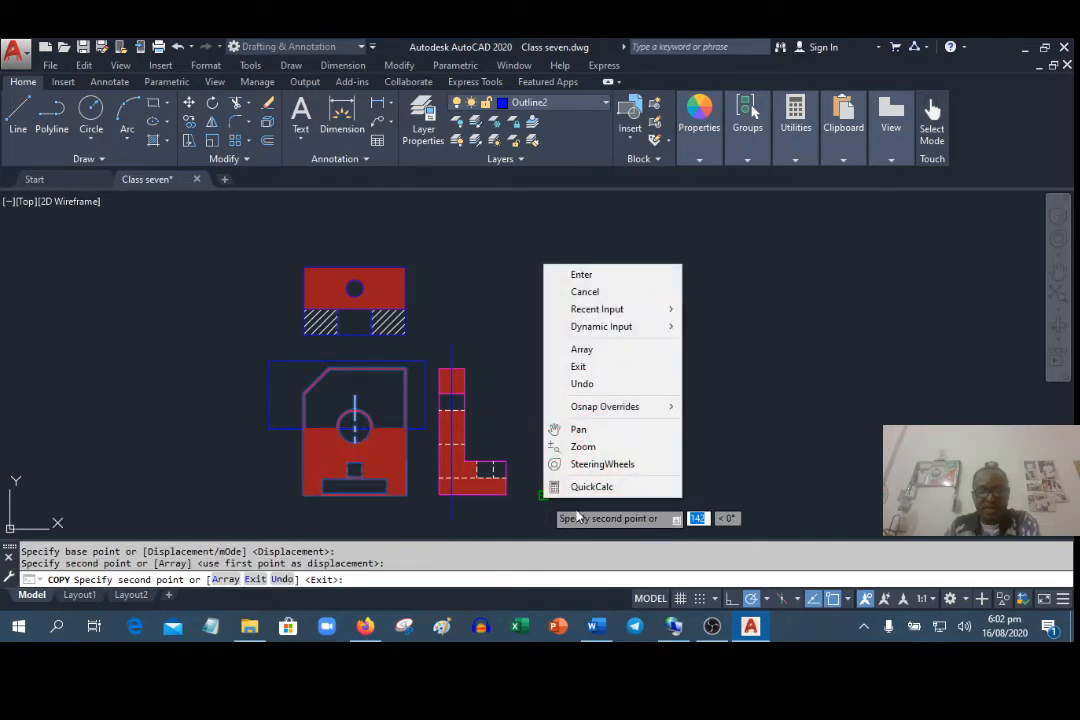
click(578, 275)
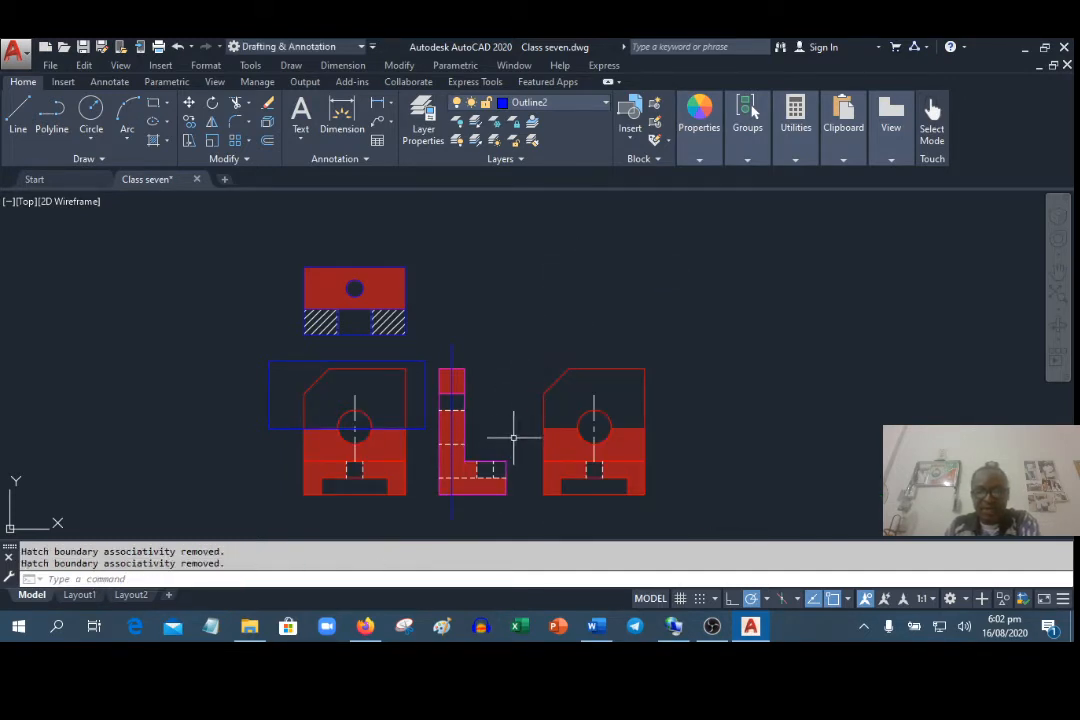
Delete the solid hatch at the circle's lower left in the copied front view
click(543, 445)
click(562, 447)
key(Delete)
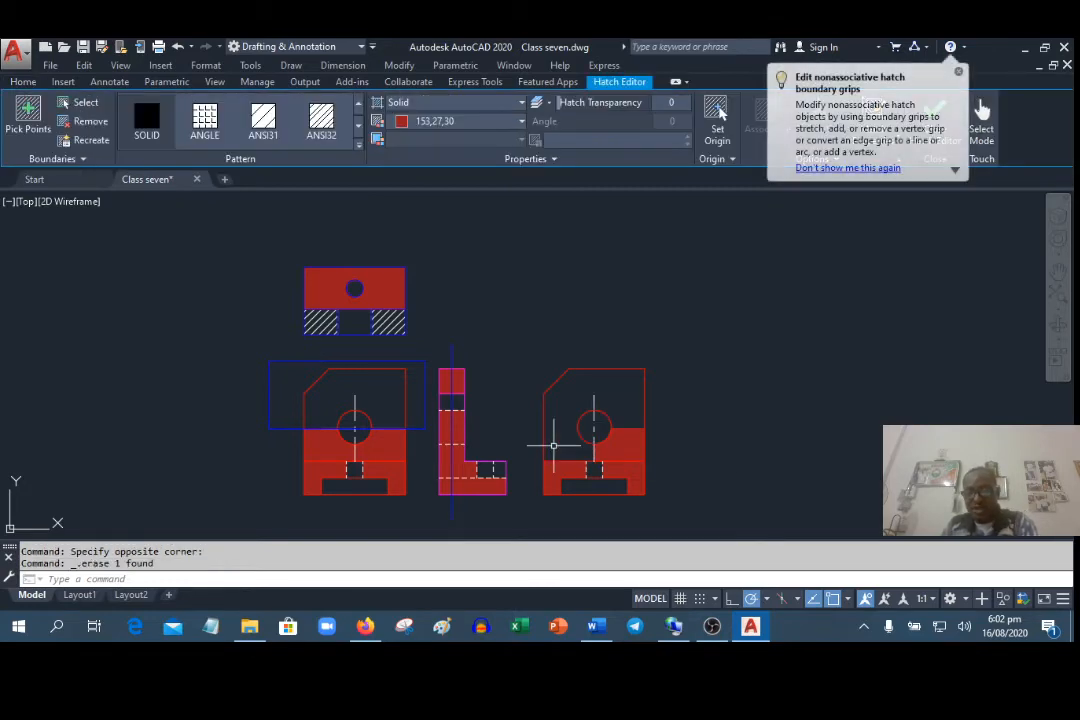
Delete the remaining solid hatches in the copied front view, beside the circle and across both halves of the base
click(564, 471)
click(573, 473)
key(Delete)
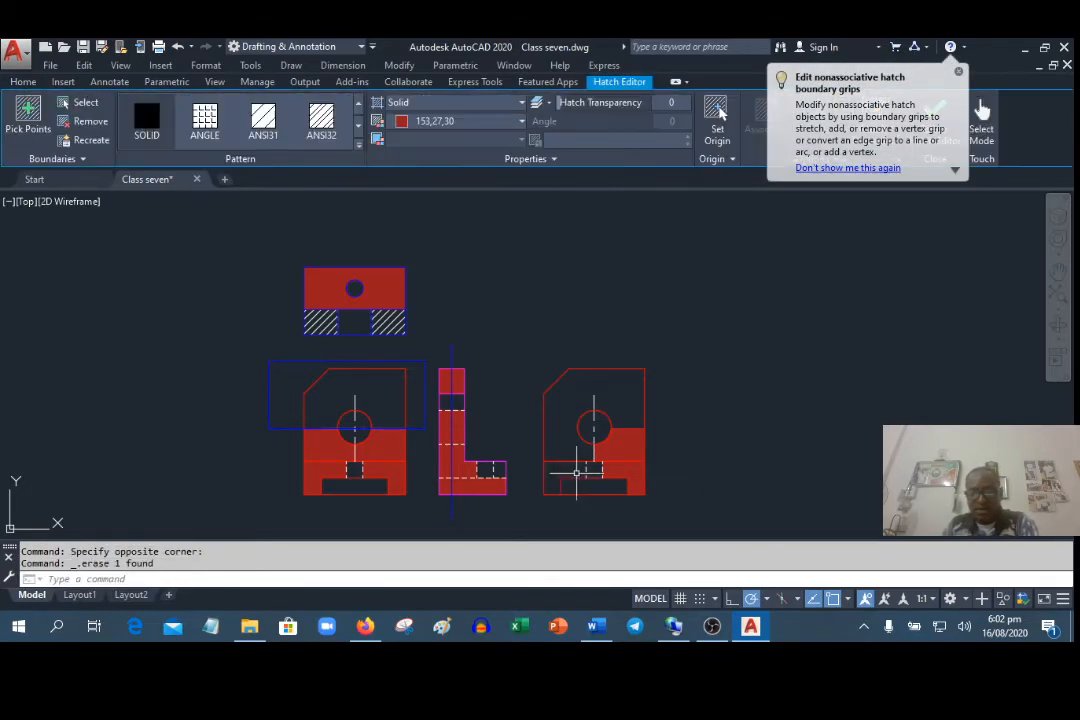
click(622, 441)
click(632, 468)
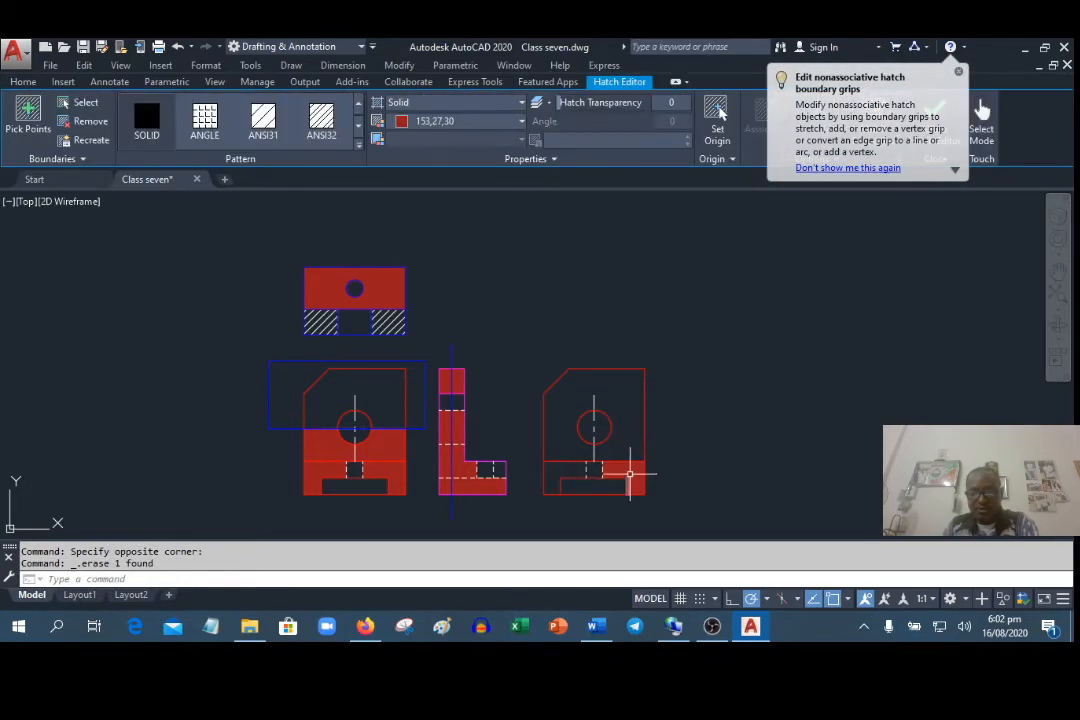
key(Delete)
click(745, 472)
click(630, 478)
key(Delete)
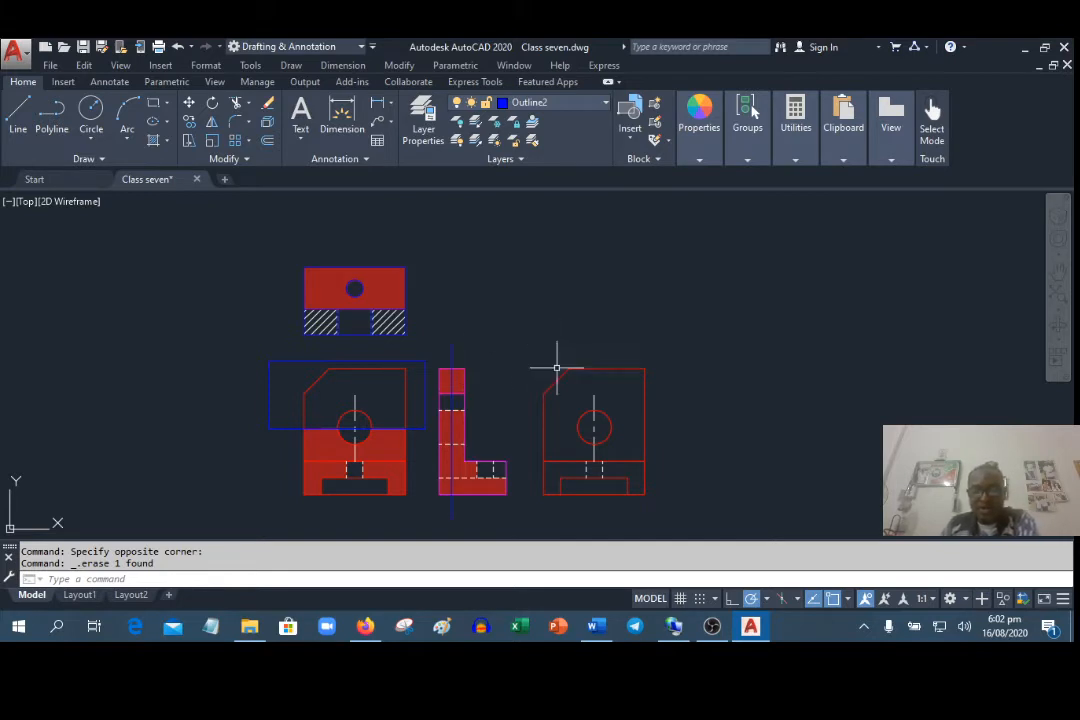
mouse_move(462, 345)
mouse_down()
mouse_move(470, 420)
mouse_move(502, 515)
mouse_up()
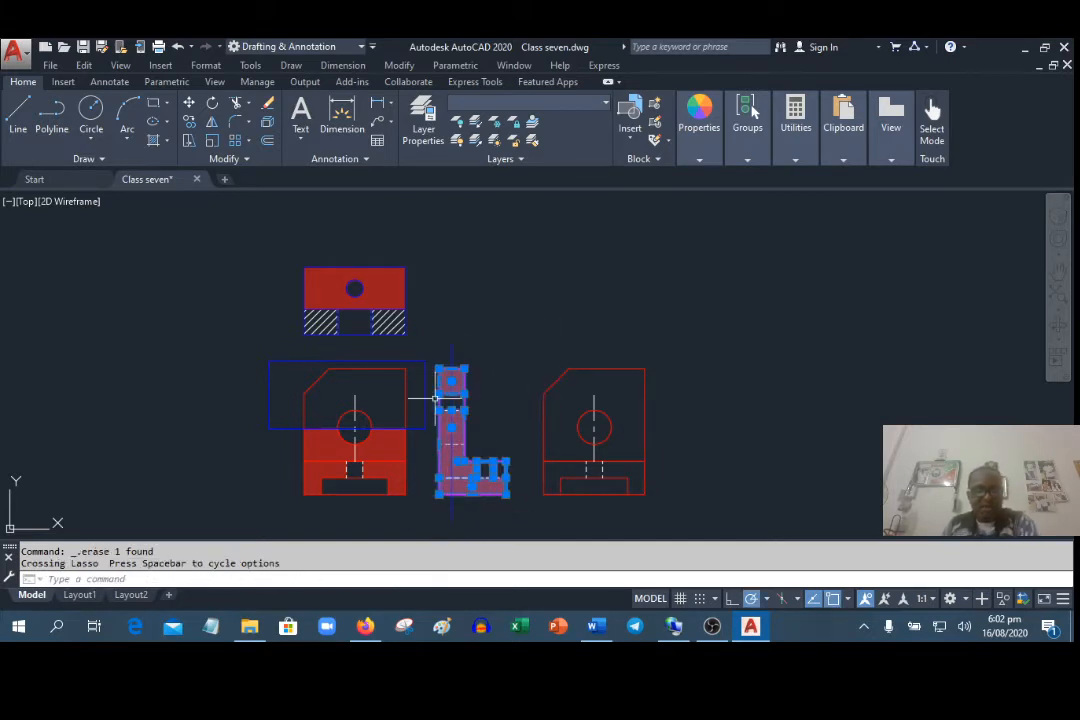
key(Escape)
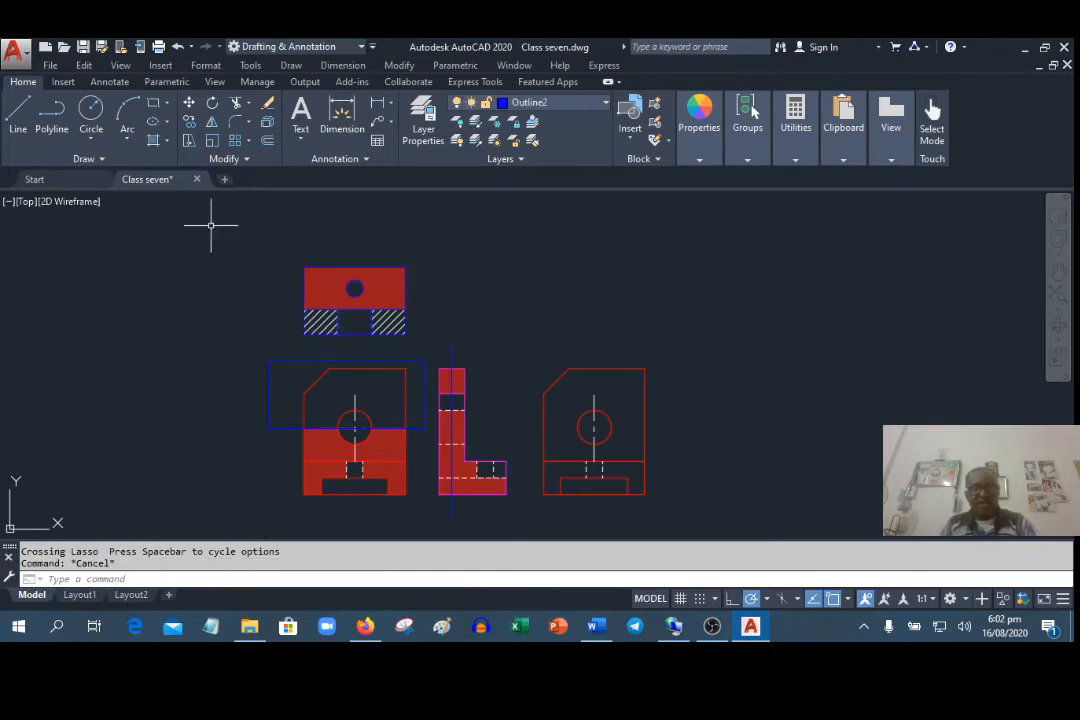
Draw a horizontal polyline about 27 units long below the views, left of the cutting plane line's lower end
click(51, 115)
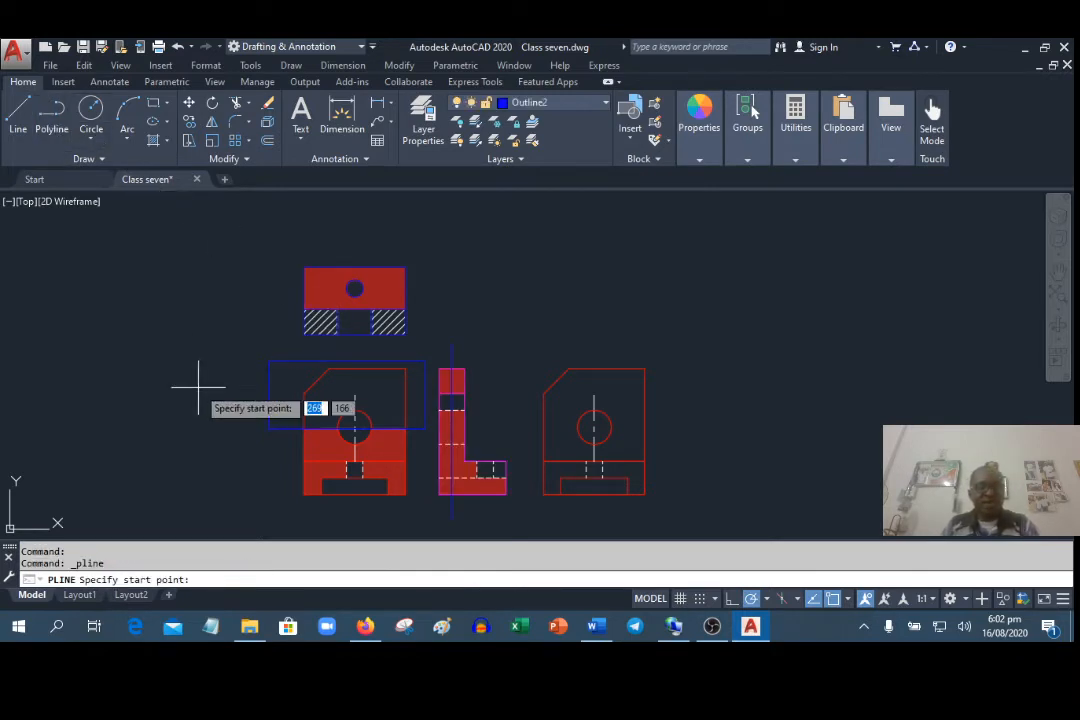
click(380, 516)
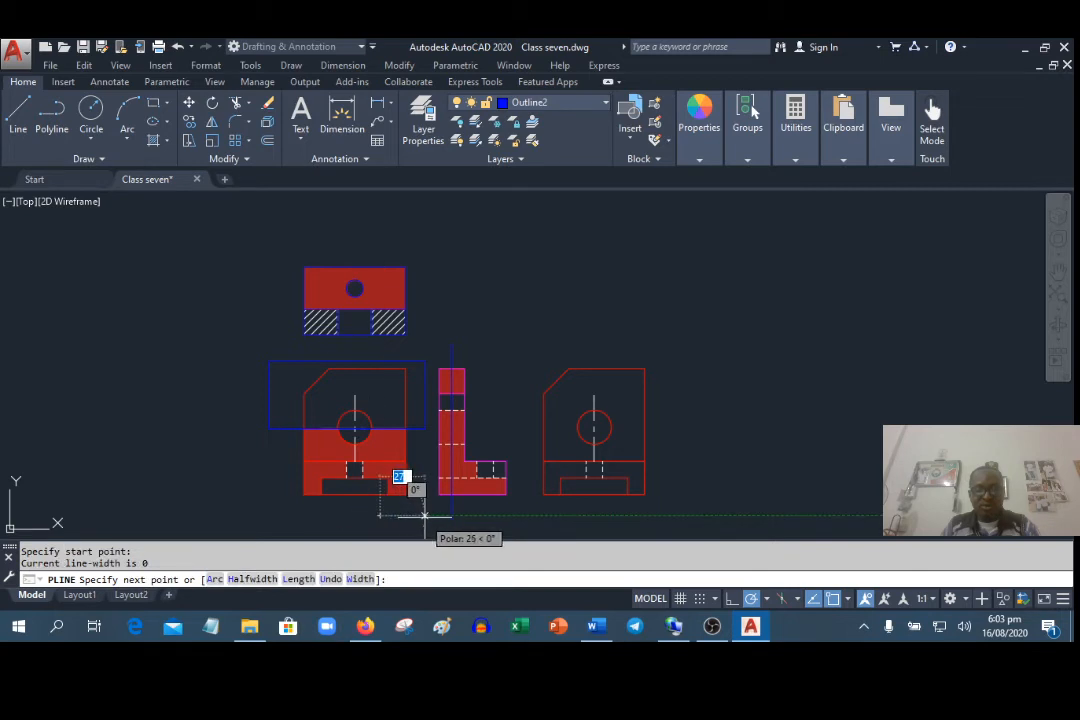
click(425, 515)
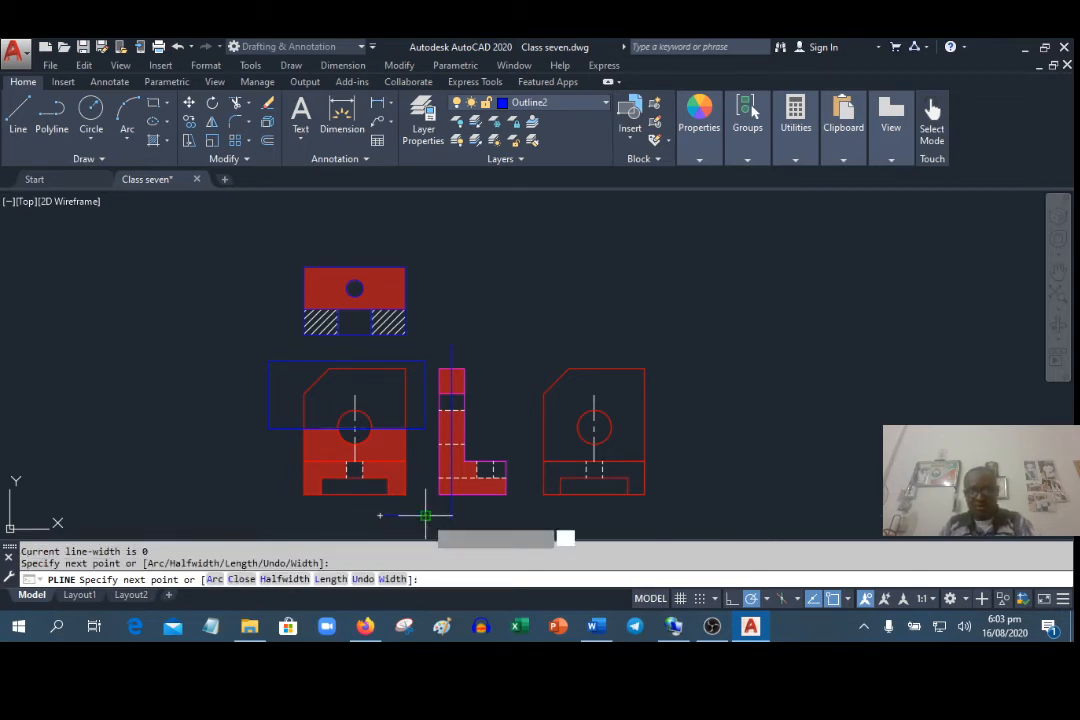
text(w)
key(Return)
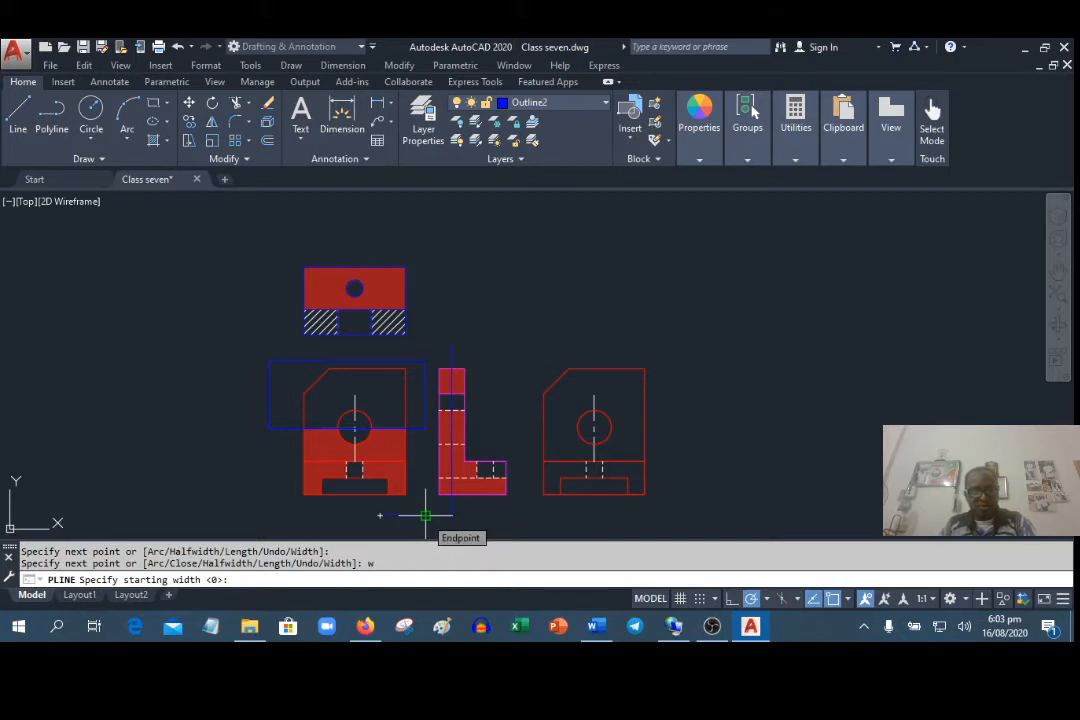
text(40)
key(Return)
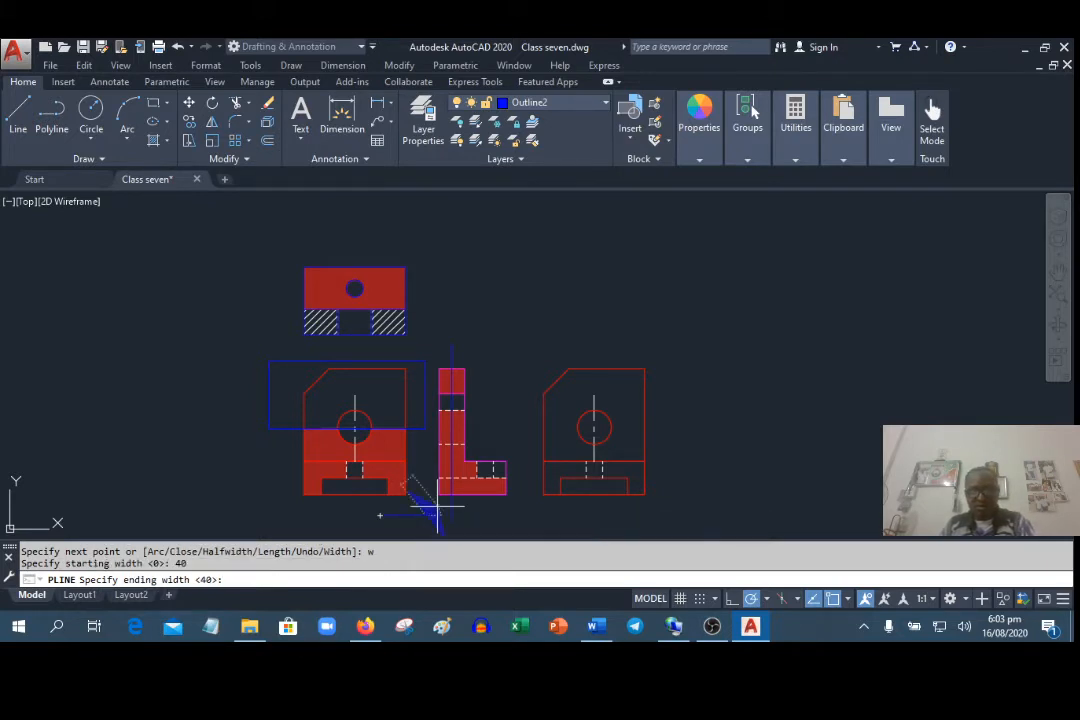
text(0)
key(Return)
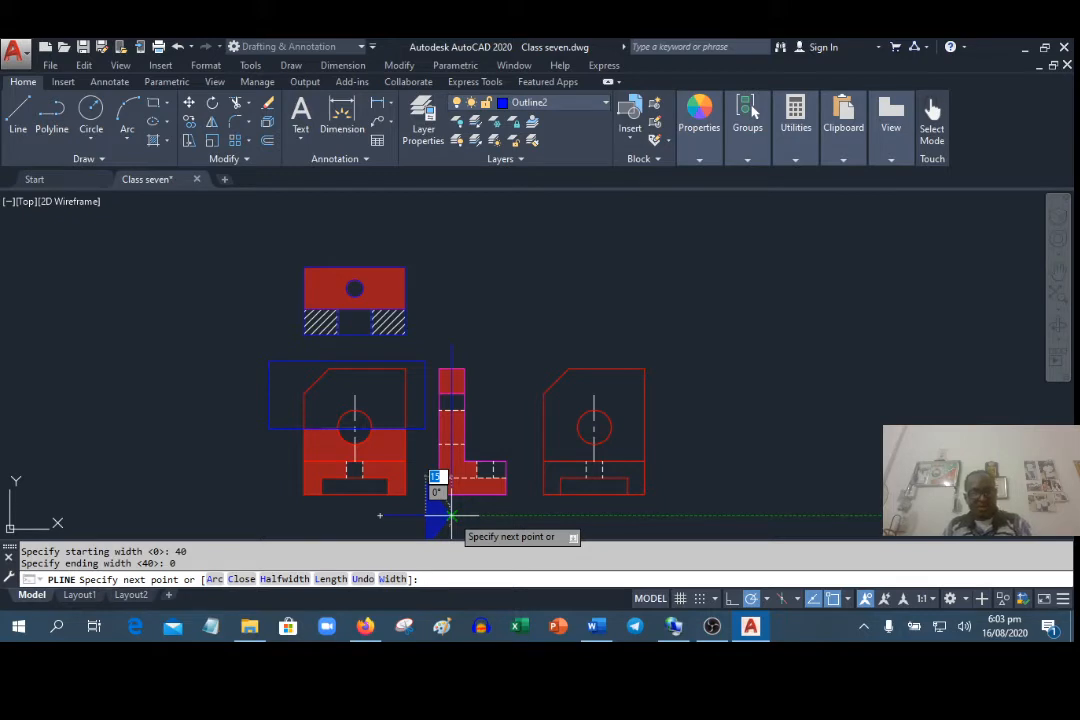
key(Escape)
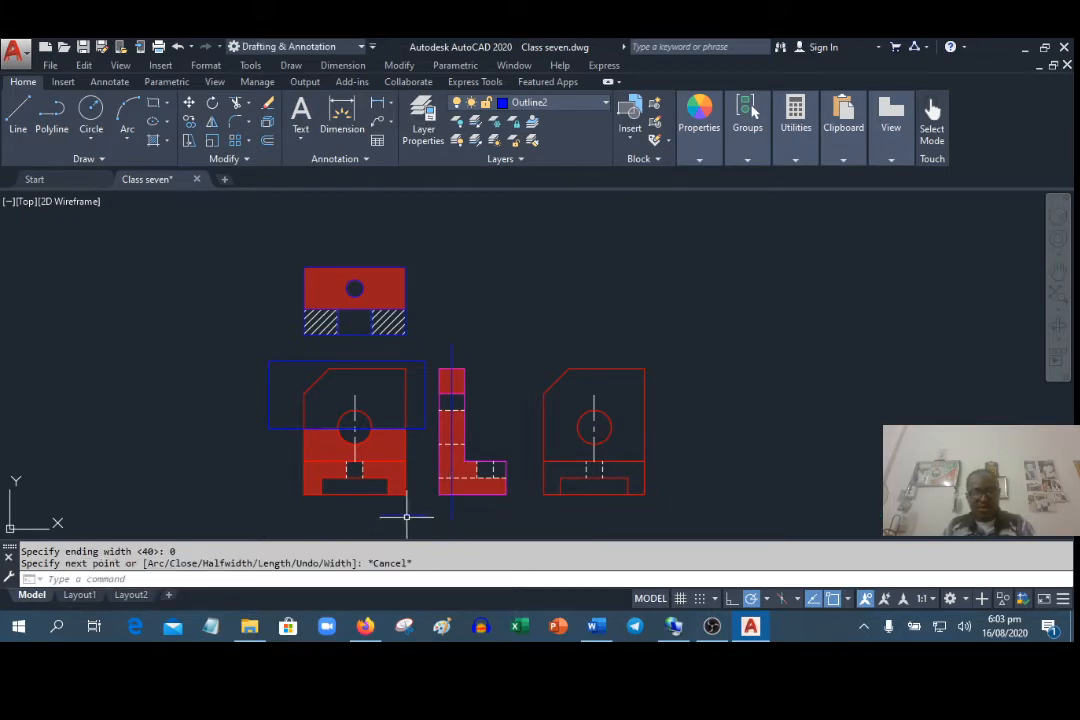
Draw a polyline arrowhead, starting width 10 and ending width 0, from the short line's right end to the cutting plane line's lower end
click(53, 117)
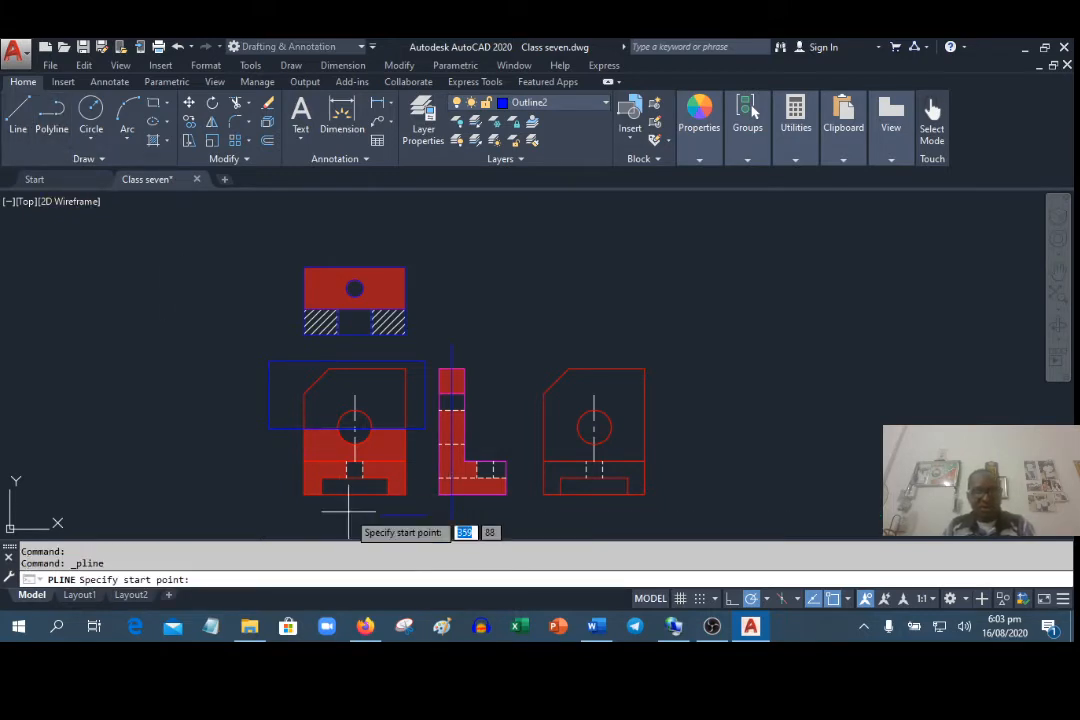
click(429, 515)
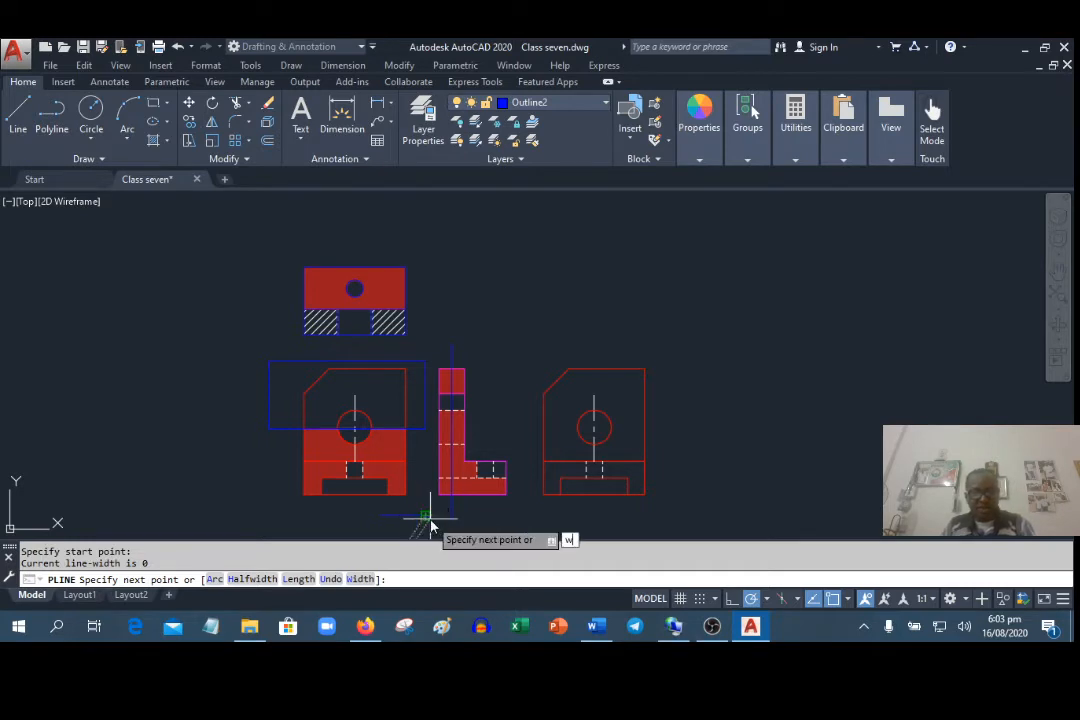
text(w)
key(Return)
text(10)
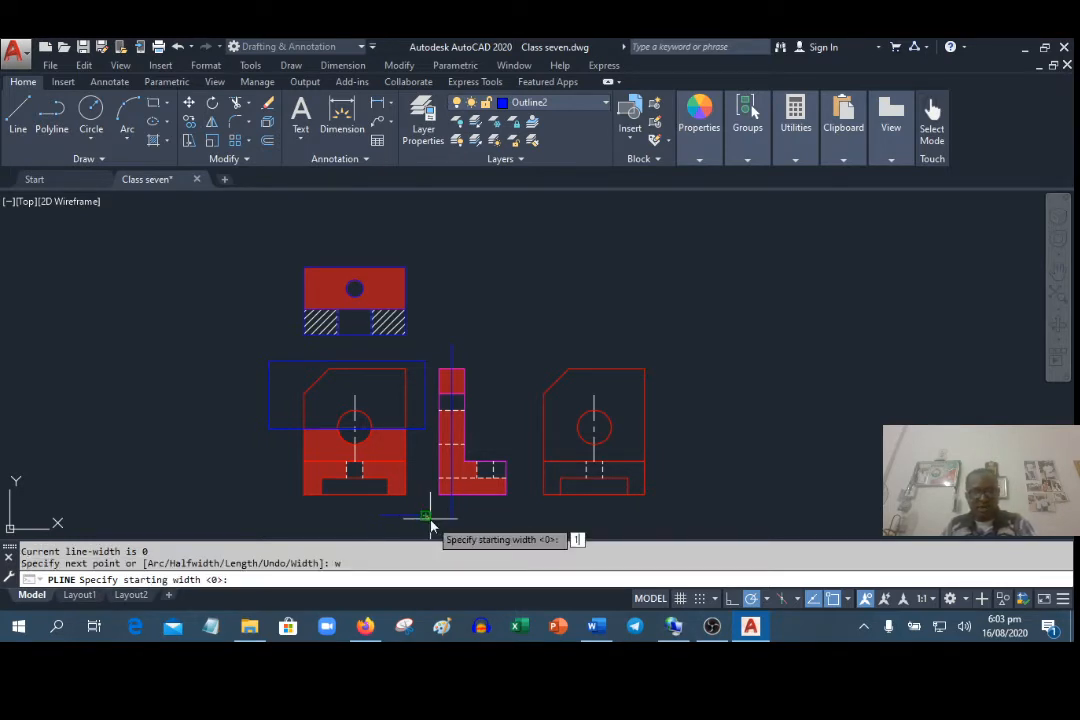
key(Return)
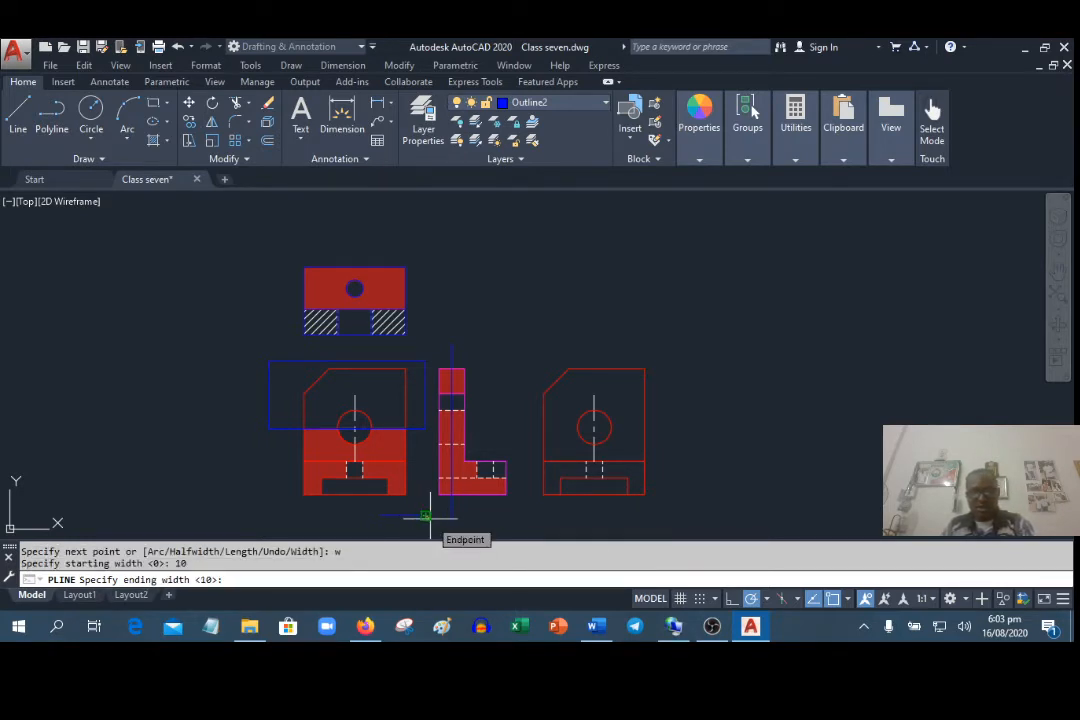
text(0)
key(Return)
scroll(452, 516, up, 2)
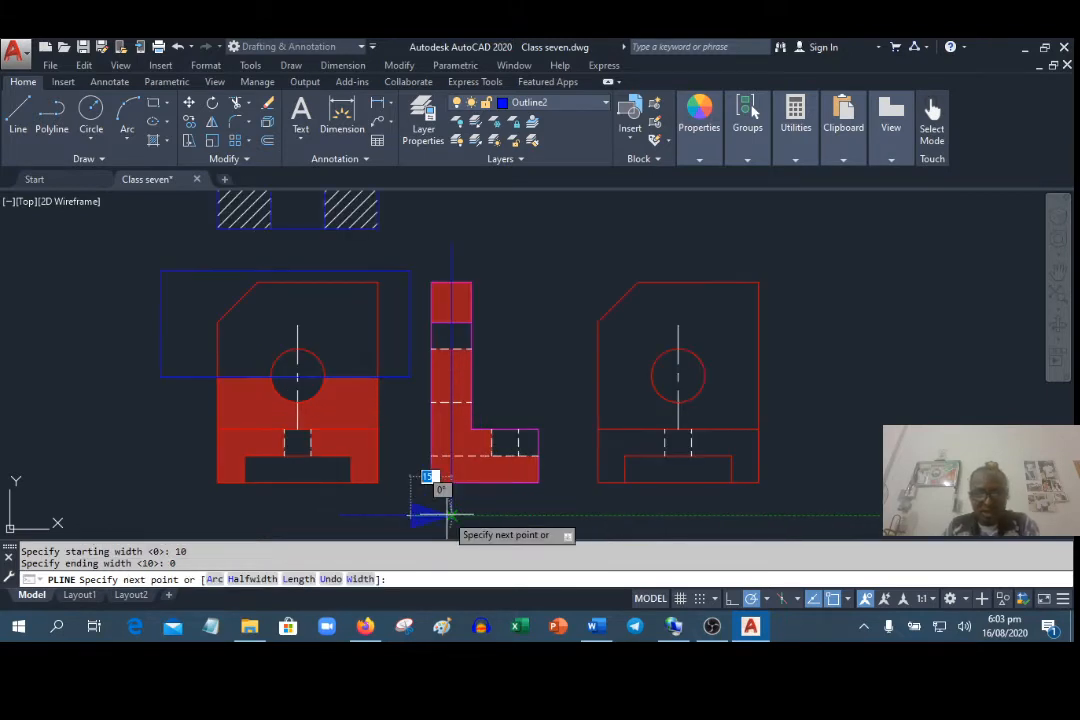
click(452, 516)
right_click(452, 515)
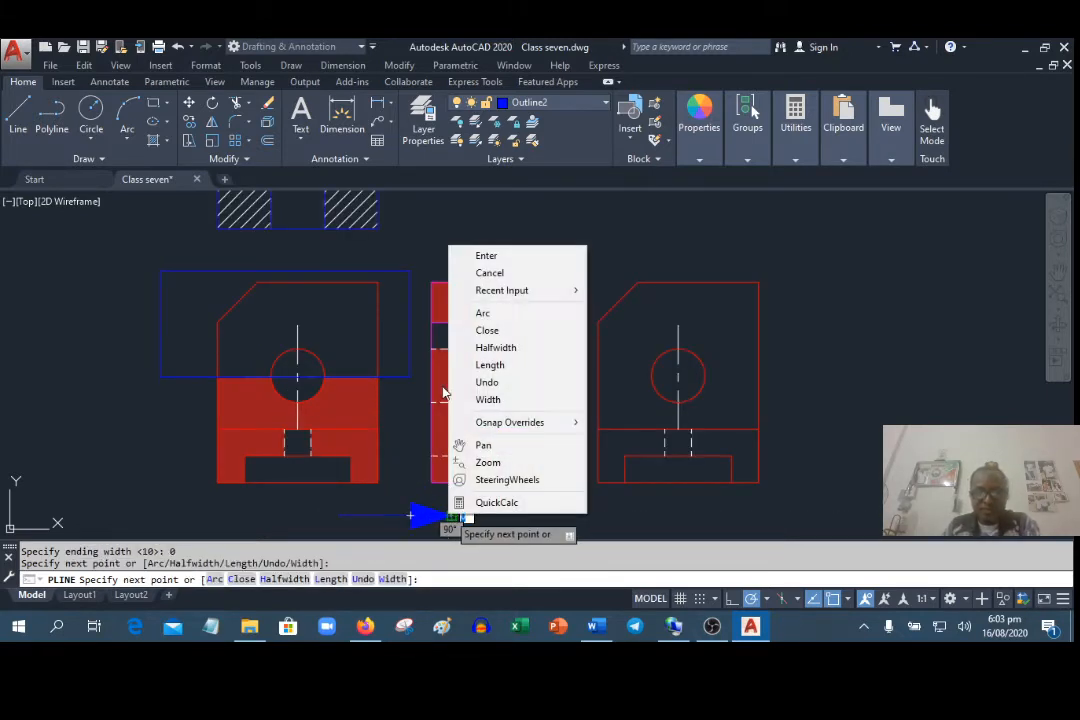
click(464, 260)
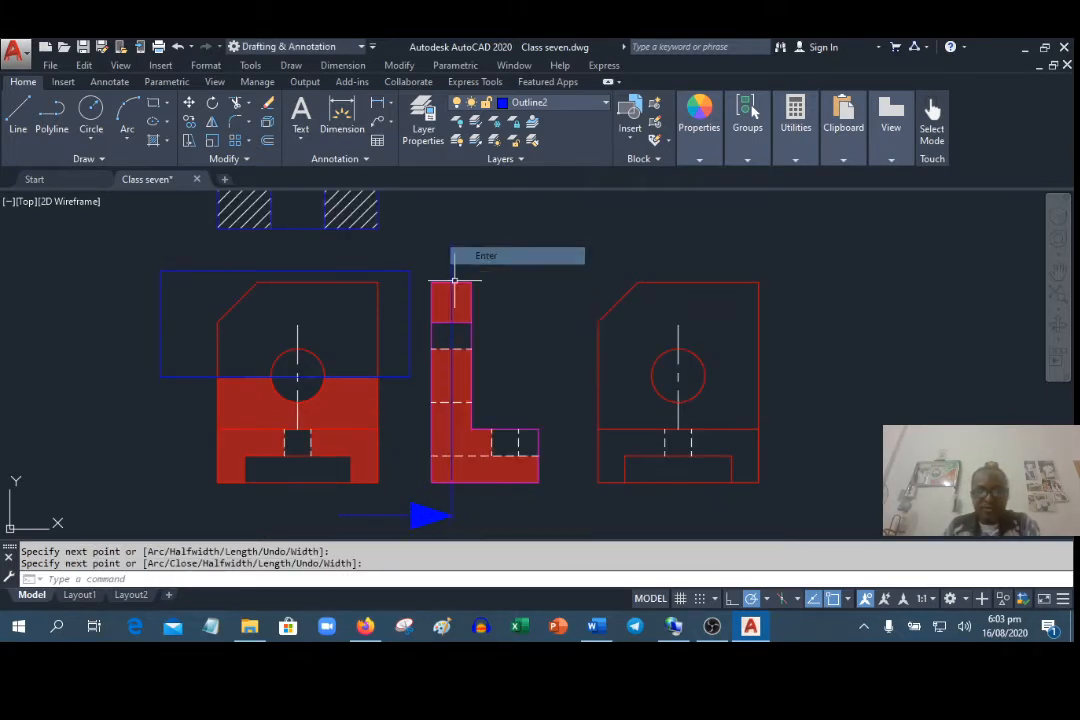
Copy the viewing arrow and its line vertically from the cutting plane line's lower end to its upper end
click(433, 529)
click(272, 506)
right_click(268, 510)
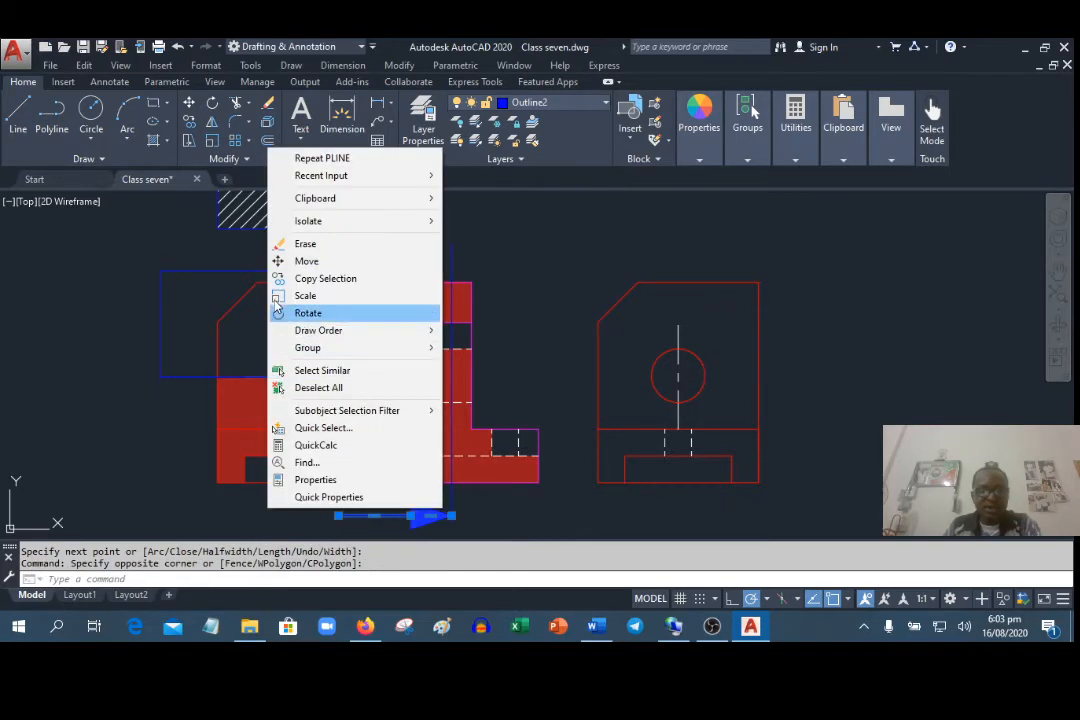
click(290, 279)
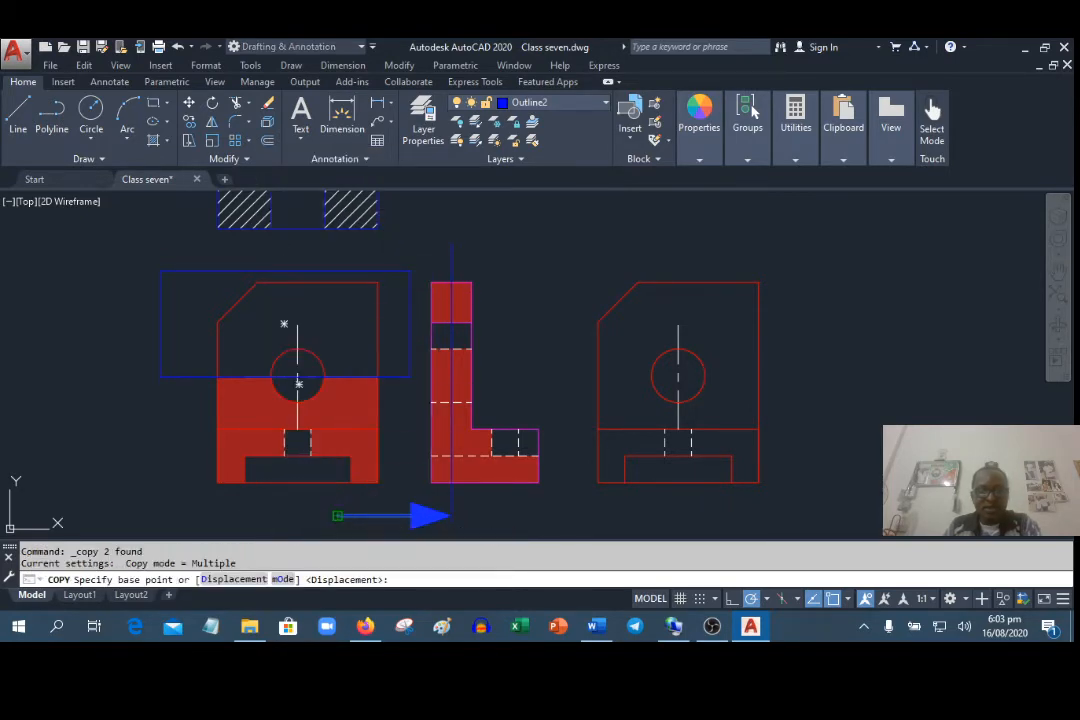
click(337, 515)
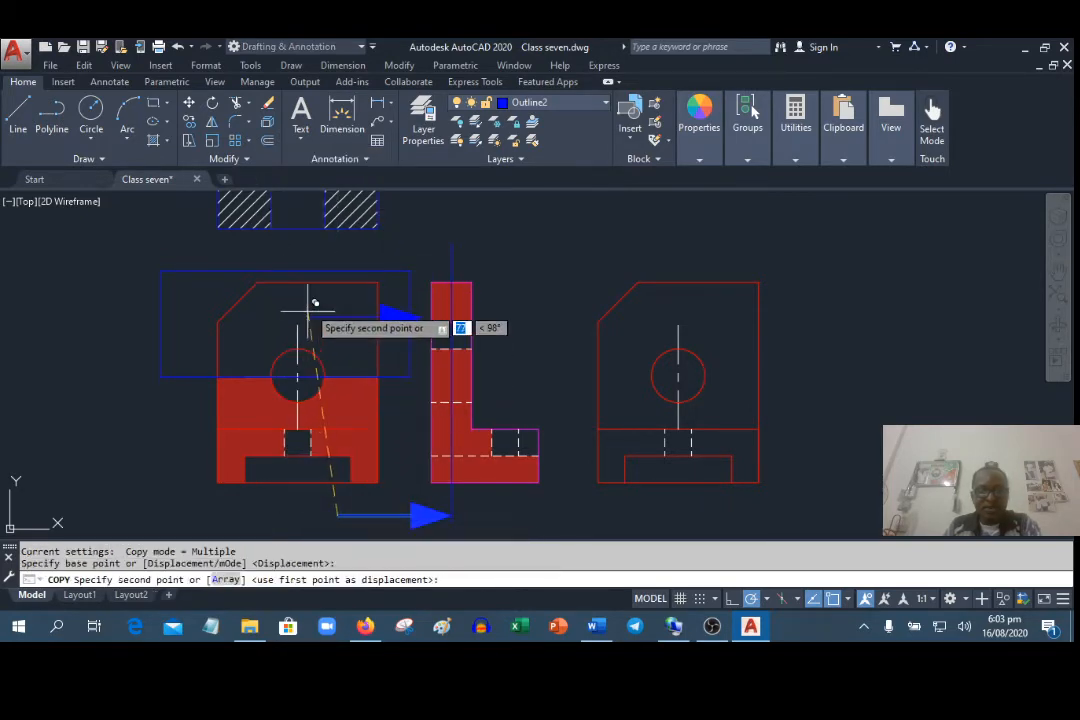
click(337, 240)
right_click(92, 333)
click(115, 342)
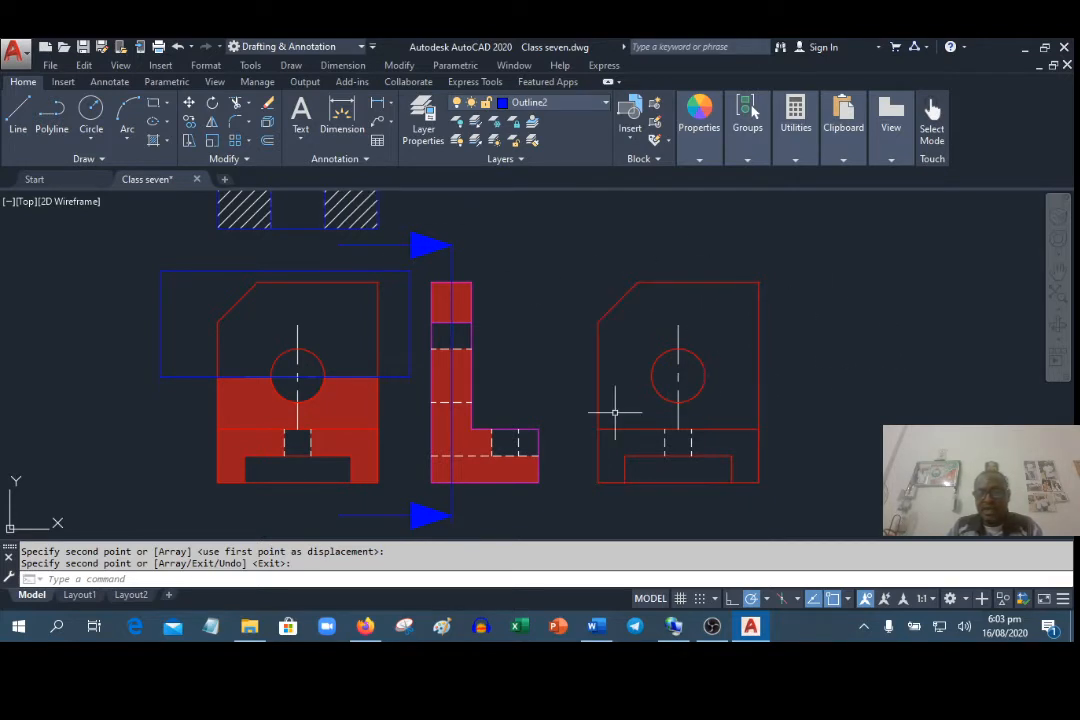
mouse_move(516, 397)
mouse_down()
mouse_move(480, 440)
mouse_move(525, 515)
mouse_move(566, 494)
mouse_move(568, 420)
mouse_up()
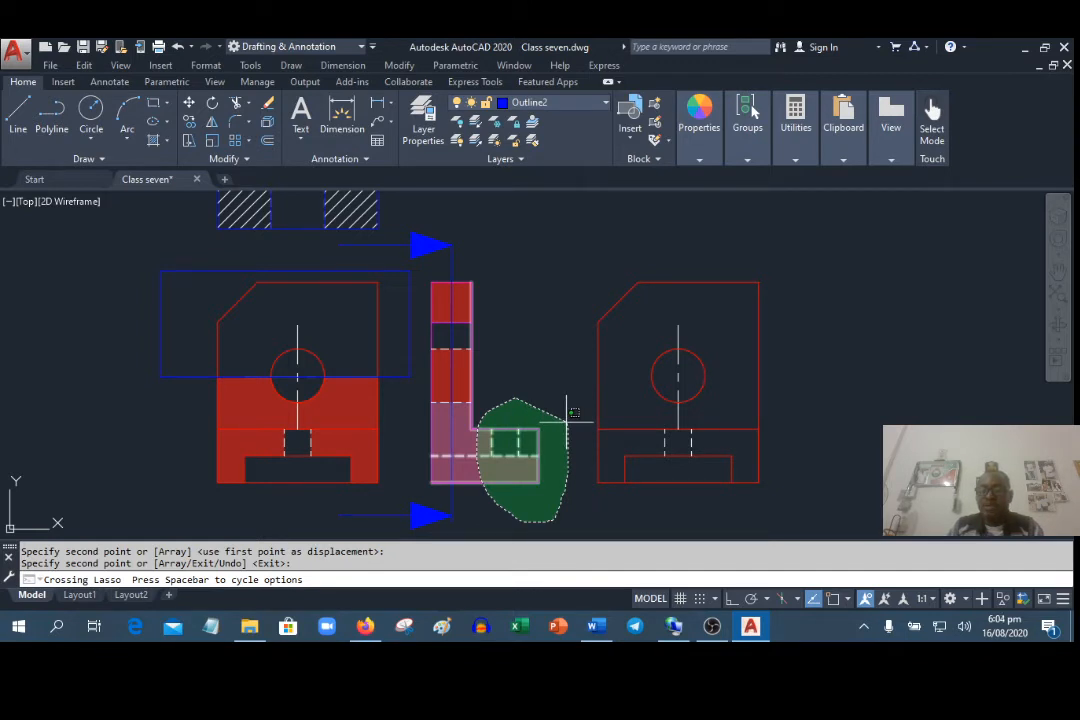
drag(567, 418, 565, 430)
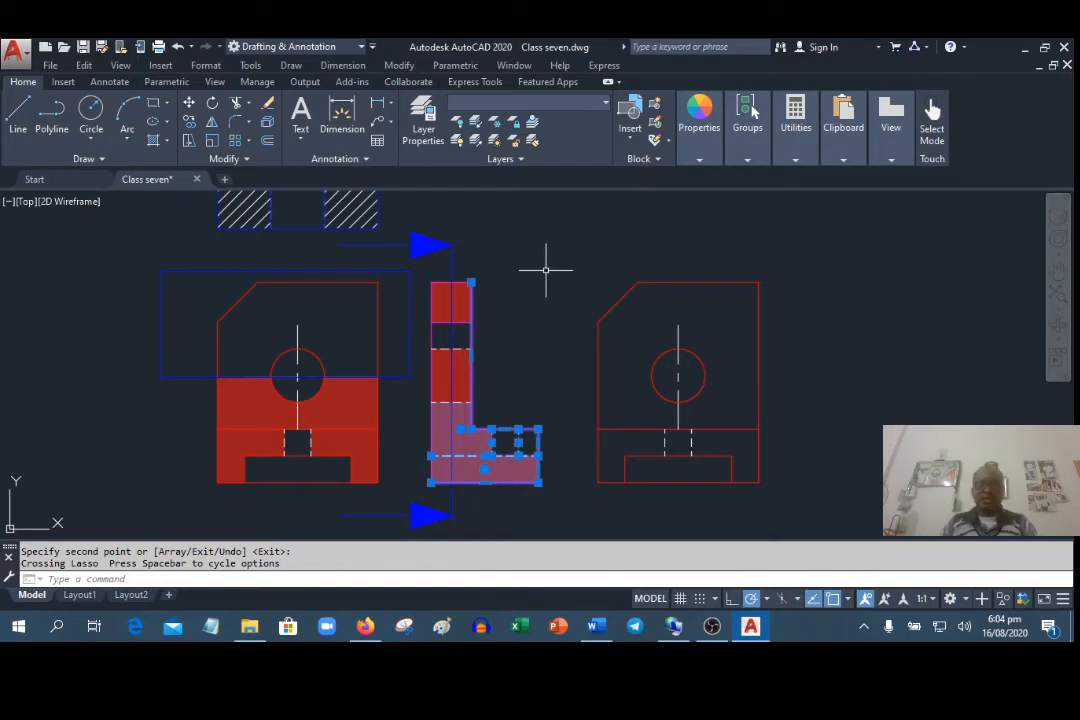
key(Escape)
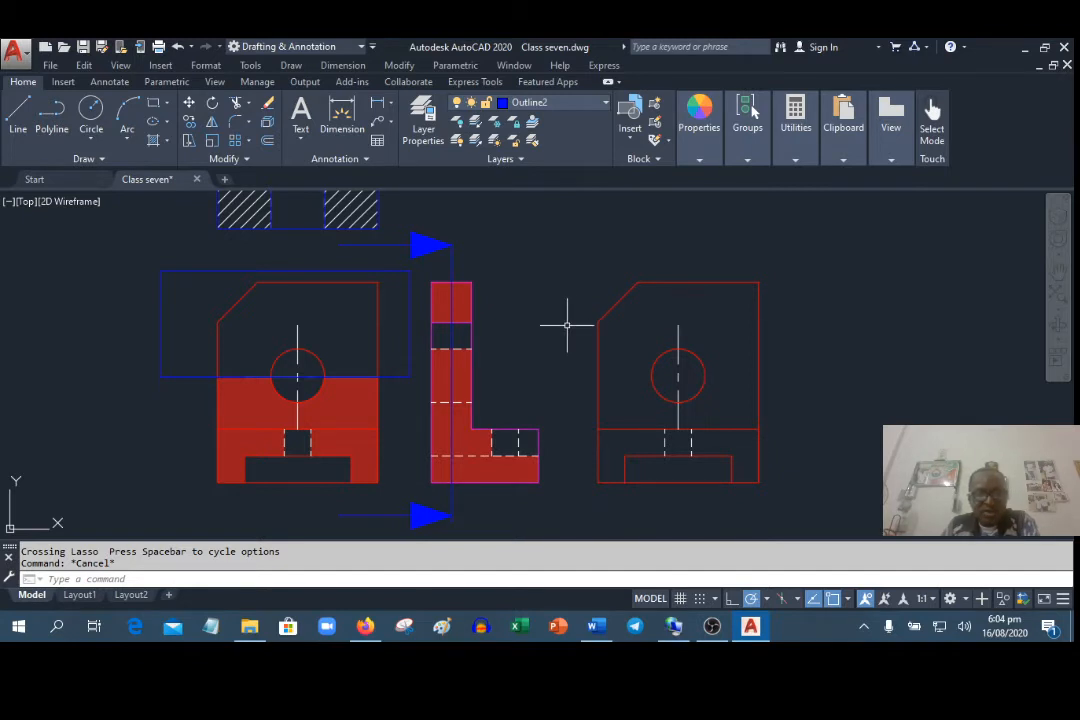
Delete all the solid hatches from the L-shaped side view's upright and base
click(456, 368)
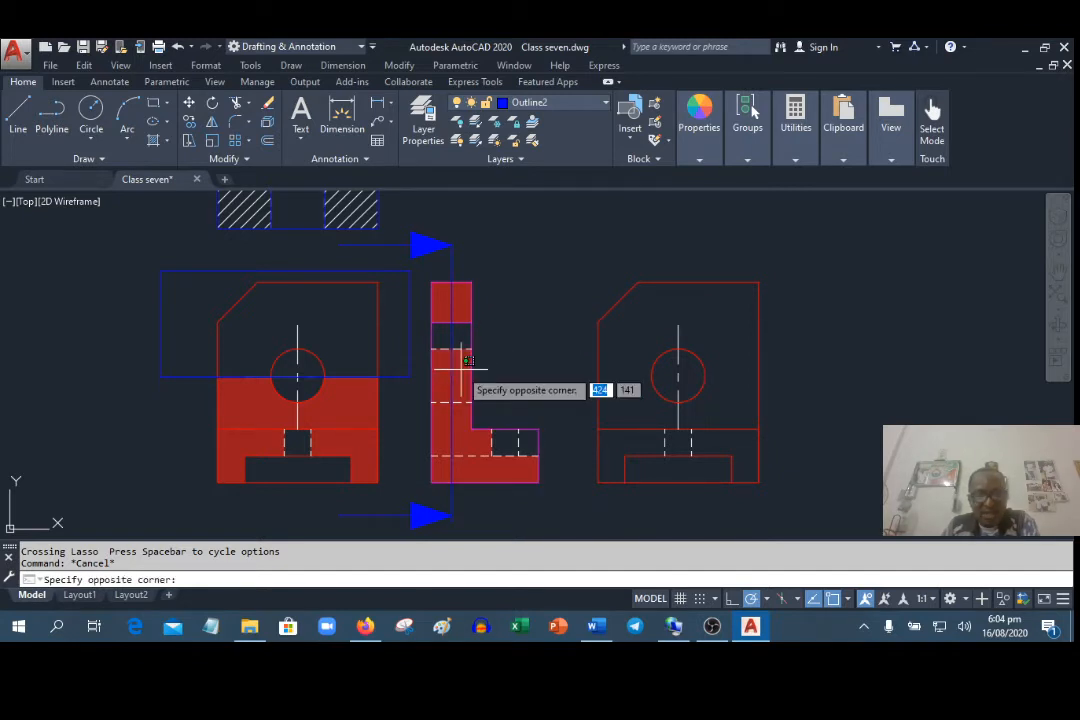
key(Delete)
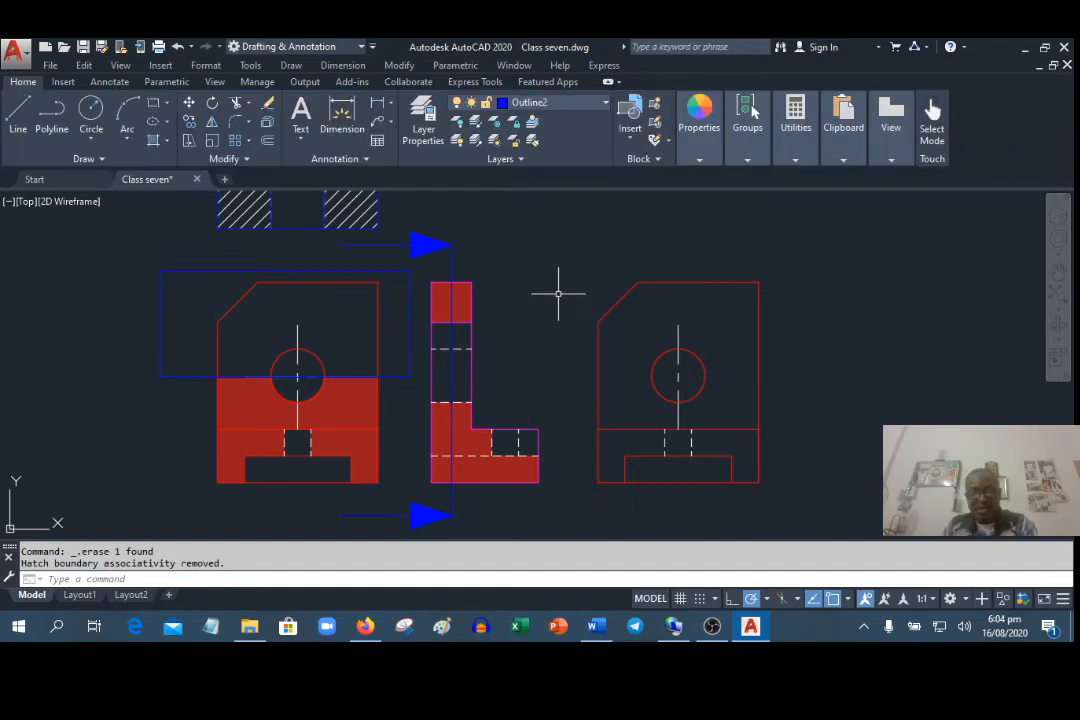
click(453, 302)
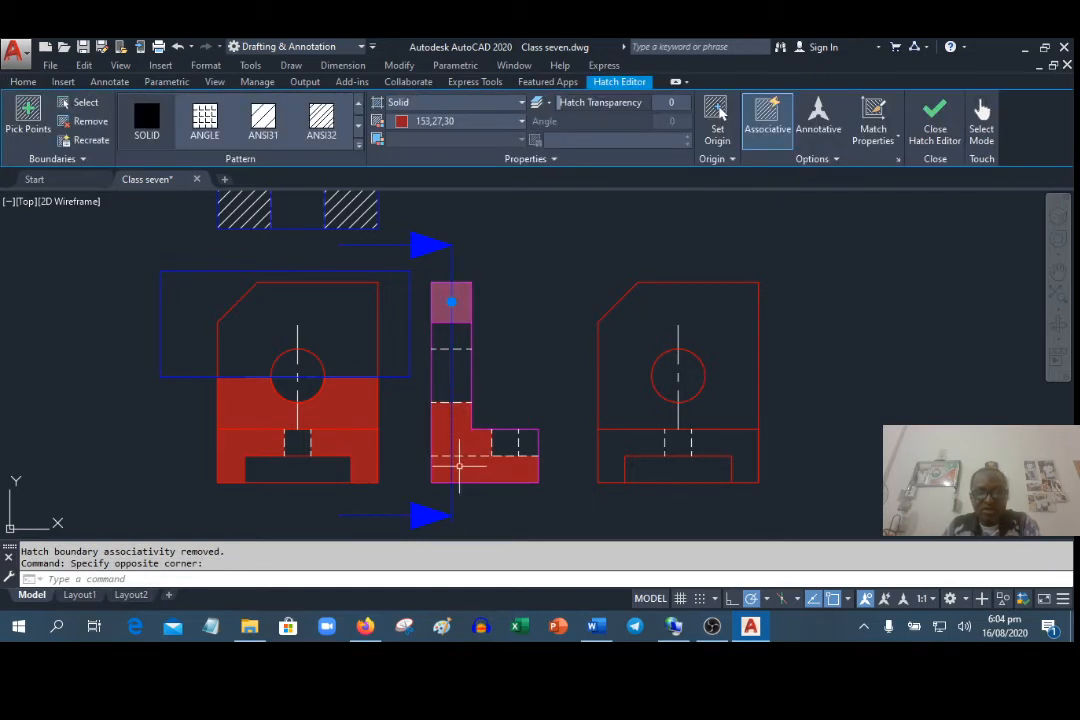
click(459, 438)
key(Delete)
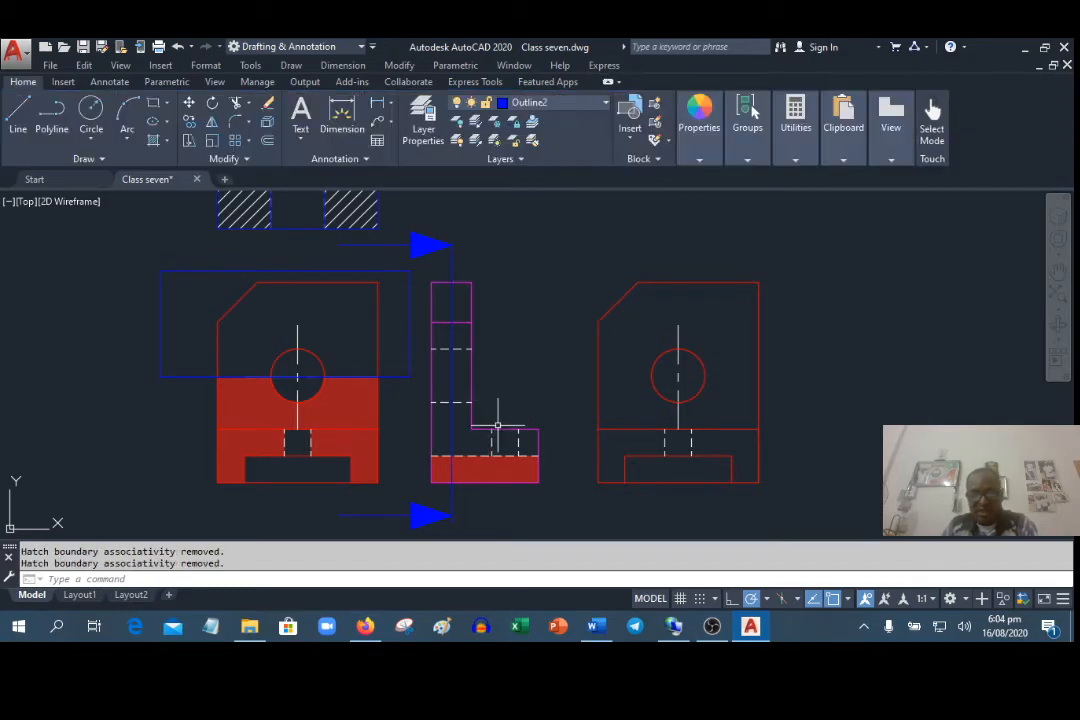
click(502, 461)
key(Delete)
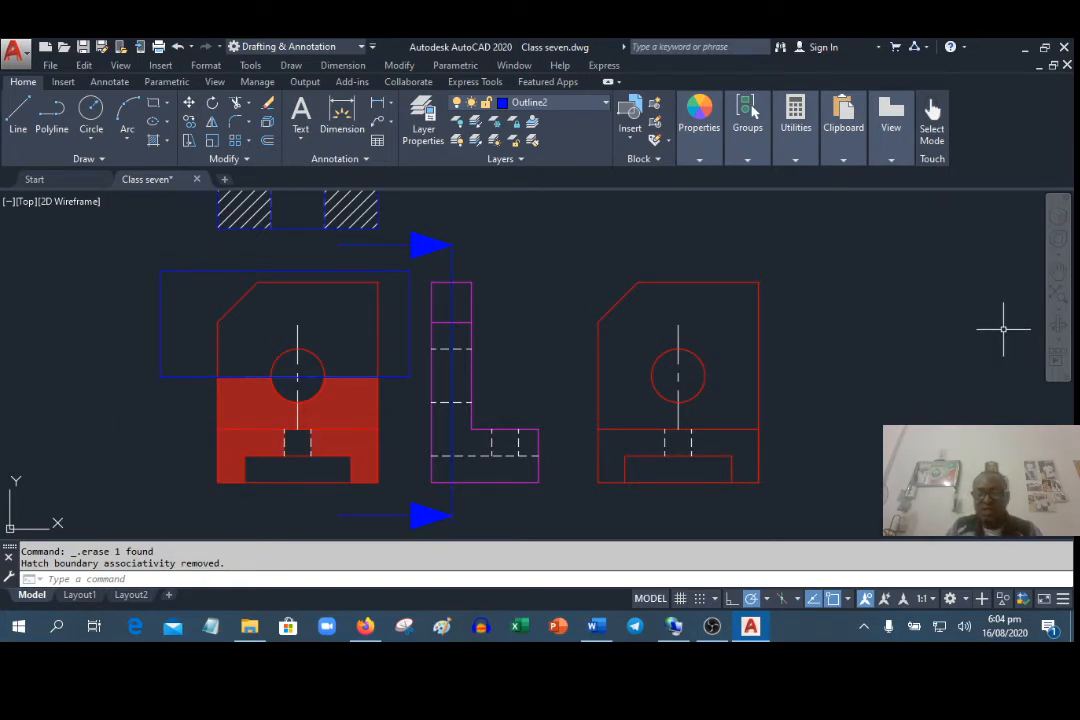
Copy the unhatched front view horizontally about 220 units to the left, placing it beside the solid-hatched front view
click(808, 497)
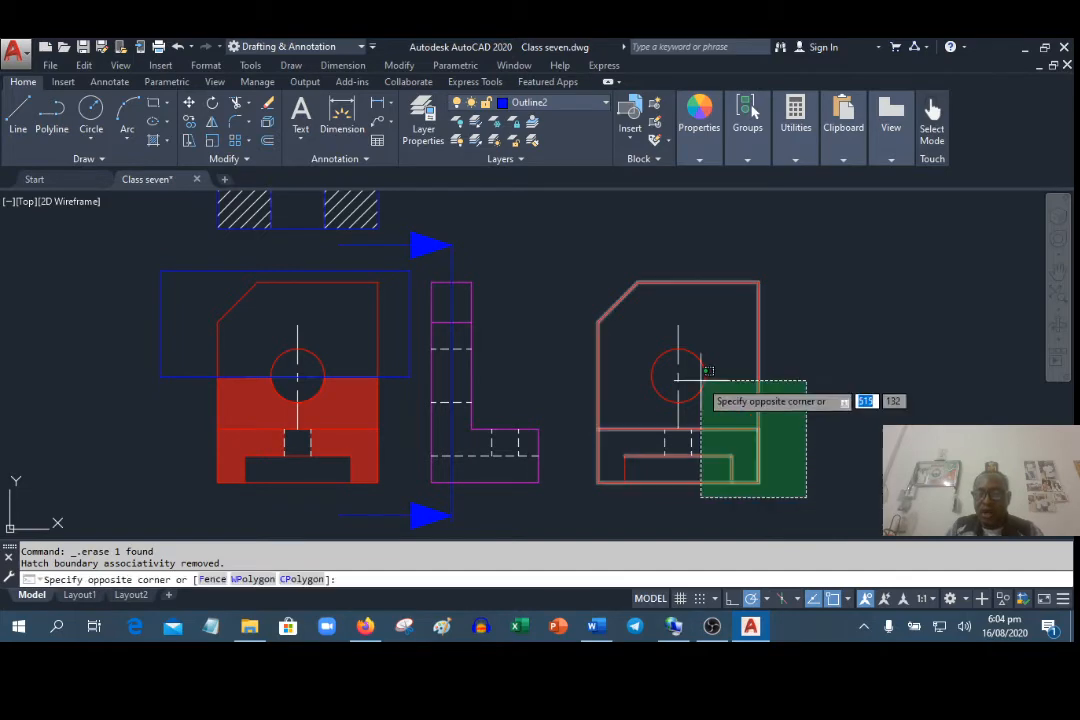
click(580, 245)
right_click(576, 251)
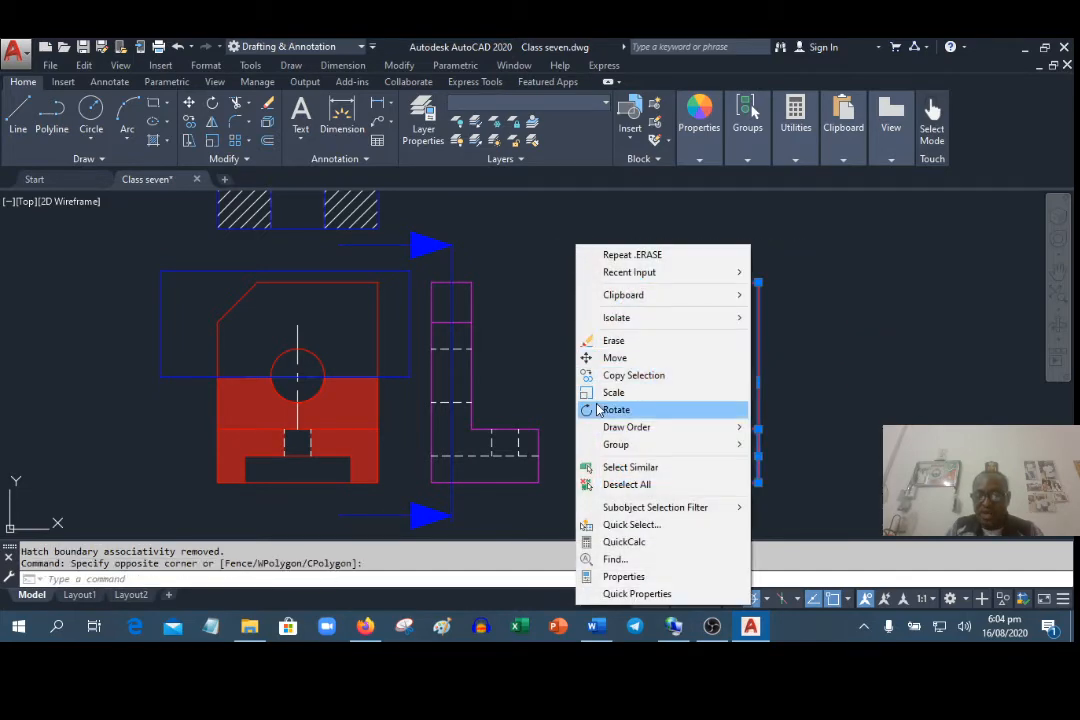
click(600, 375)
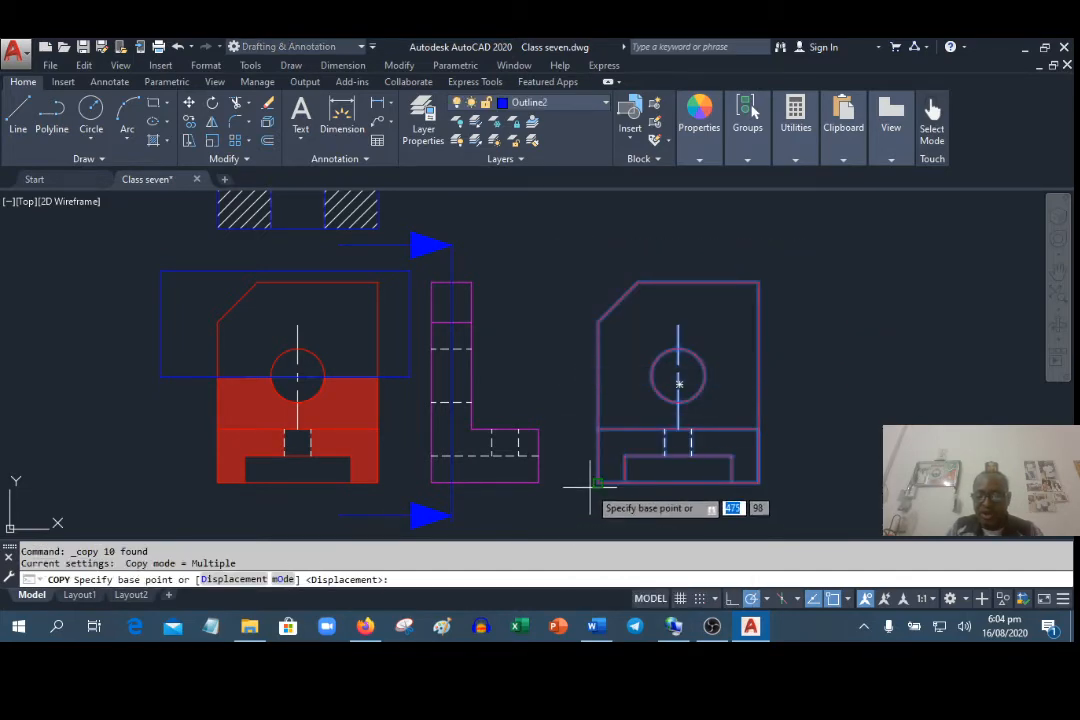
click(599, 483)
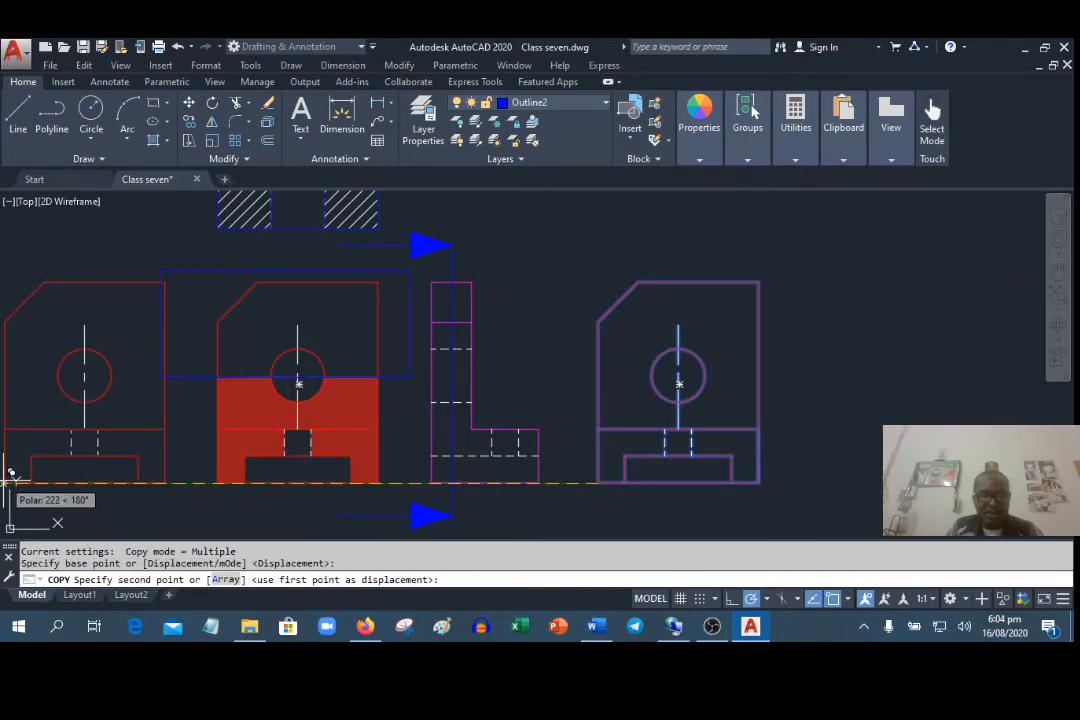
click(9, 472)
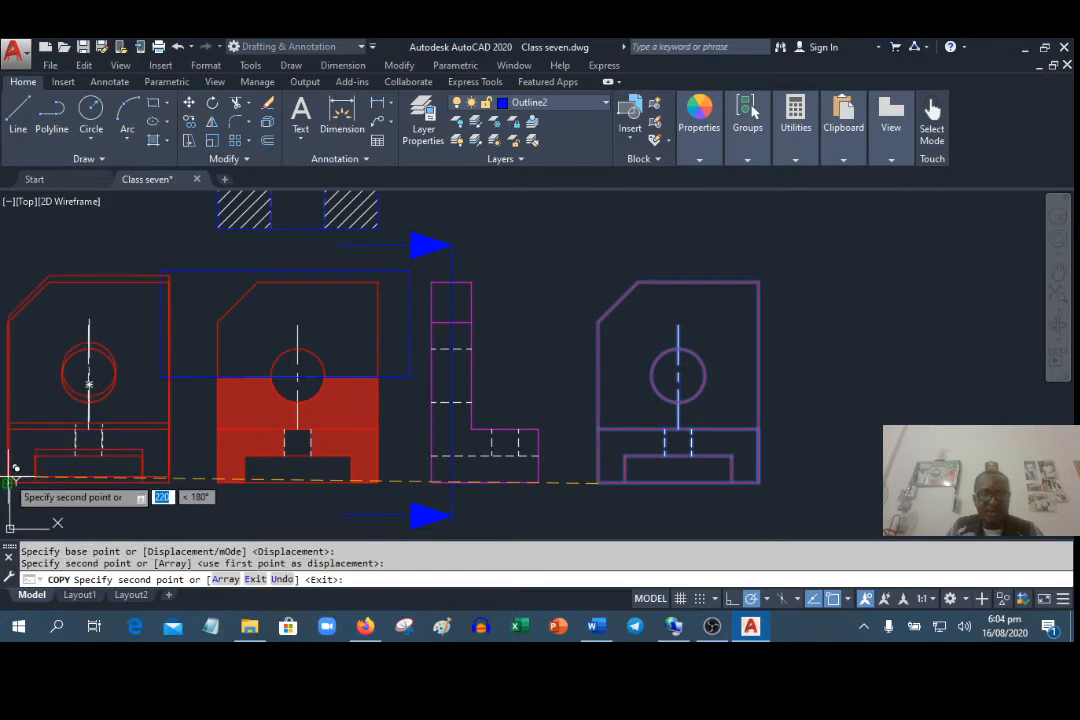
right_click(9, 478)
click(68, 255)
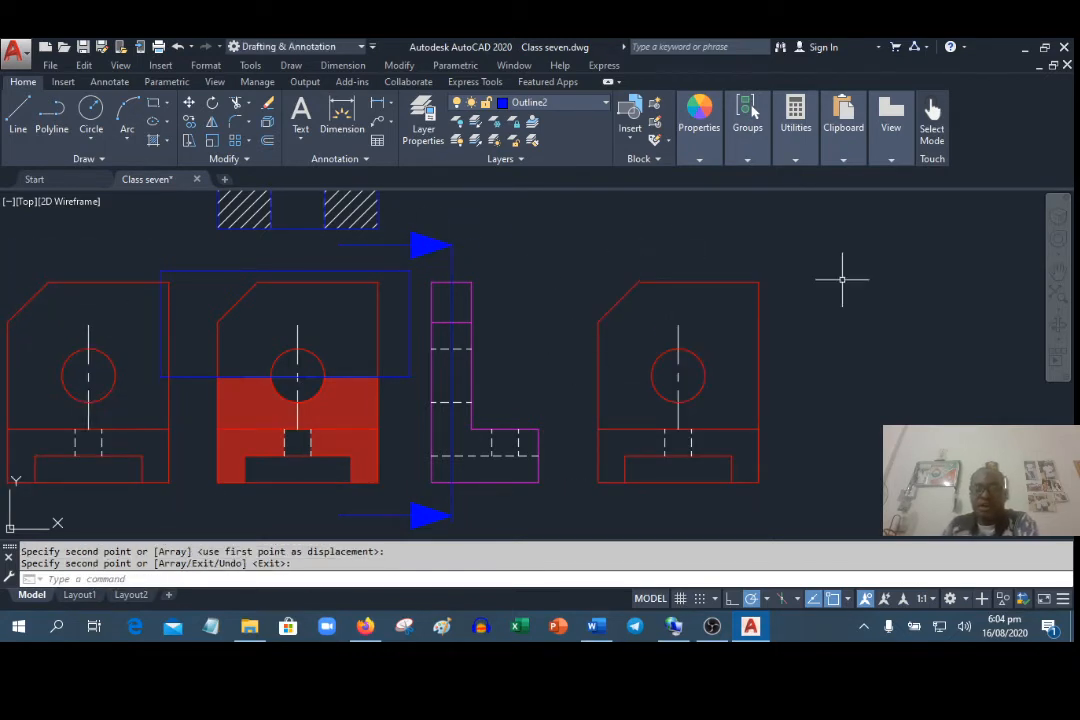
Hatch the right-hand front view's upper area around the circle and its base's left part with the ANSI31 pattern
click(155, 142)
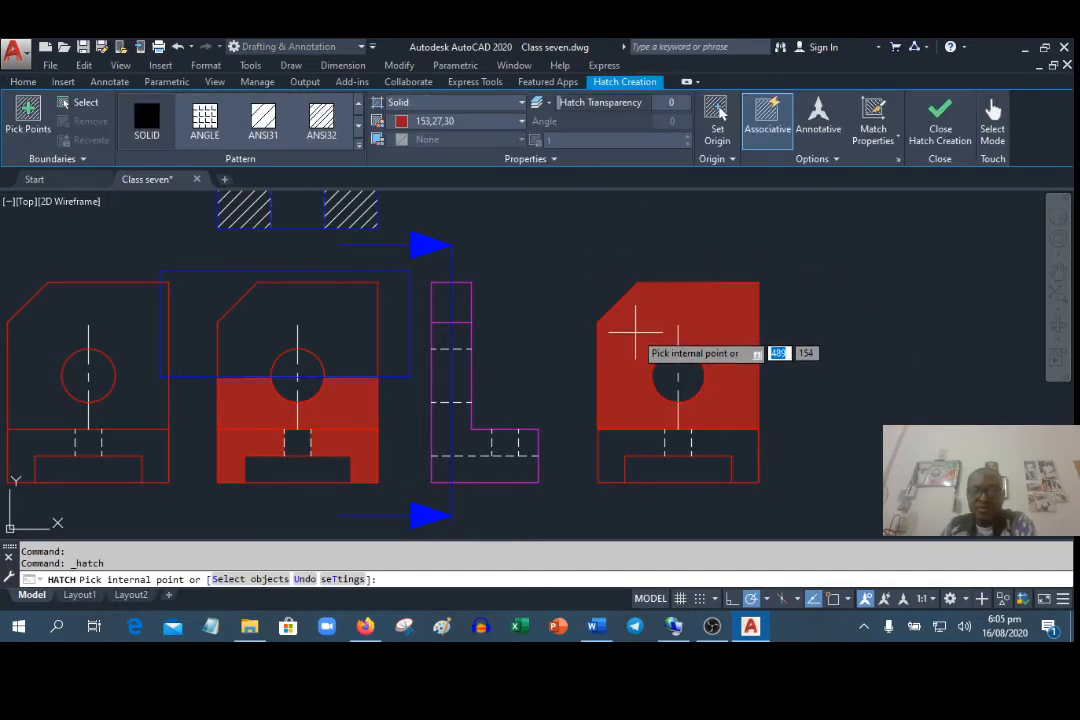
click(263, 120)
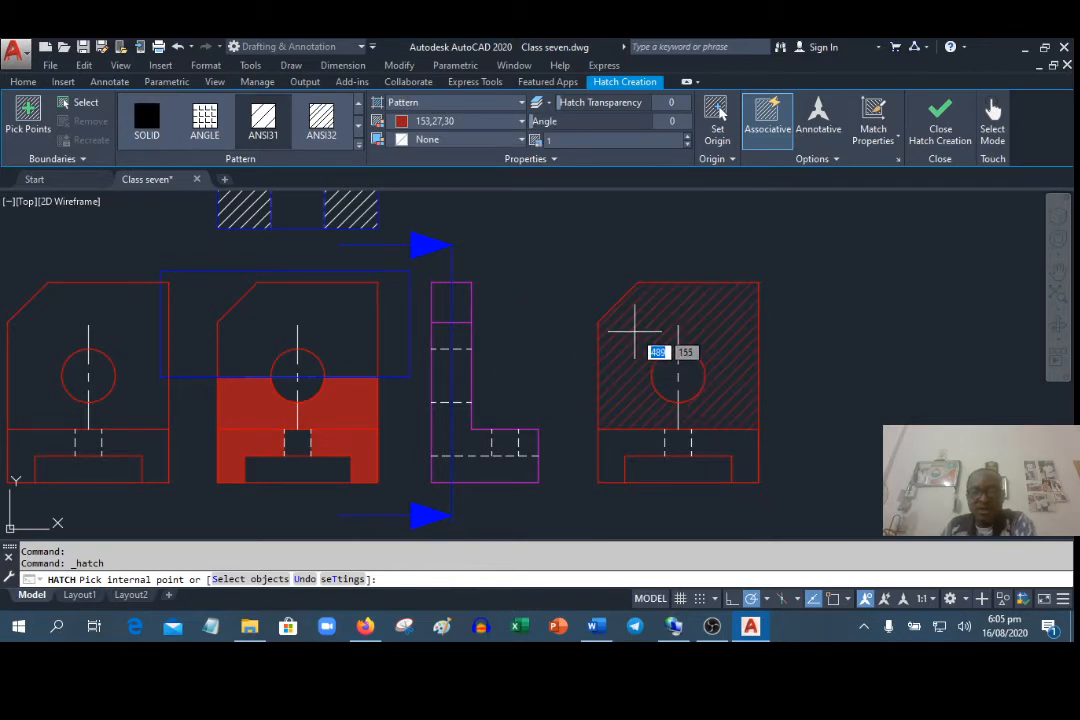
click(634, 330)
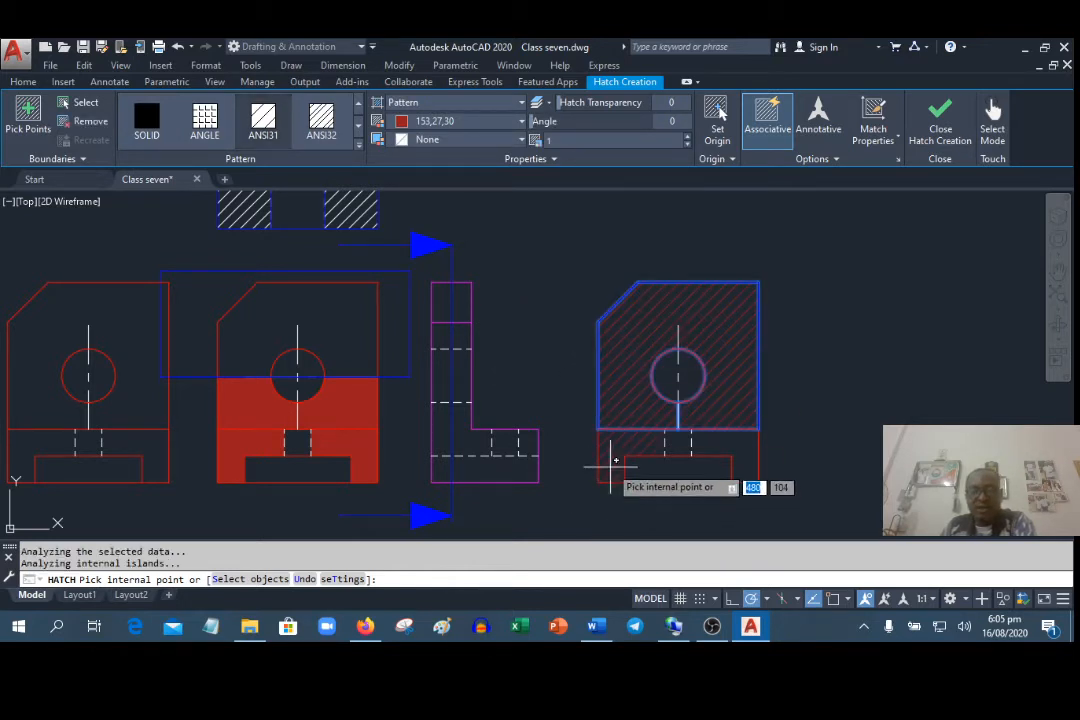
click(740, 452)
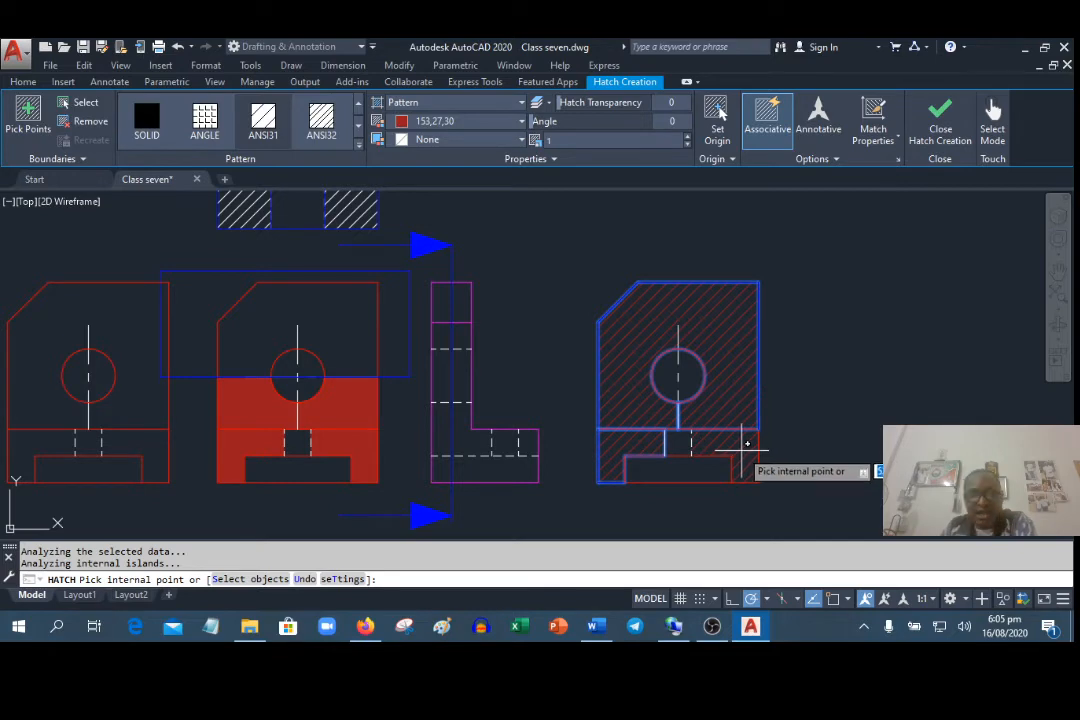
right_click(747, 446)
click(778, 228)
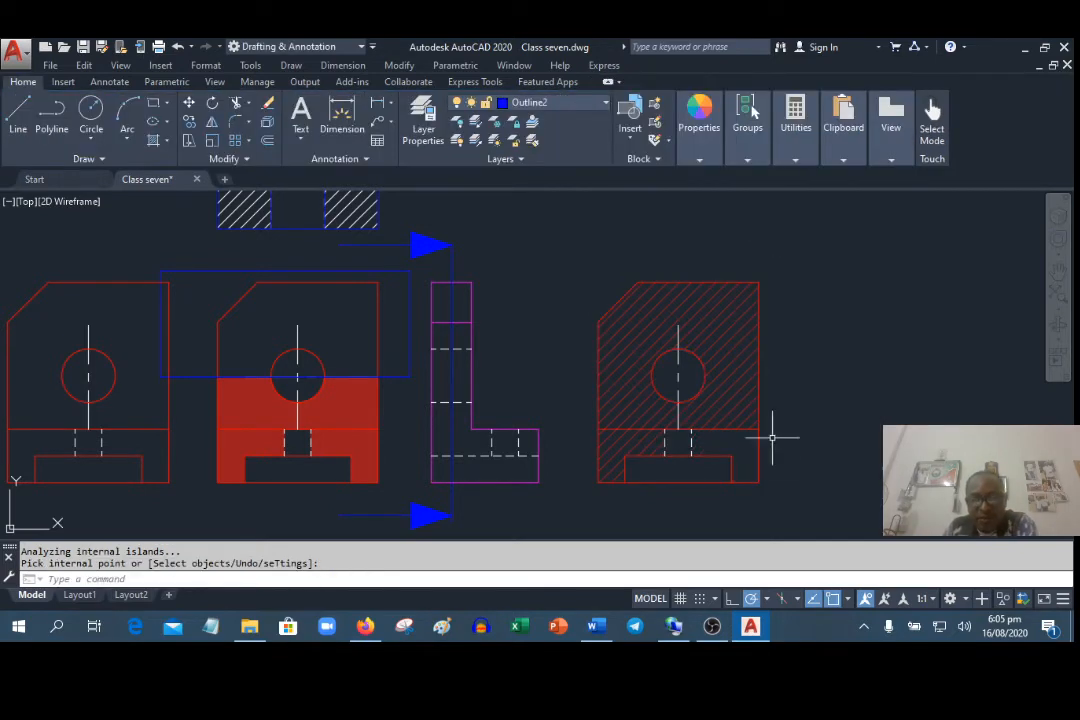
Delete the ANSI31 hatch from the left part of the right-hand front view's base
click(658, 443)
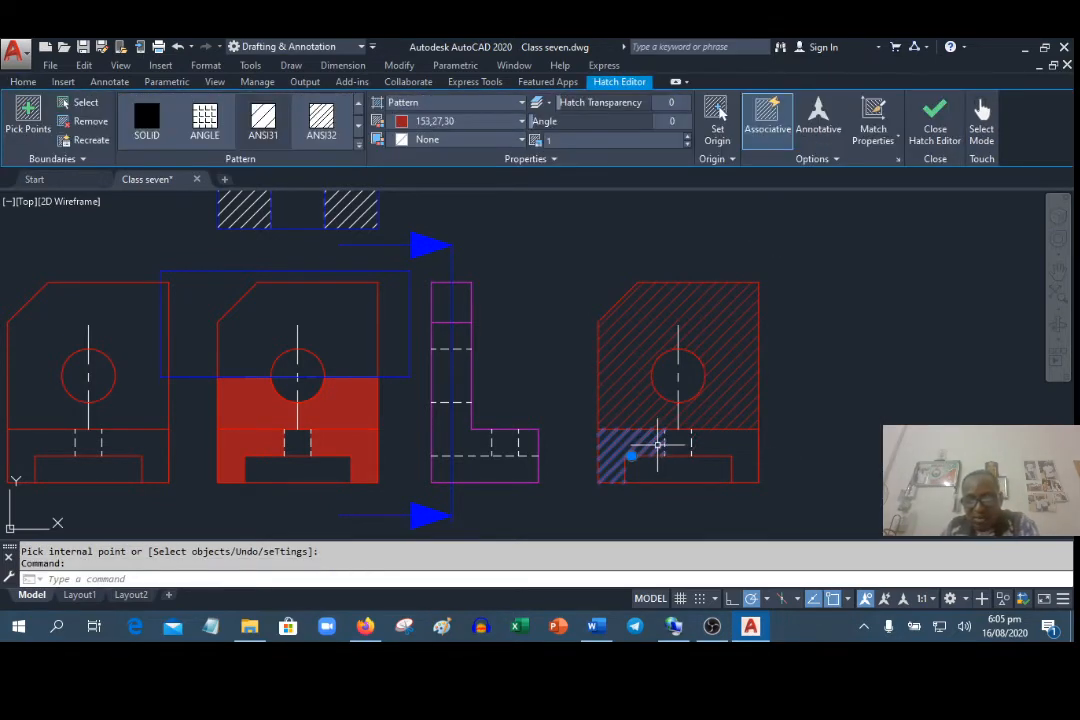
key(Delete)
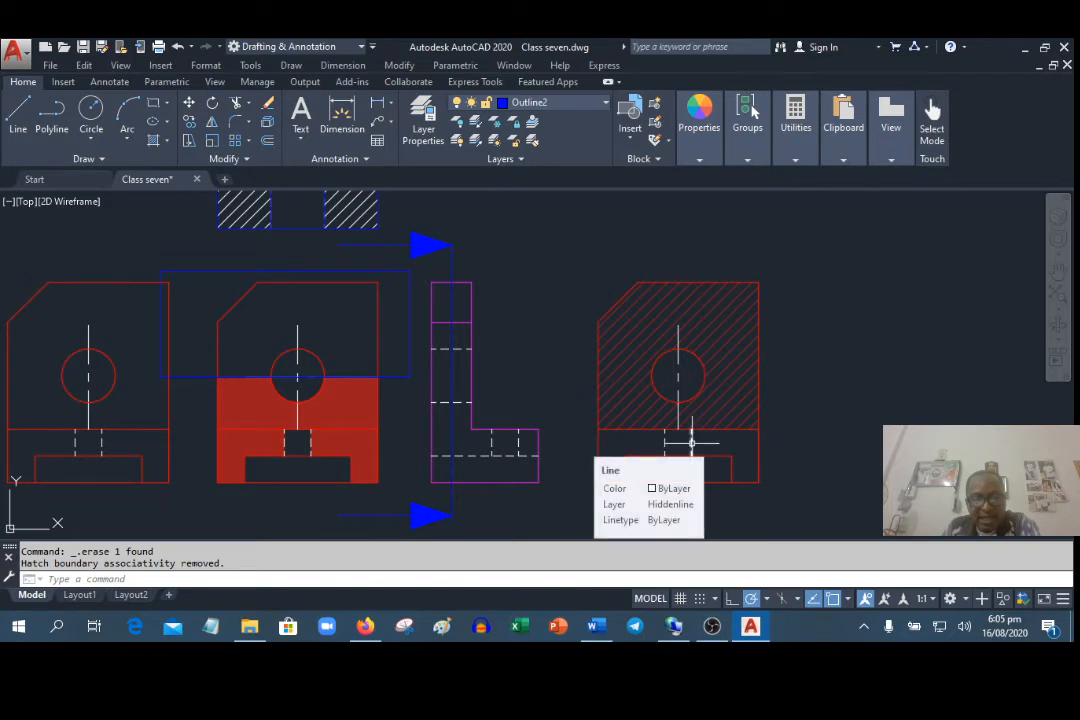
click(691, 441)
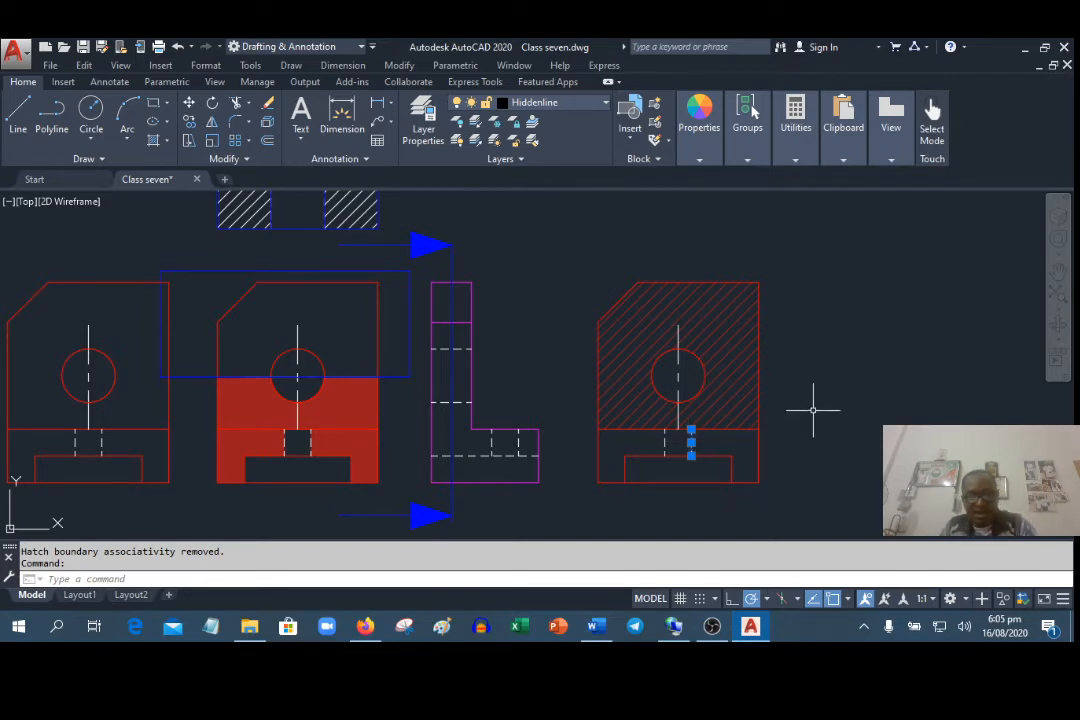
key(Escape)
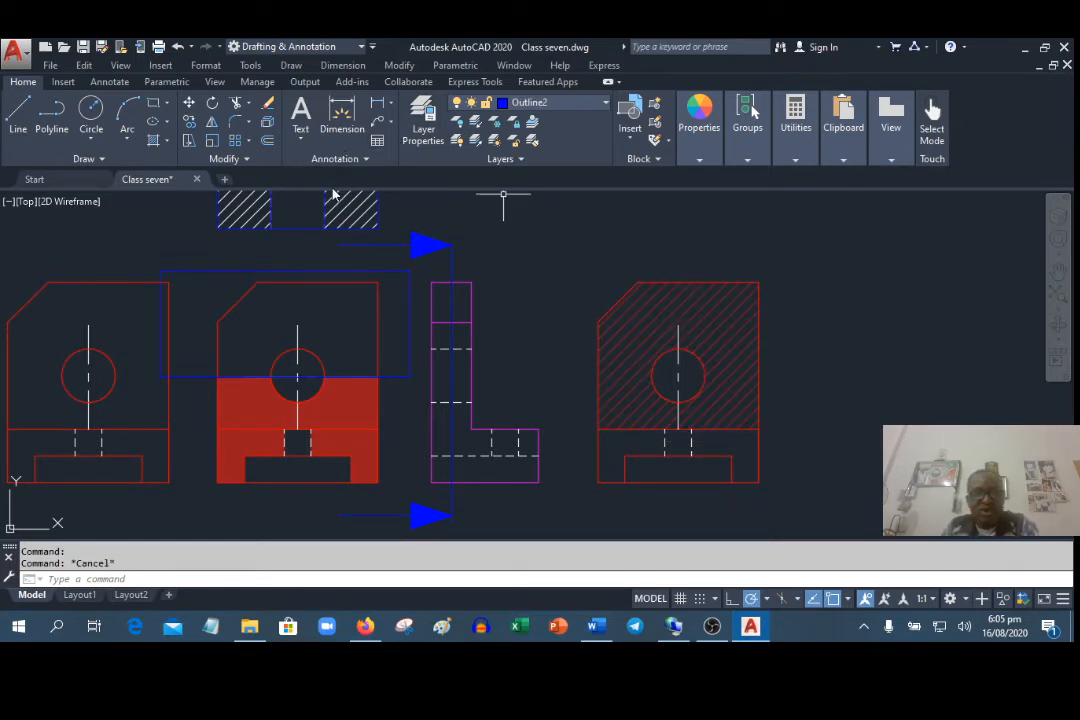
Hatch the right-hand front view's base with ANSI31 on both sides of the dashed hole, leaving the hole and slot empty
click(154, 140)
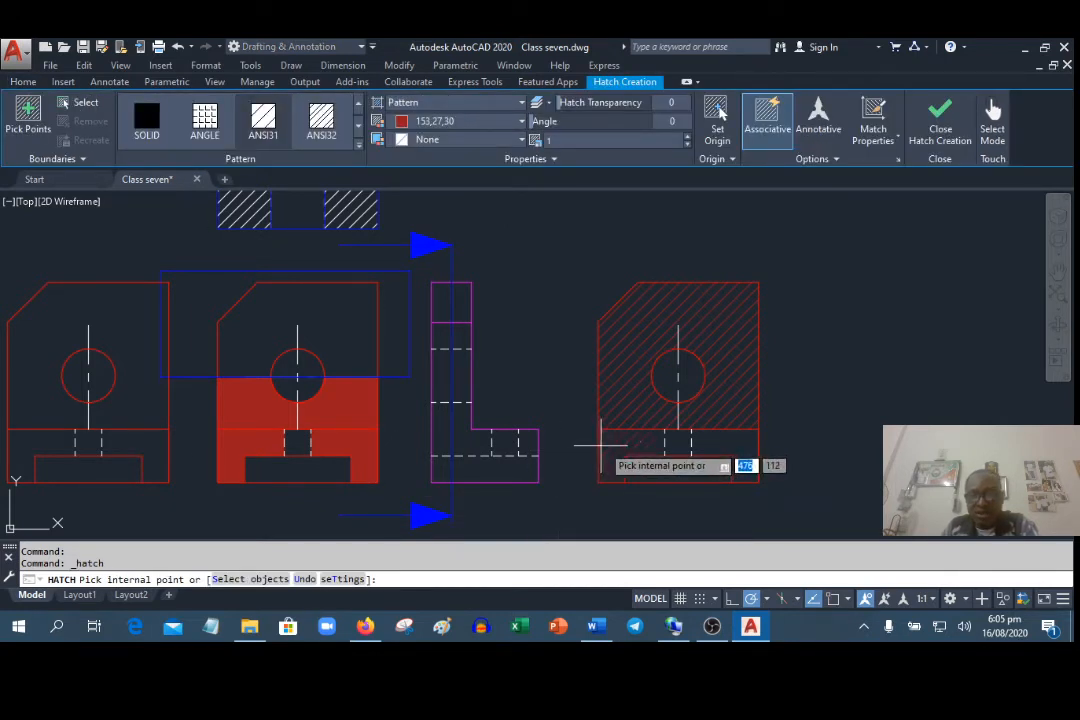
click(630, 442)
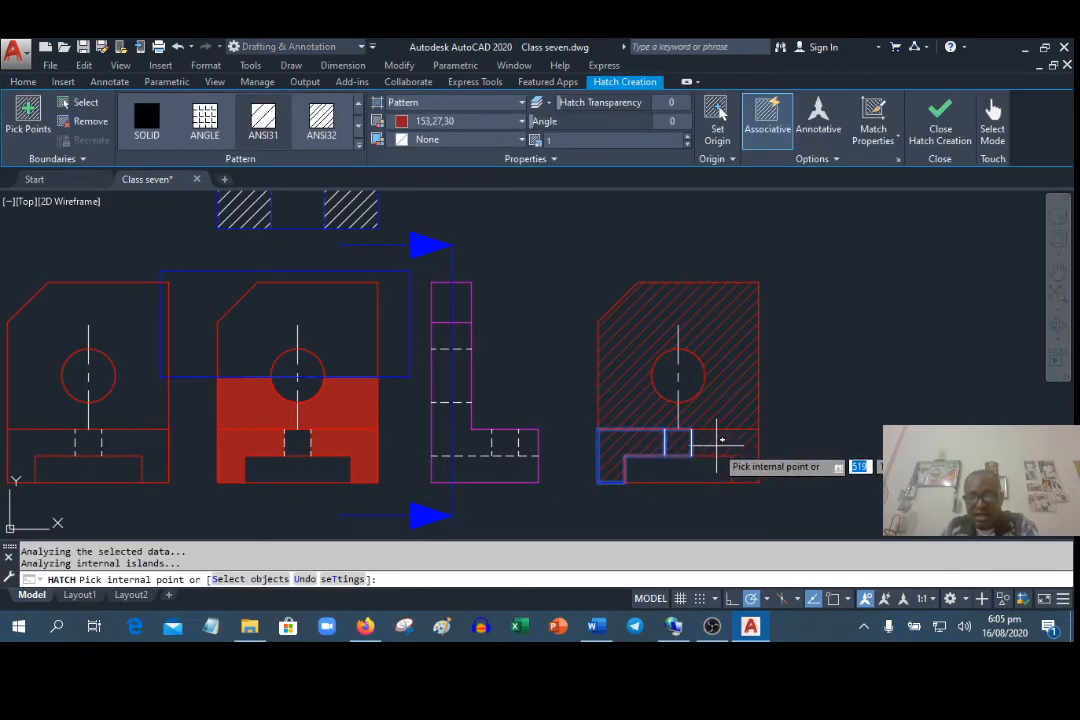
click(717, 440)
right_click(800, 277)
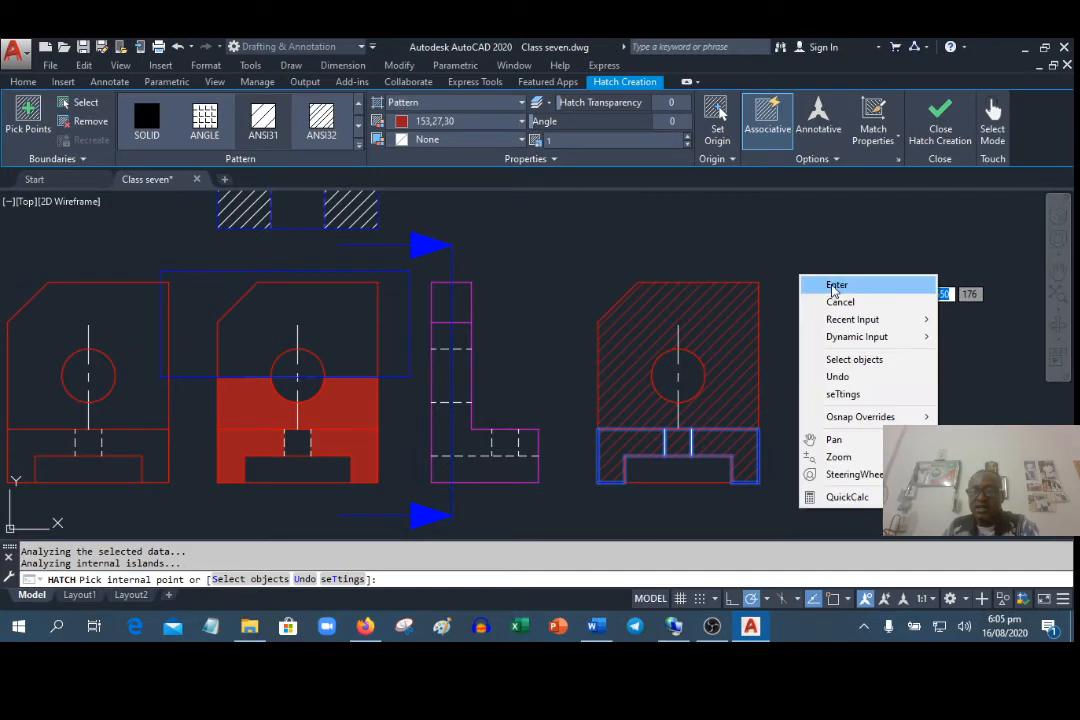
click(836, 286)
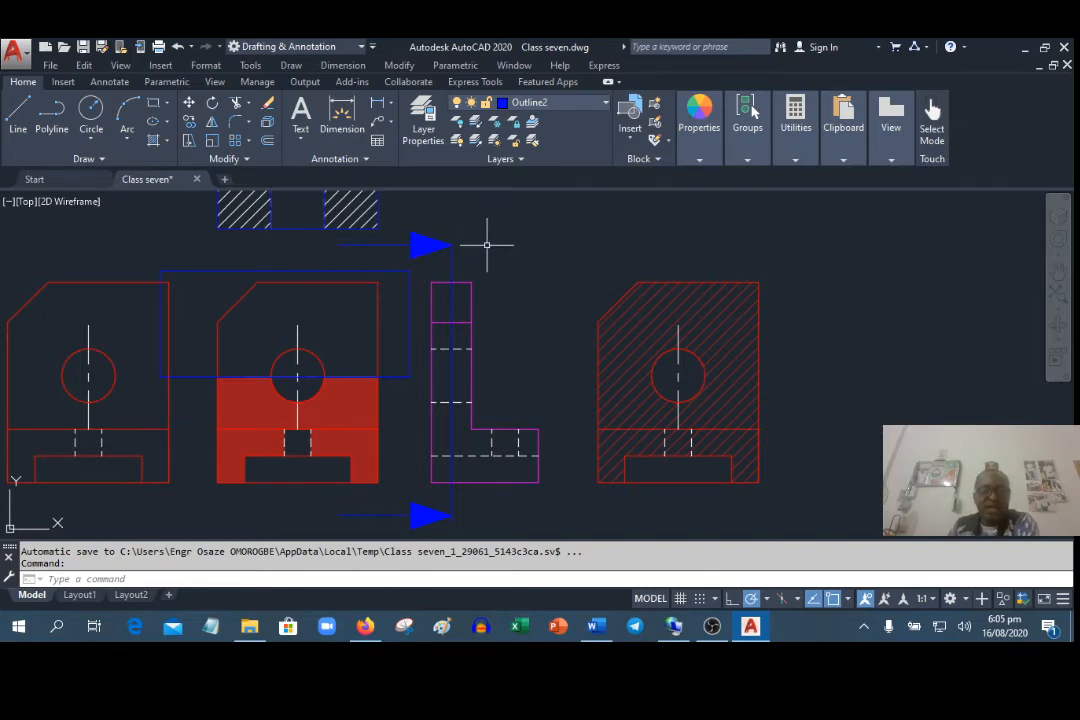
Rotate the cutting plane's upper viewing arrow and its line 180° about the arrow tip
click(429, 268)
click(405, 224)
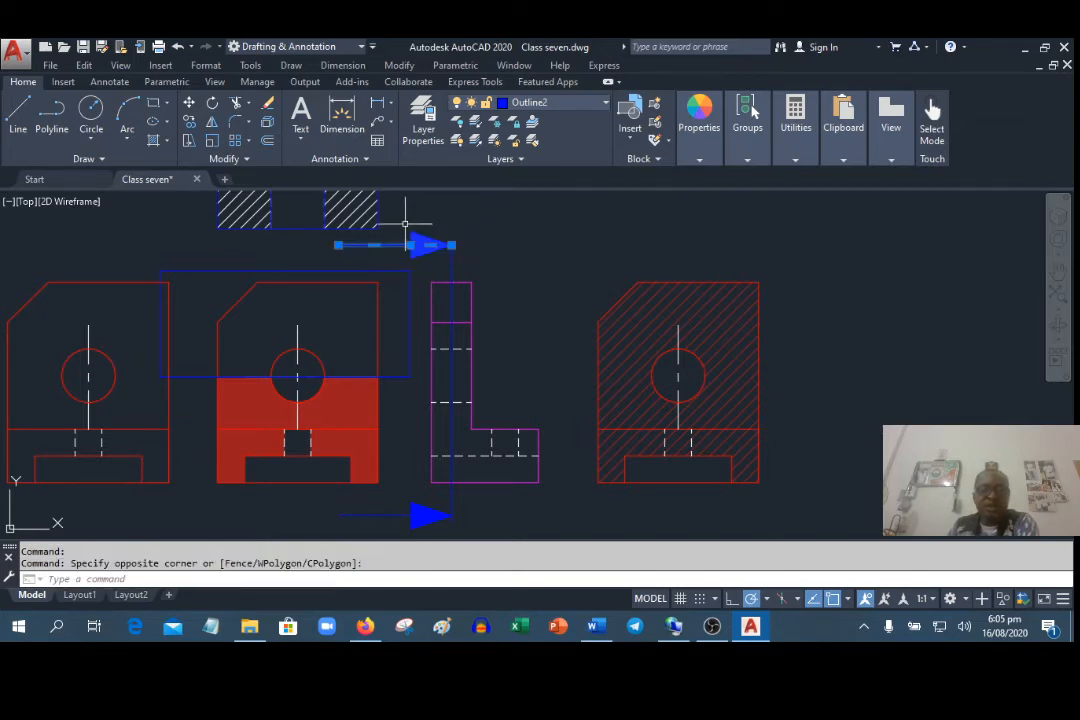
right_click(476, 222)
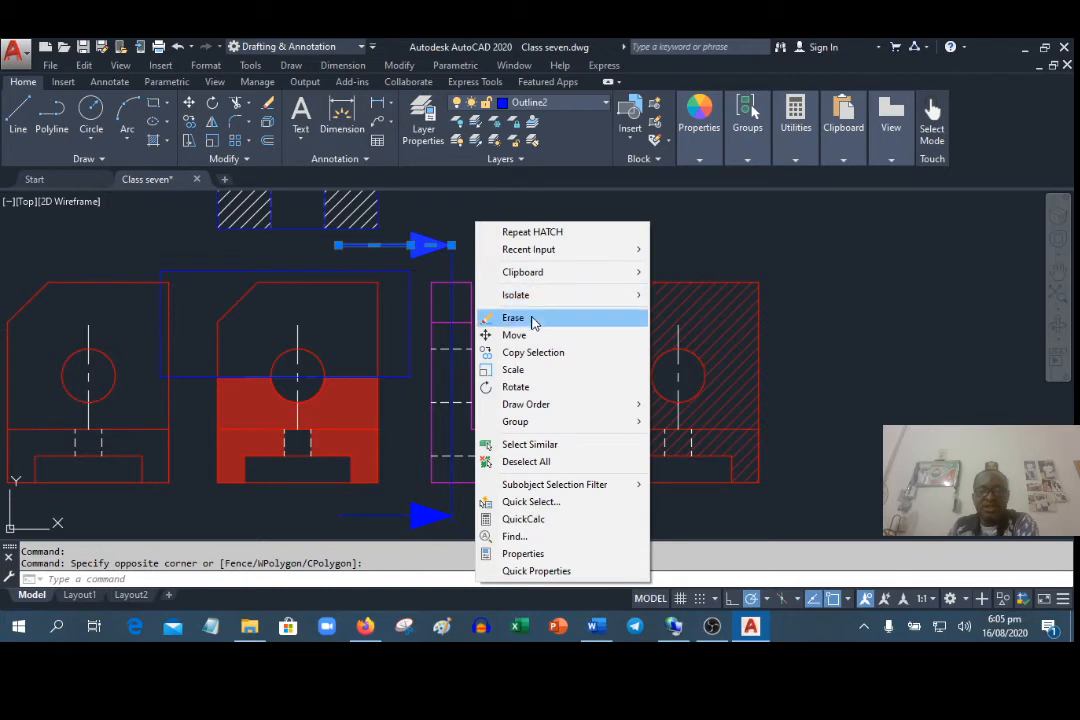
click(516, 387)
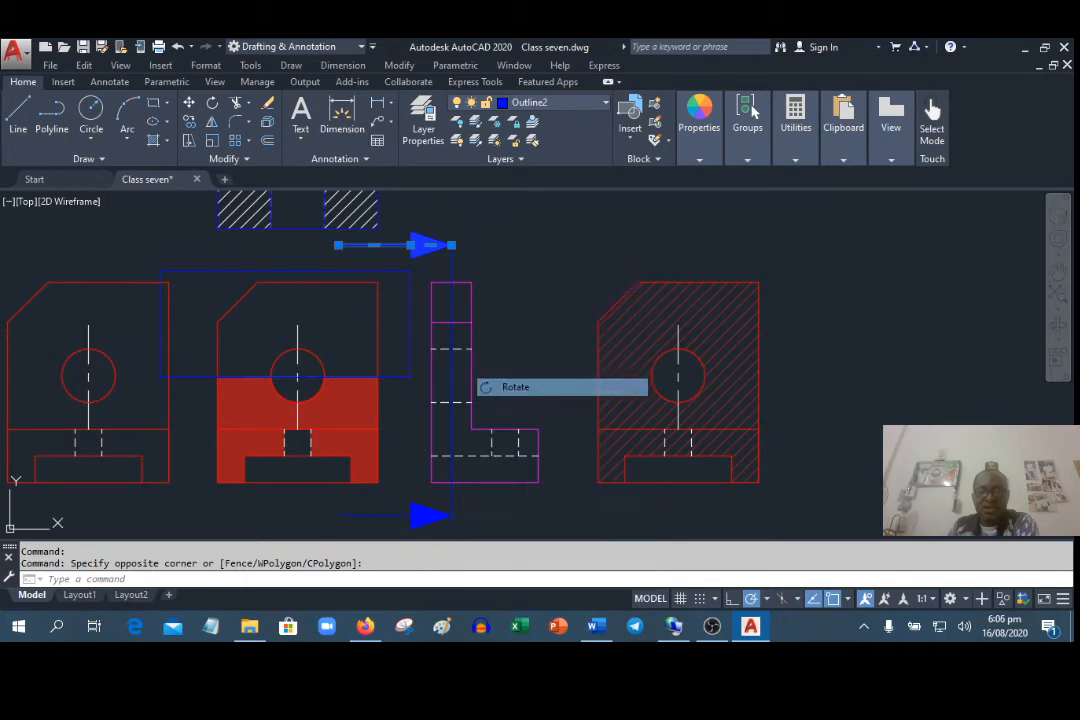
click(449, 244)
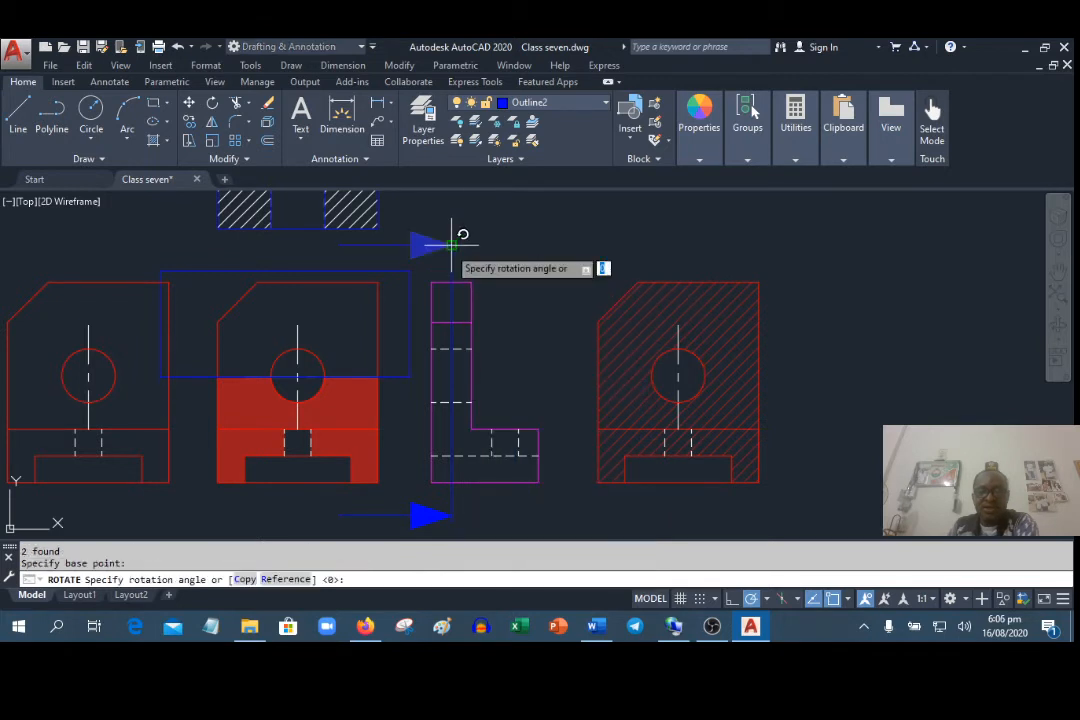
click(345, 243)
Rotate the cutting plane's lower viewing arrow and its line 180° about the arrow tip
scroll(500, 340, down, 3)
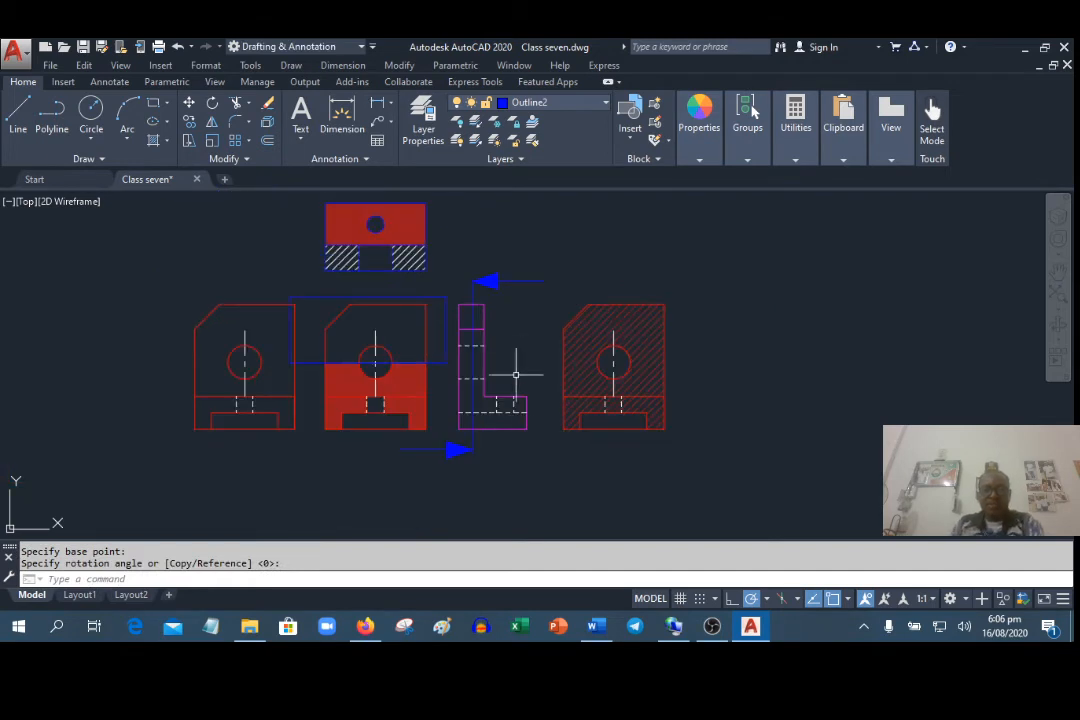
click(438, 468)
click(380, 436)
right_click(388, 494)
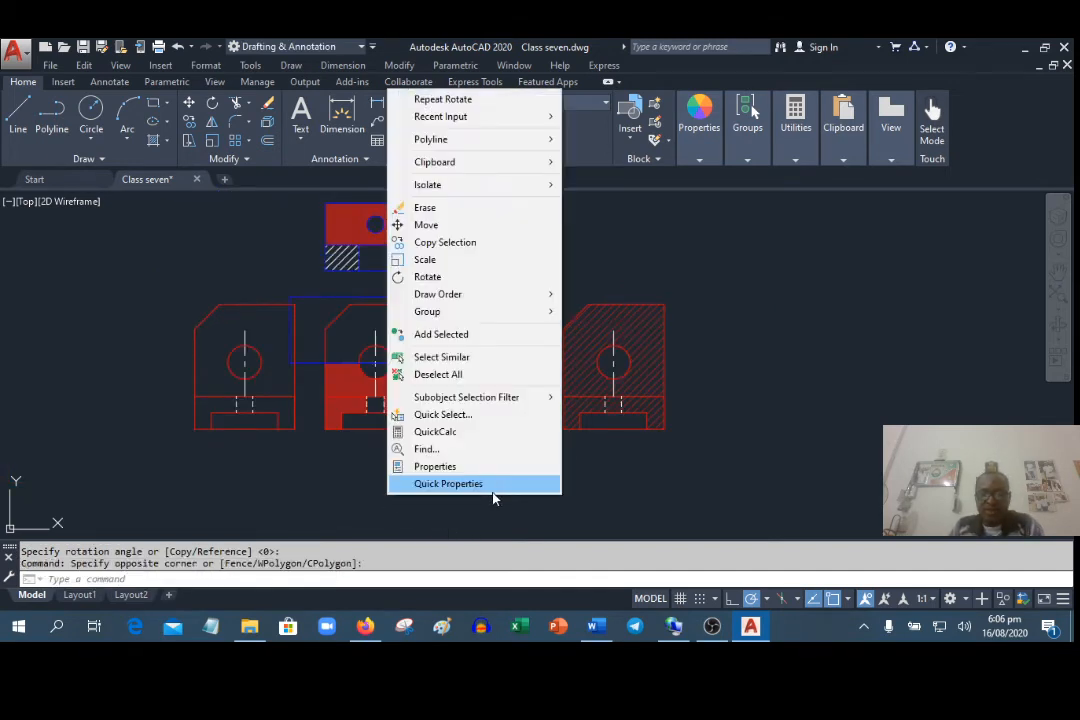
click(633, 495)
click(516, 479)
scroll(510, 480, down, 2)
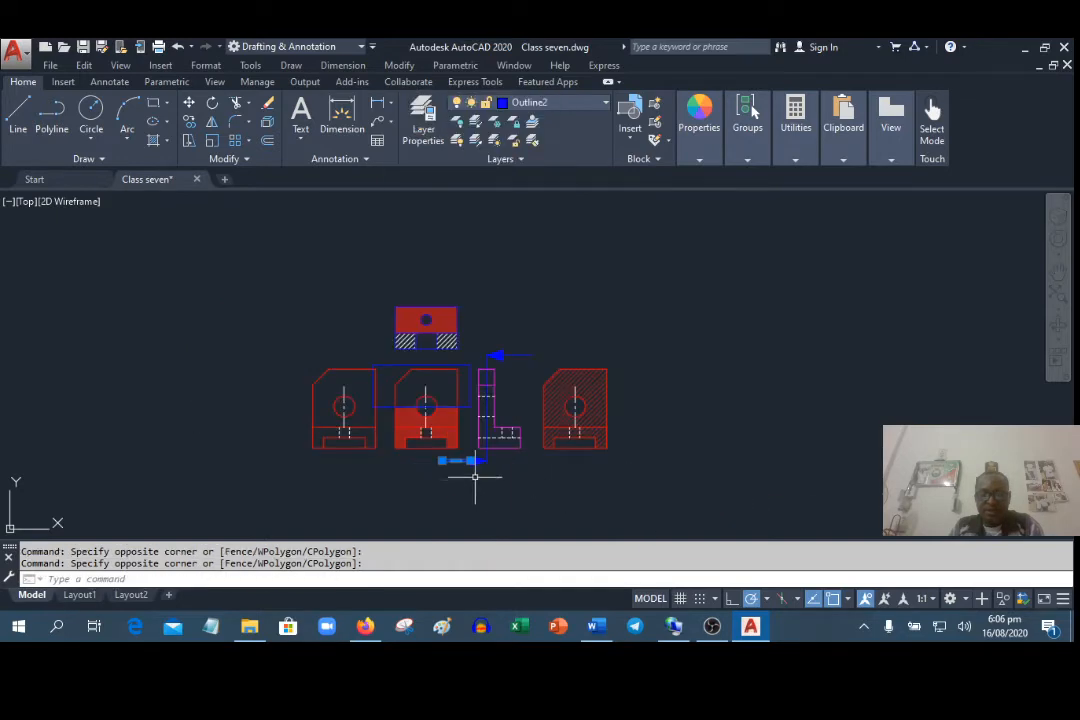
click(475, 475)
click(470, 463)
right_click(465, 494)
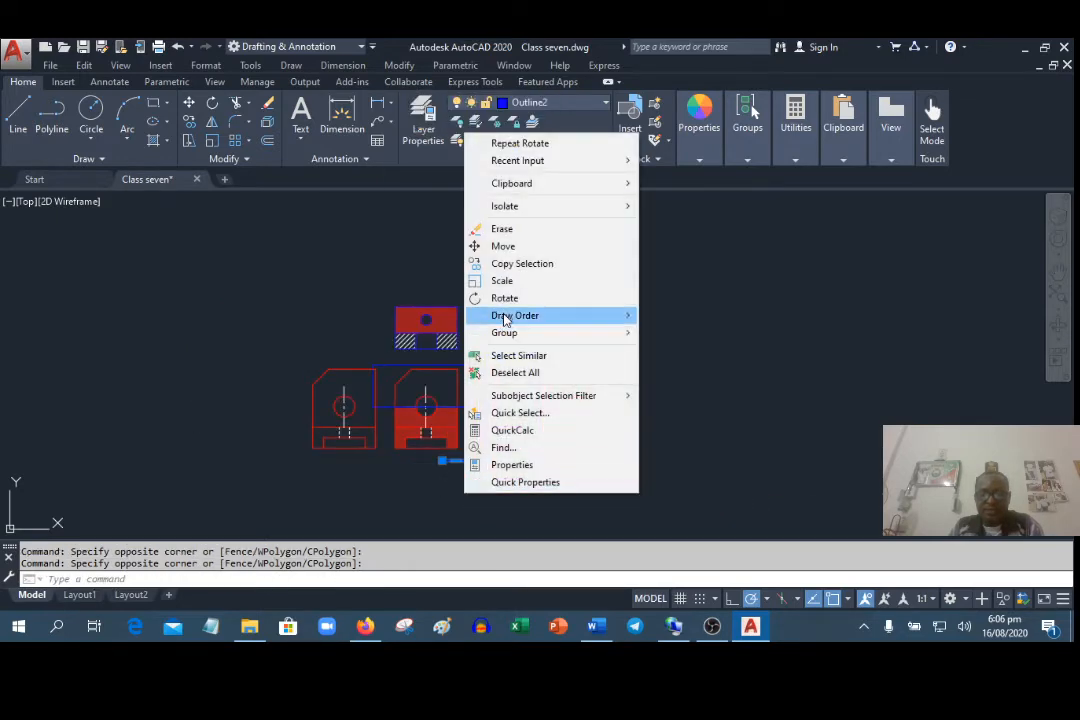
click(502, 298)
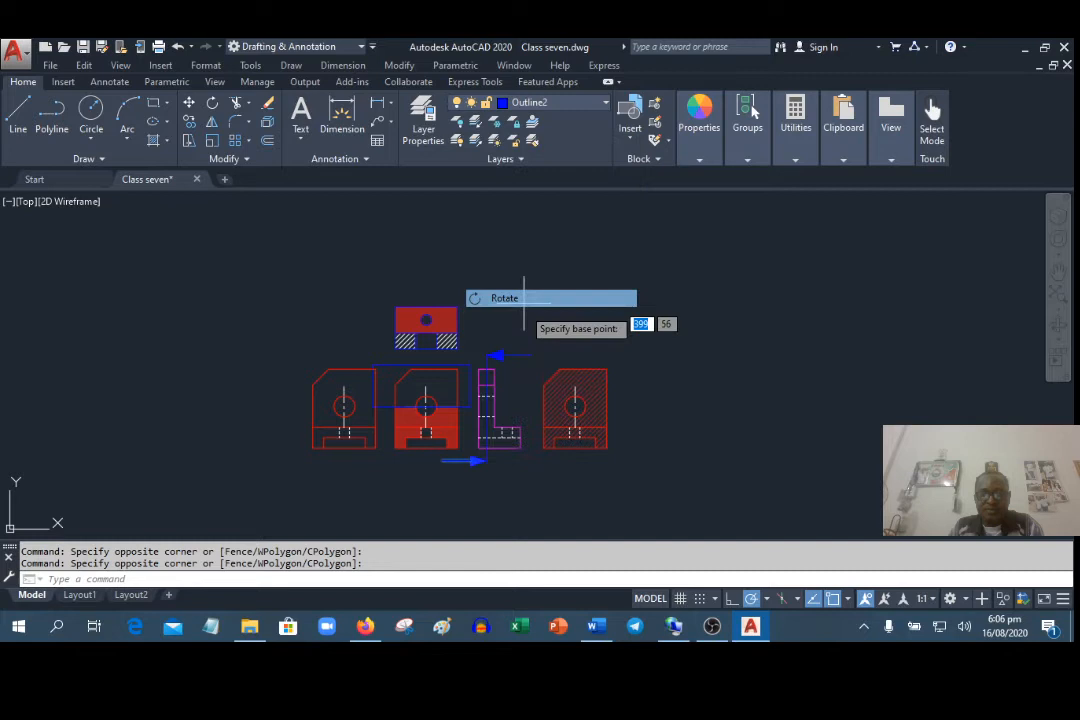
click(487, 461)
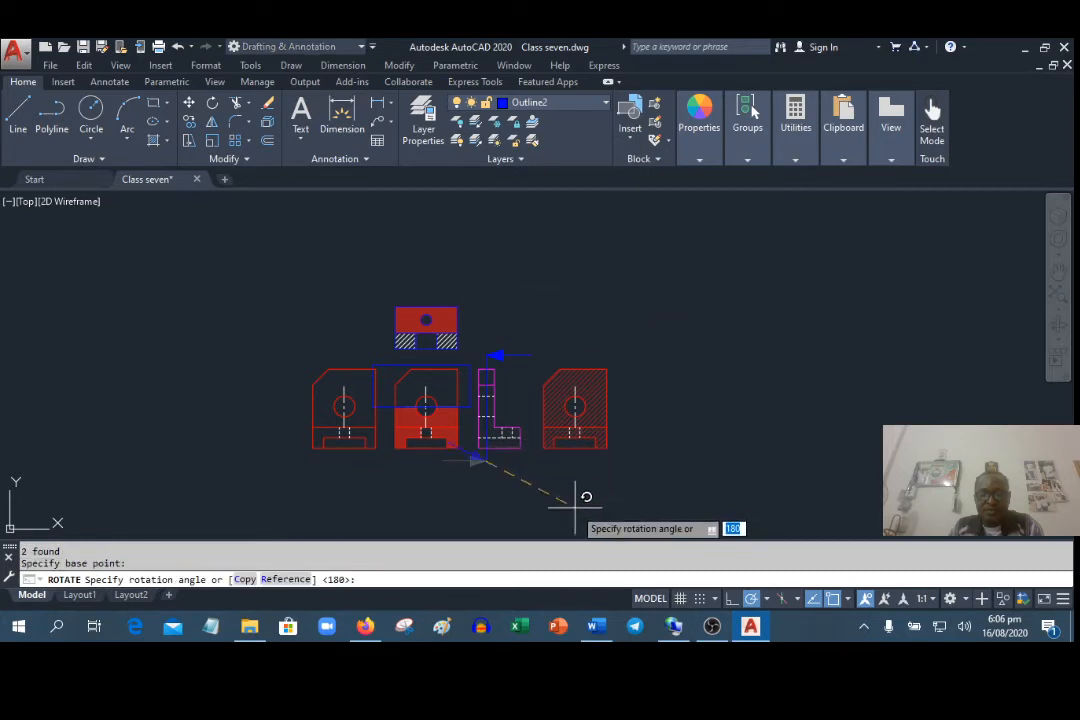
click(410, 460)
scroll(470, 458, up, 2)
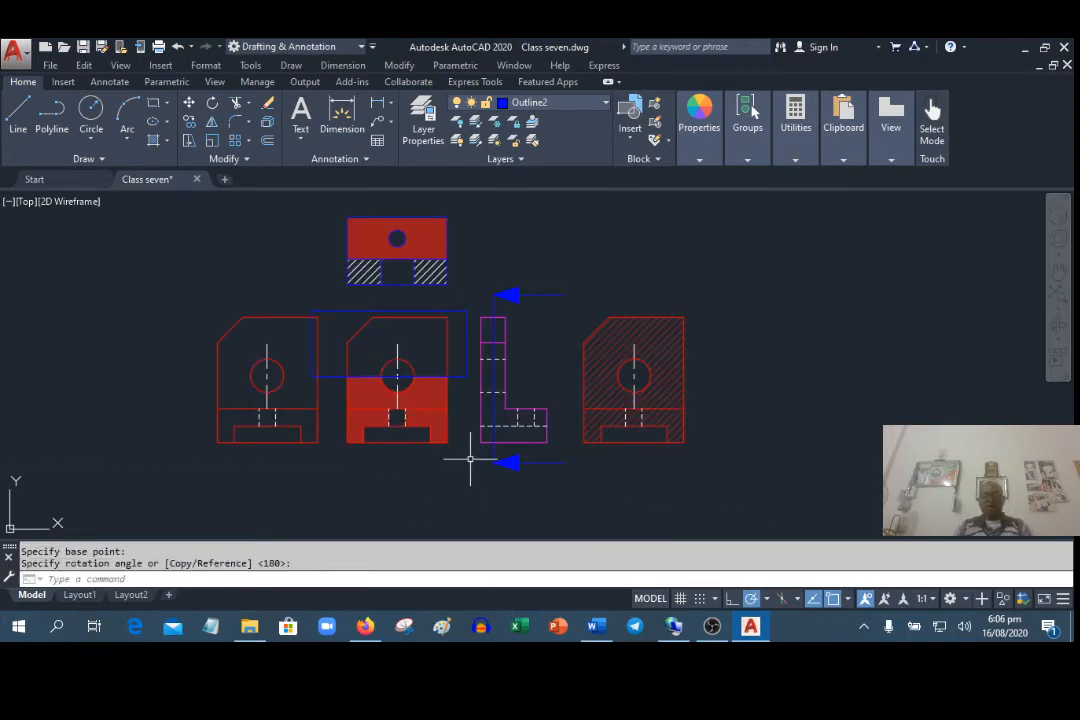
scroll(470, 458, up, 2)
scroll(472, 453, down, 2)
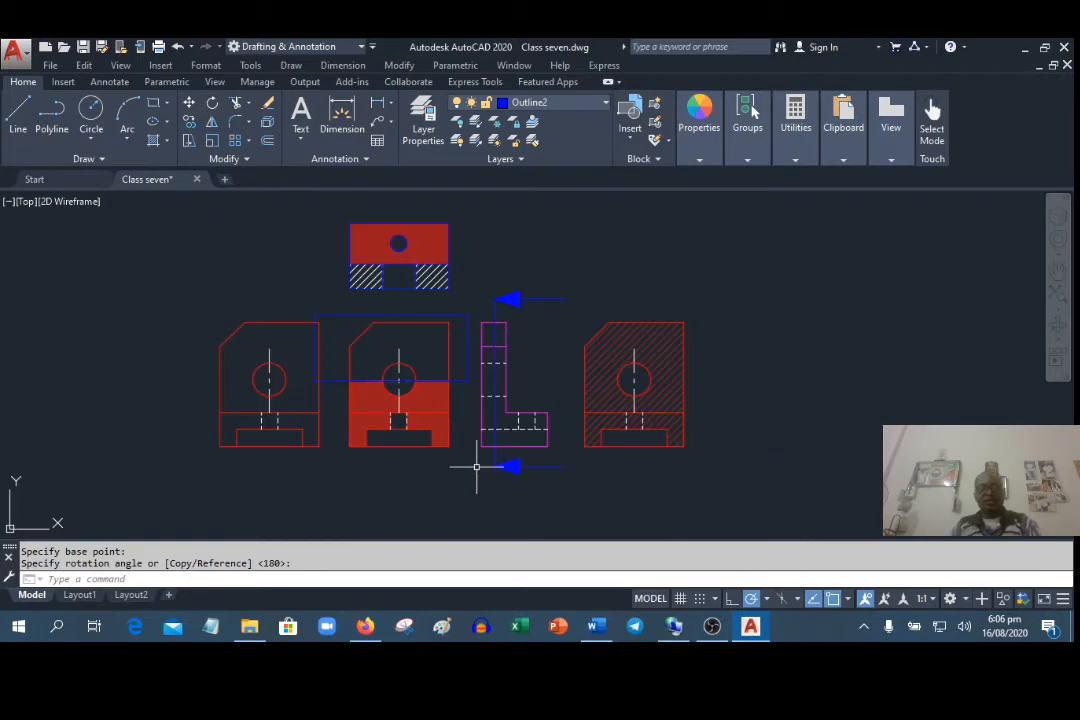
Delete the blue rectangle and the blue horizontal line crossing the solid-hatched front view
click(361, 316)
key(Delete)
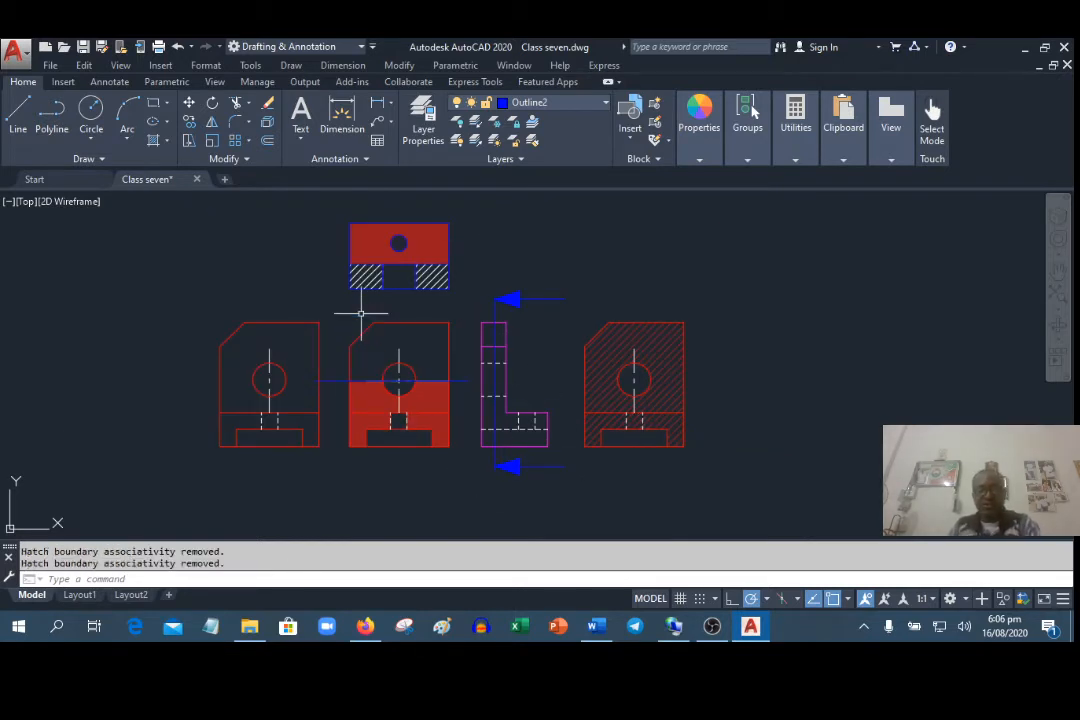
click(333, 380)
key(Delete)
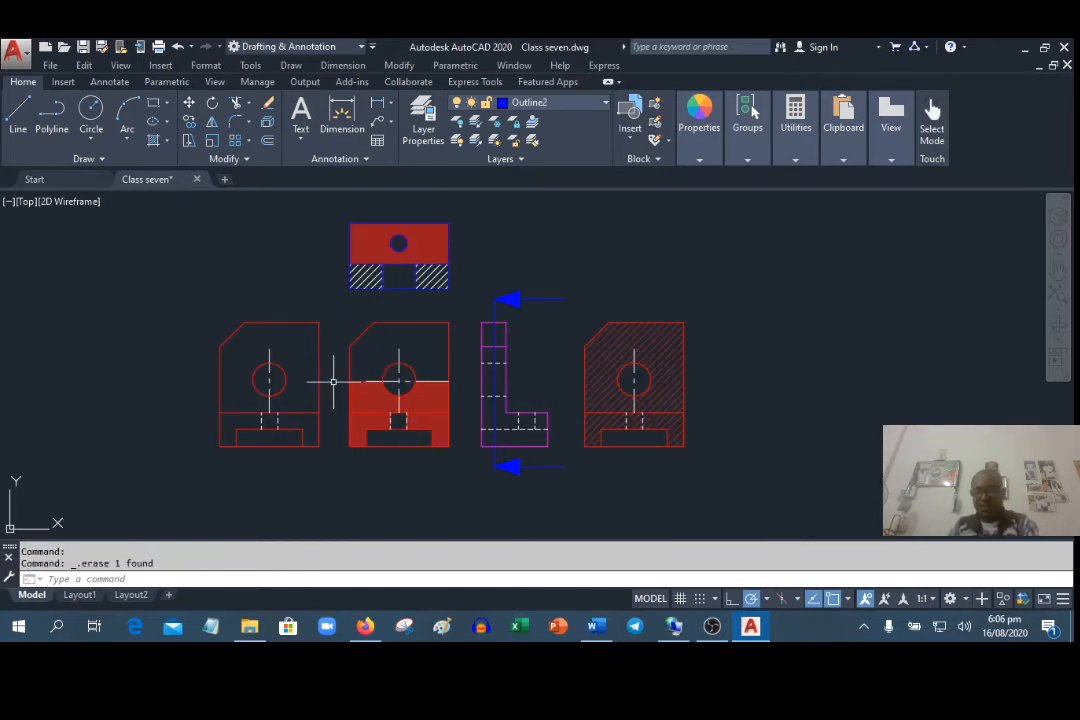
Delete the two dashed hidden lines from the base of the leftmost front view copy
click(289, 420)
click(241, 421)
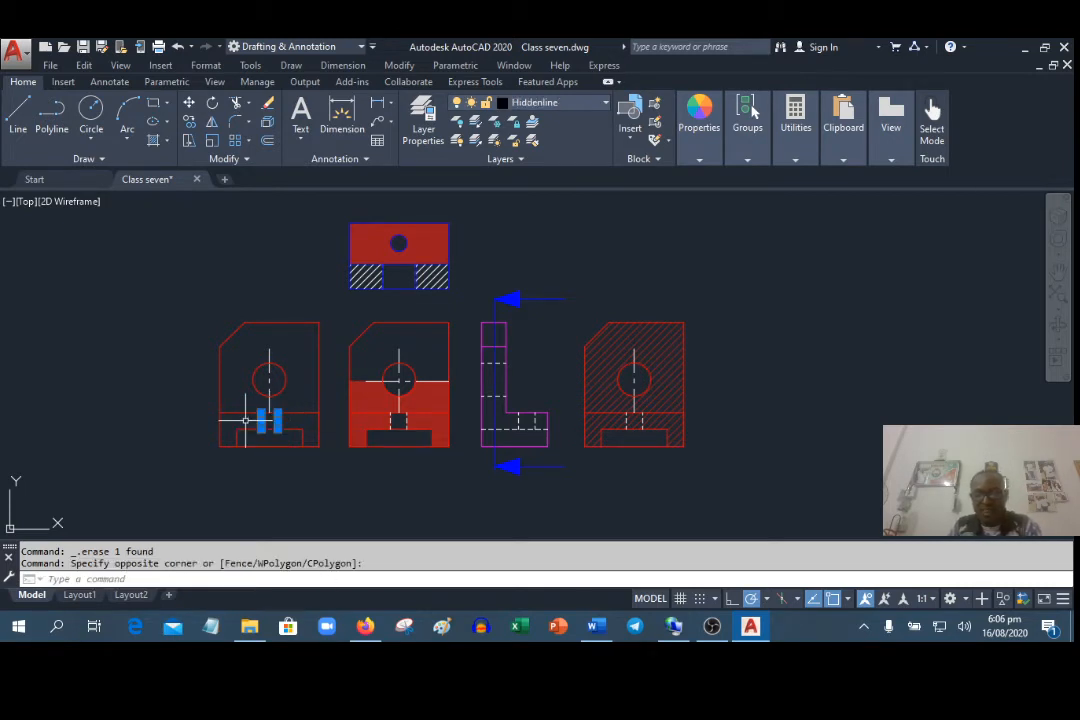
key(Delete)
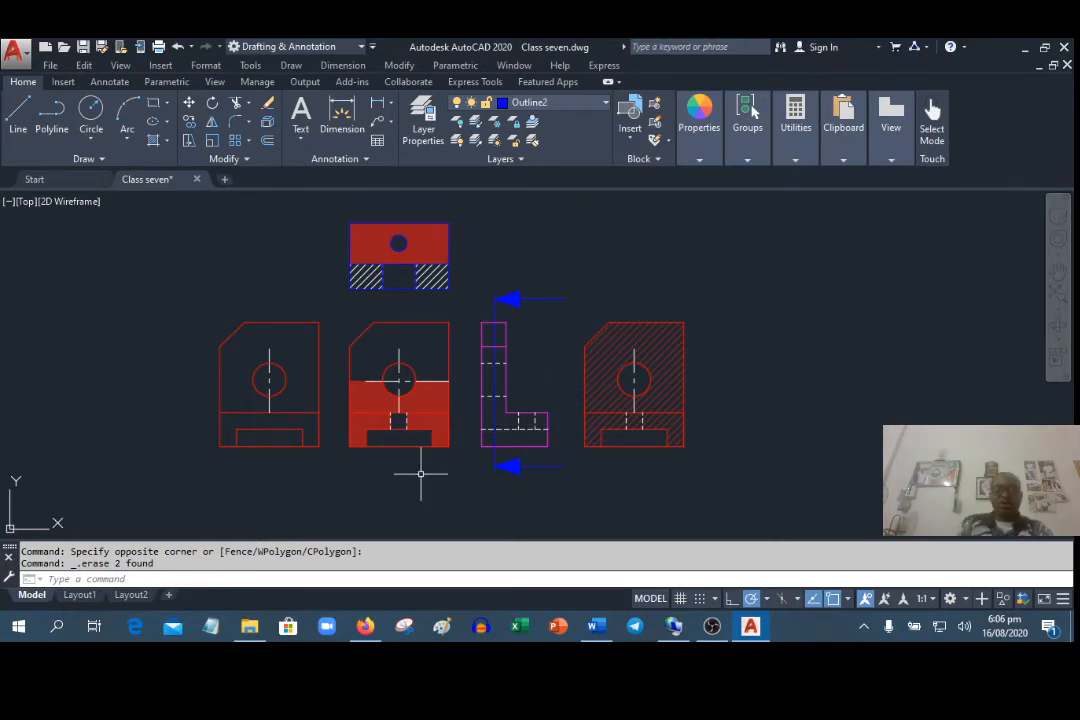
Hatch the upper and base regions of the leftmost front view copy with red ANSI31, leaving the hole and slot empty
click(154, 140)
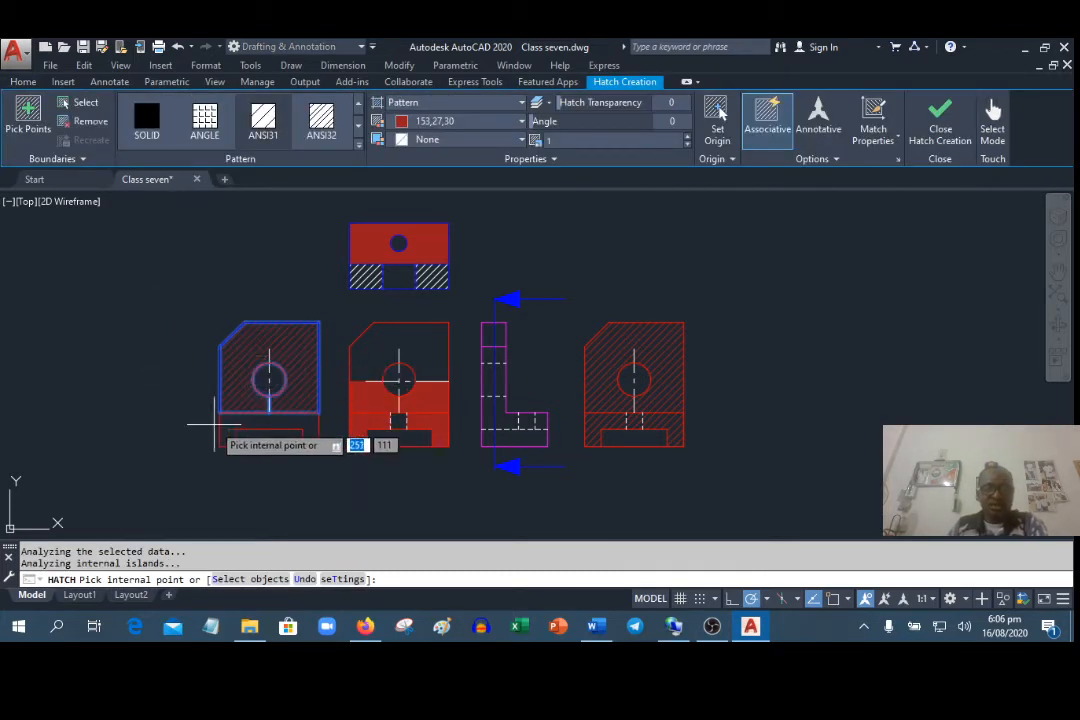
click(234, 421)
right_click(111, 306)
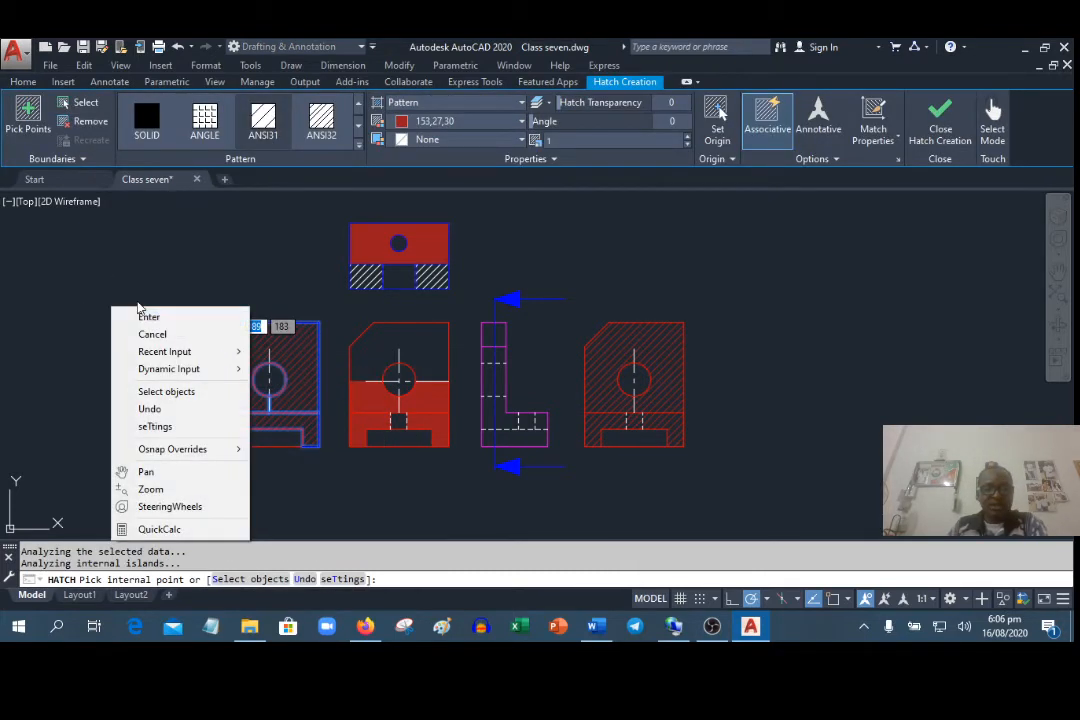
click(145, 315)
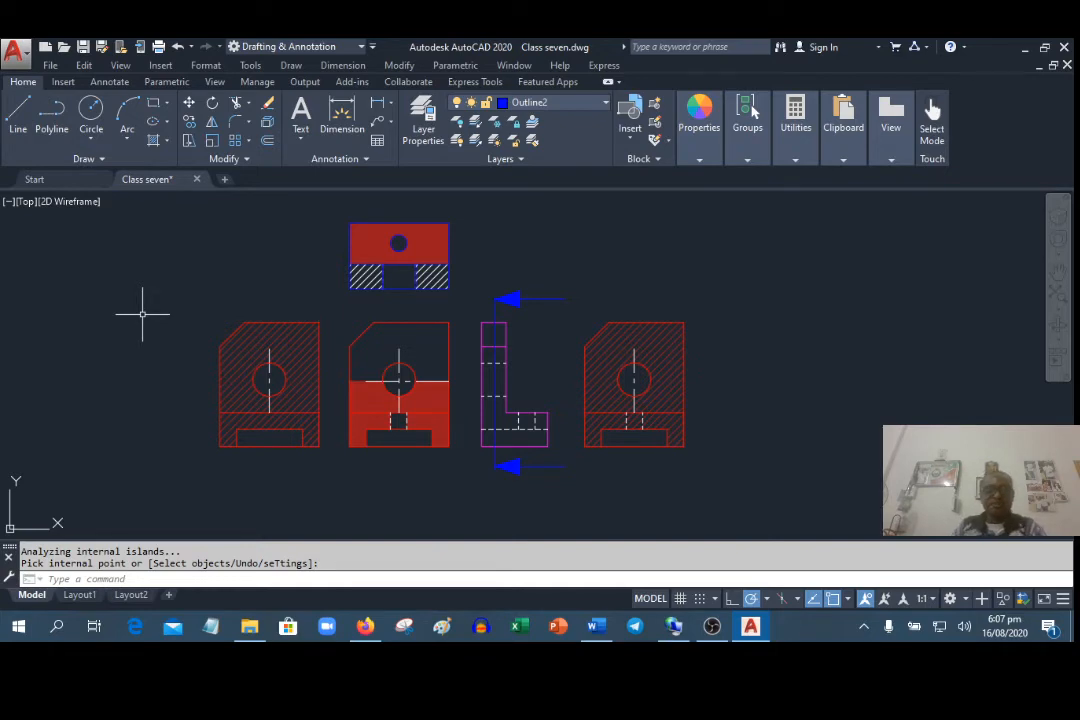
Review the Word training outline's Section and Auxiliary Views and Introduction to Solid and Surface Modeling topics, and return to AutoCAD
click(588, 624)
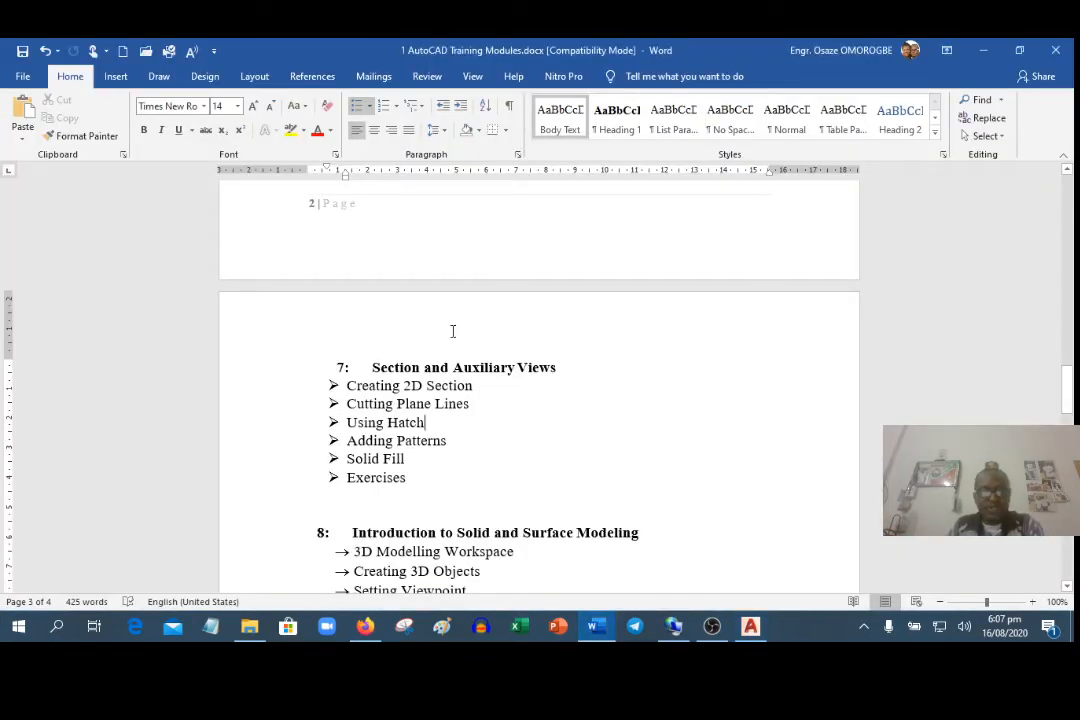
scroll(452, 331, down, 1)
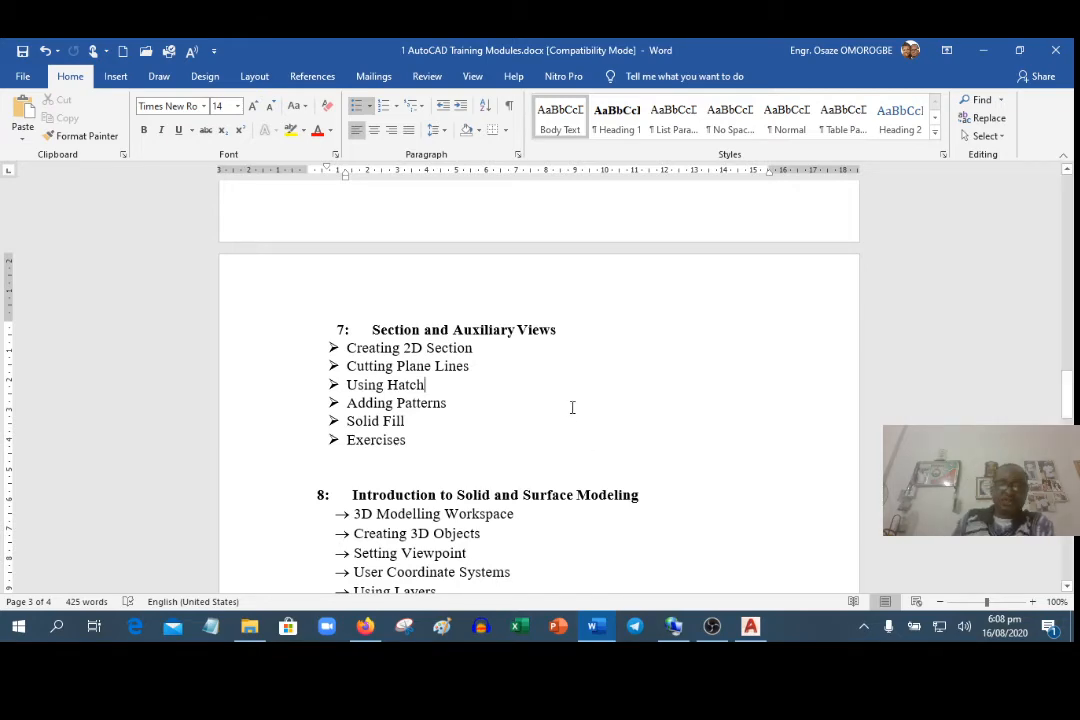
scroll(571, 407, down, 3)
scroll(572, 407, down, 3)
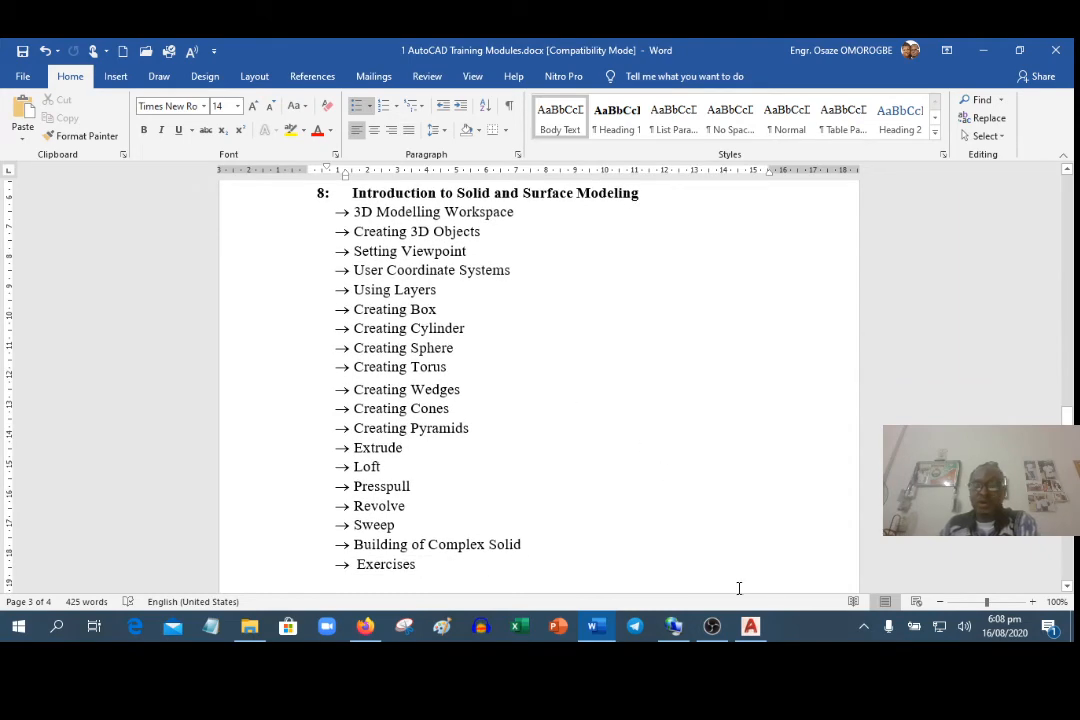
click(750, 627)
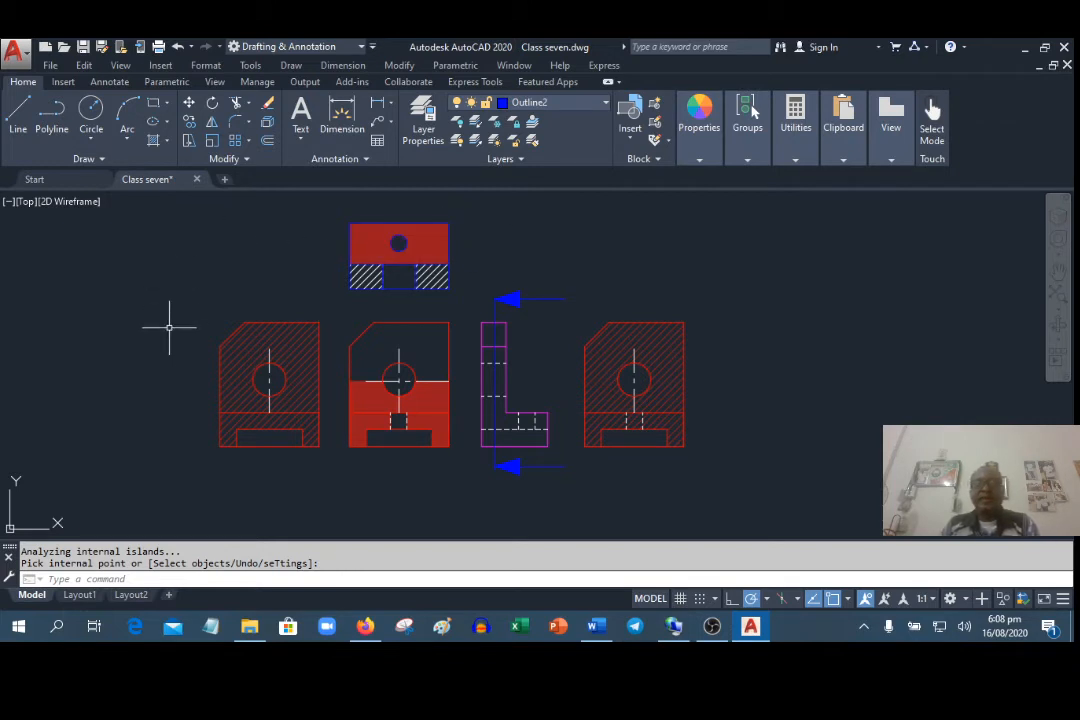
Save the drawing under the new name Class Eight.dwg in the Training folder
click(58, 70)
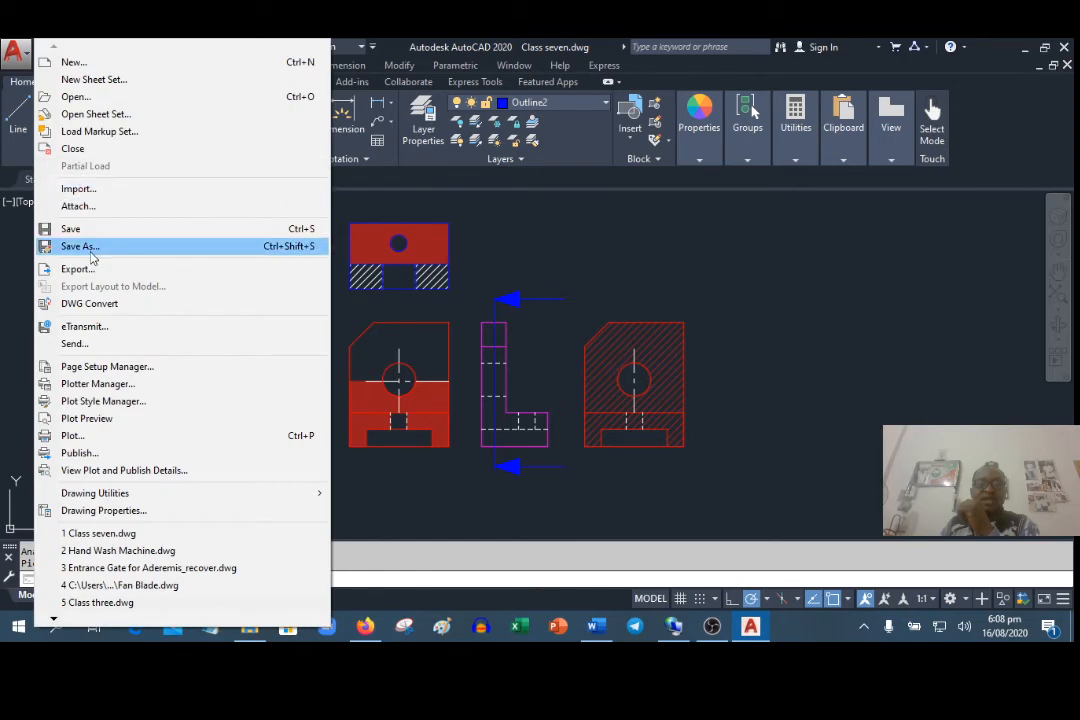
click(90, 250)
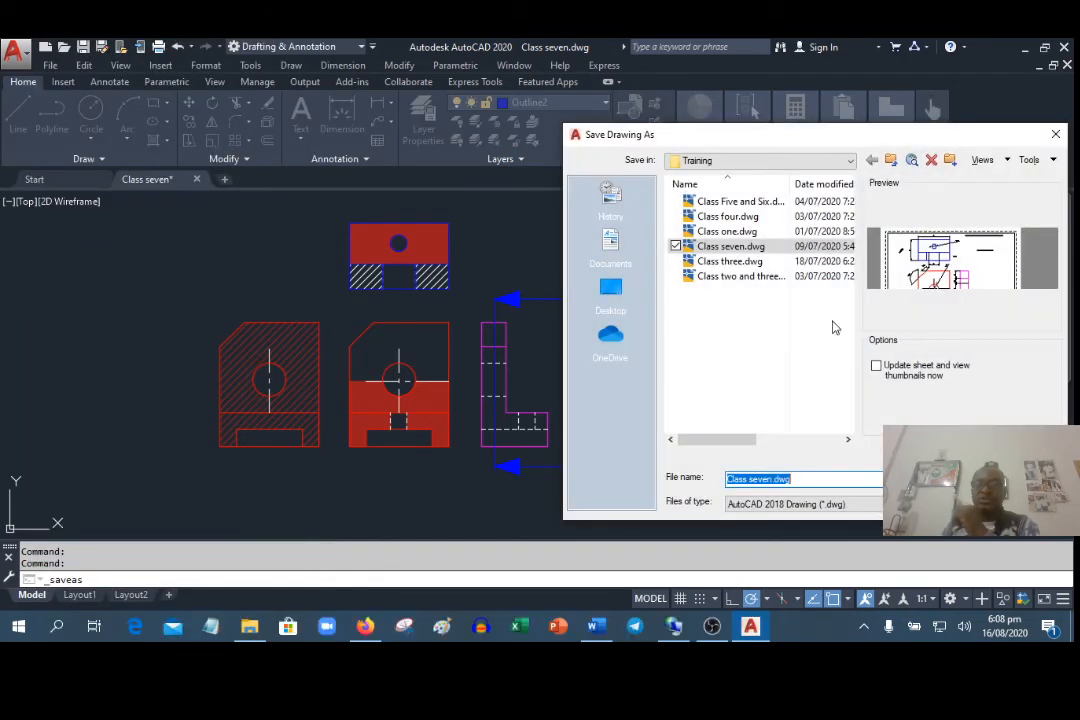
click(783, 480)
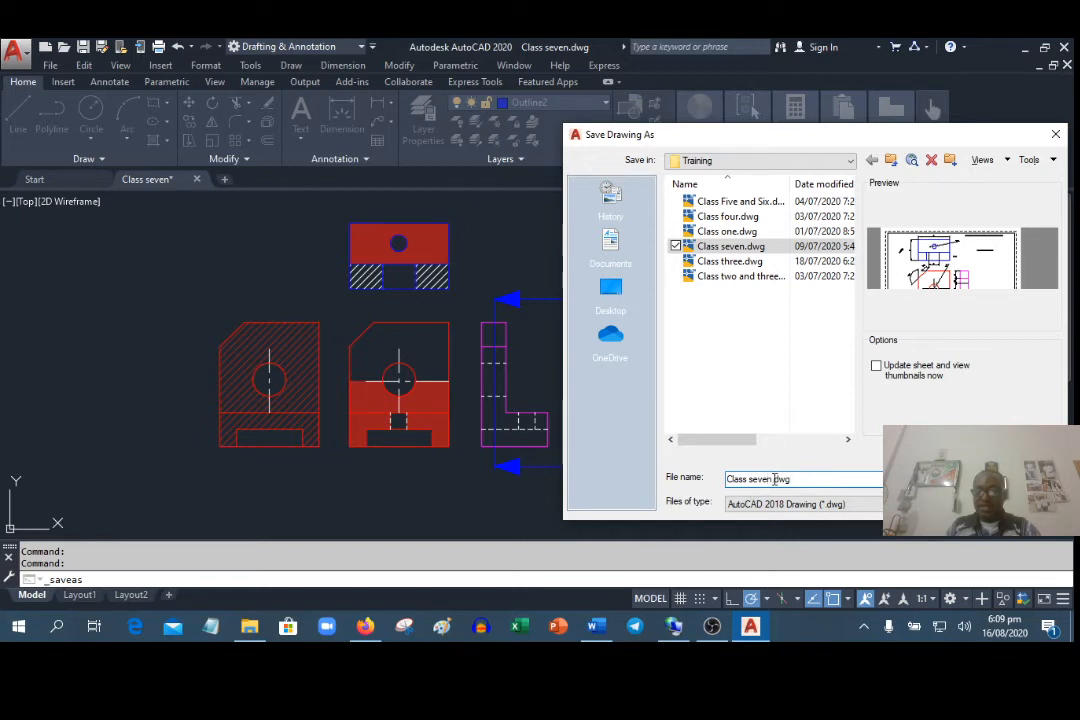
click(775, 480)
key(BackSpace)
key(BackSpace)
key(BackSpace)
key(BackSpace)
key(BackSpace)
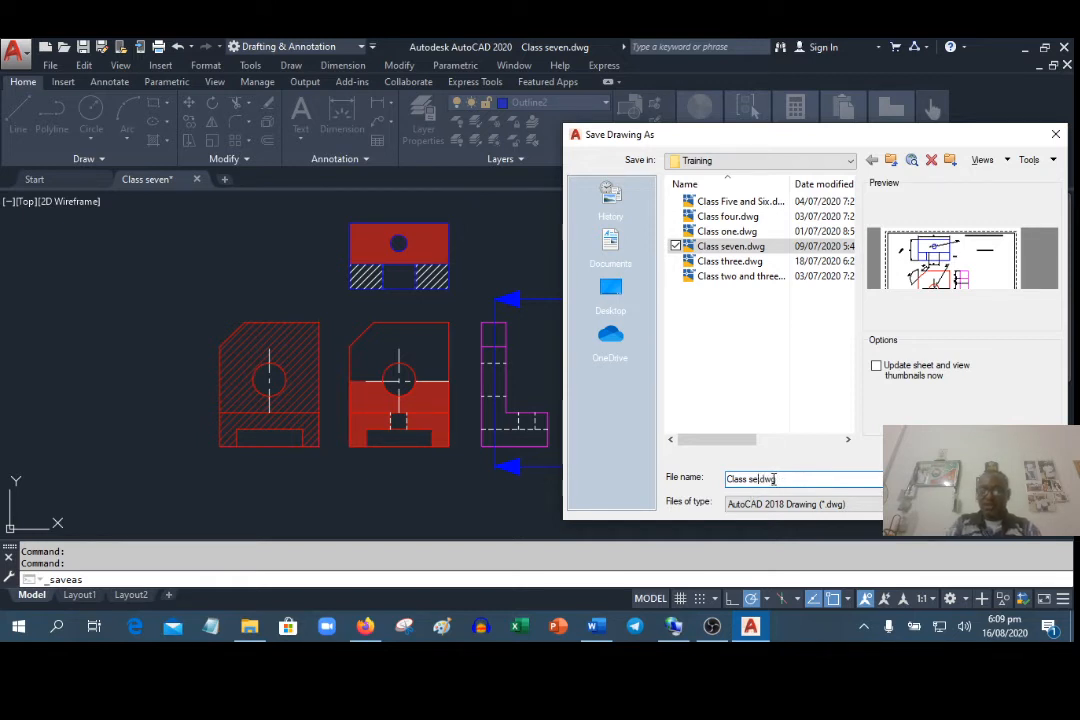
text(Eight)
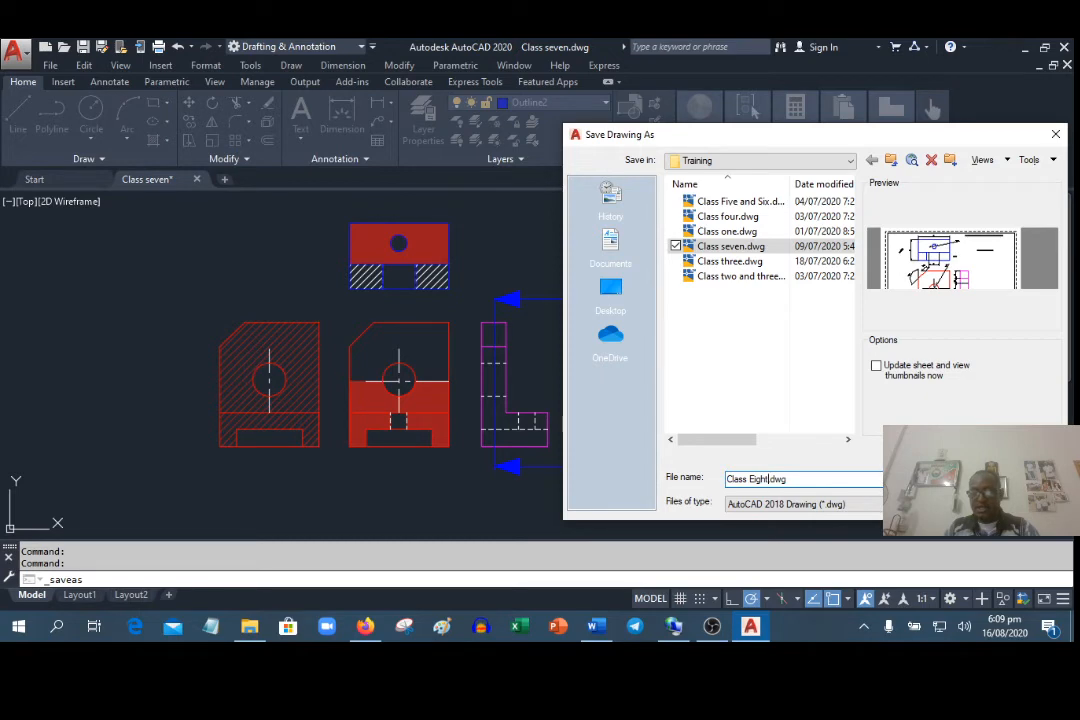
key(Return)
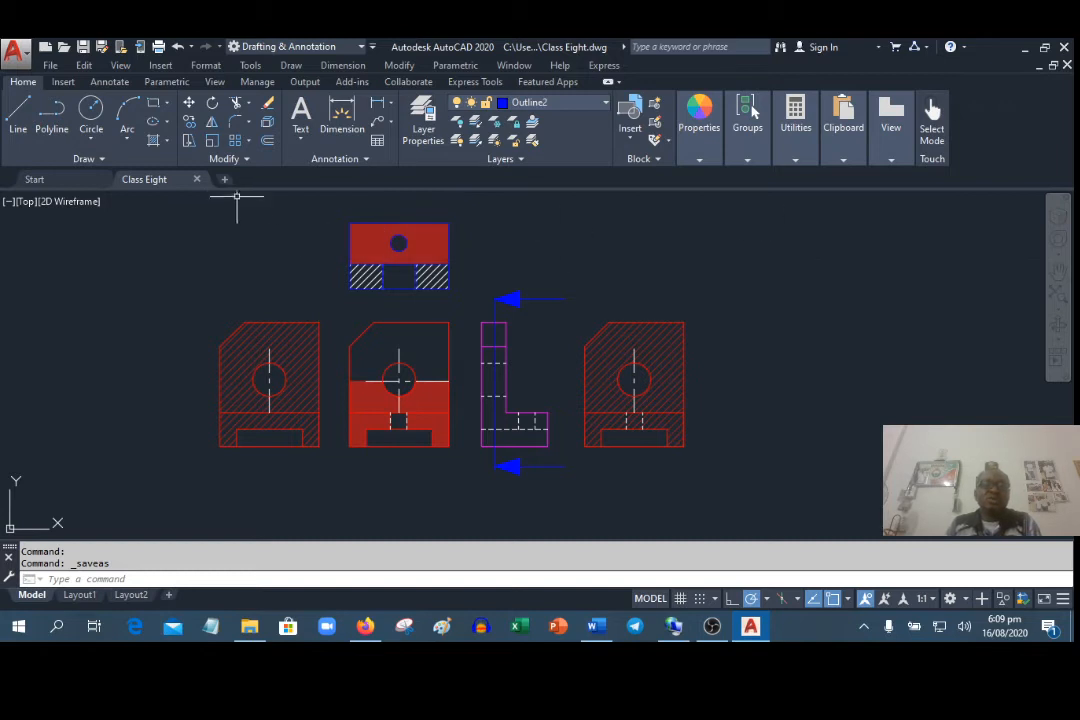
Switch the workspace to 3D Modeling and dock the floating command line beneath the drawing area
click(361, 47)
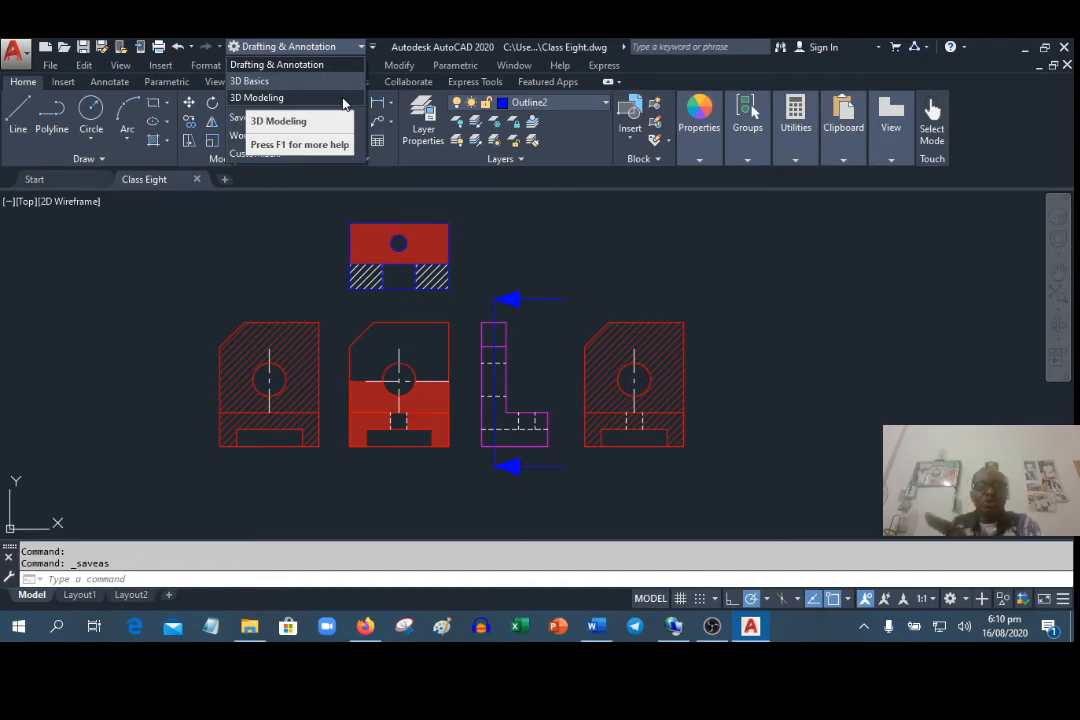
click(320, 100)
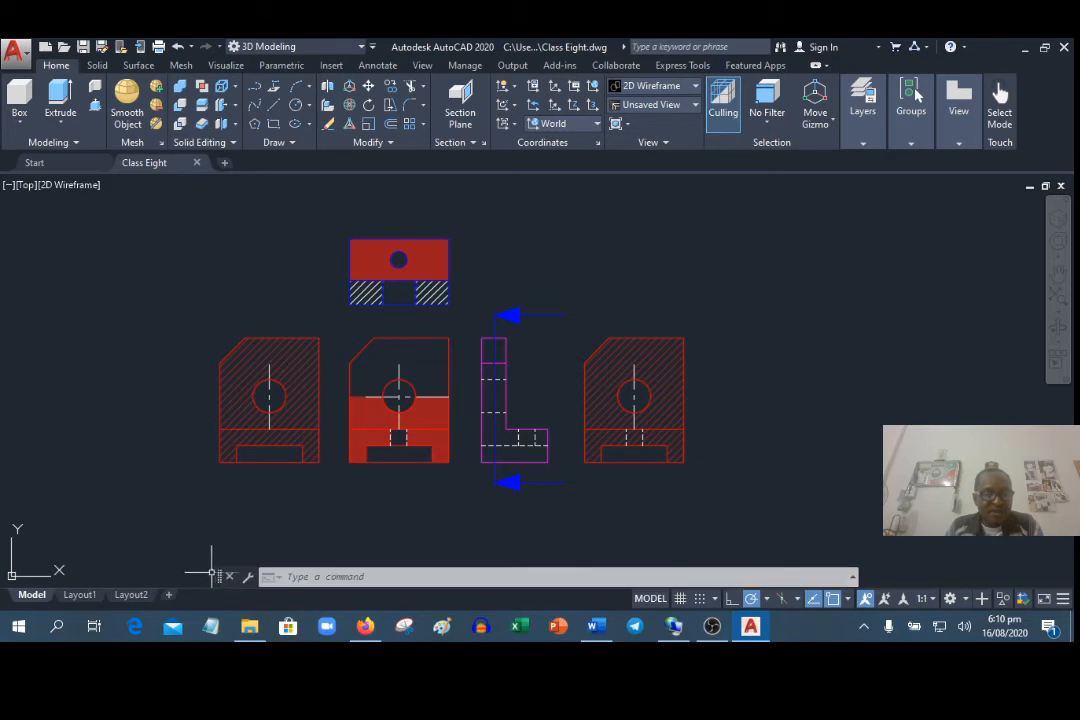
drag(222, 580, 222, 592)
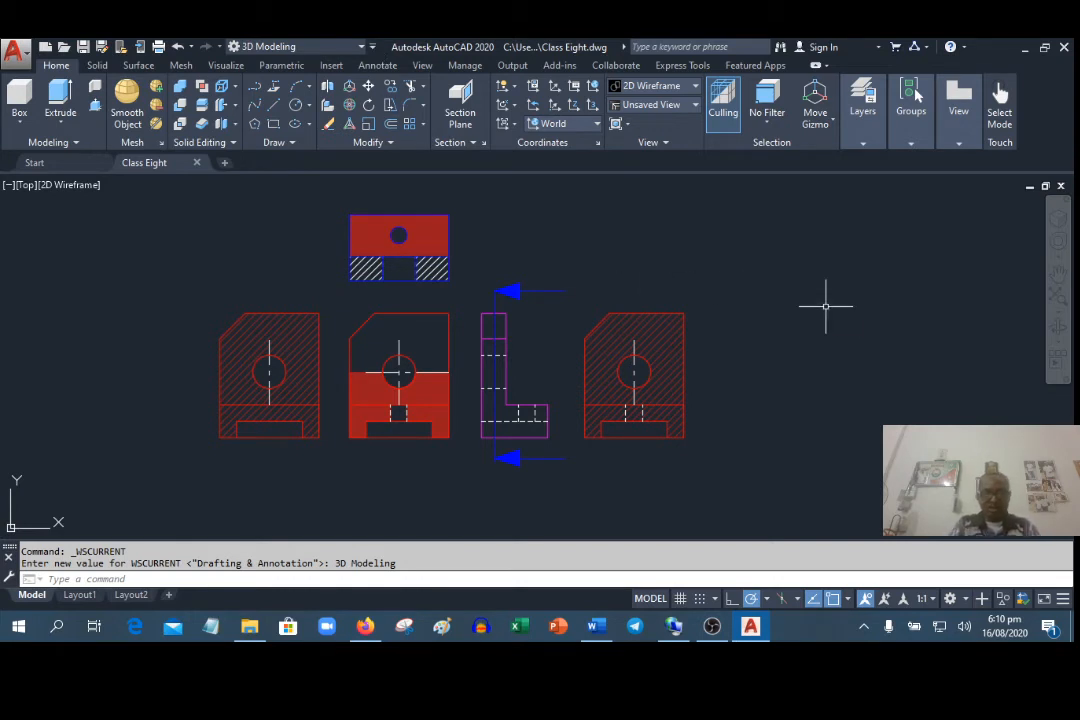
Set the MENUBAR system variable to 1
text(menubar)
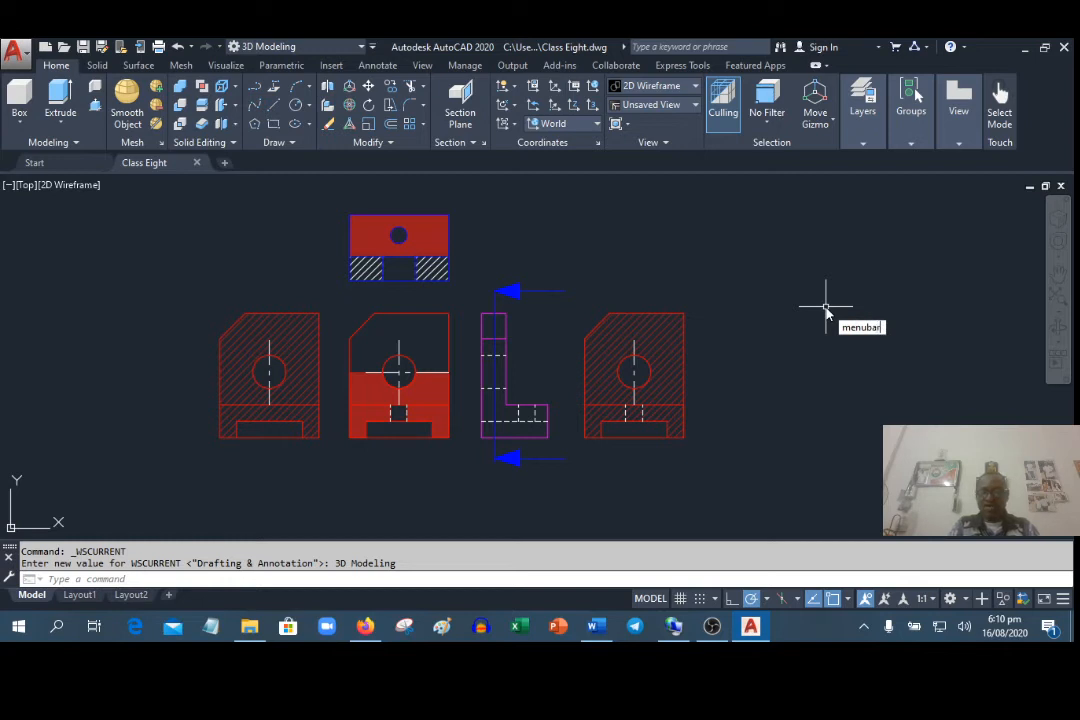
key(Return)
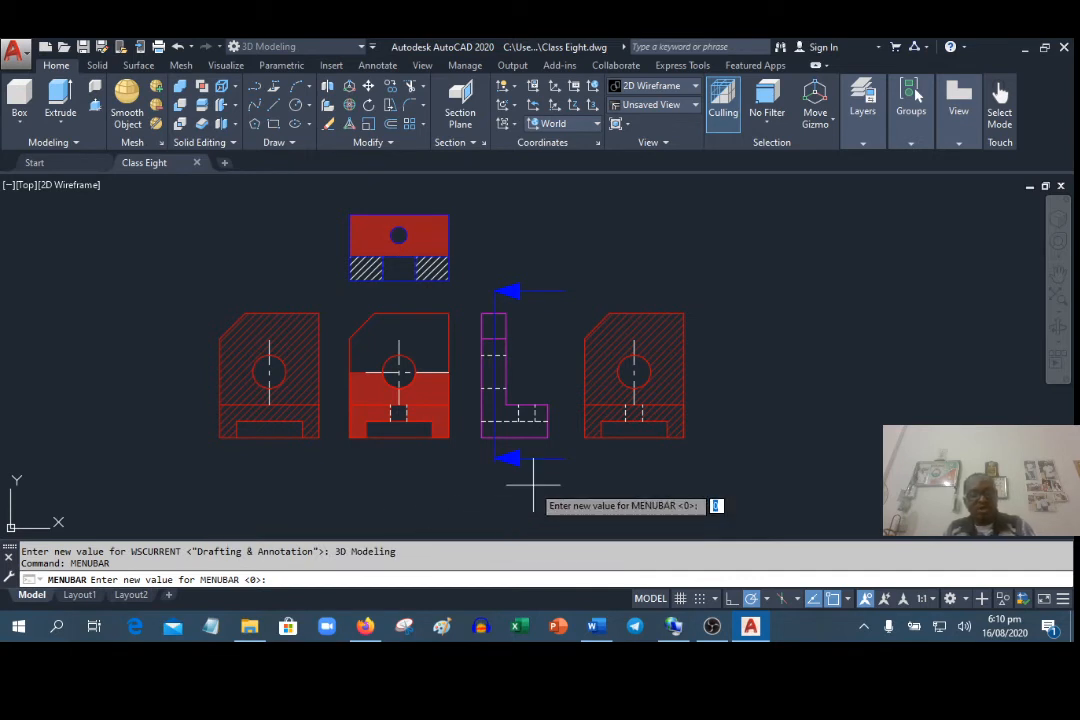
text(1)
key(Return)
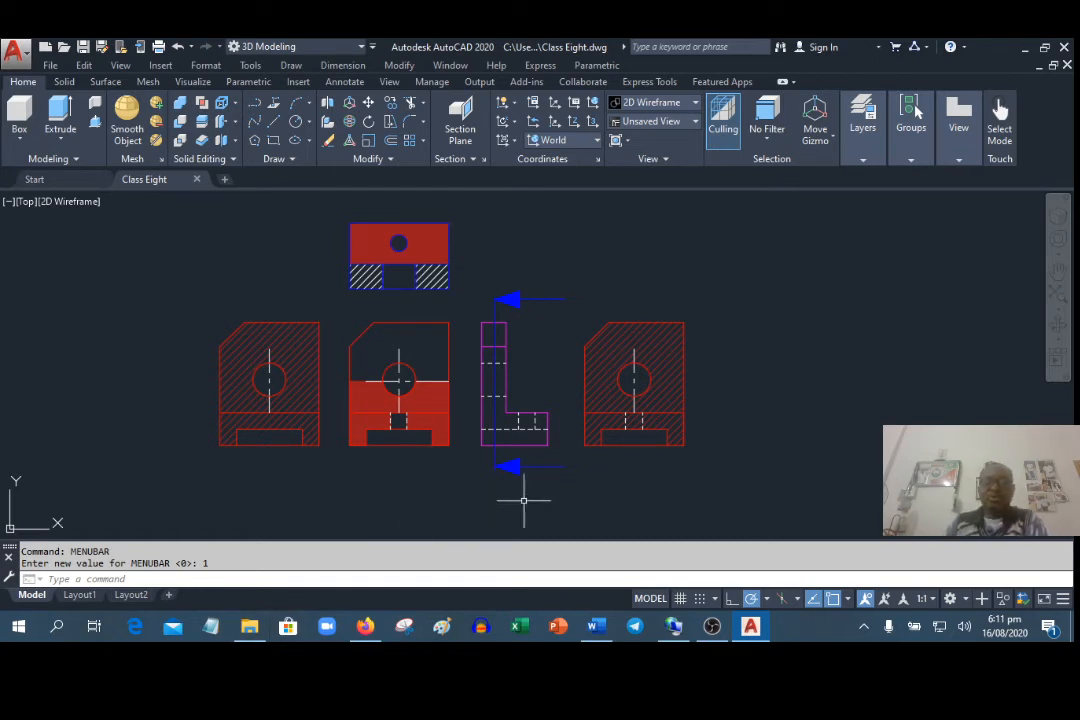
scroll(537, 437, down, 2)
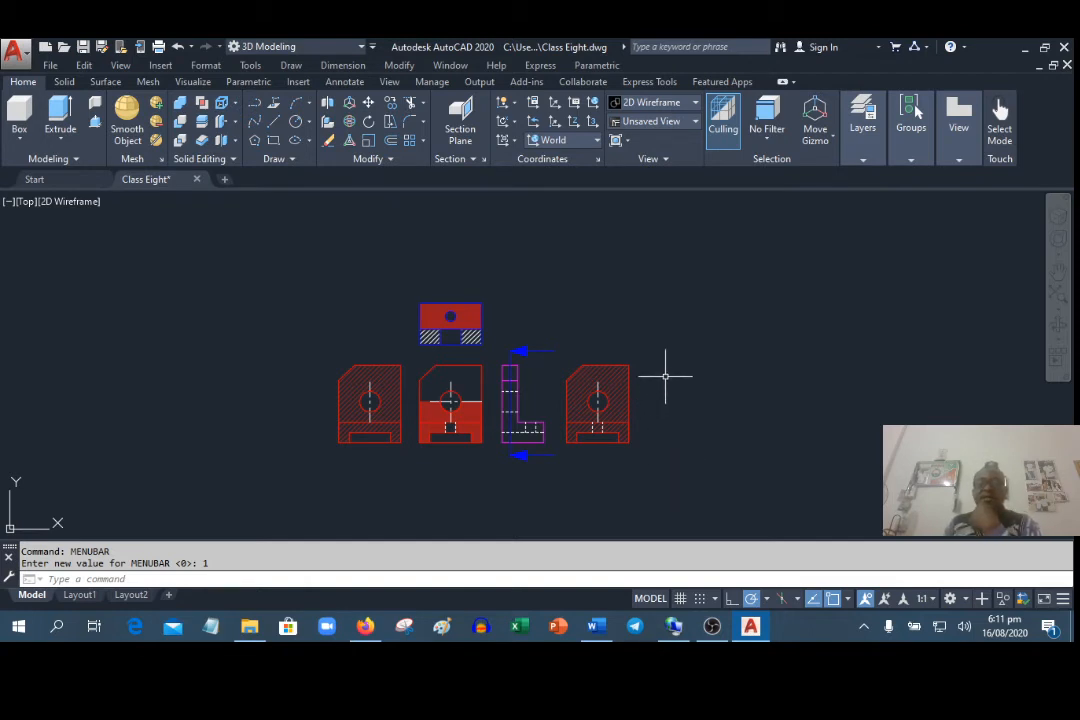
right_click(661, 348)
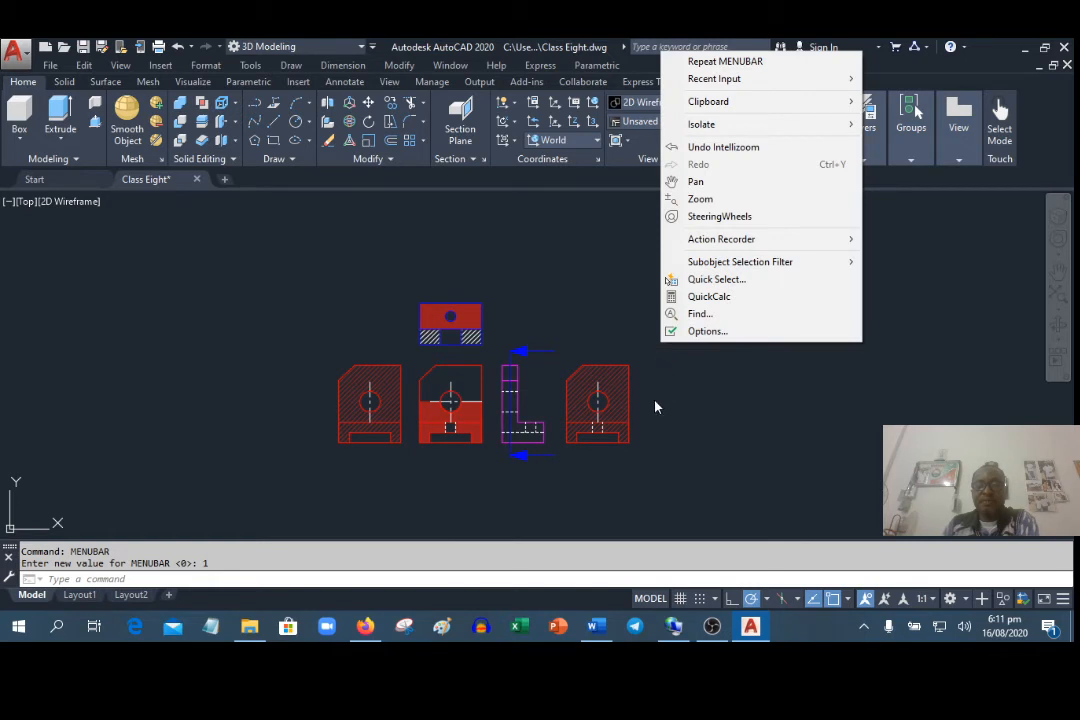
click(713, 183)
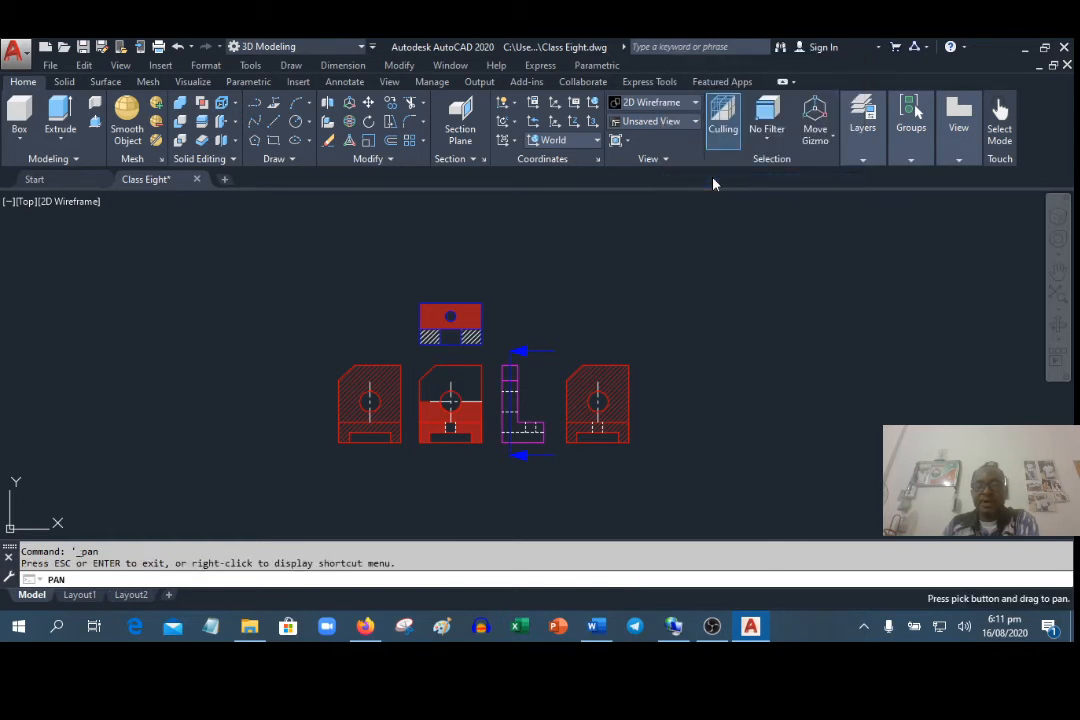
mouse_move(909, 357)
mouse_down()
mouse_move(393, 435)
mouse_move(3, 435)
mouse_up()
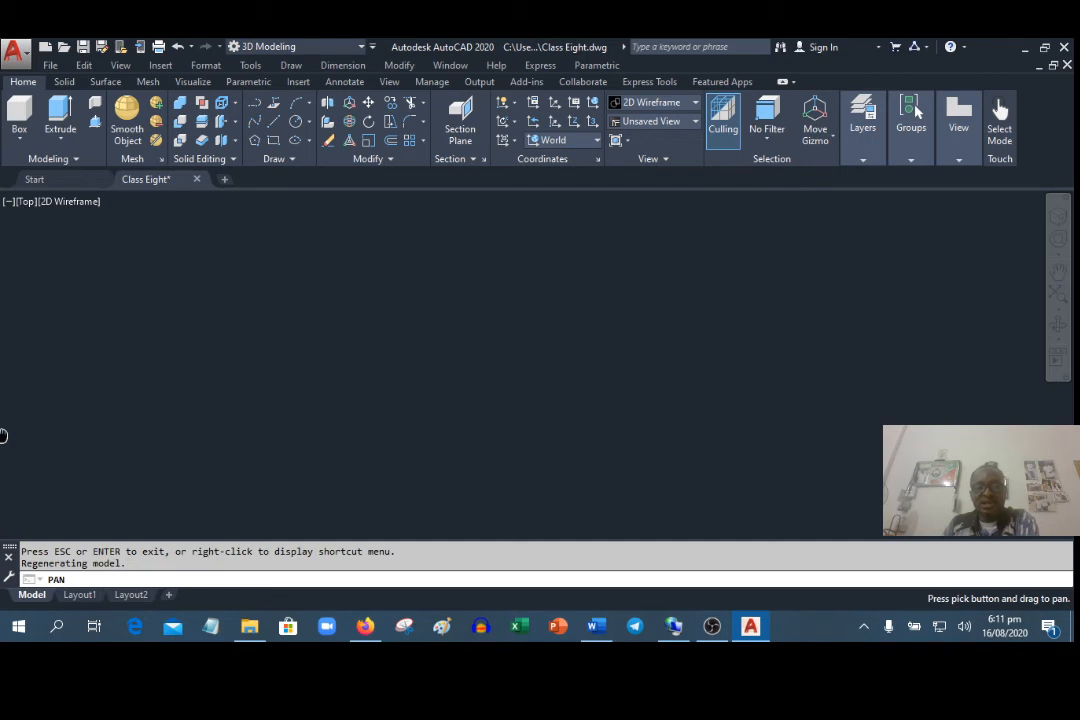
mouse_move(3, 436)
mouse_down()
mouse_move(673, 376)
mouse_move(943, 336)
mouse_up()
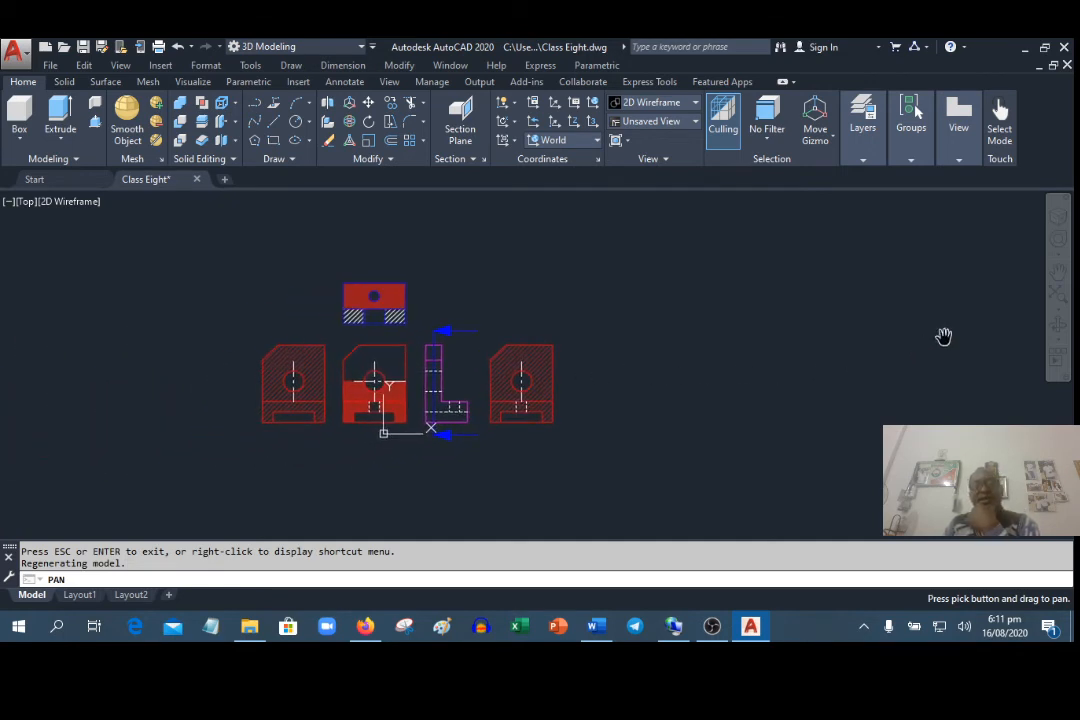
right_click(648, 266)
click(677, 277)
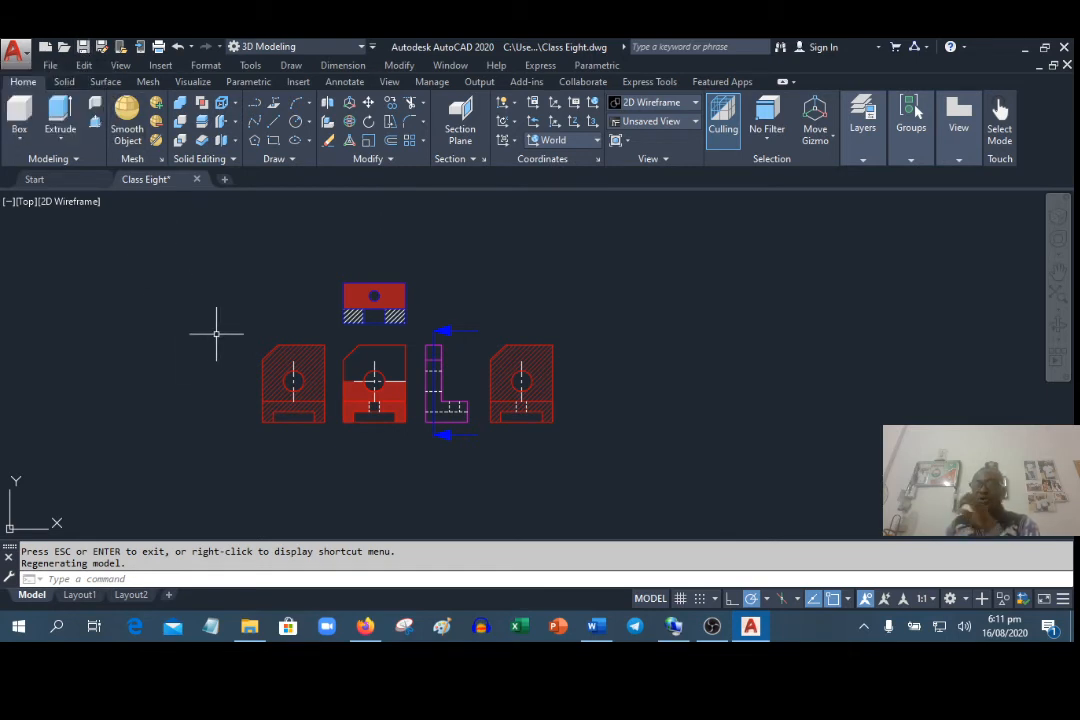
Save the current changes to the Class Eight drawing under its existing name
click(51, 66)
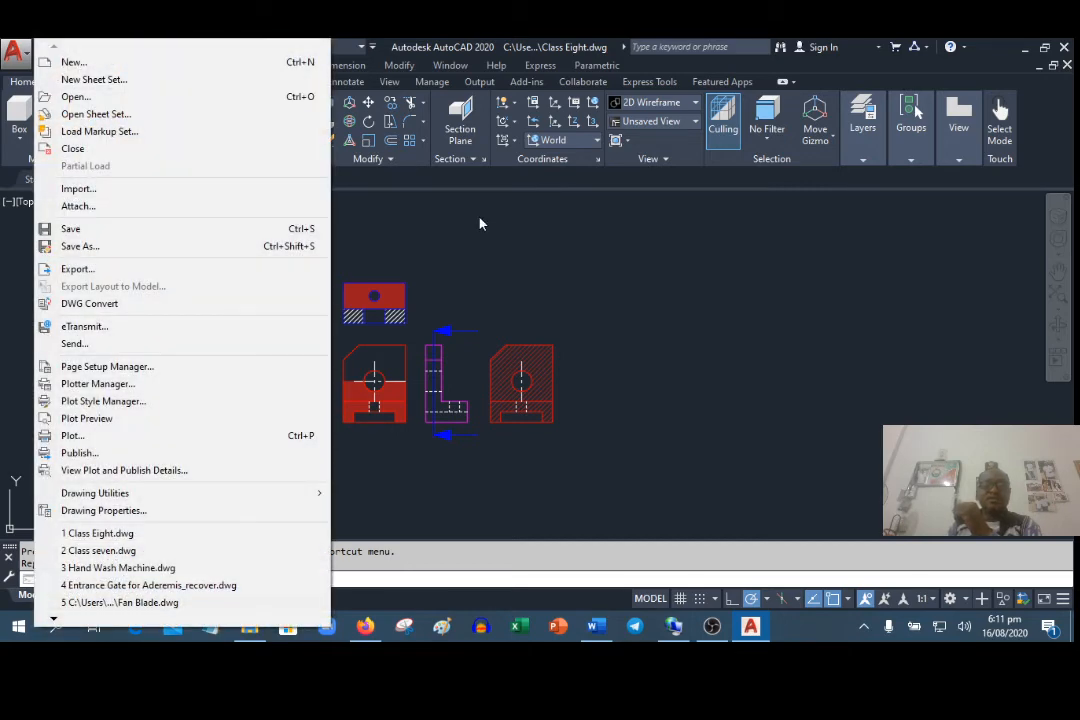
click(467, 206)
click(361, 239)
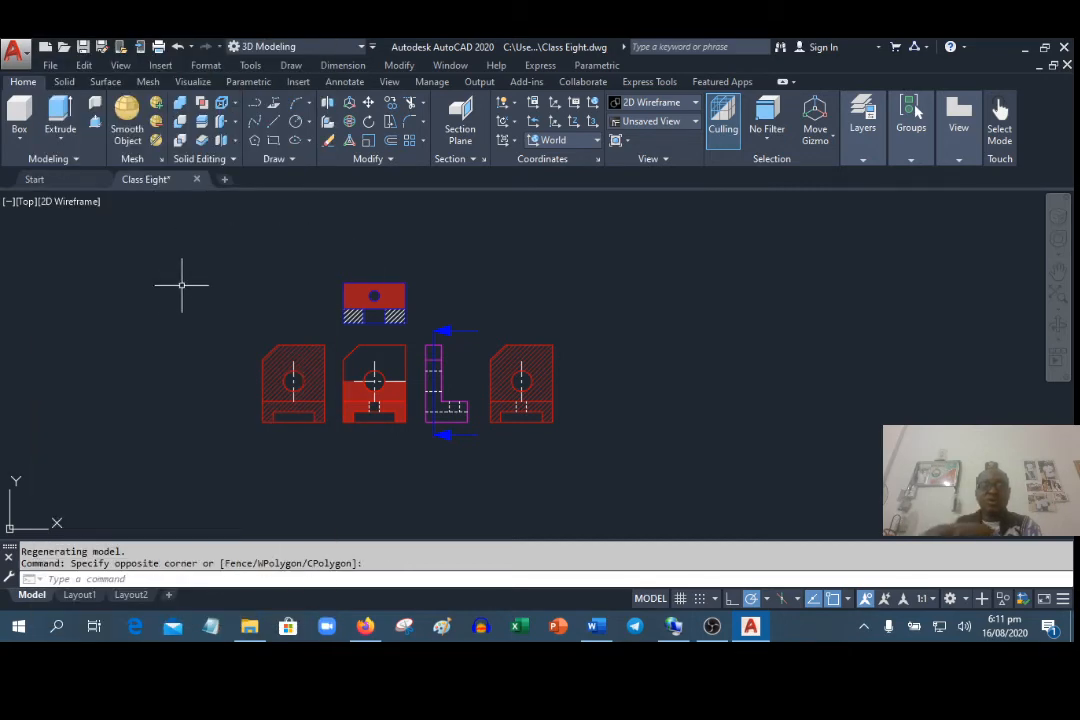
click(83, 46)
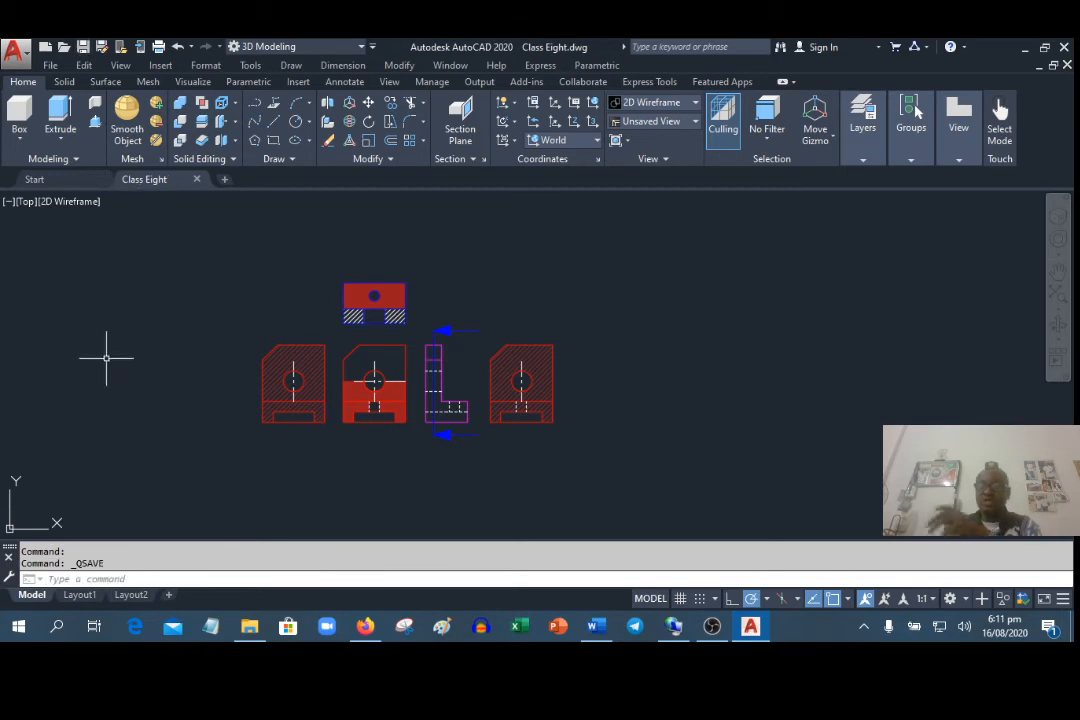
Save a copy of the drawing as Class Eight 3D.dwg in the Training folder
click(50, 65)
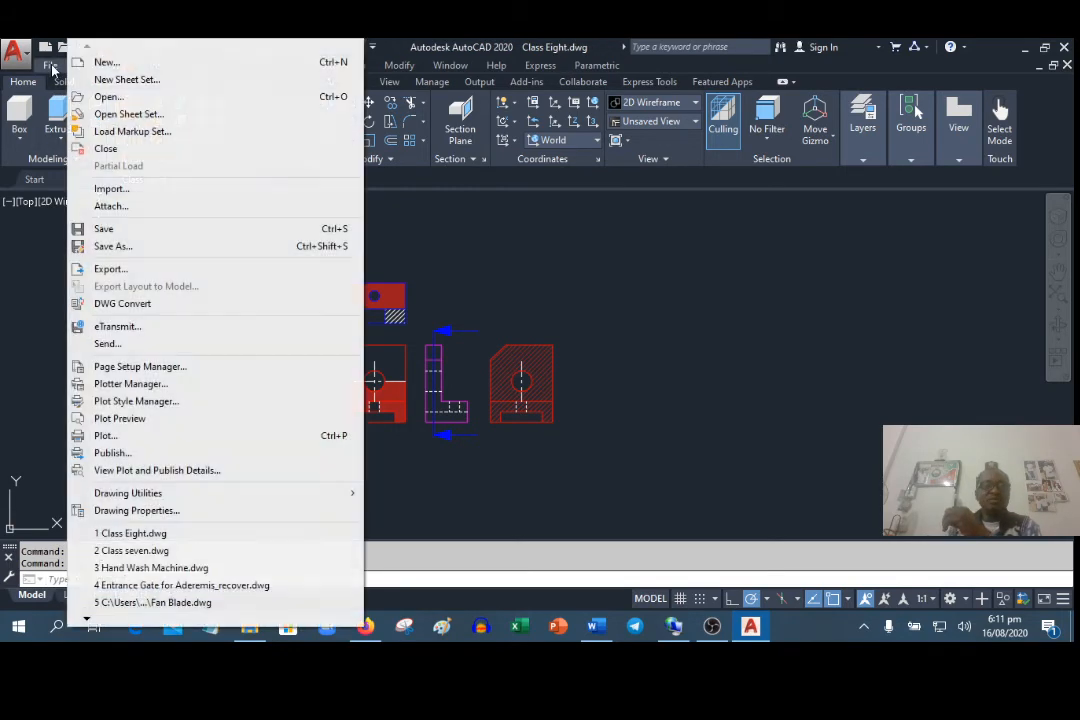
click(112, 246)
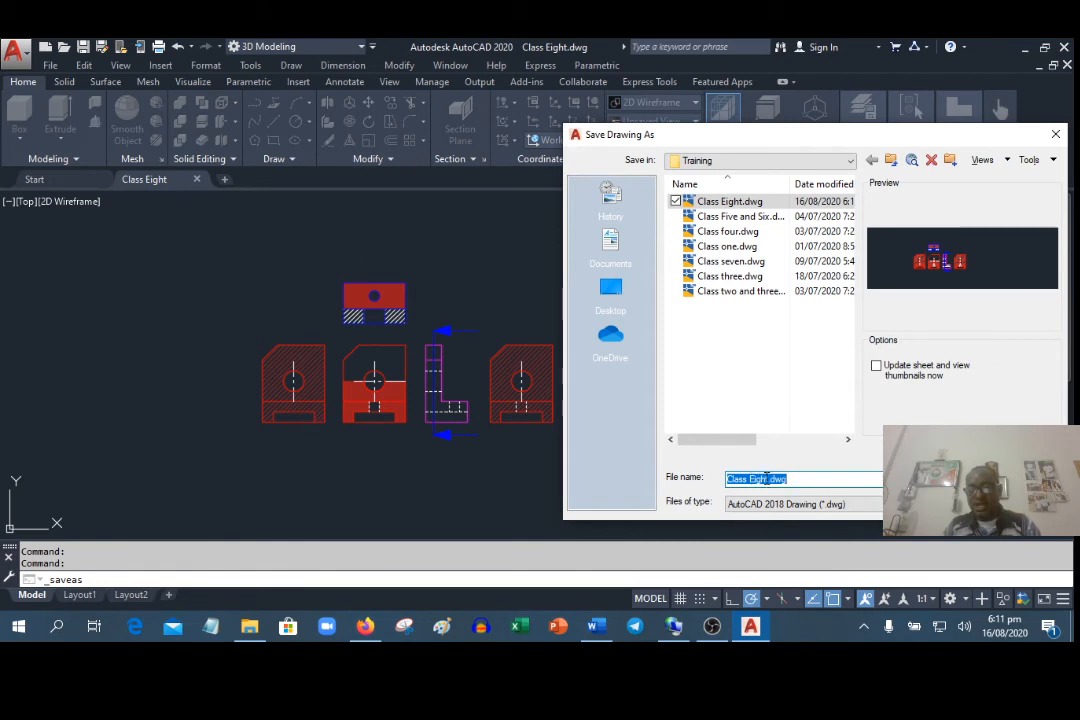
click(768, 479)
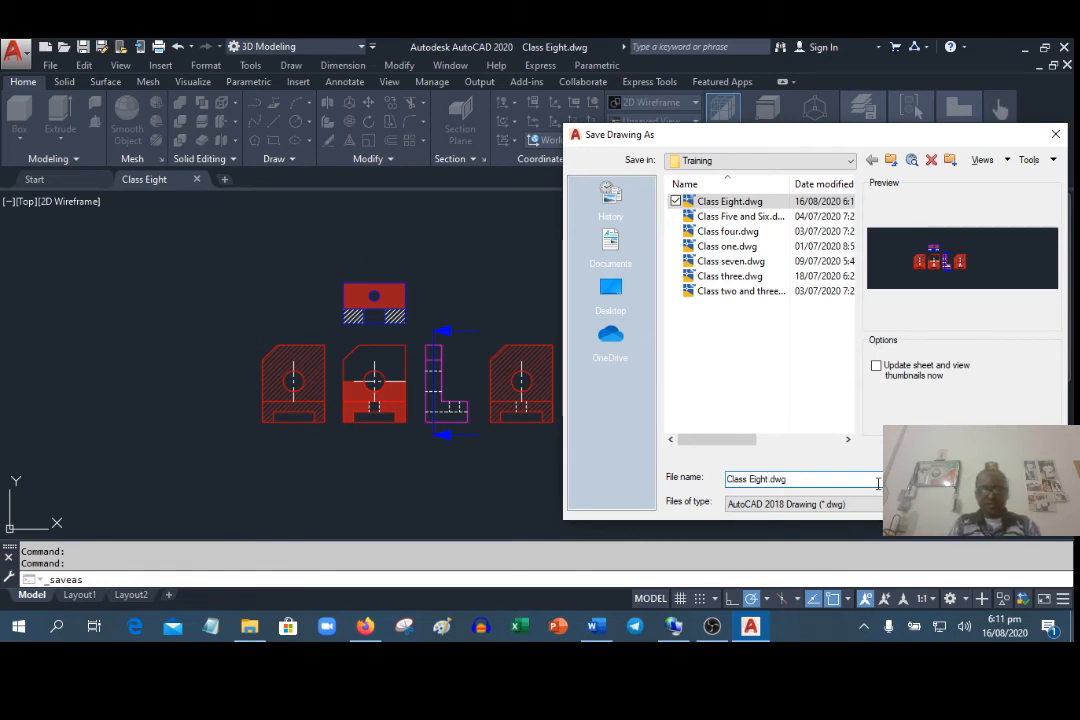
text(3)
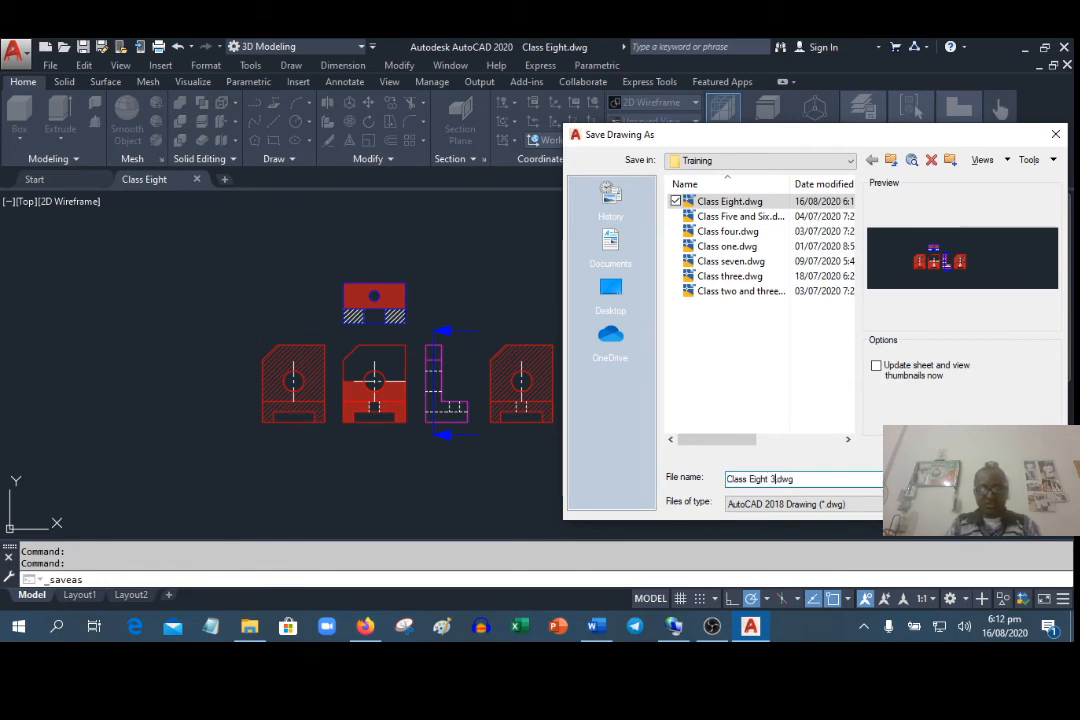
text(D)
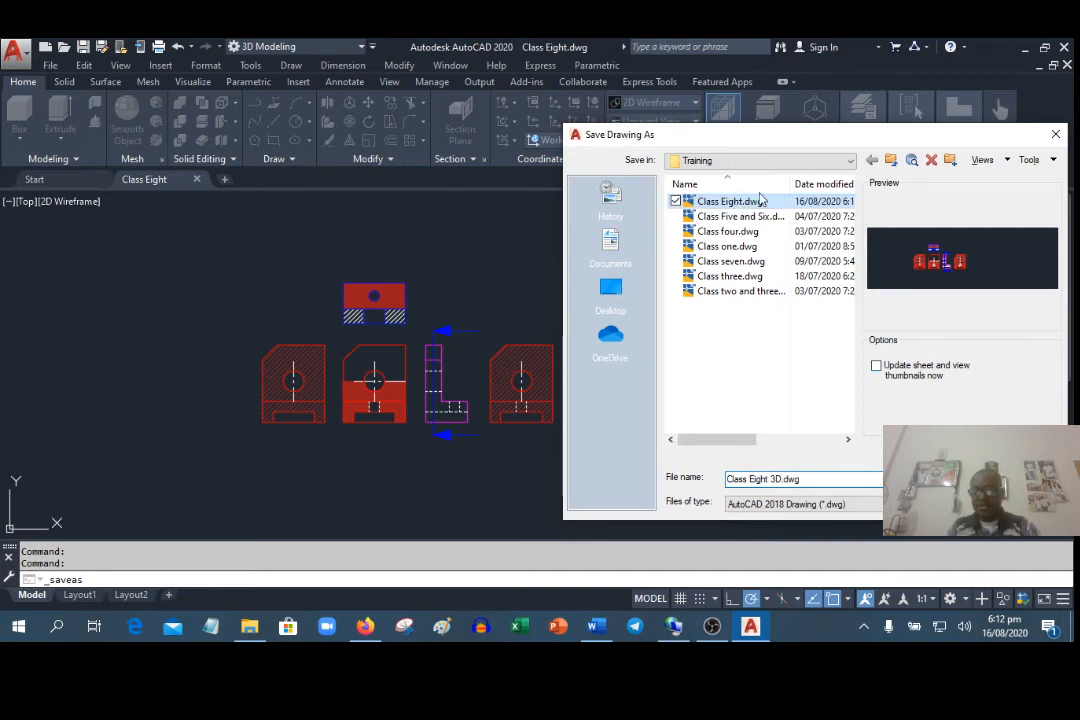
key(Return)
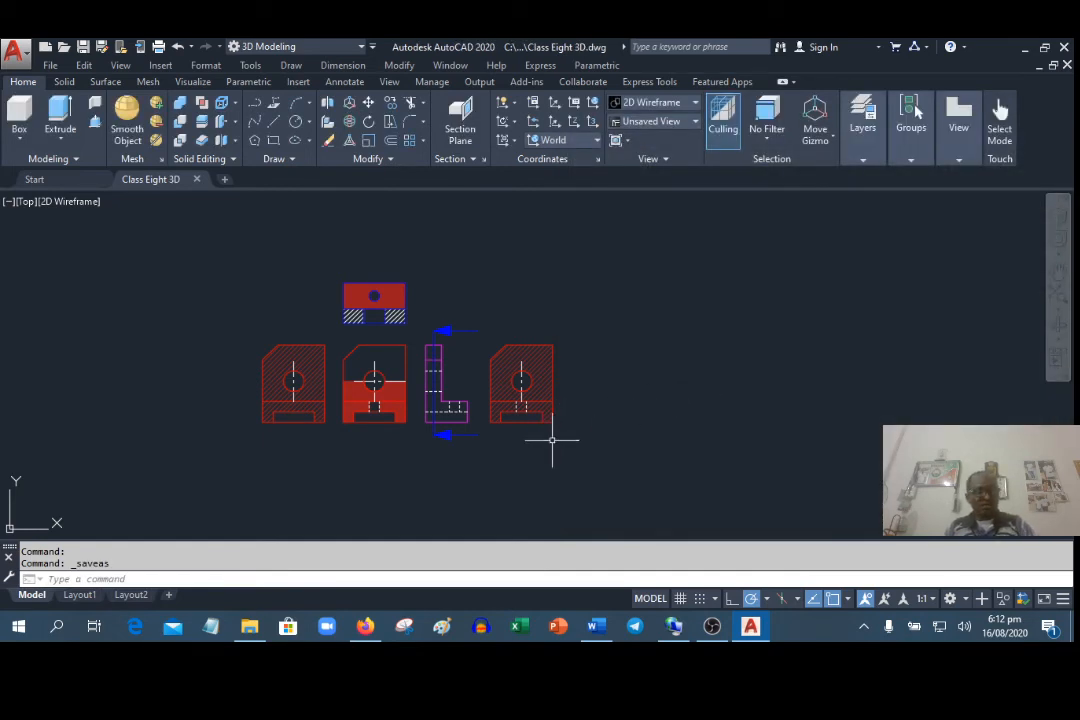
Delete every object from the Class Eight 3D drawing
key(ctrl+a)
key(Delete)
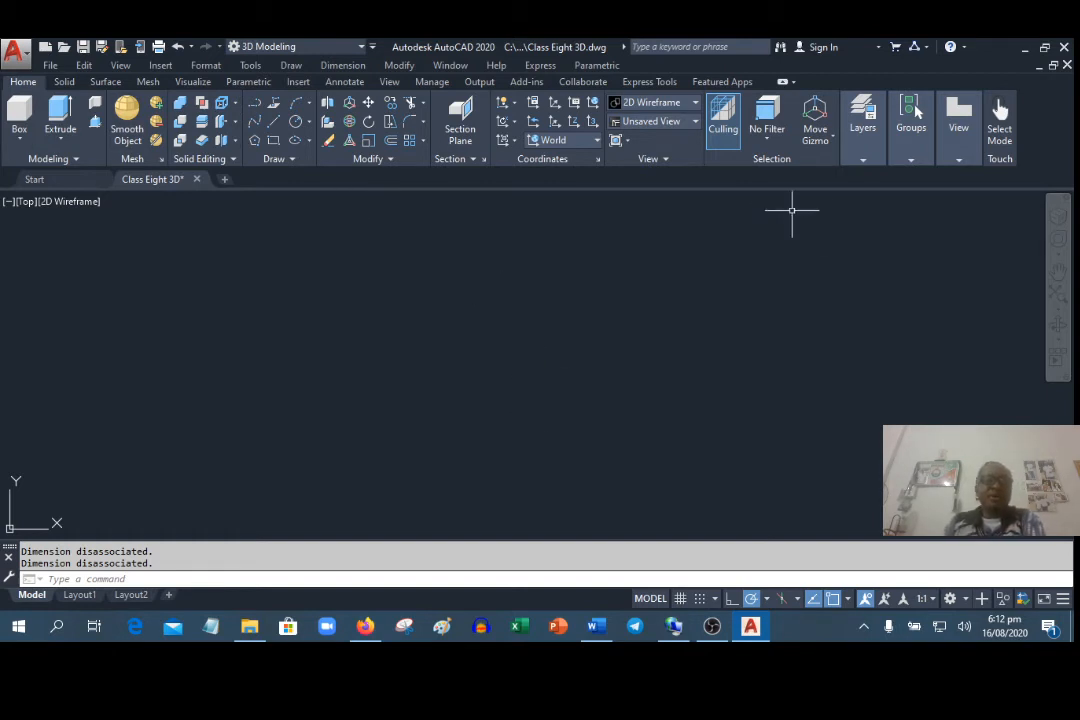
Switch the model view to SW Isometric
click(25, 148)
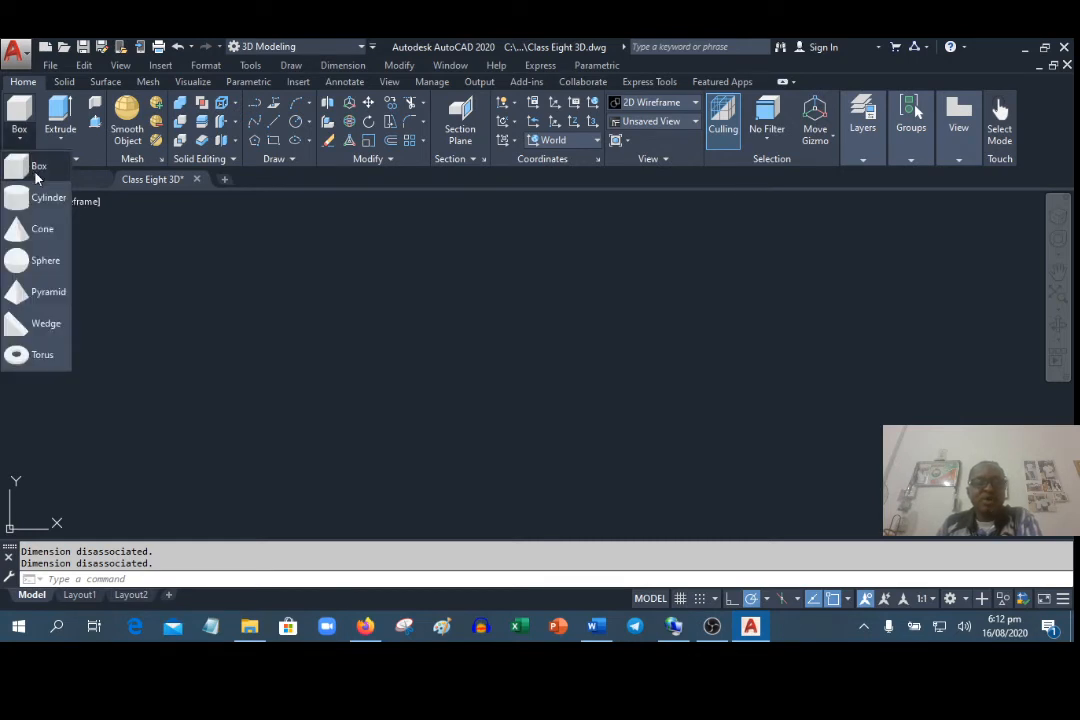
click(202, 298)
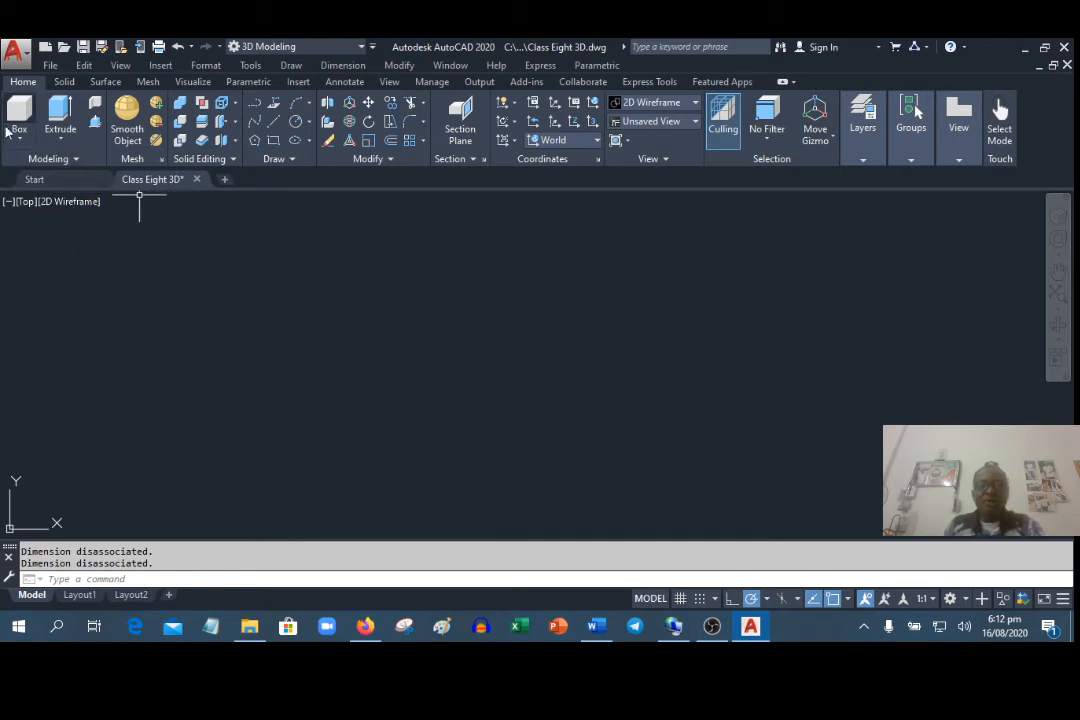
click(26, 202)
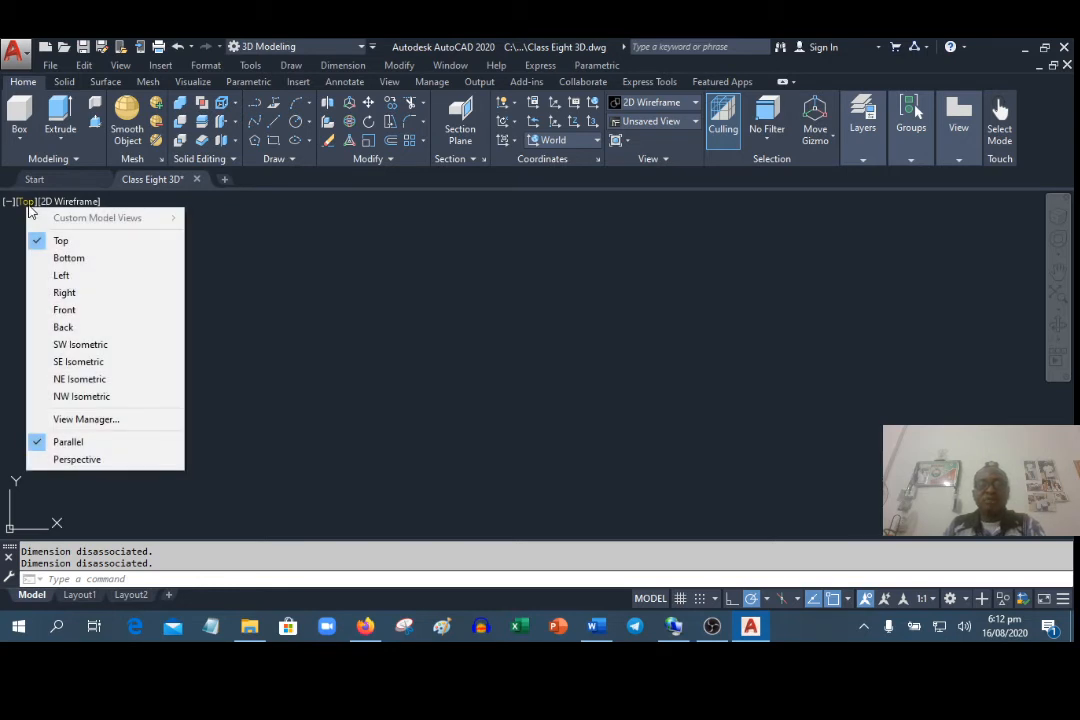
click(130, 352)
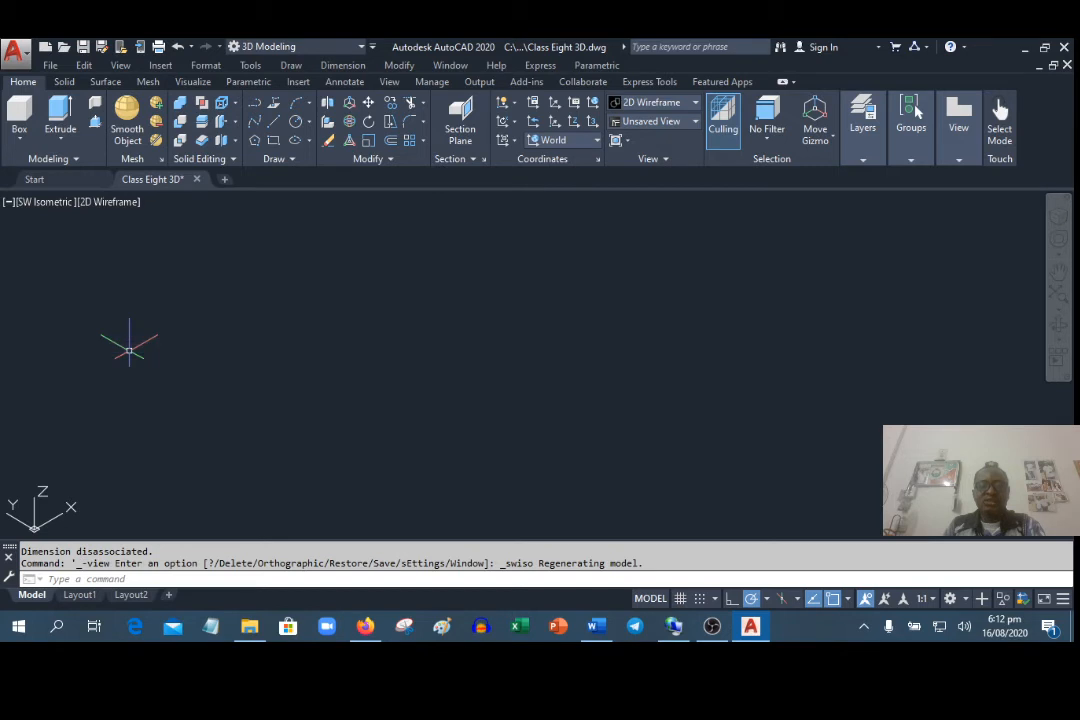
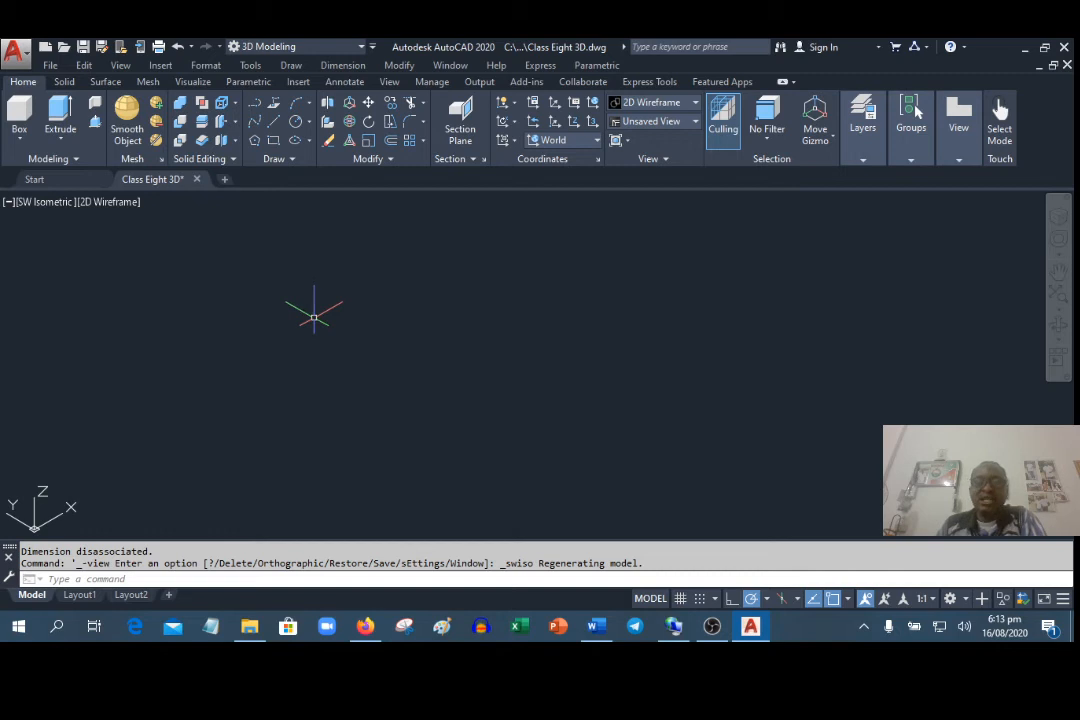
Rename the Hatch lines layer as Constructionline1
click(864, 161)
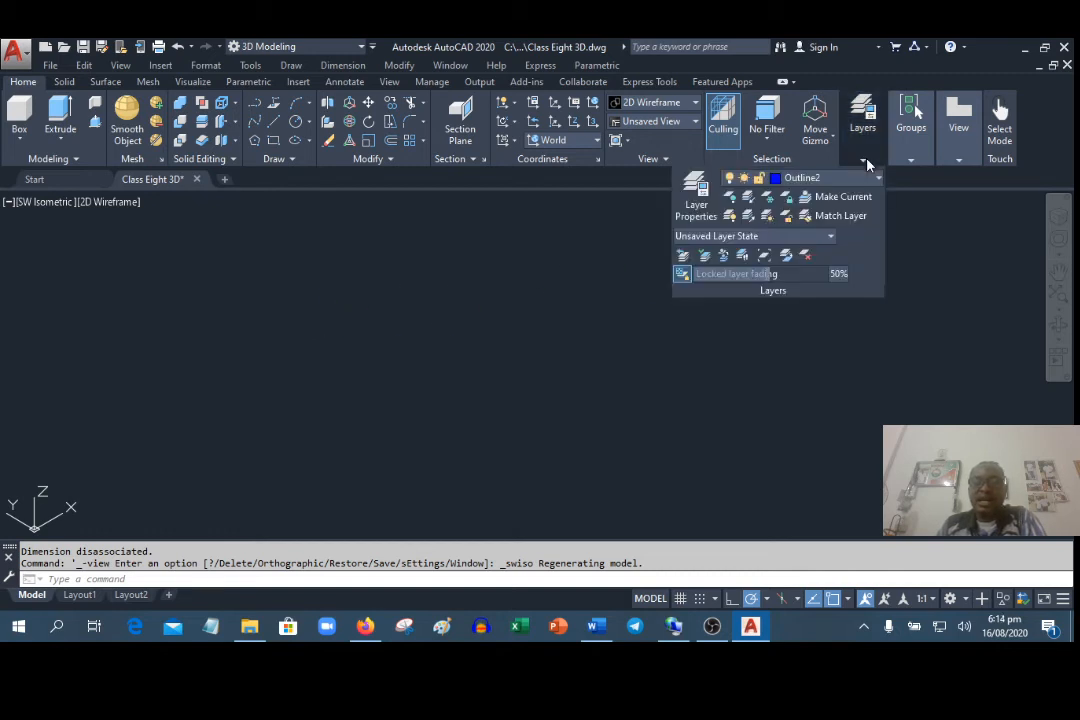
click(878, 179)
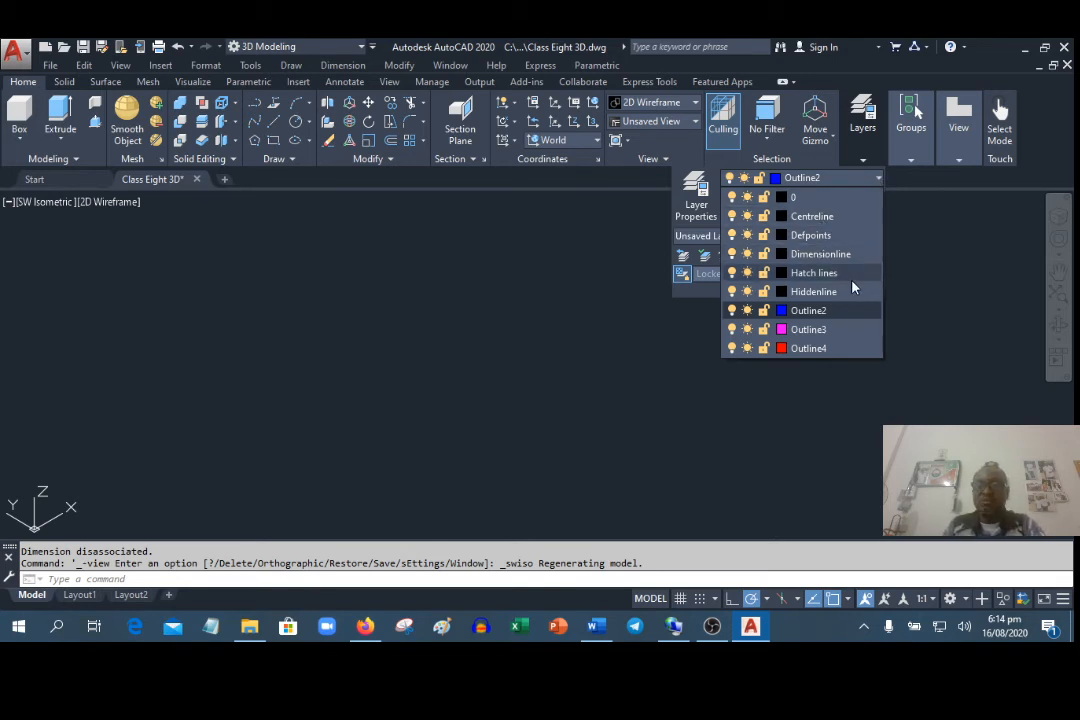
click(701, 200)
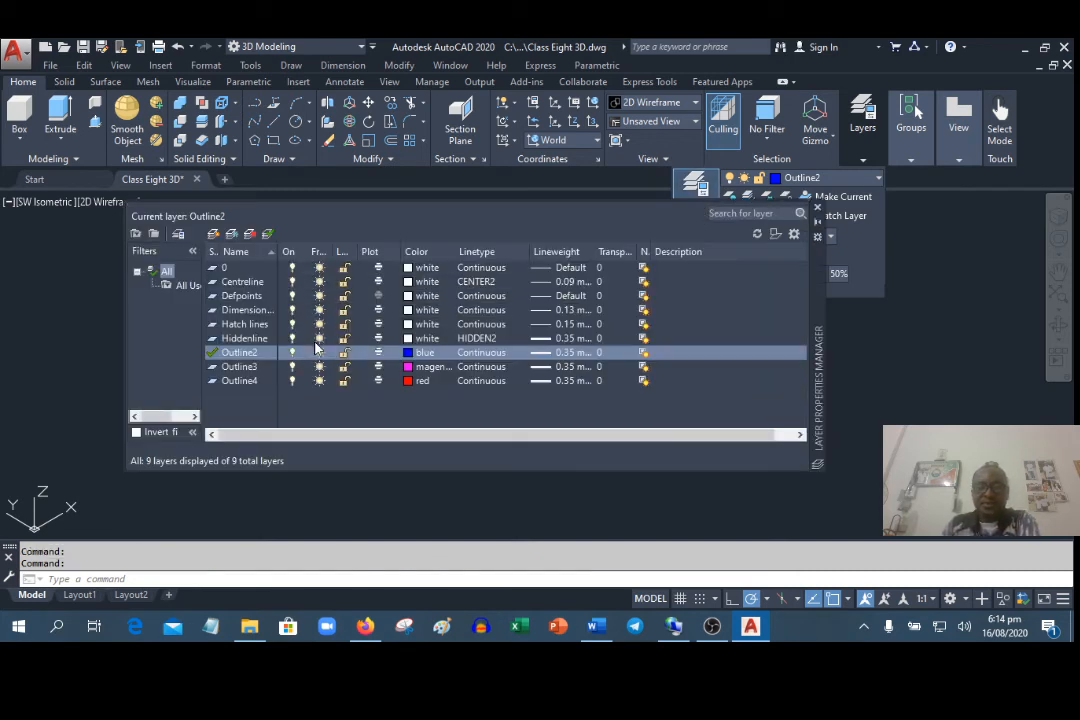
click(229, 325)
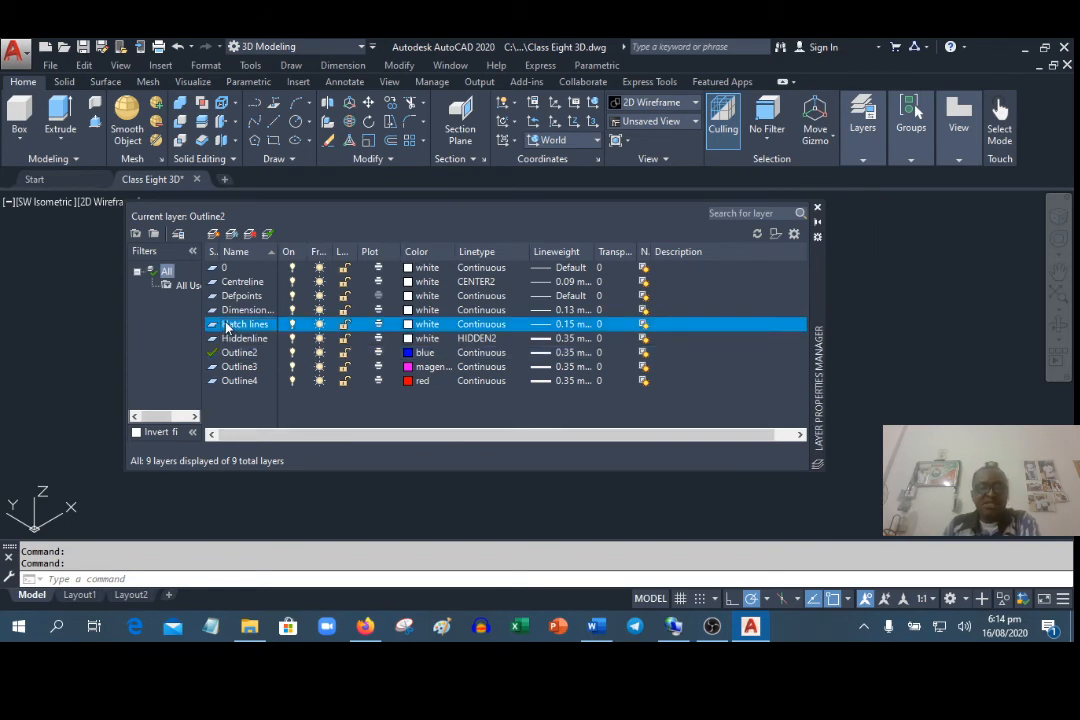
right_click(232, 325)
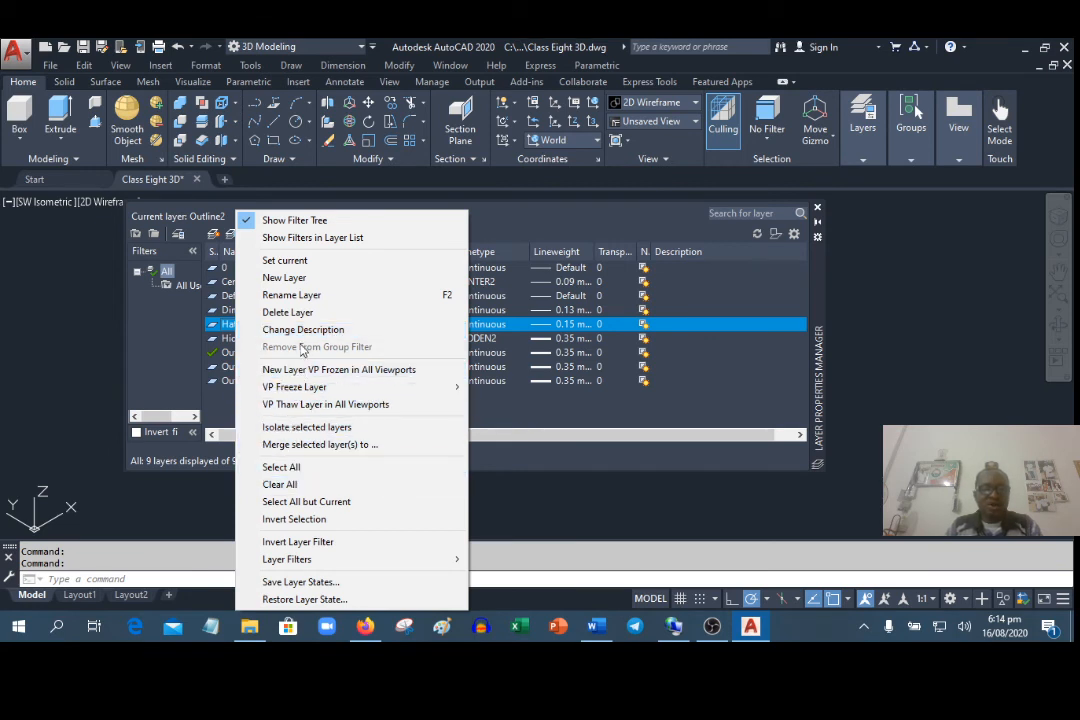
click(311, 299)
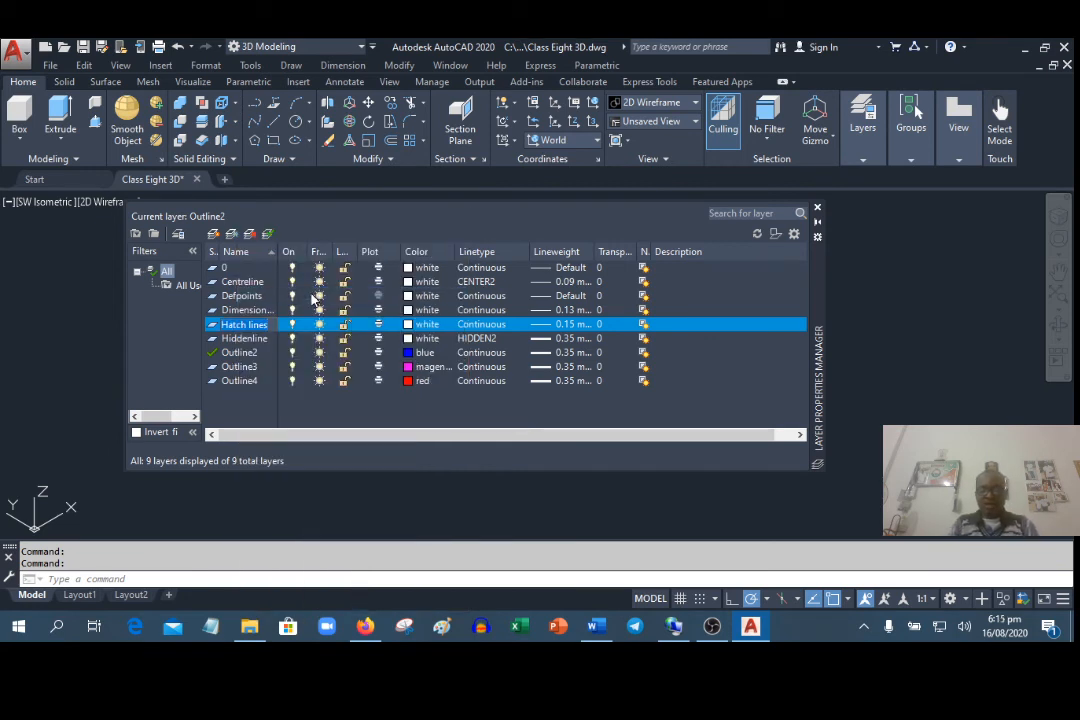
text(co)
key(BackSpace)
key(BackSpace)
text(C)
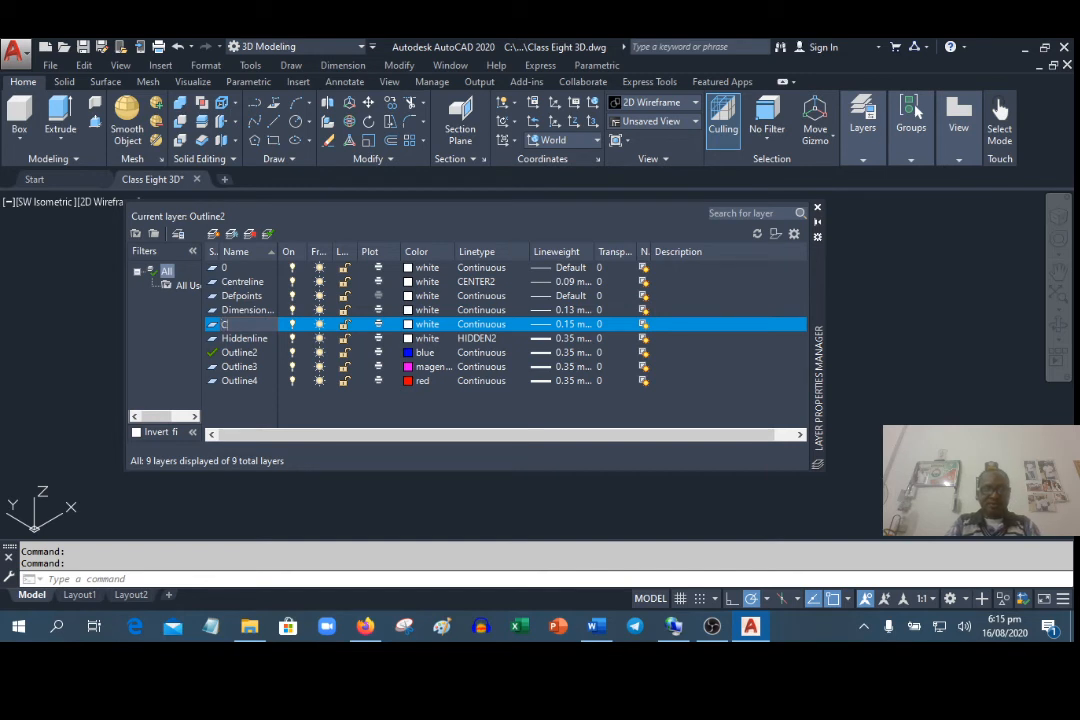
text(onstructi)
text(online1)
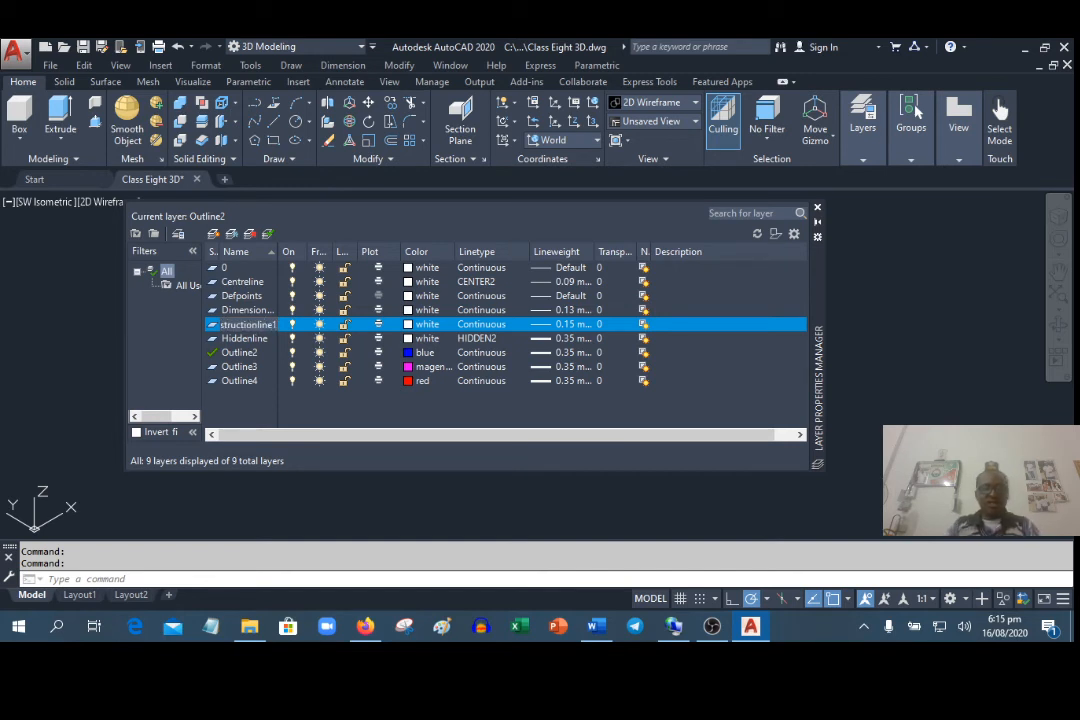
key(Return)
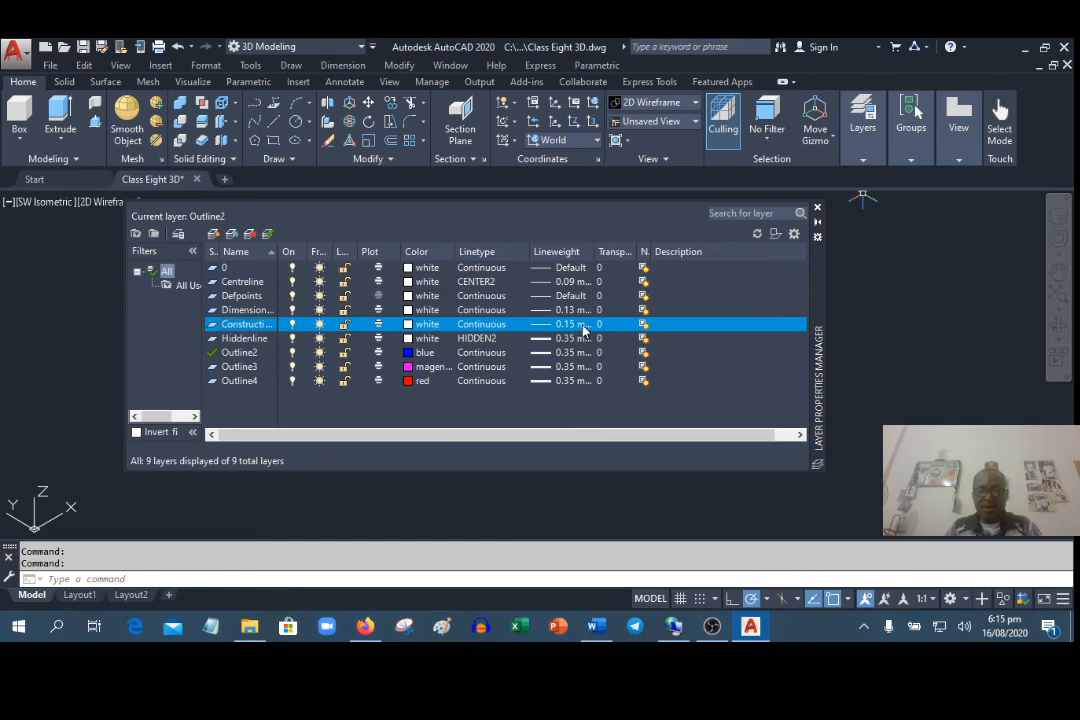
Set the lineweight of the Constructionline1 layer to 0.09 mm
click(585, 325)
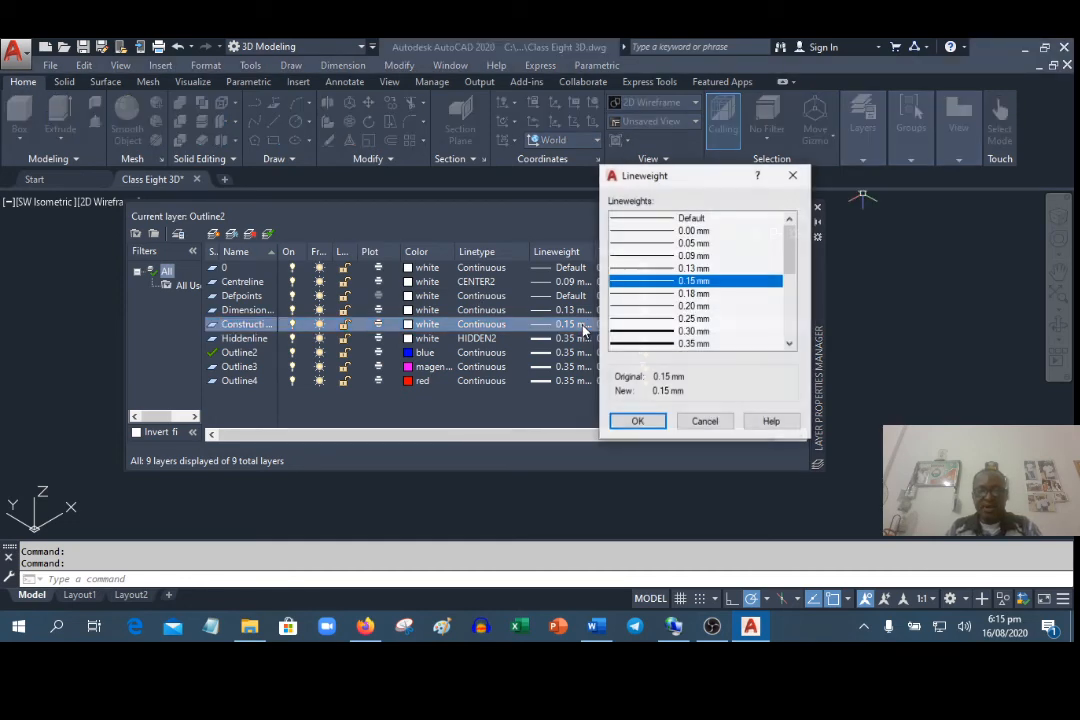
click(660, 256)
click(637, 421)
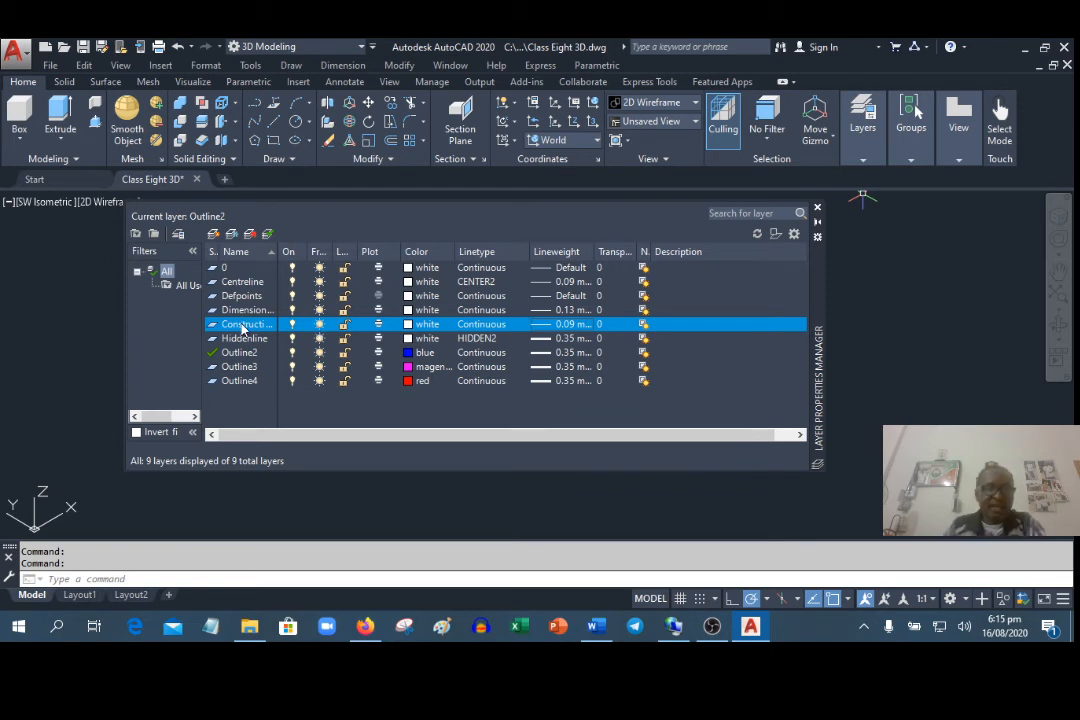
Create a new layer named Constructionline2 based on the Constructionline1 layer
click(213, 233)
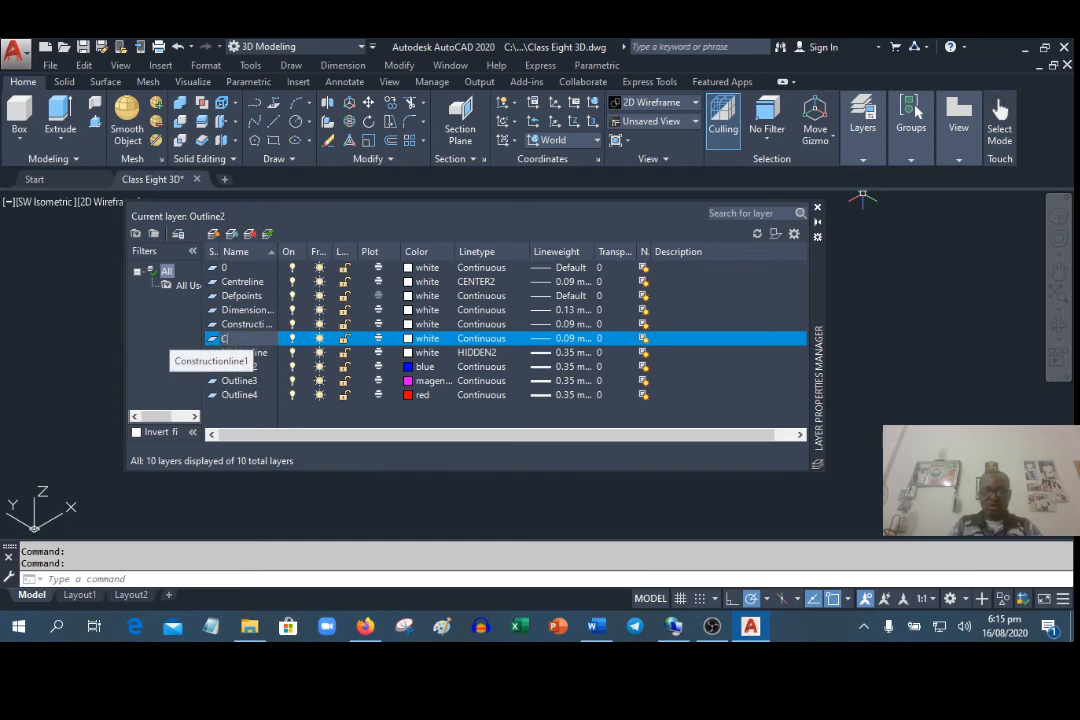
text(Construc)
text(tionline)
text(2)
key(Return)
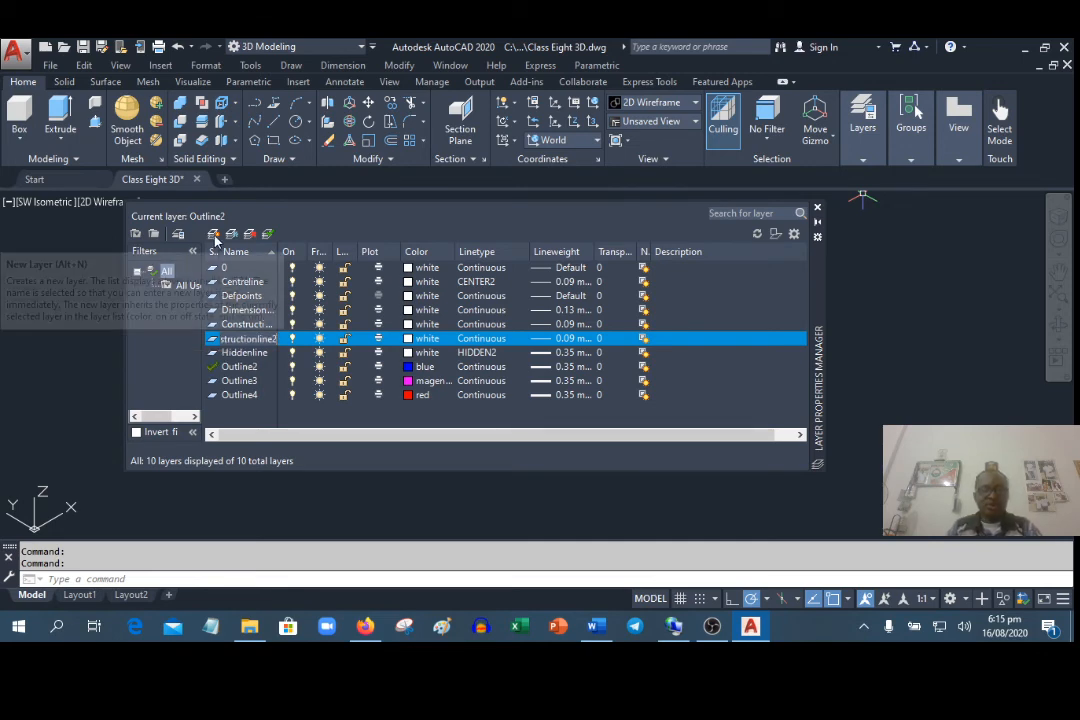
Add another layer with the same properties and name it Constructionline3
click(214, 237)
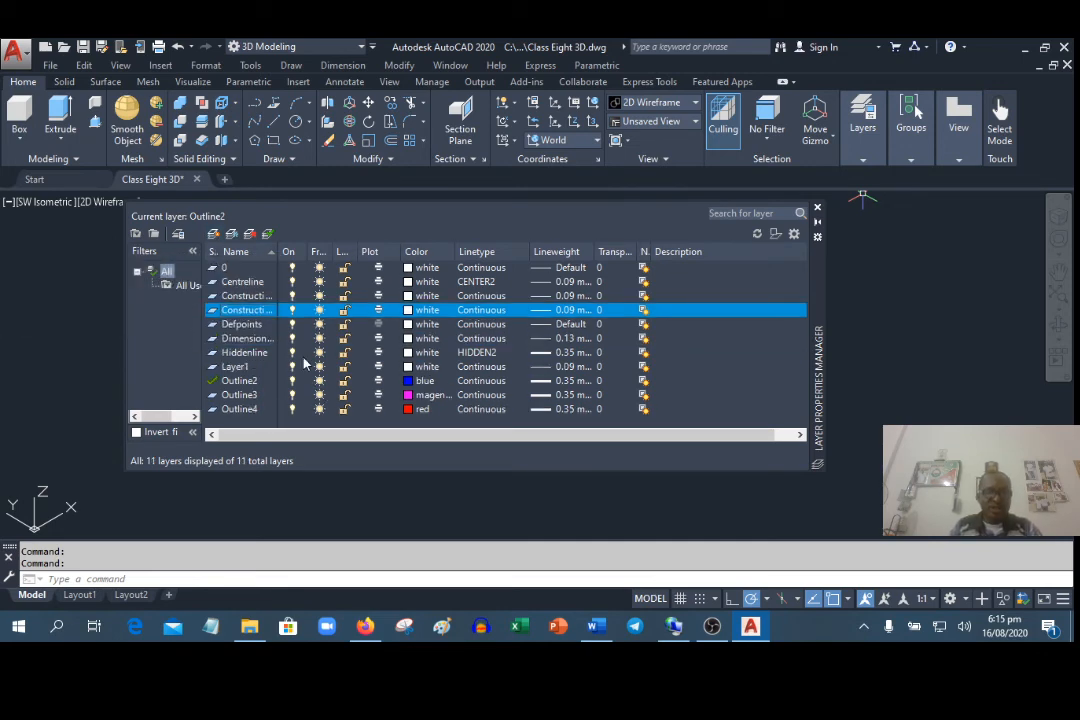
right_click(237, 368)
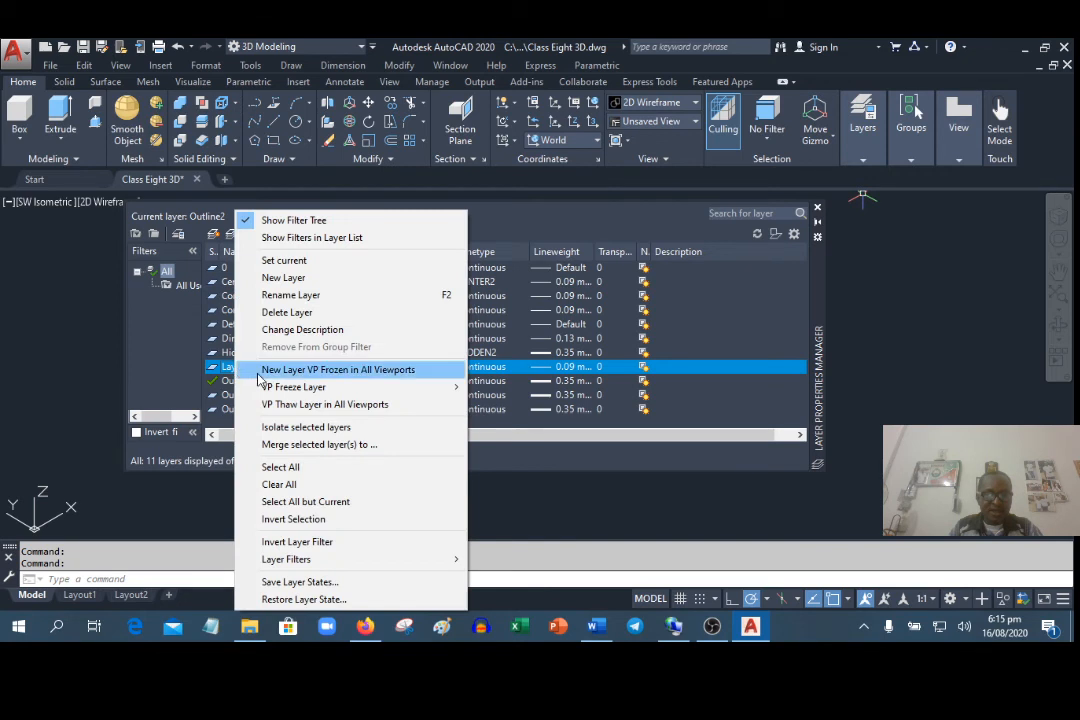
click(291, 295)
text(Cons)
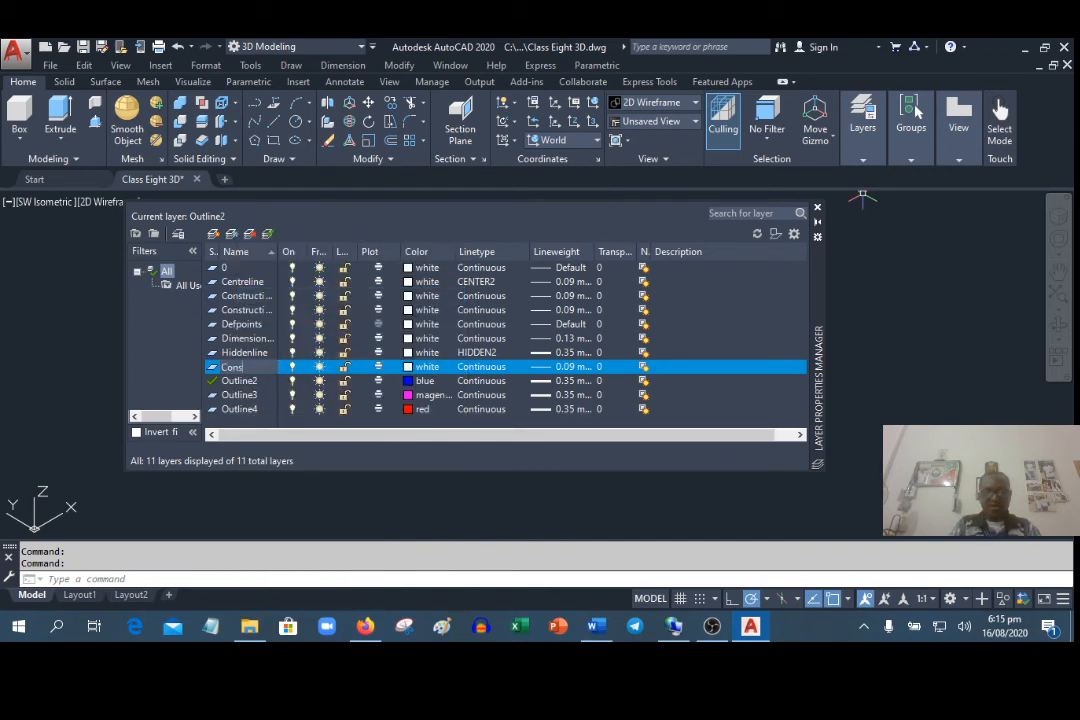
text(tructionlin)
key(BackSpace)
key(BackSpace)
text(ine)
key(Return)
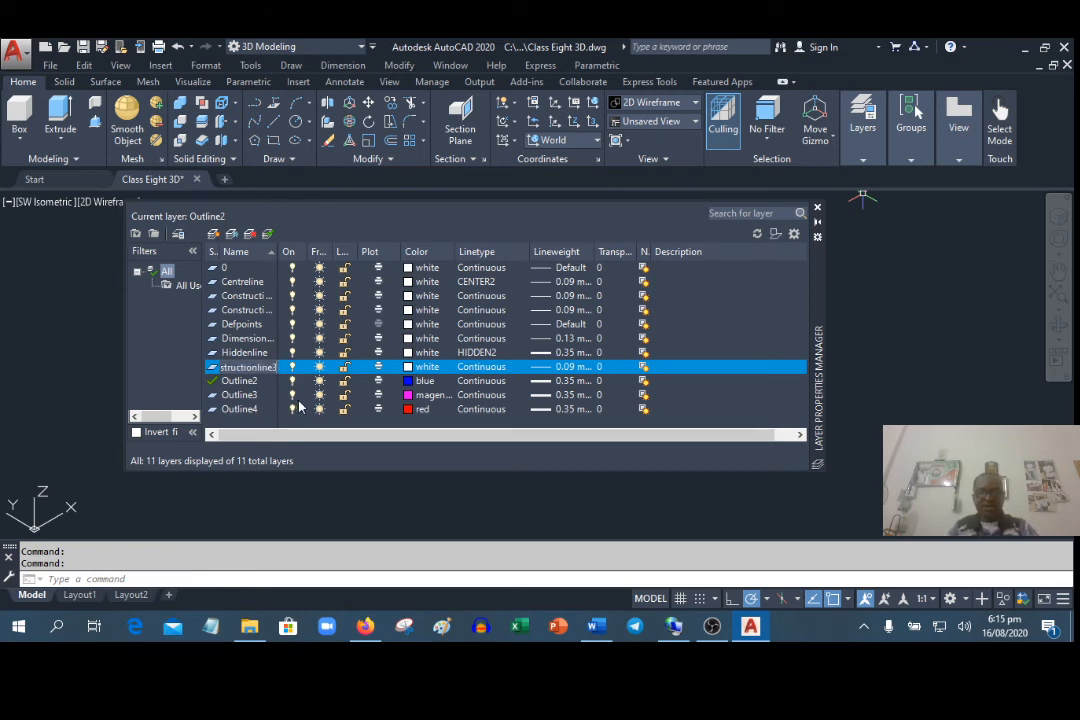
click(556, 367)
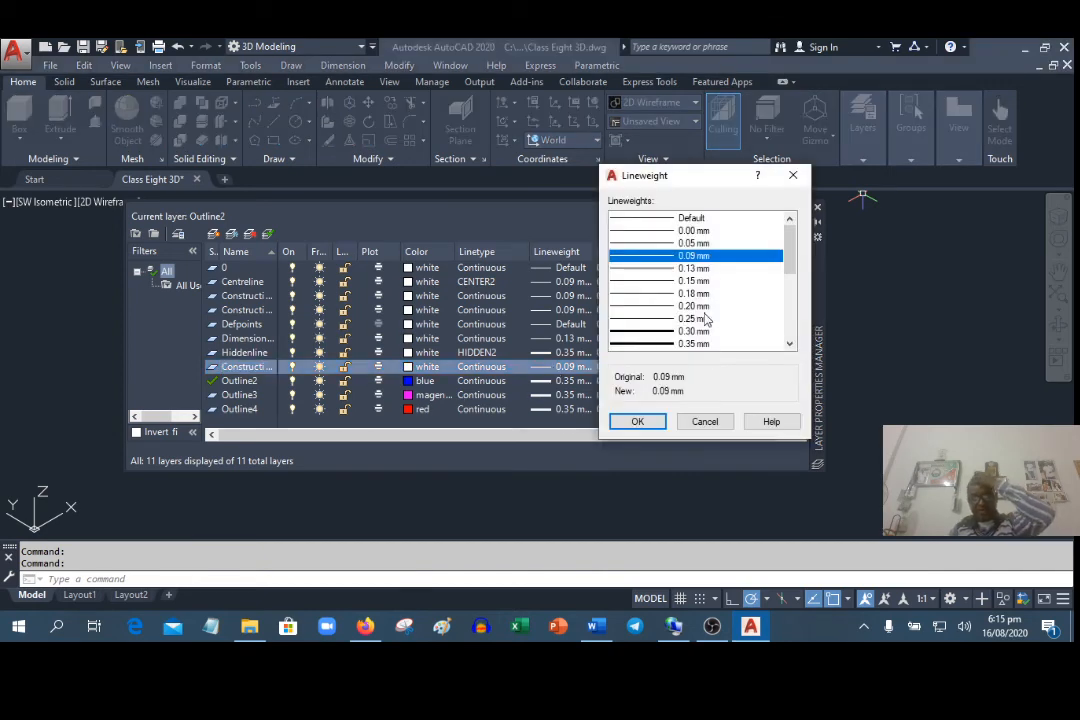
click(707, 426)
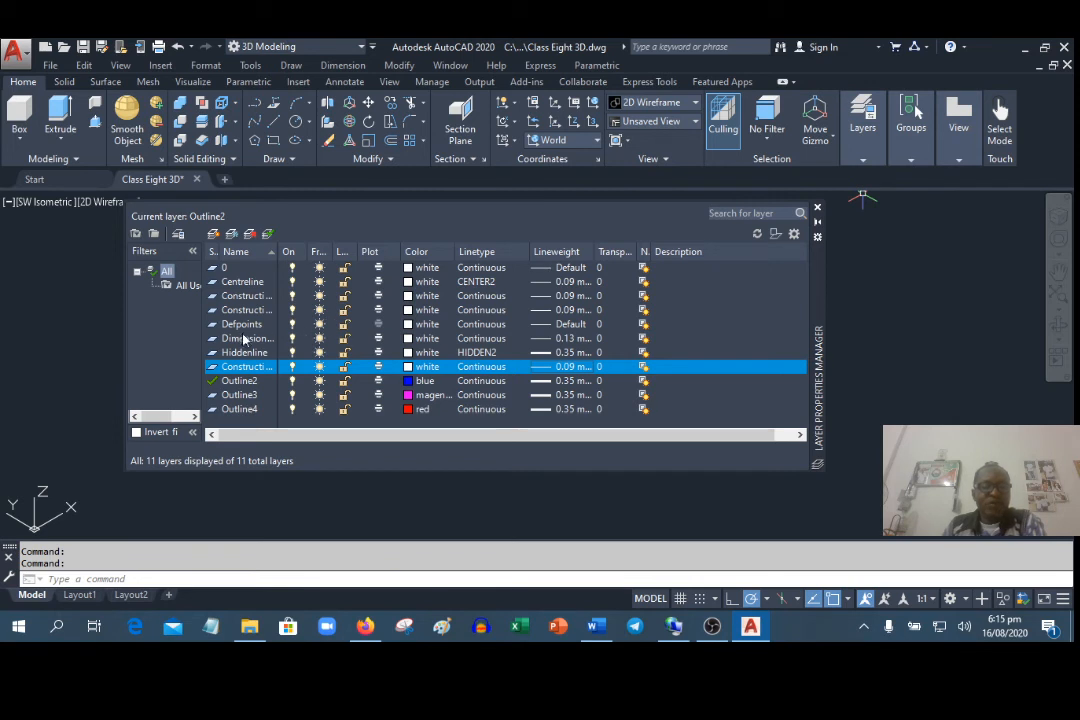
Make Constructionline1 the current layer and close the layer manager
click(247, 298)
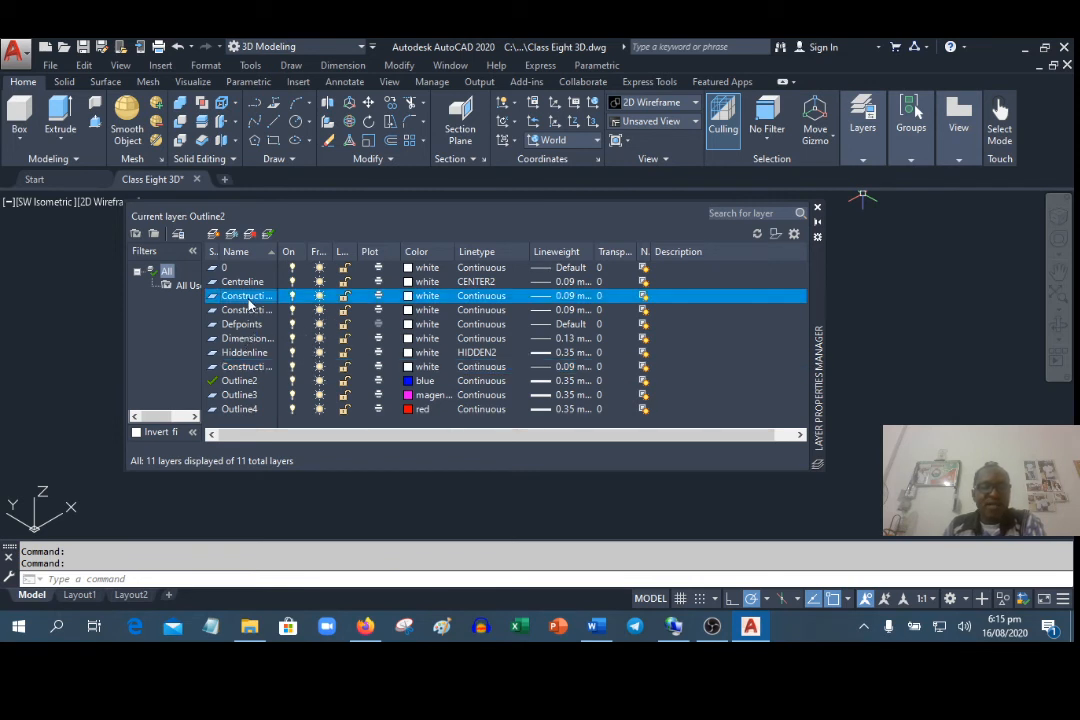
click(266, 235)
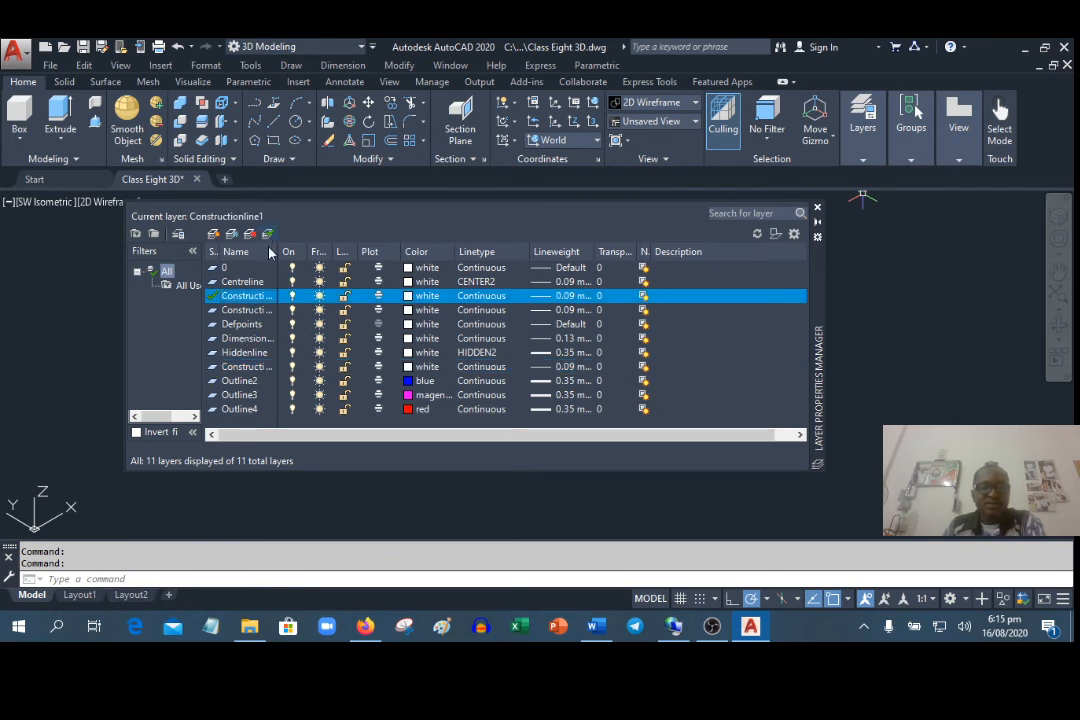
click(817, 210)
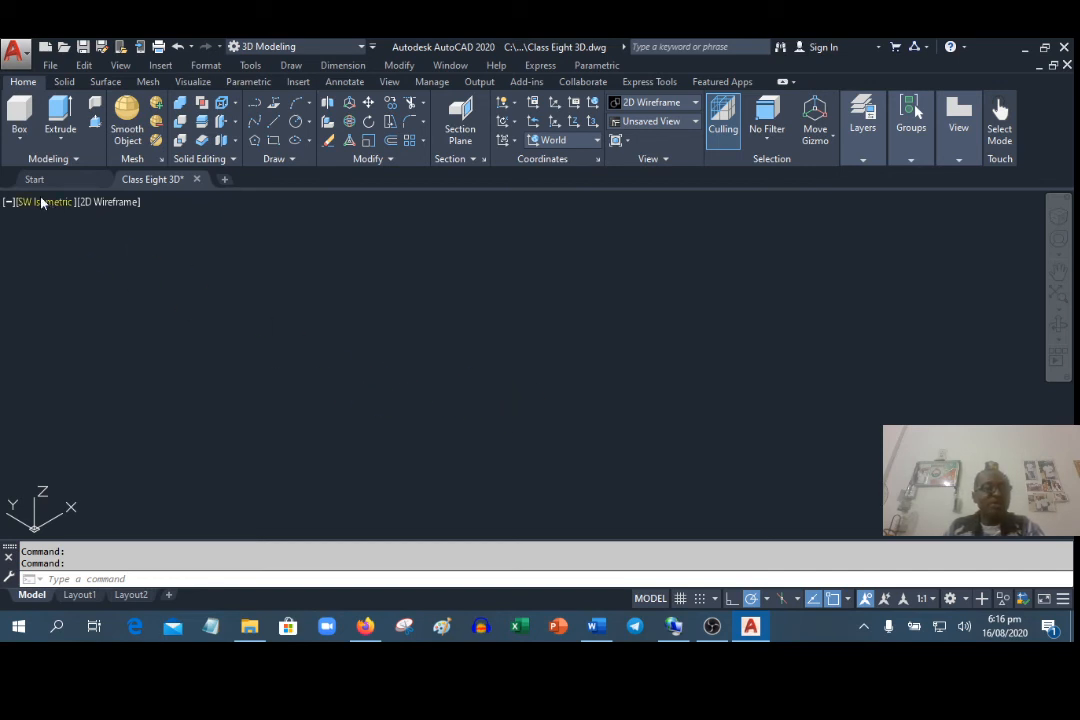
click(26, 146)
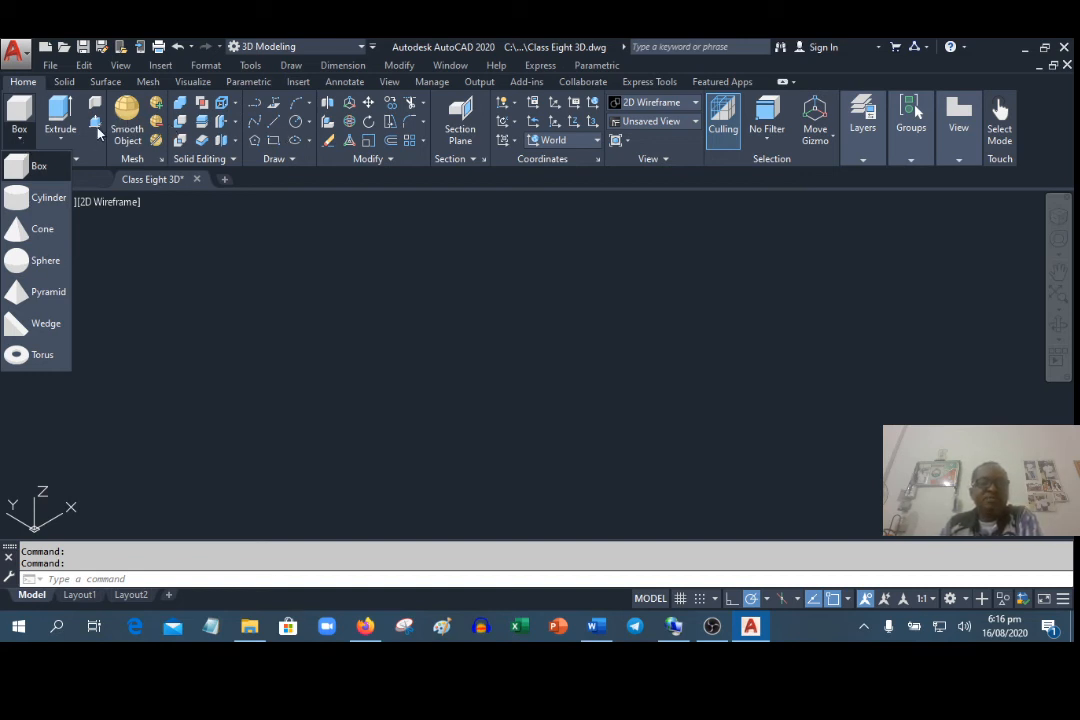
click(290, 66)
click(290, 66)
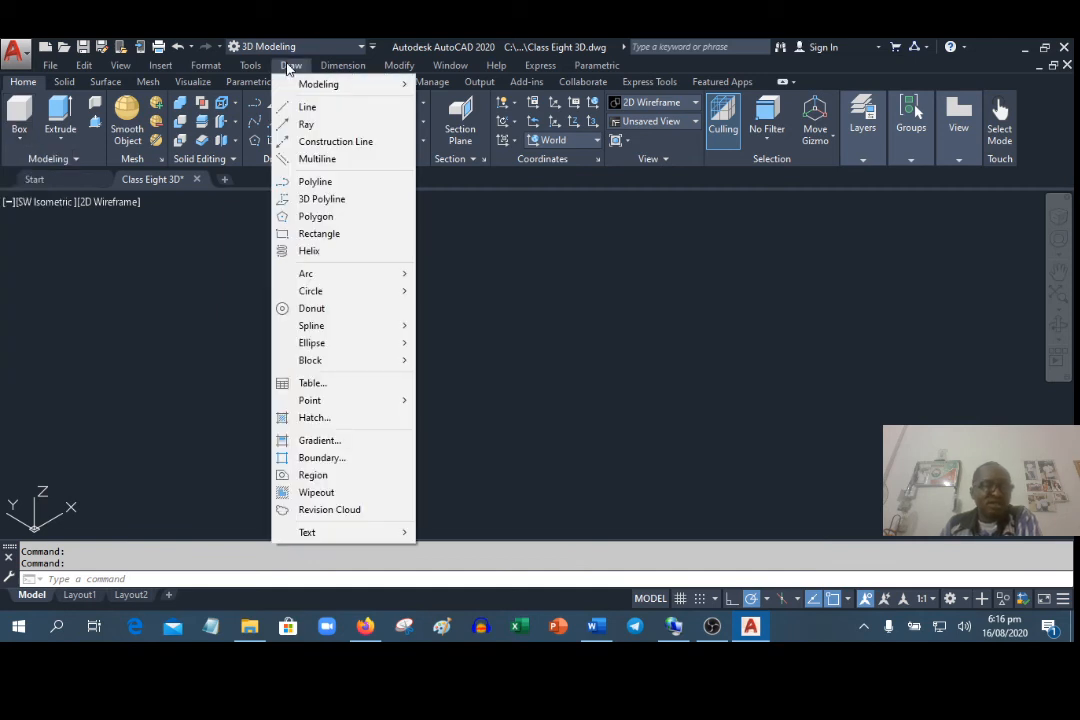
click(14, 136)
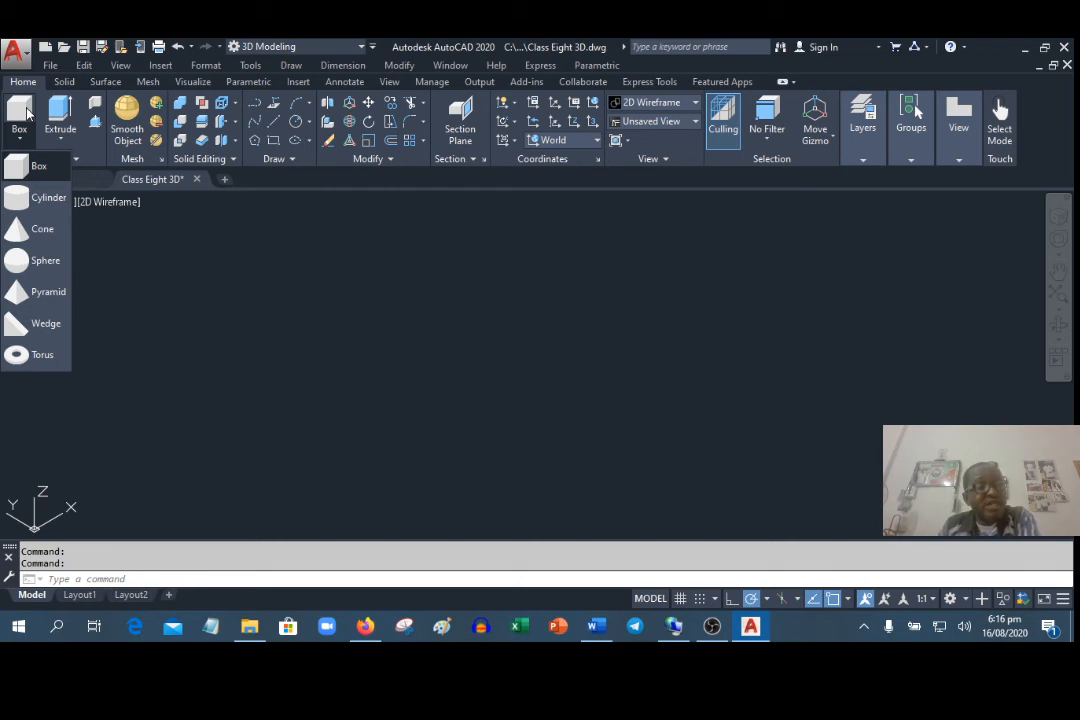
click(69, 136)
click(86, 139)
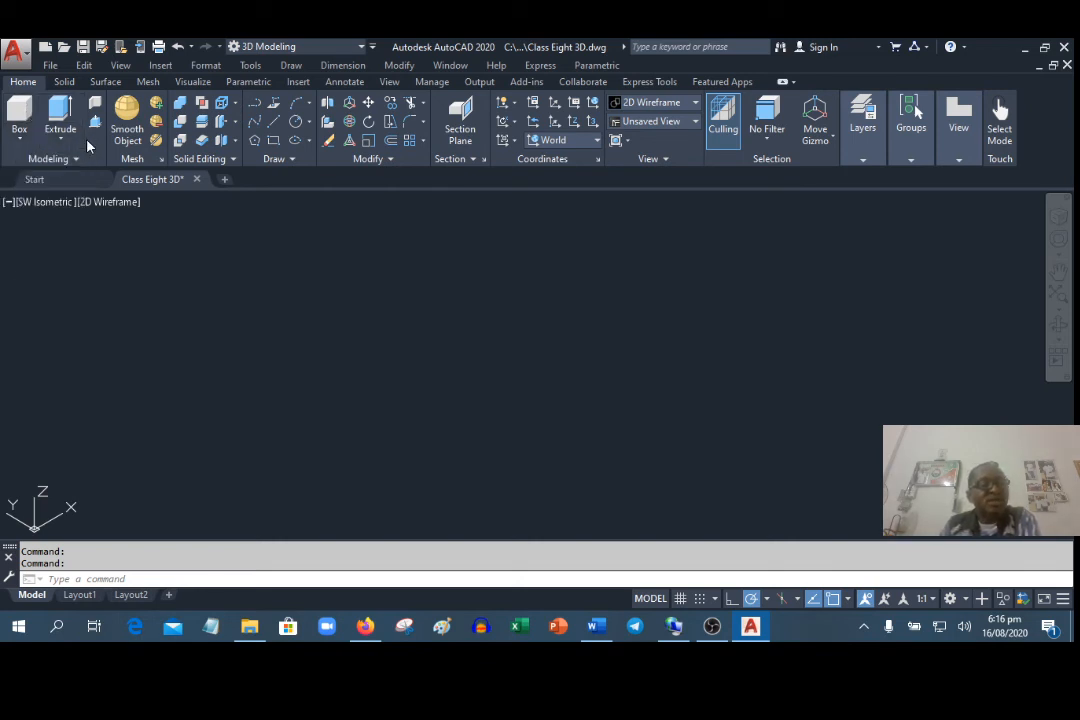
Draw a freehand solid box near the middle of the model space by picking two base corners and a height
click(26, 132)
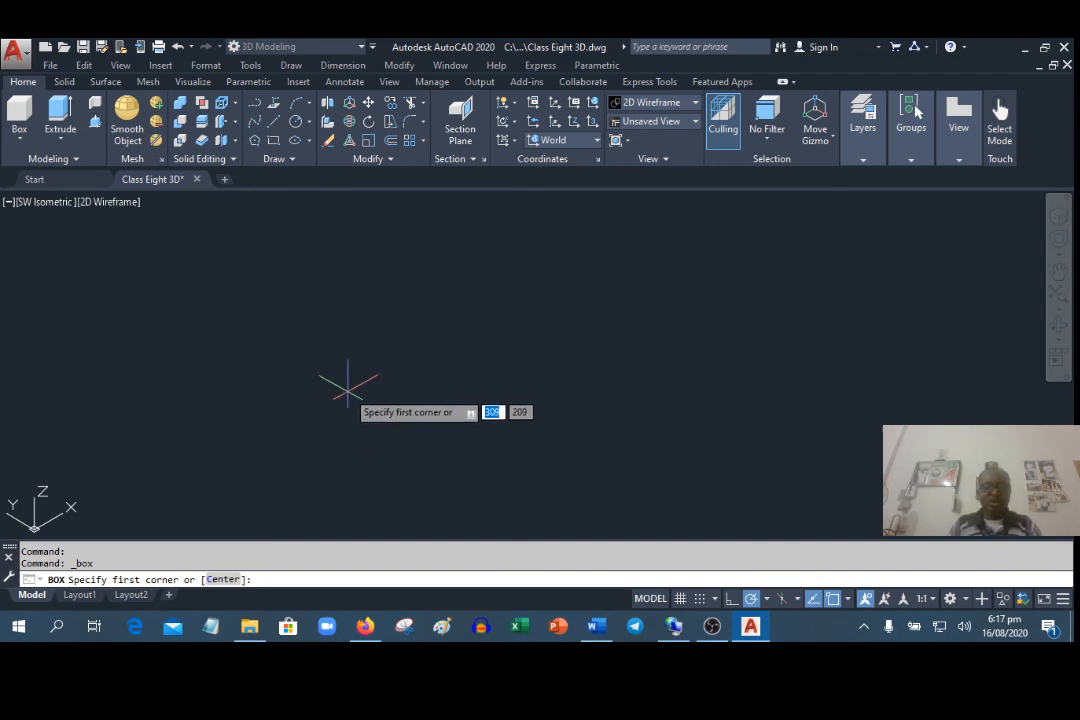
click(445, 368)
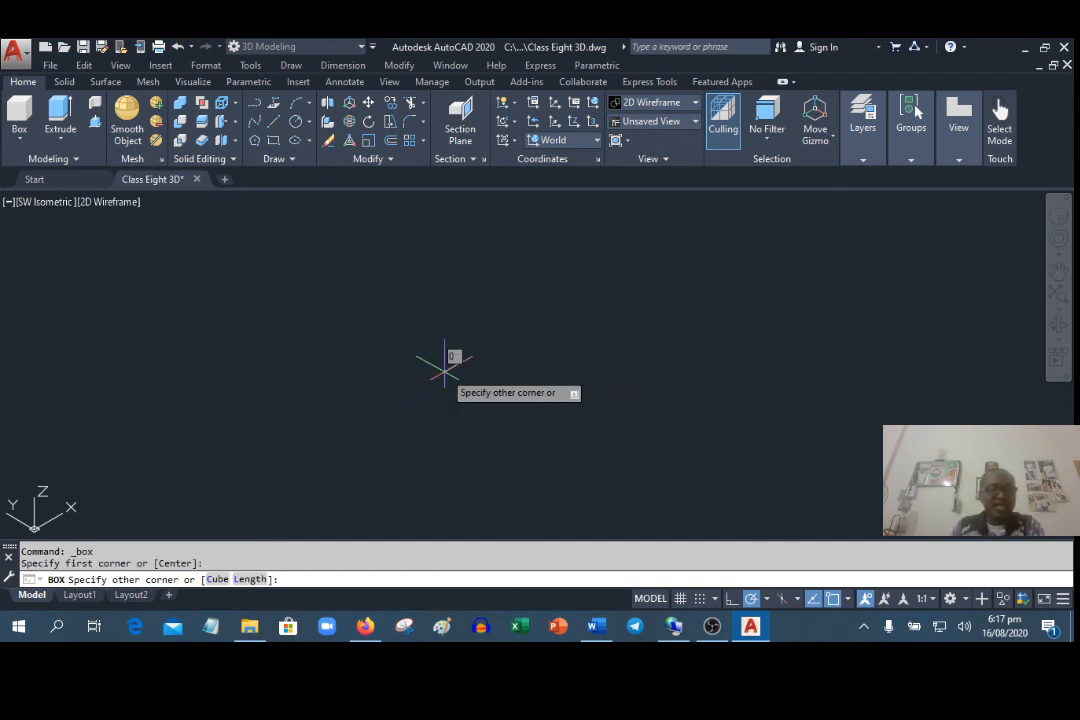
click(457, 282)
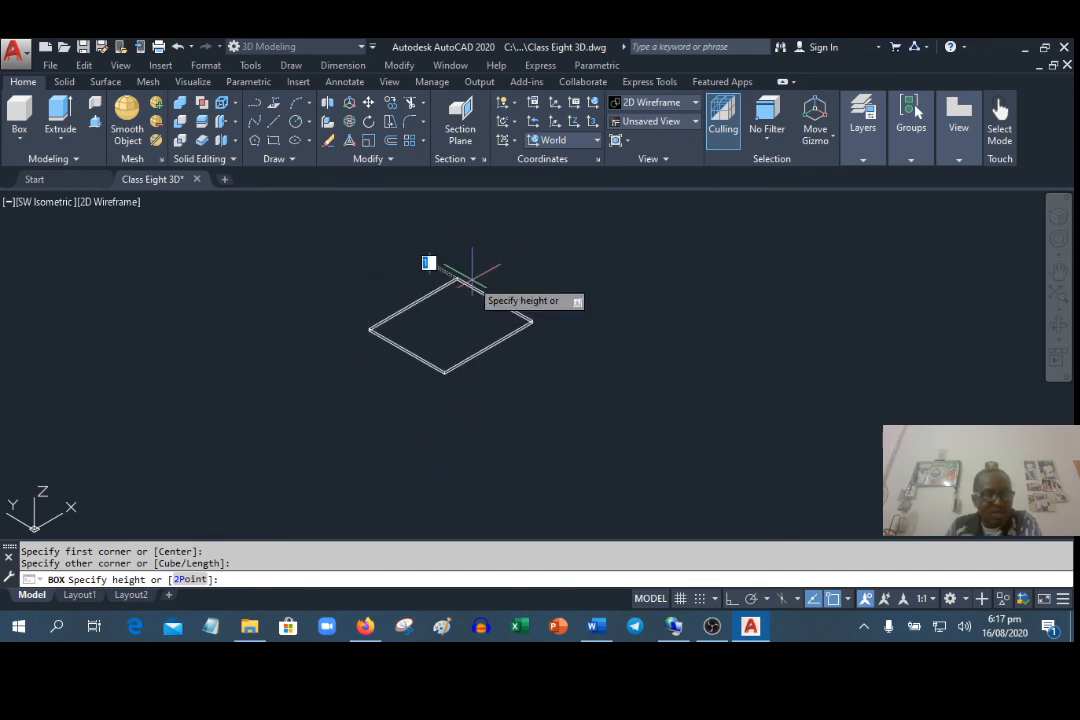
click(434, 222)
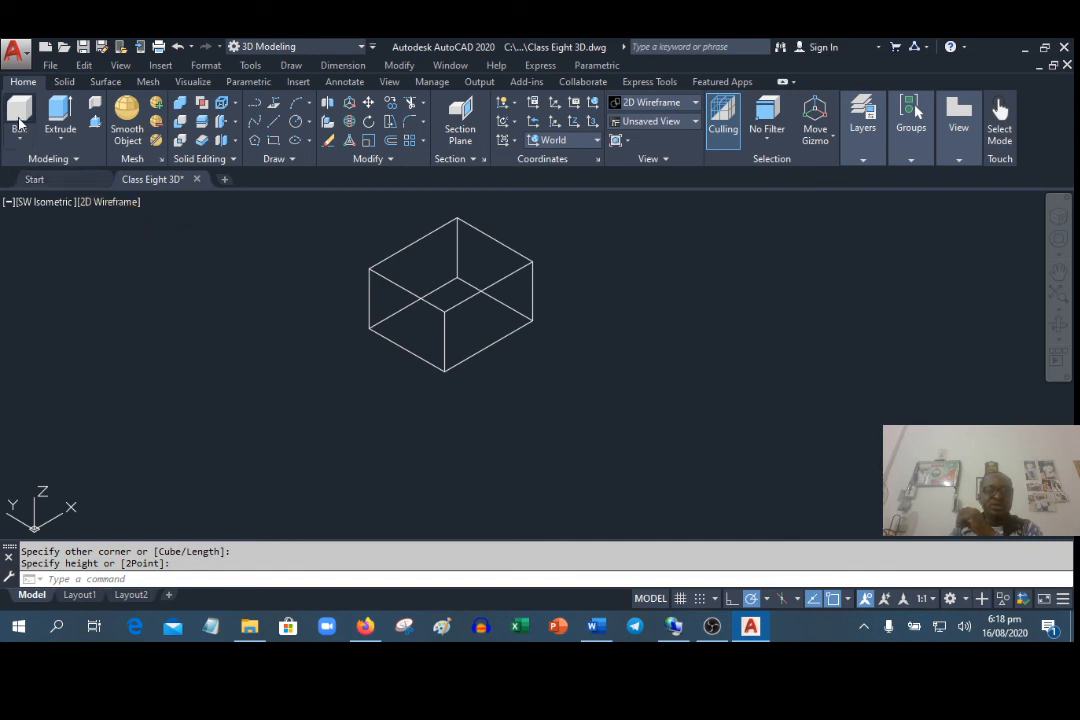
Create a solid box with its first corner at 0,0, using the Length option with length 200, width 100 and height 300
right_click(158, 280)
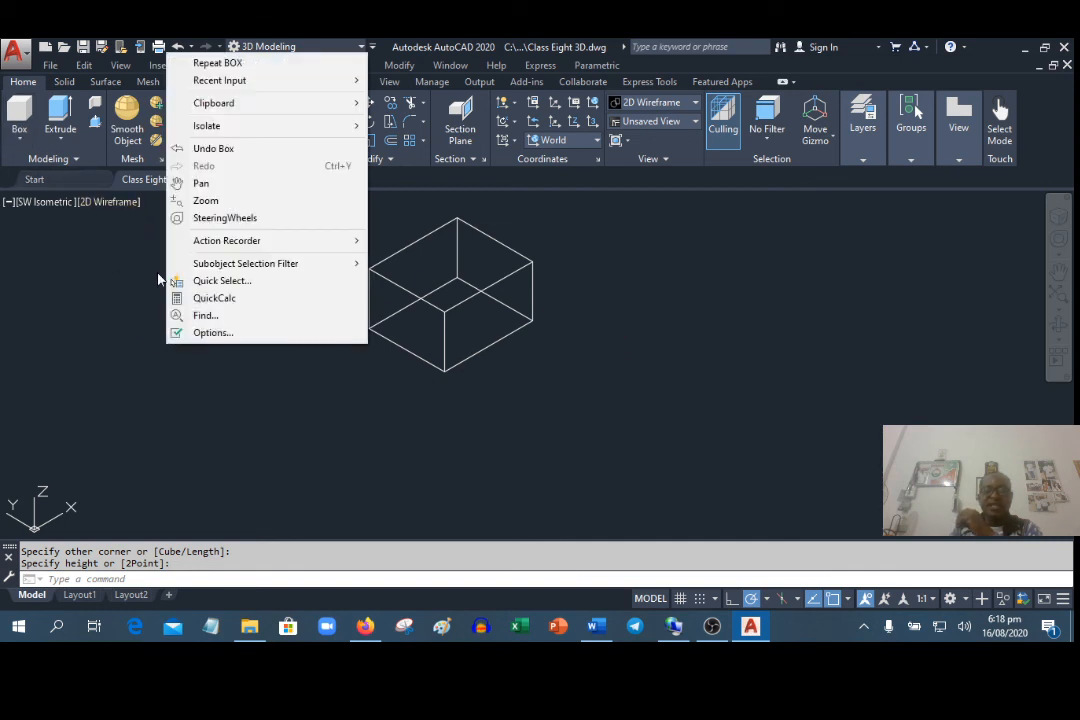
click(205, 62)
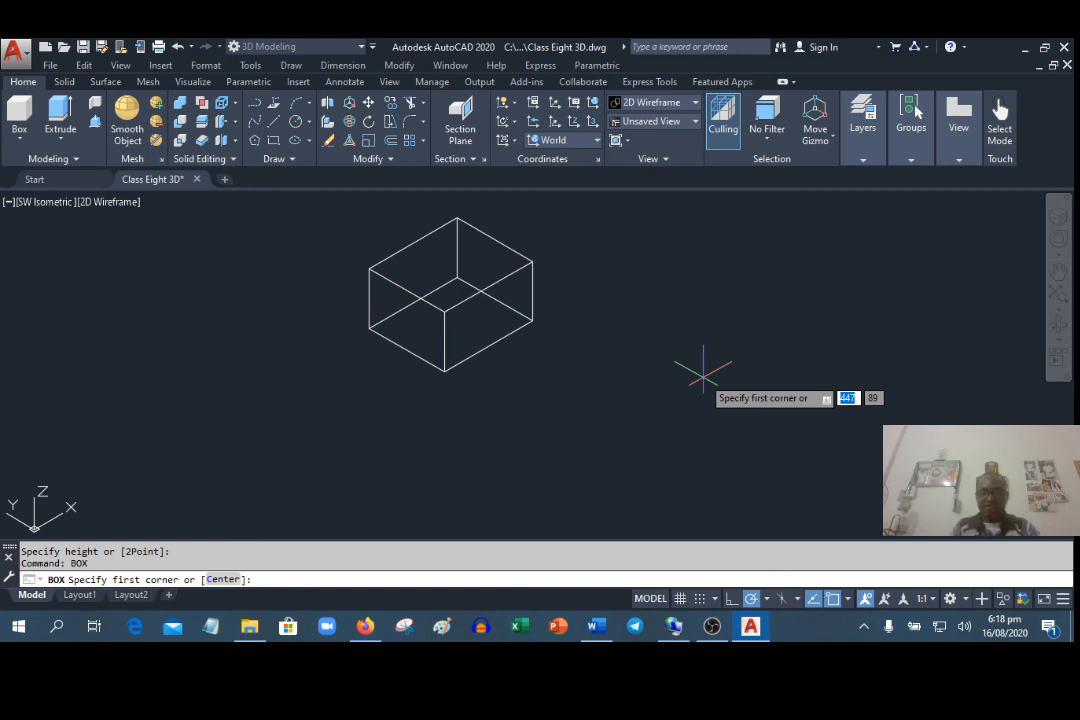
text(0,0)
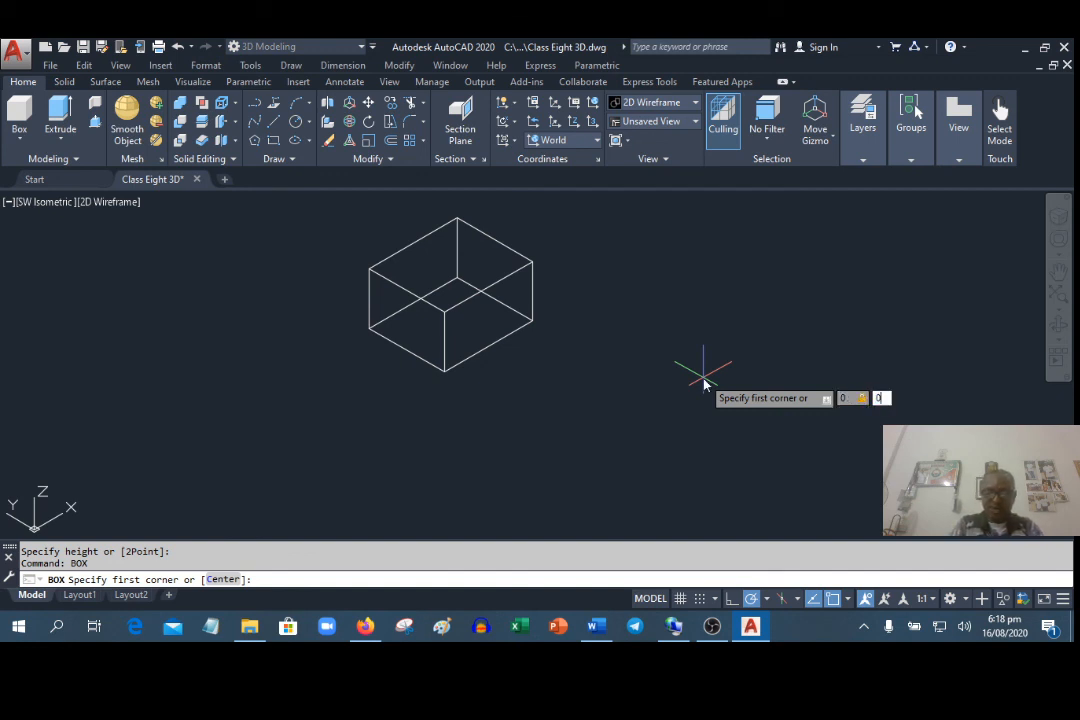
key(Return)
scroll(565, 205, down, 4)
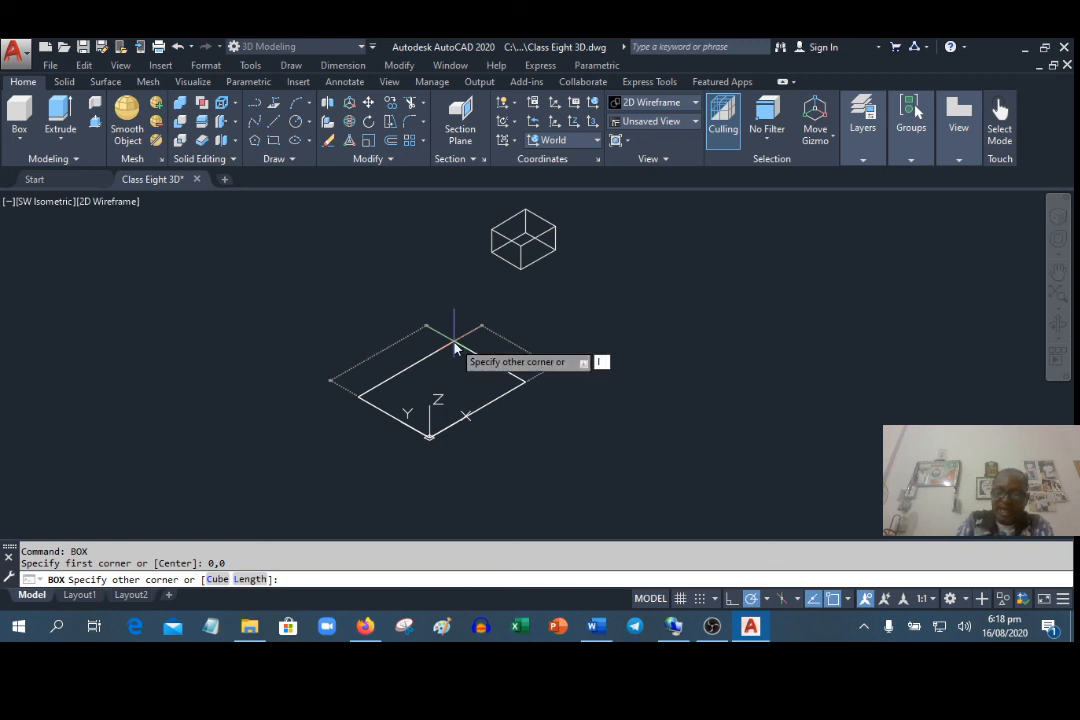
text(l)
key(Return)
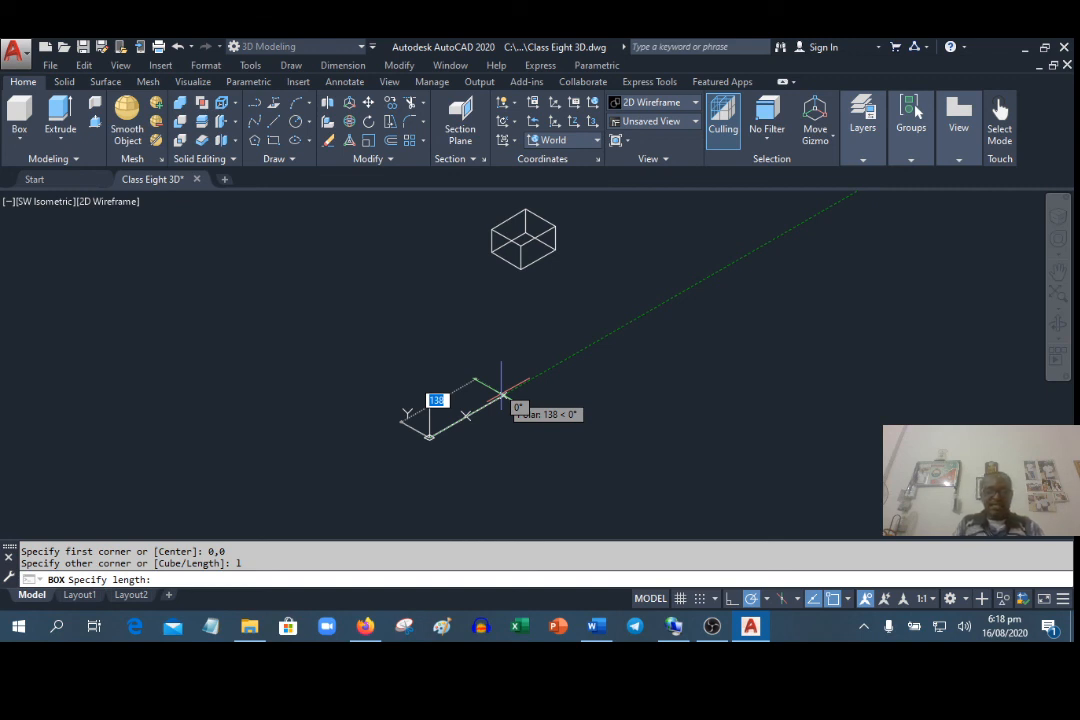
text(2)
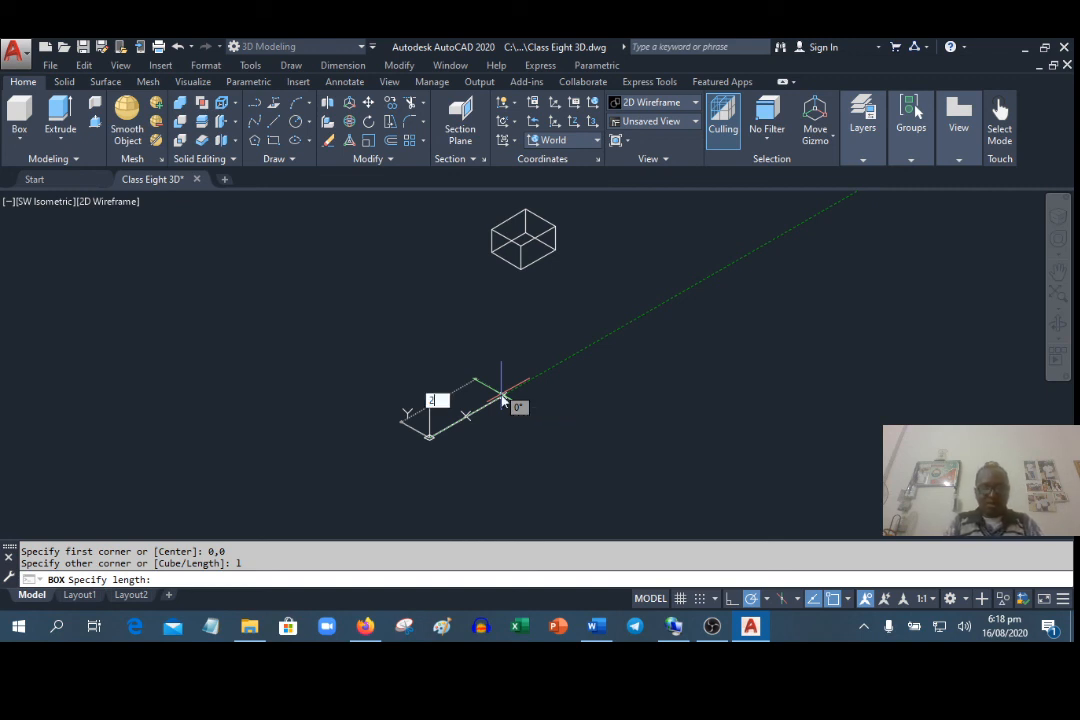
text(00)
key(Return)
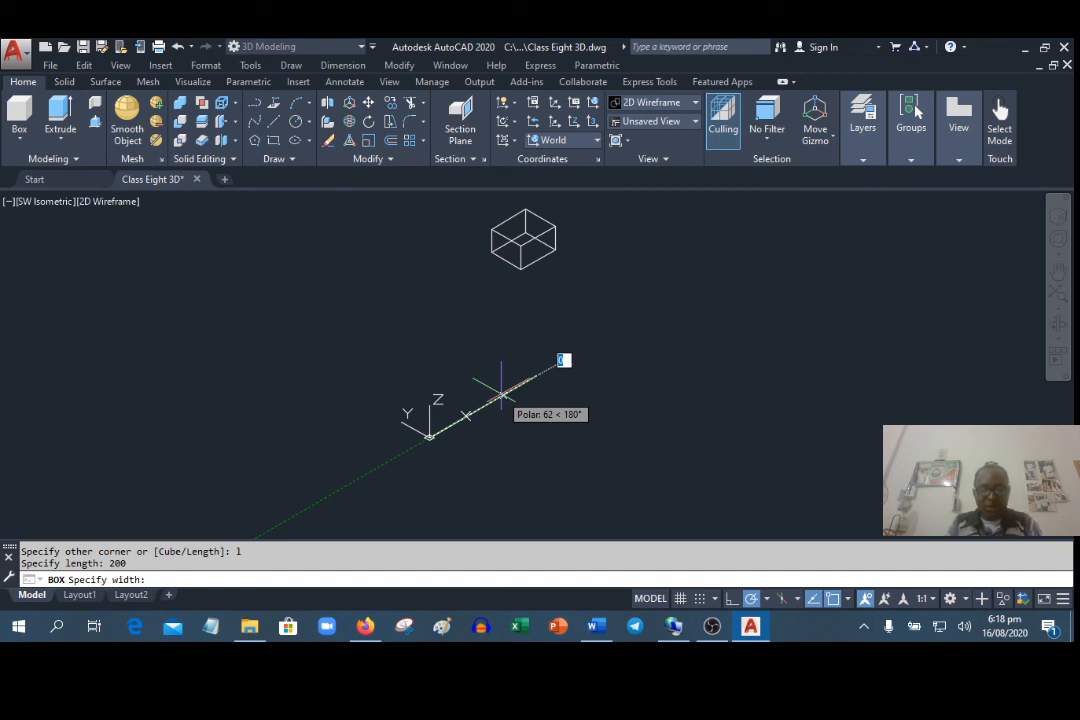
text(100)
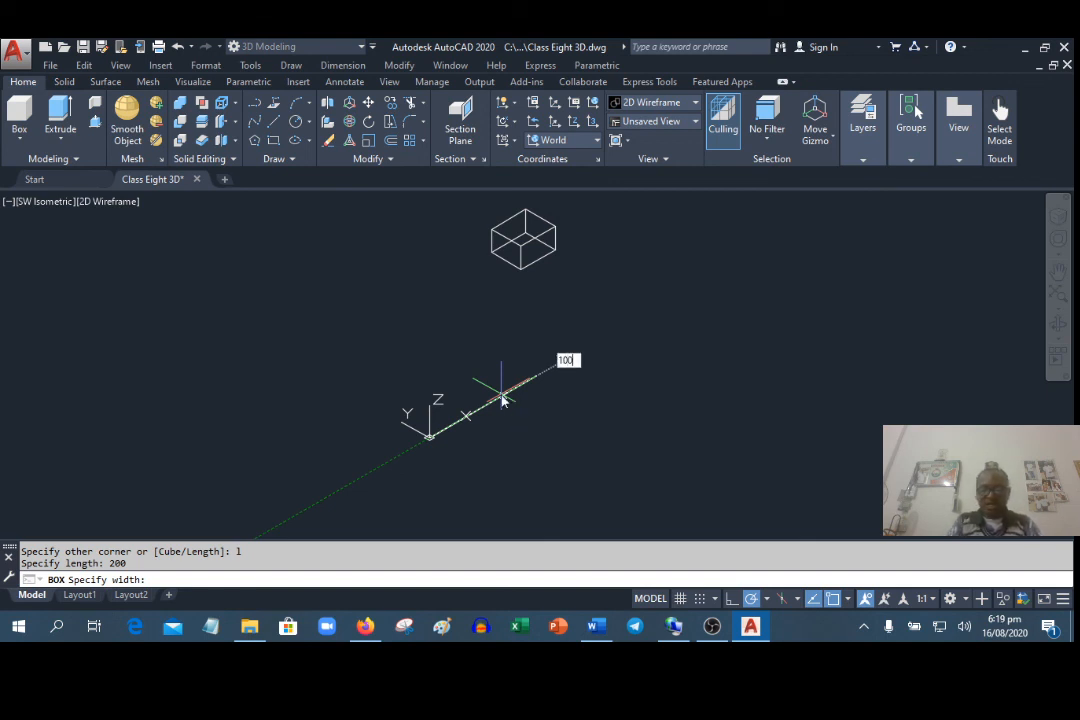
key(Return)
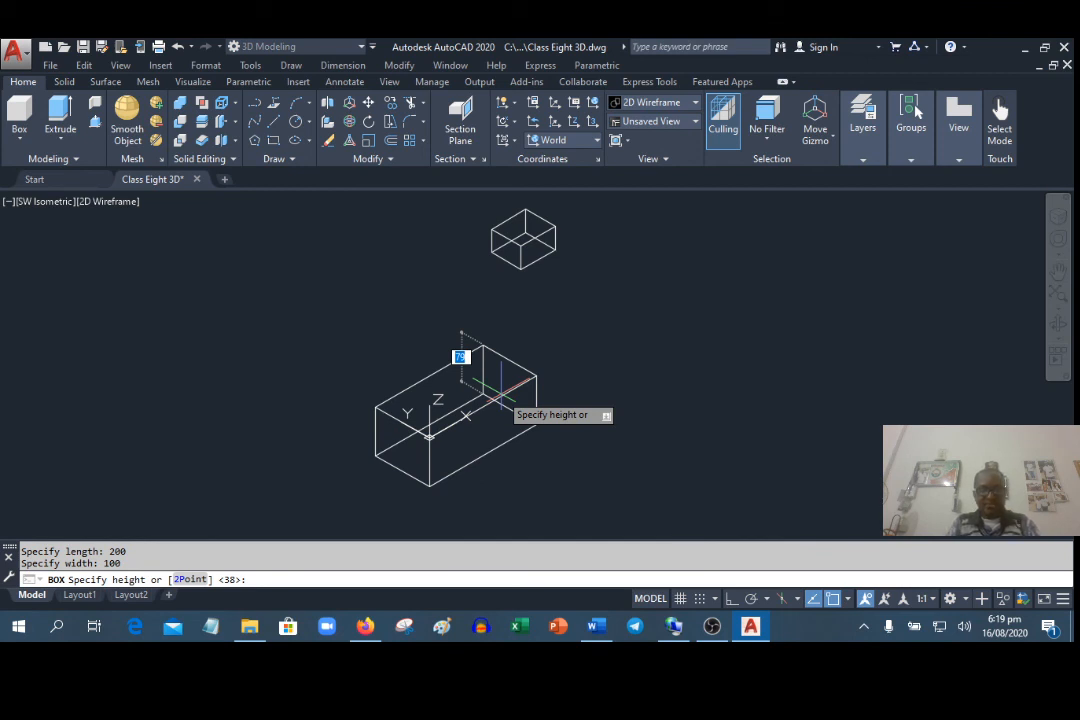
text(30)
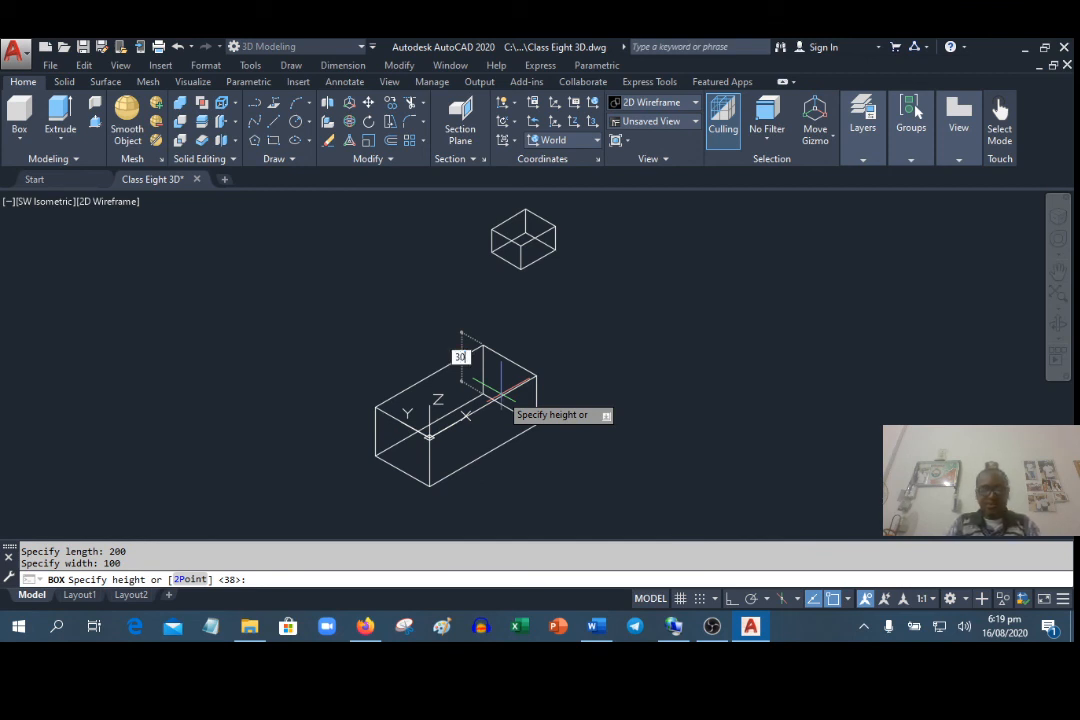
text(0)
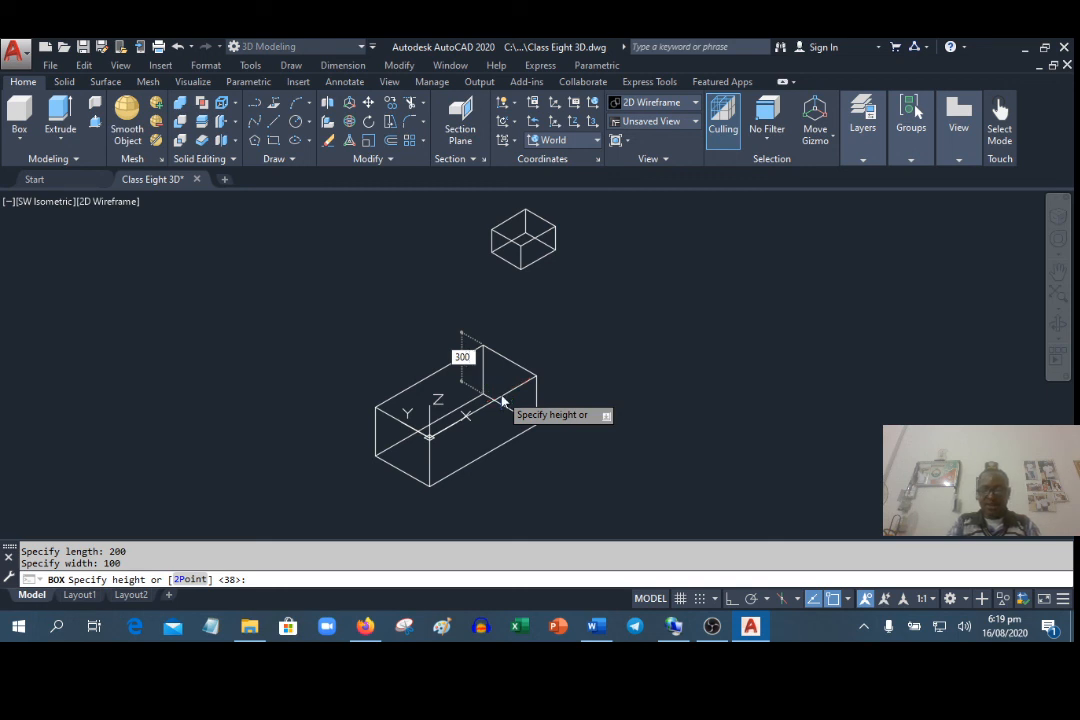
key(Return)
Reverse the sign of the large box's height in its properties so it extends upward from the origin plane, and deselect it
scroll(501, 393, down, 4)
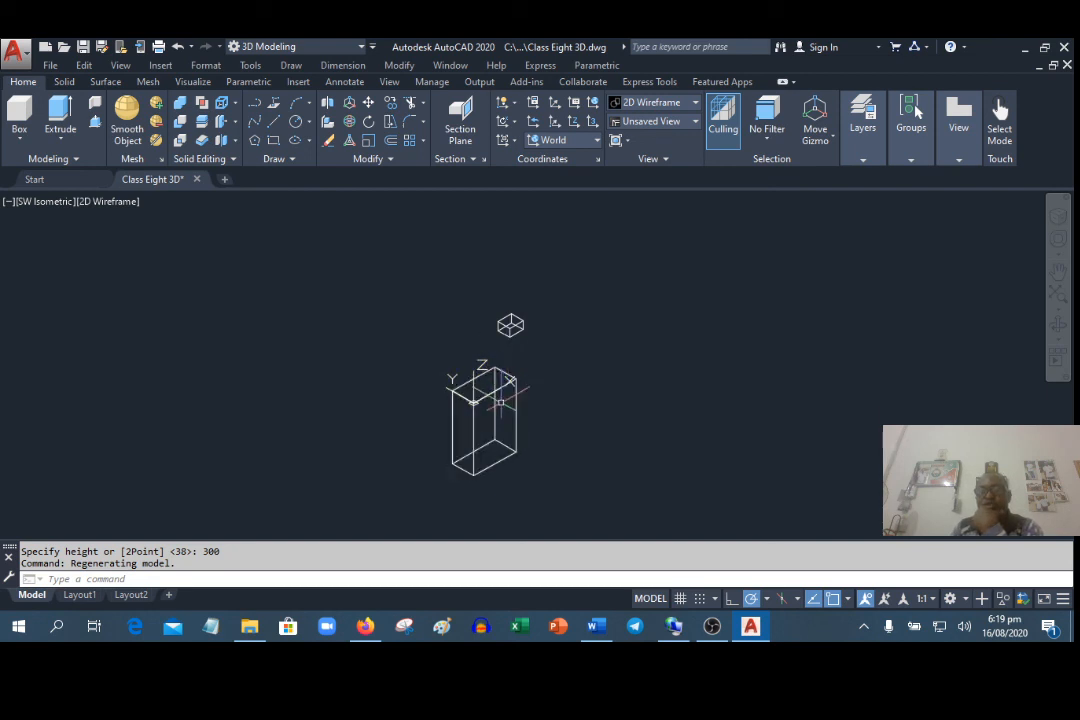
scroll(506, 402, up, 2)
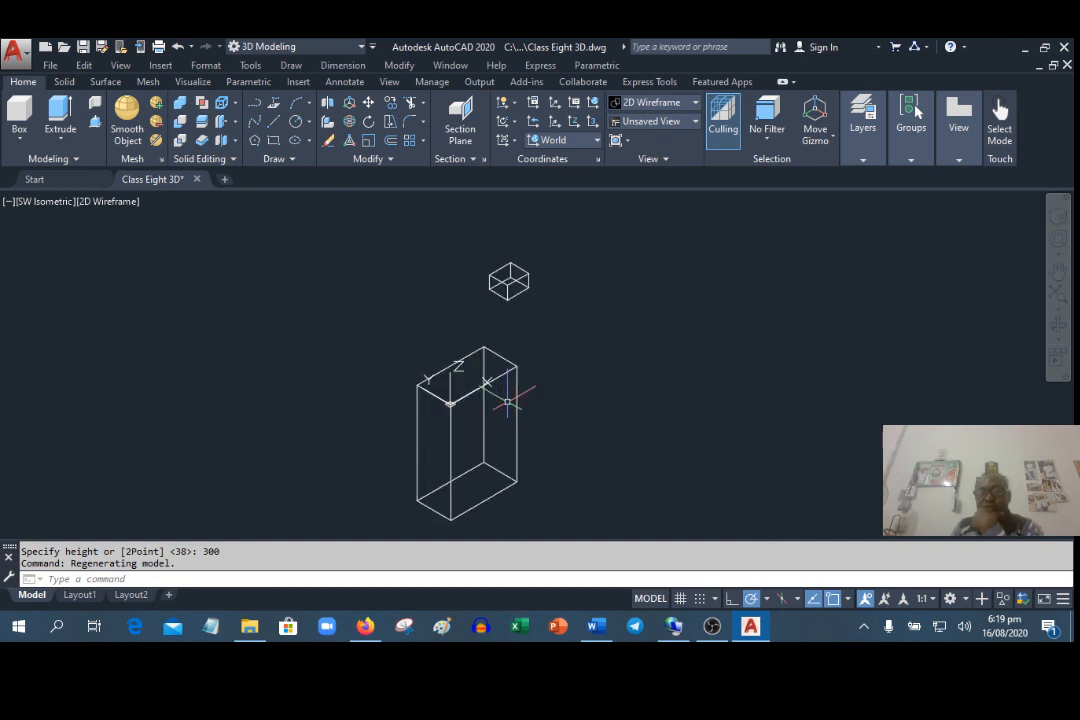
scroll(507, 402, up, 4)
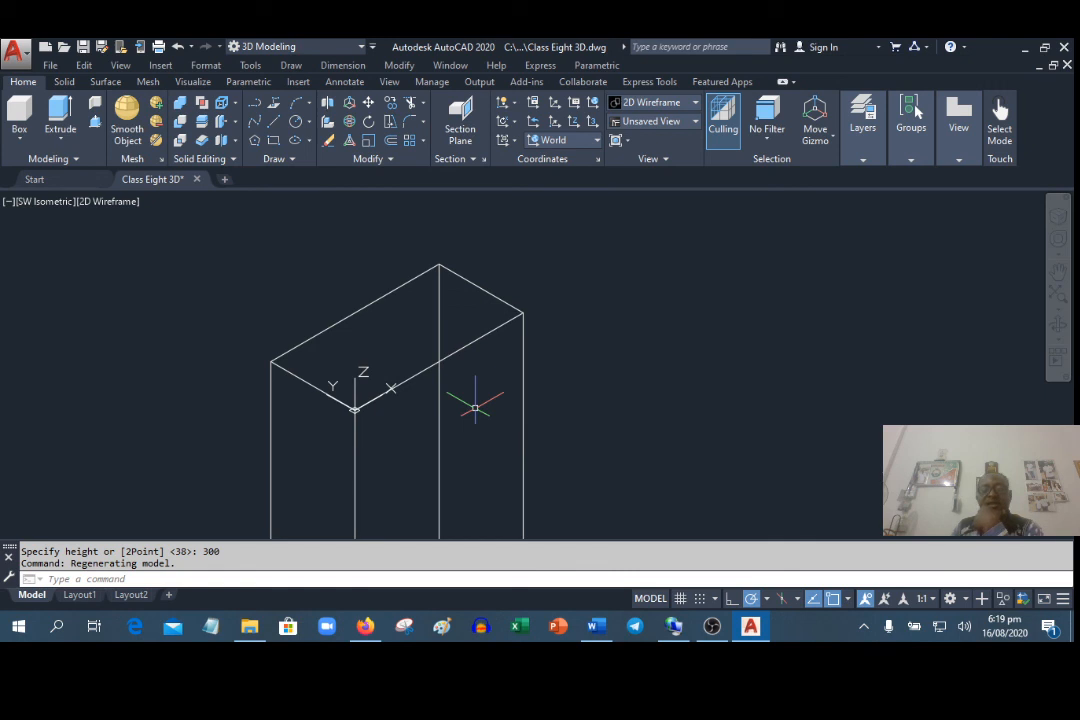
scroll(475, 408, down, 5)
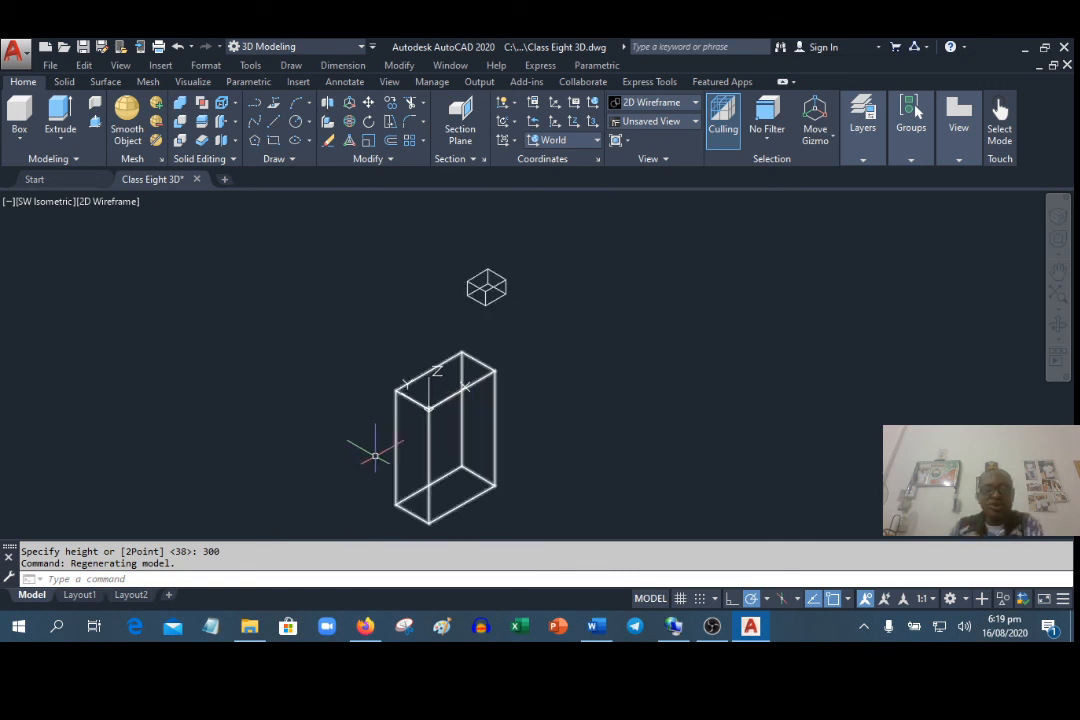
scroll(390, 360, down, 2)
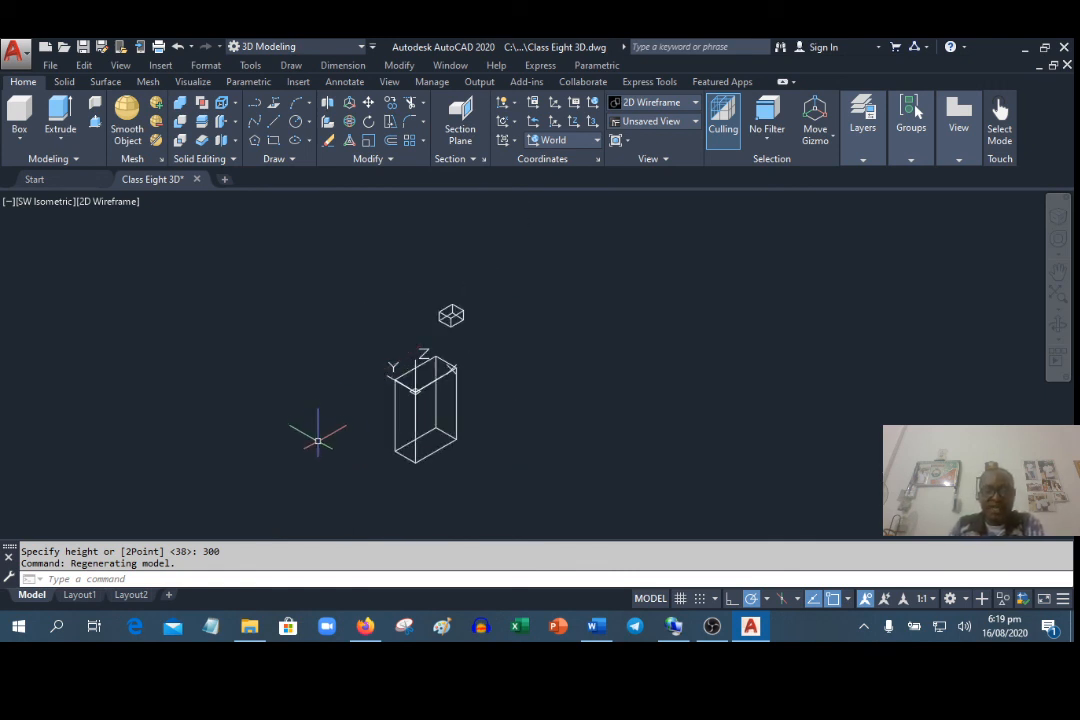
scroll(318, 440, up, 2)
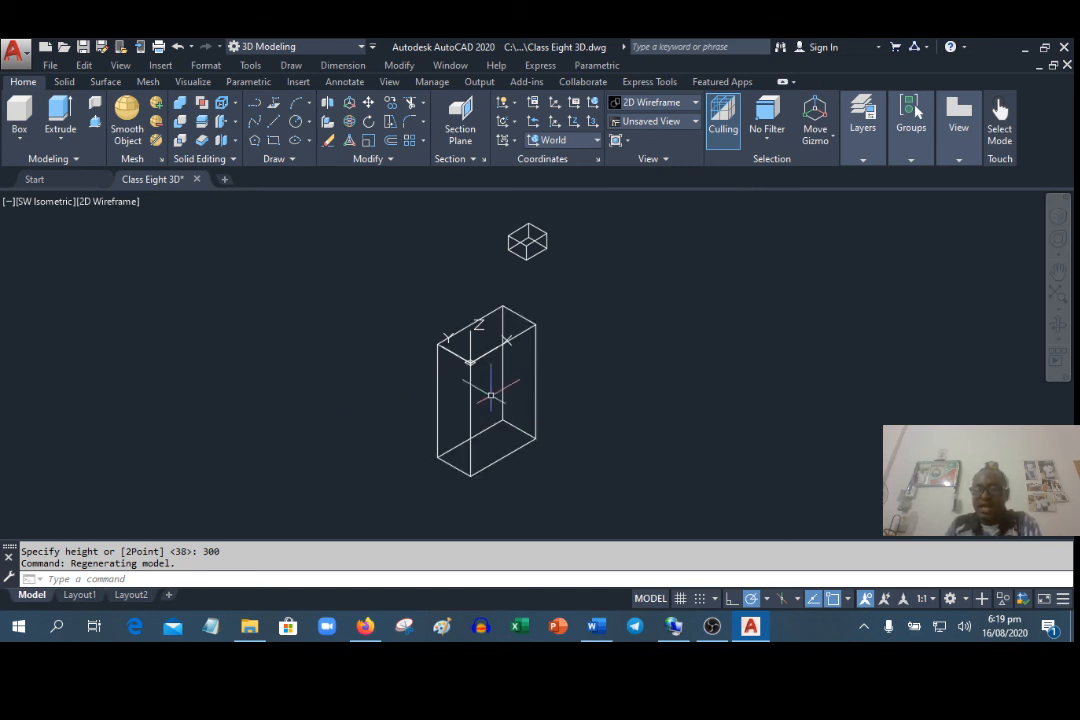
click(535, 373)
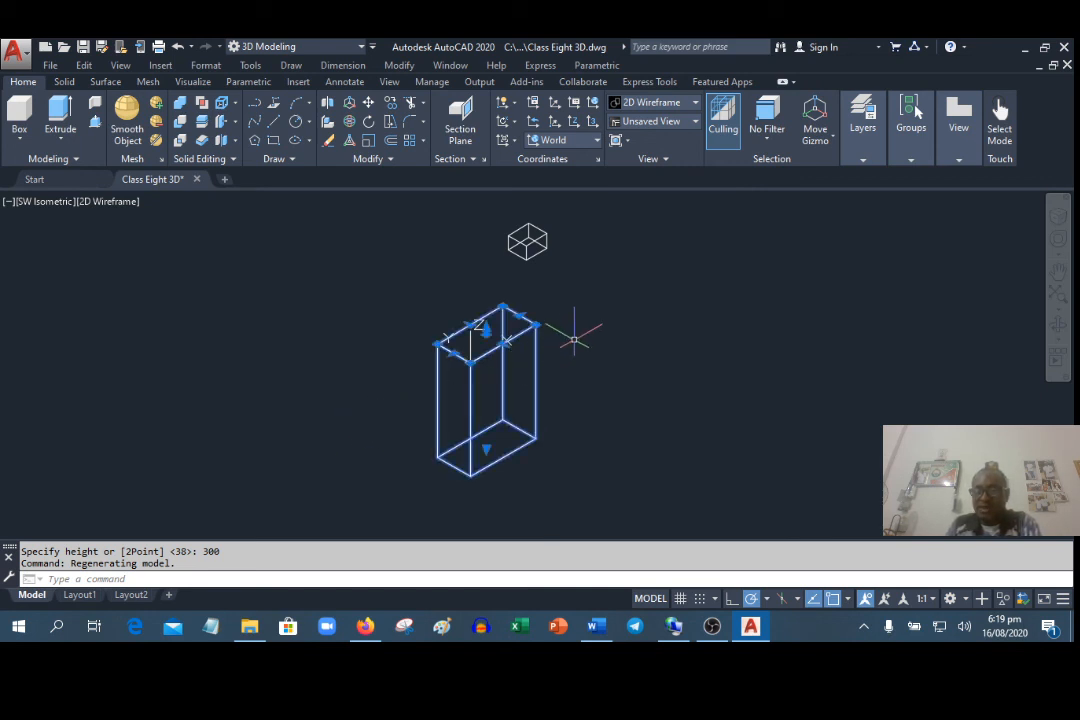
right_click(573, 340)
click(621, 583)
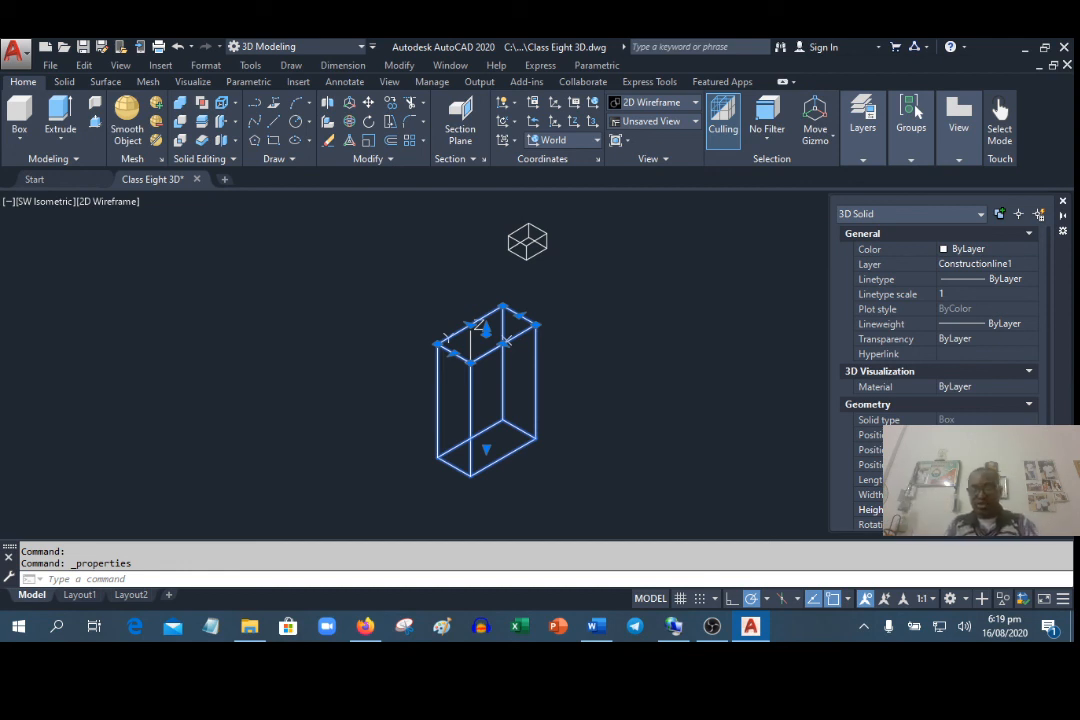
key(Return)
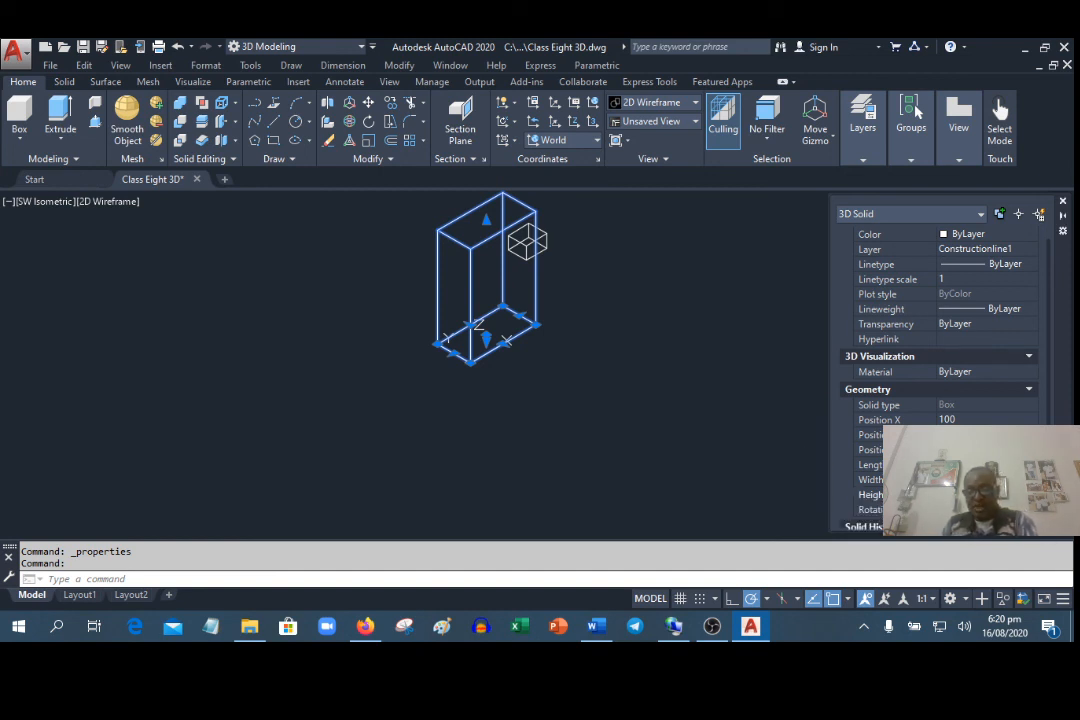
key(Return)
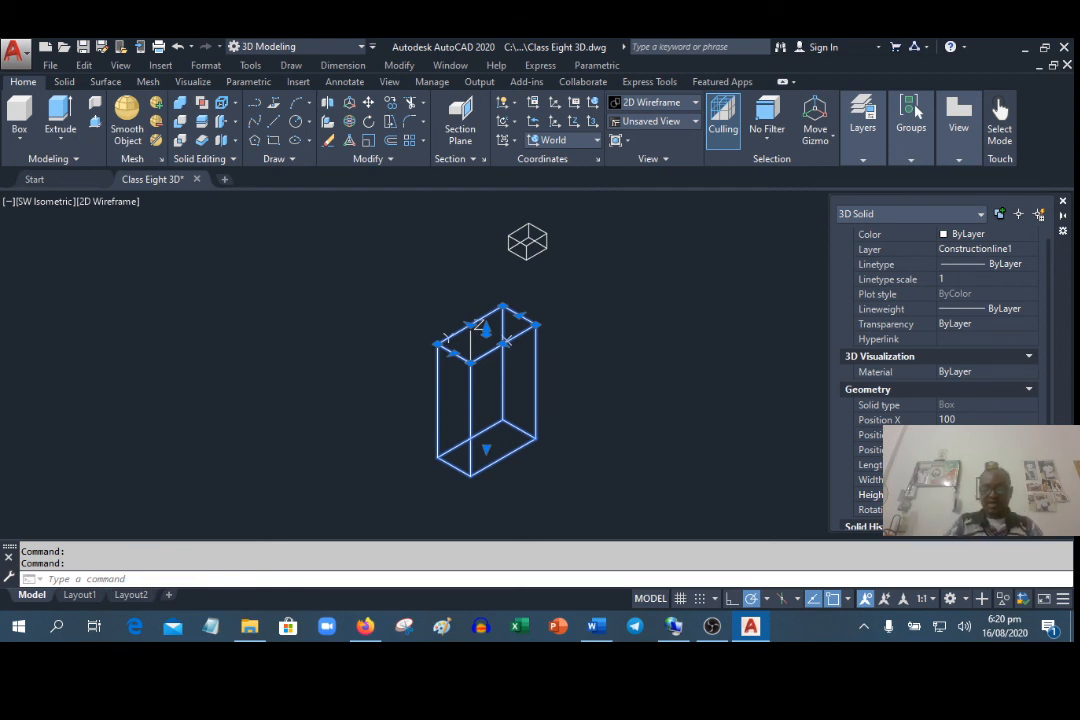
key(Return)
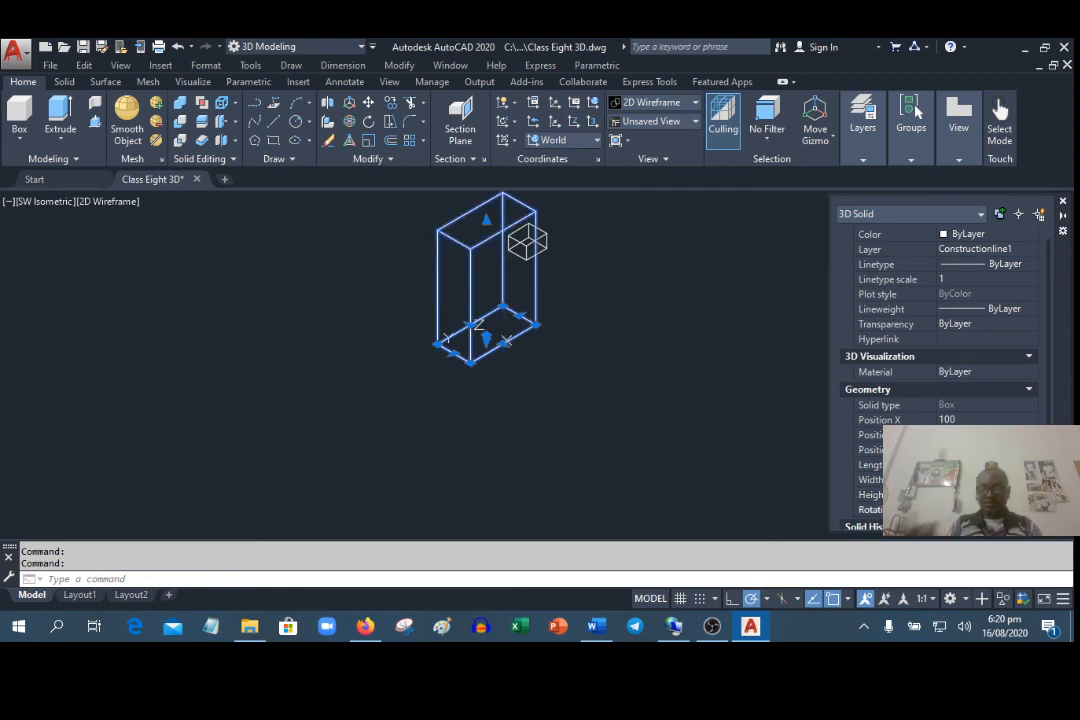
click(1063, 213)
scroll(441, 410, down, 2)
scroll(507, 297, up, 4)
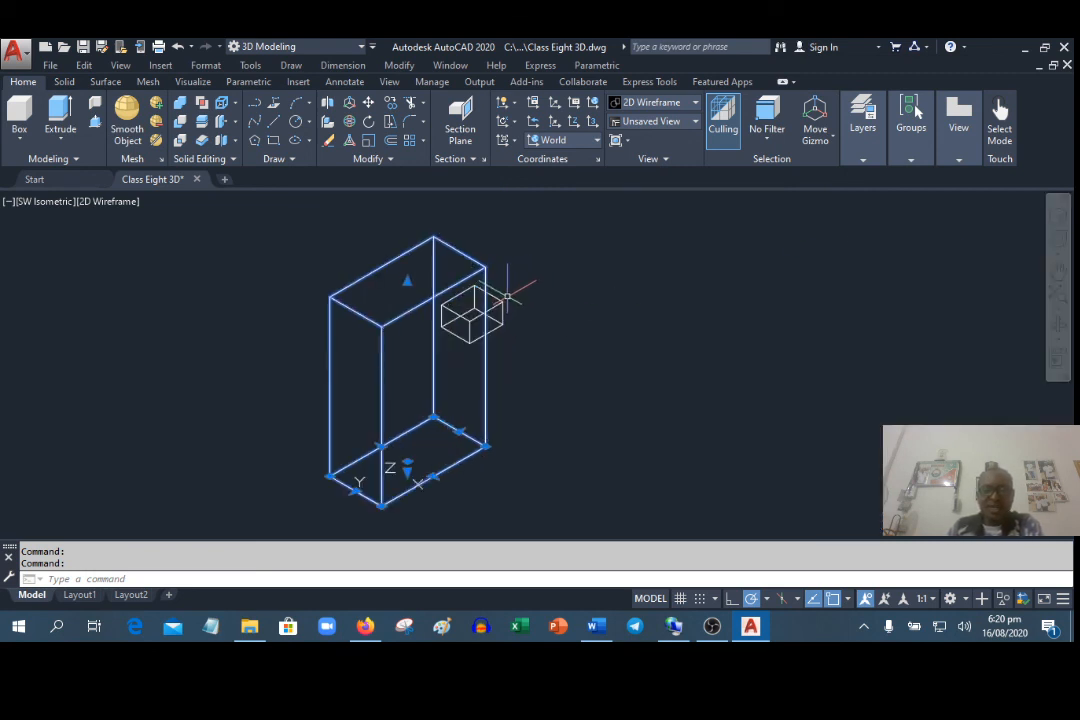
key(Escape)
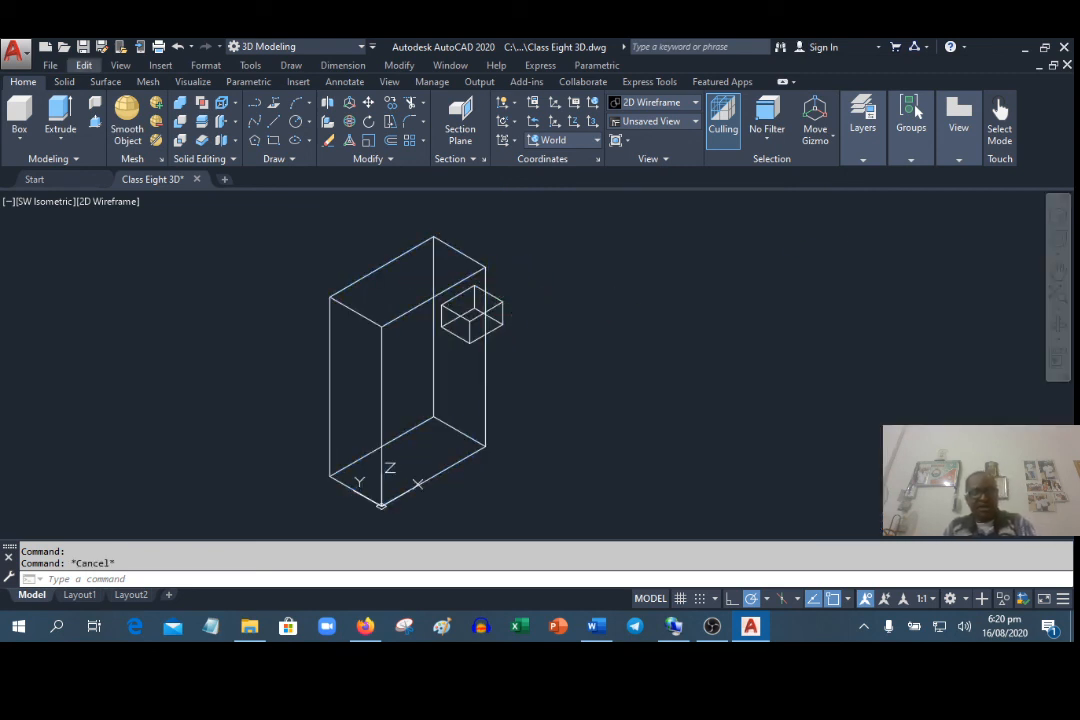
Move the small box by the midpoint of its lower front edge onto the midpoint of the tall box's long upper front edge
click(562, 336)
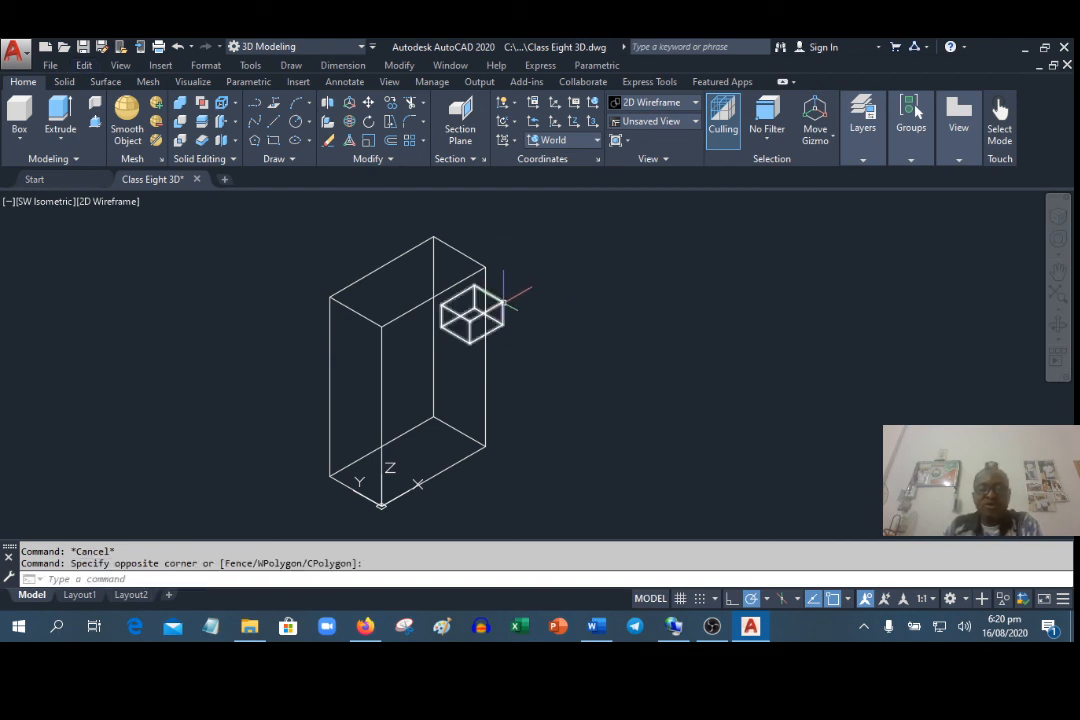
click(470, 300)
right_click(592, 318)
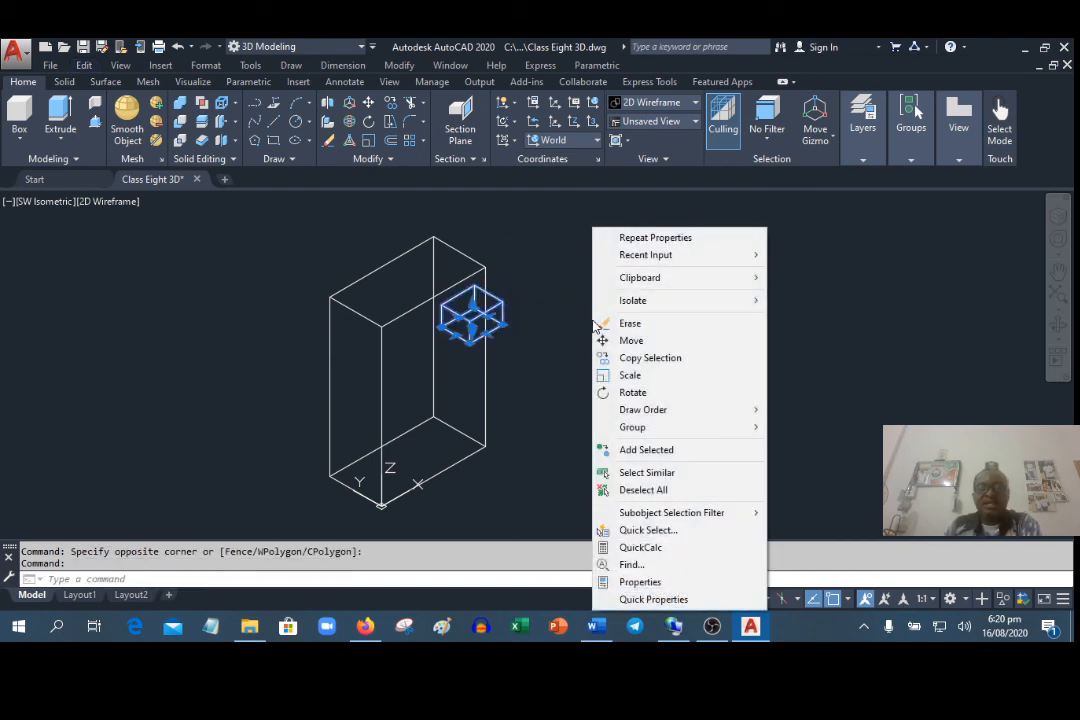
click(632, 342)
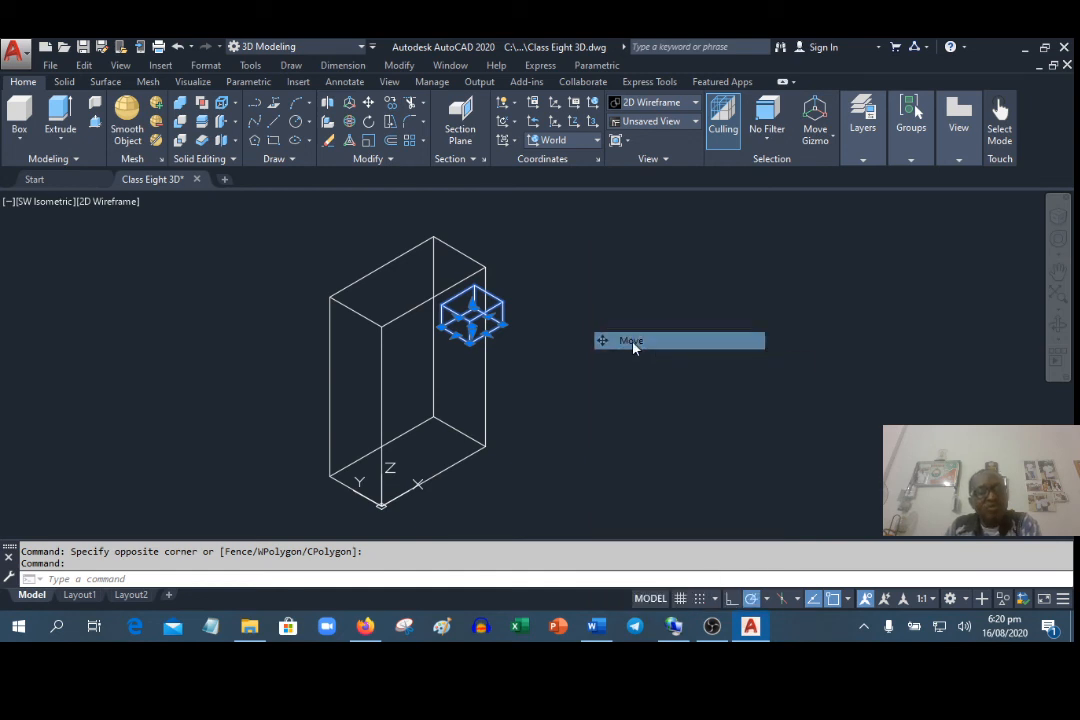
click(485, 331)
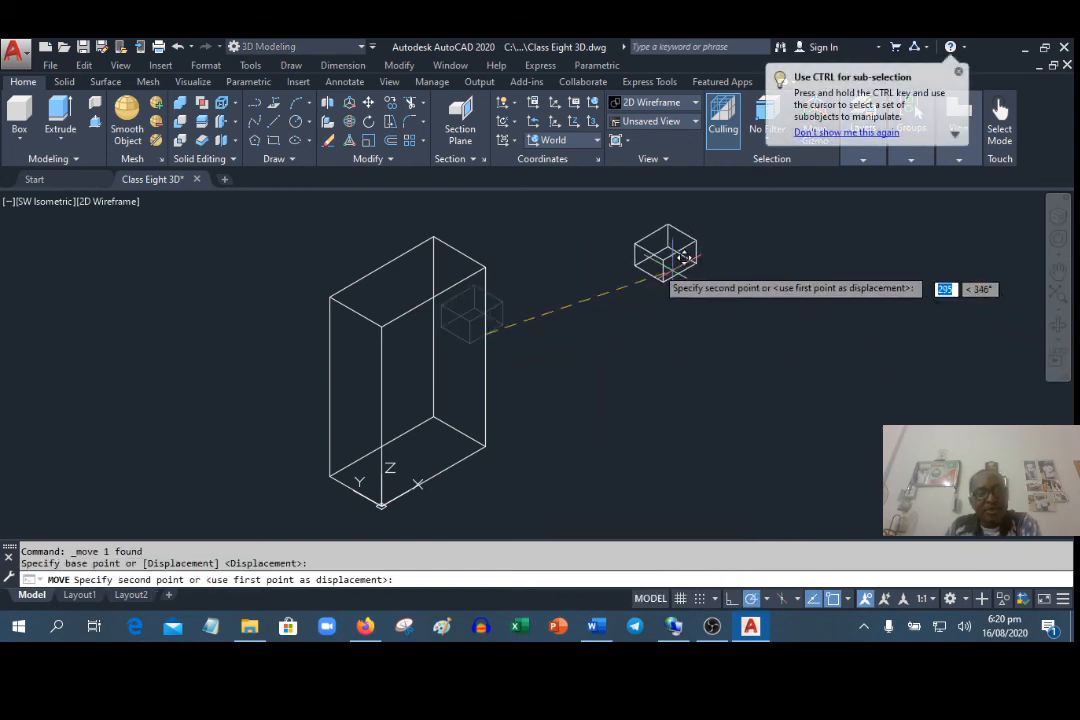
click(435, 295)
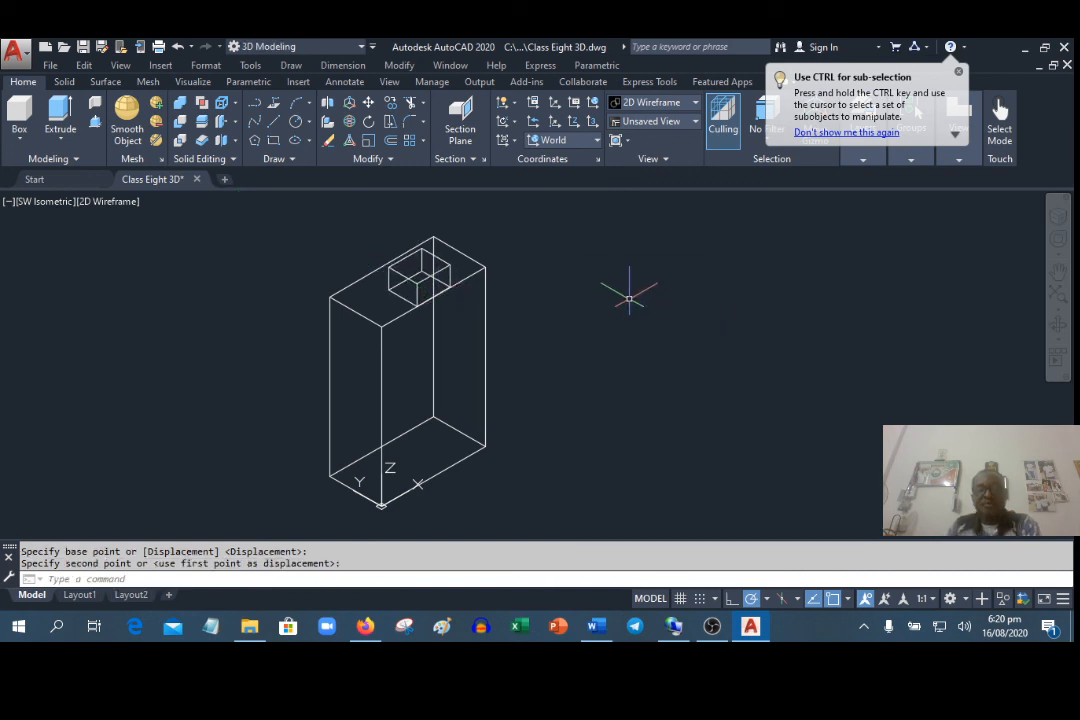